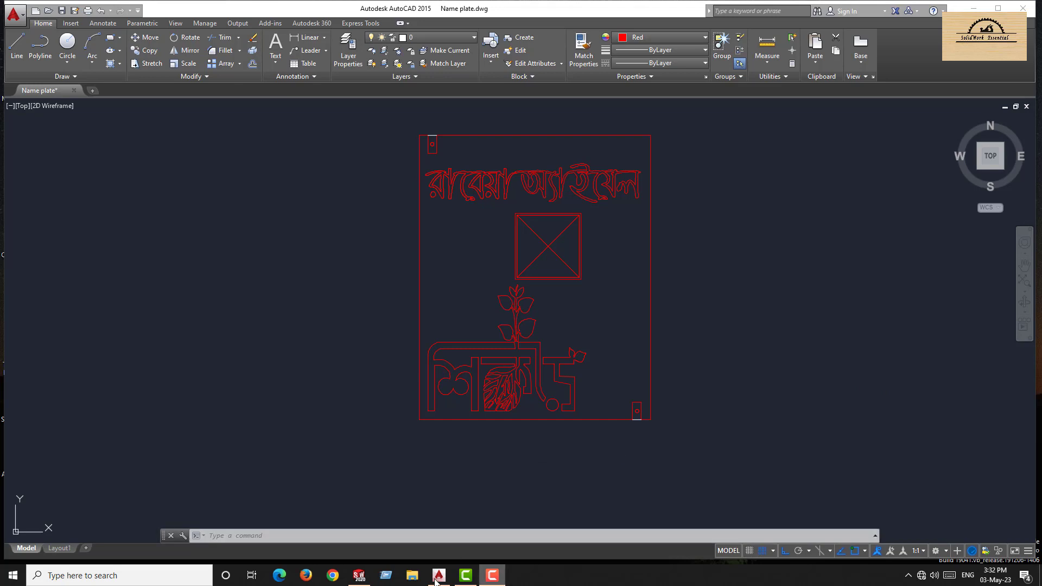
Switch to SOLIDWORKS and open Name plate.dwg from the Name Plate folder inside Other's.
{"action": "left_click", "coordinate": [359, 576]}
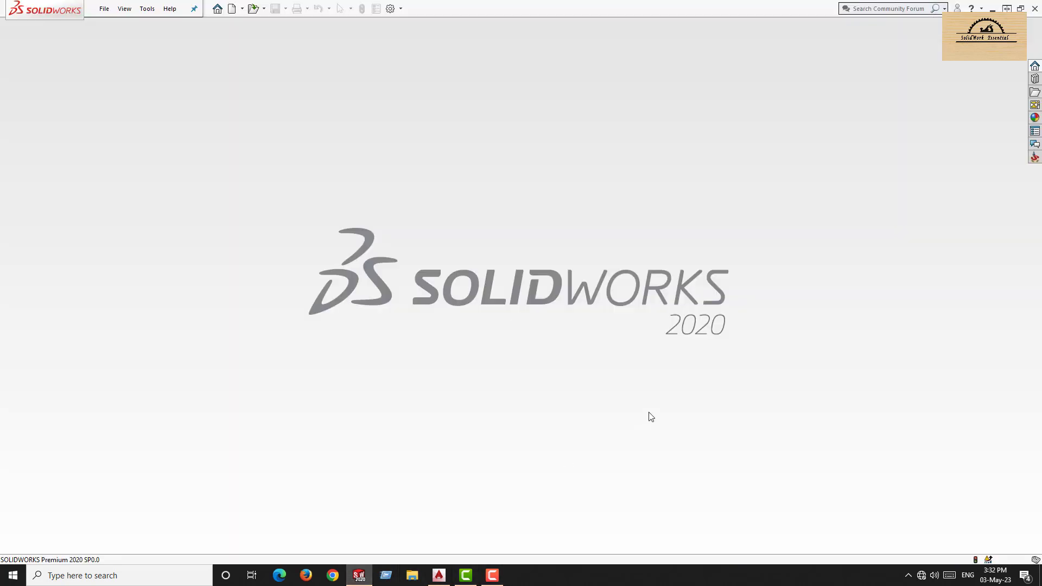
{"action": "left_click", "coordinate": [253, 8]}
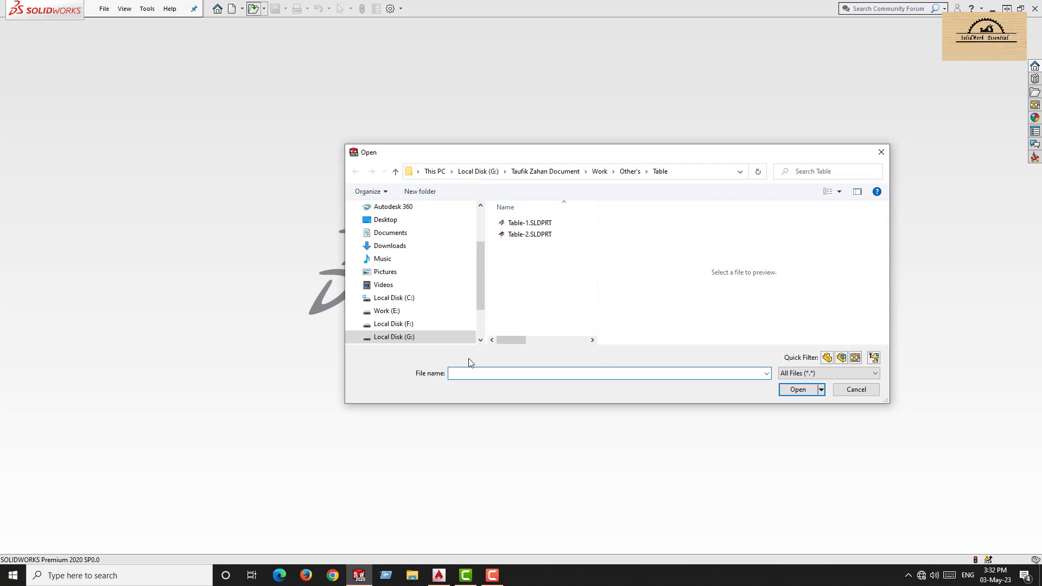
{"action": "left_click", "coordinate": [630, 172]}
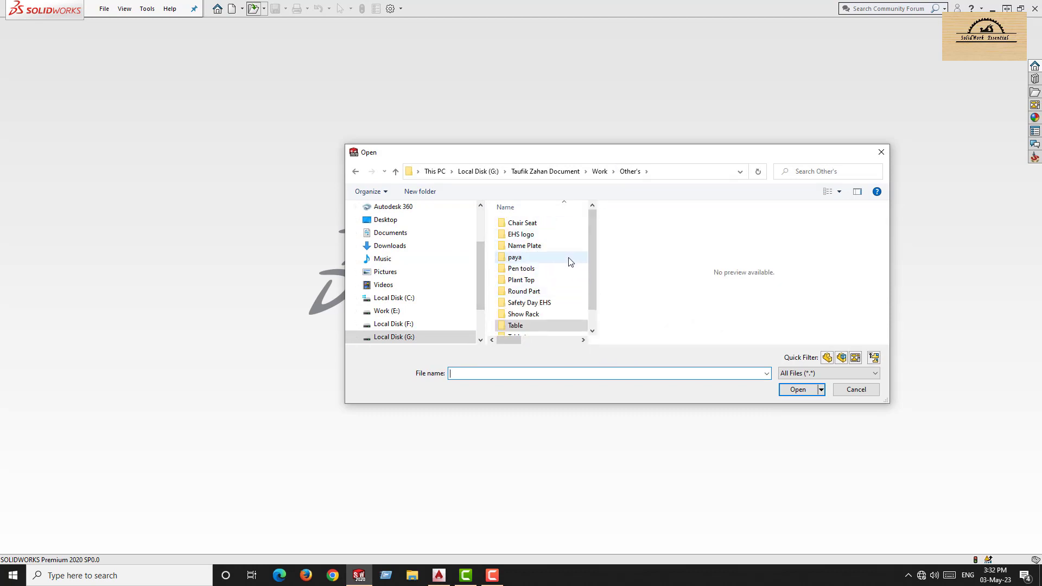
{"action": "double_click", "coordinate": [540, 246]}
{"action": "left_click", "coordinate": [532, 223]}
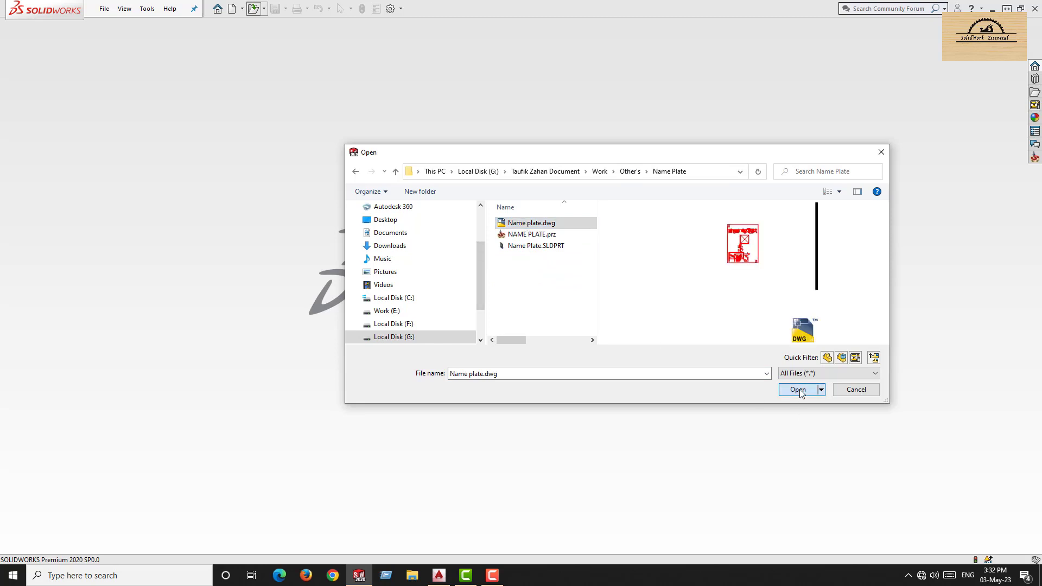
{"action": "left_click", "coordinate": [798, 389]}
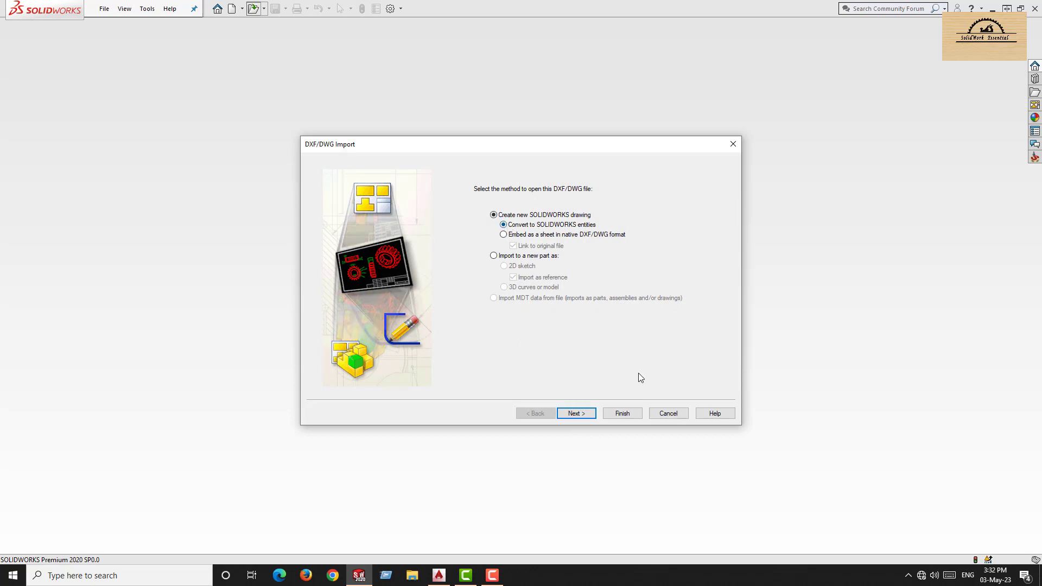
Import the DWG as a new drawing of converted entities, with geometry position X 0, Y 0 and data units in Inches.
{"action": "left_click", "coordinate": [578, 414]}
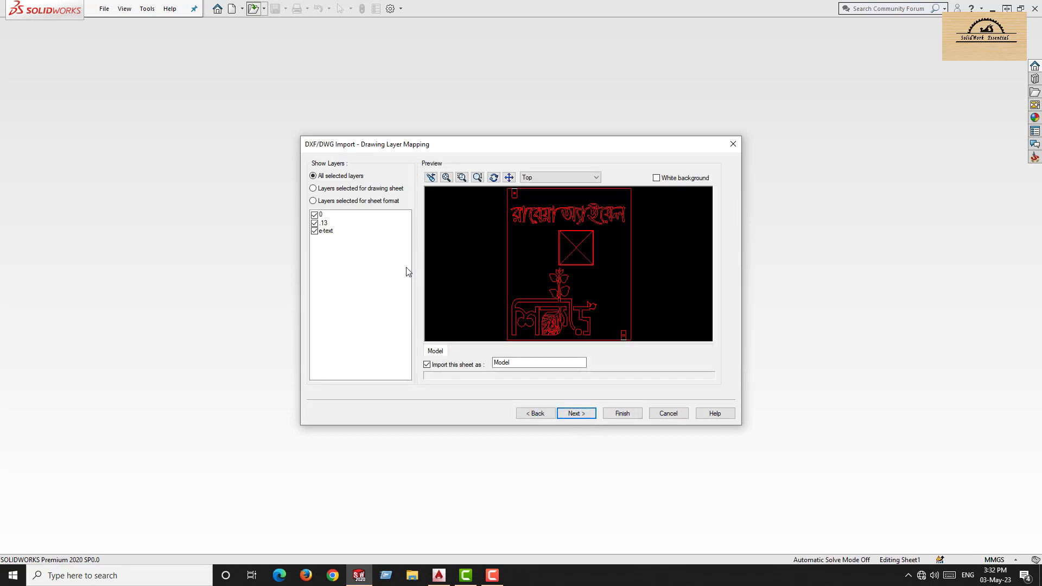
{"action": "left_click", "coordinate": [581, 415]}
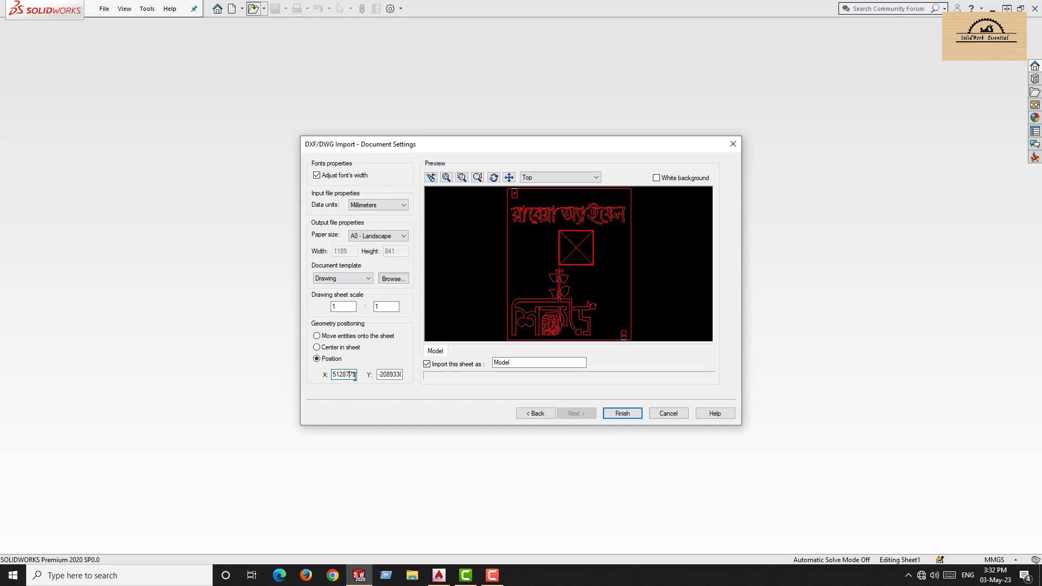
{"action": "type", "text": "0"}
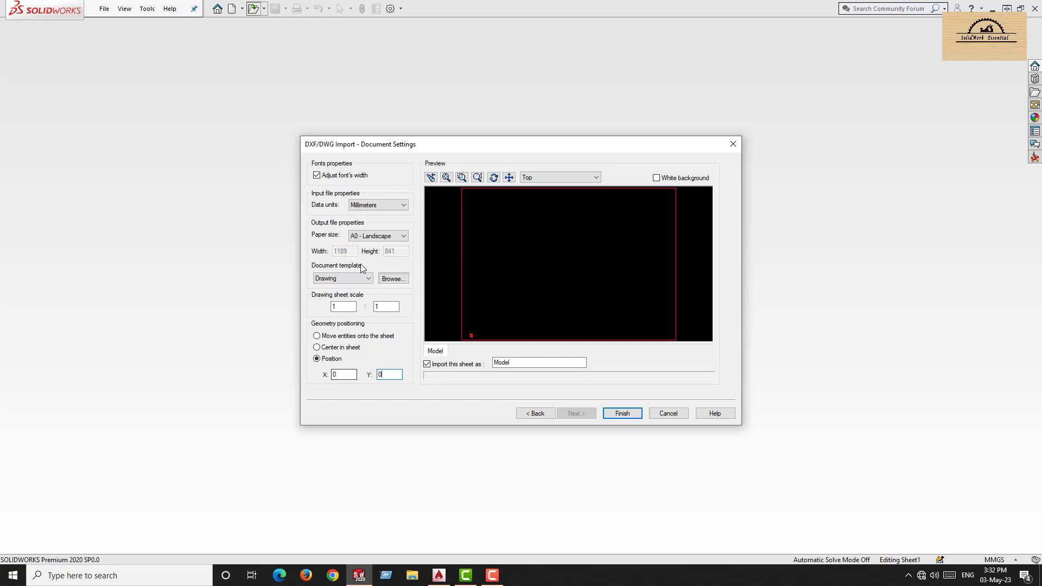
{"action": "left_click", "coordinate": [368, 206]}
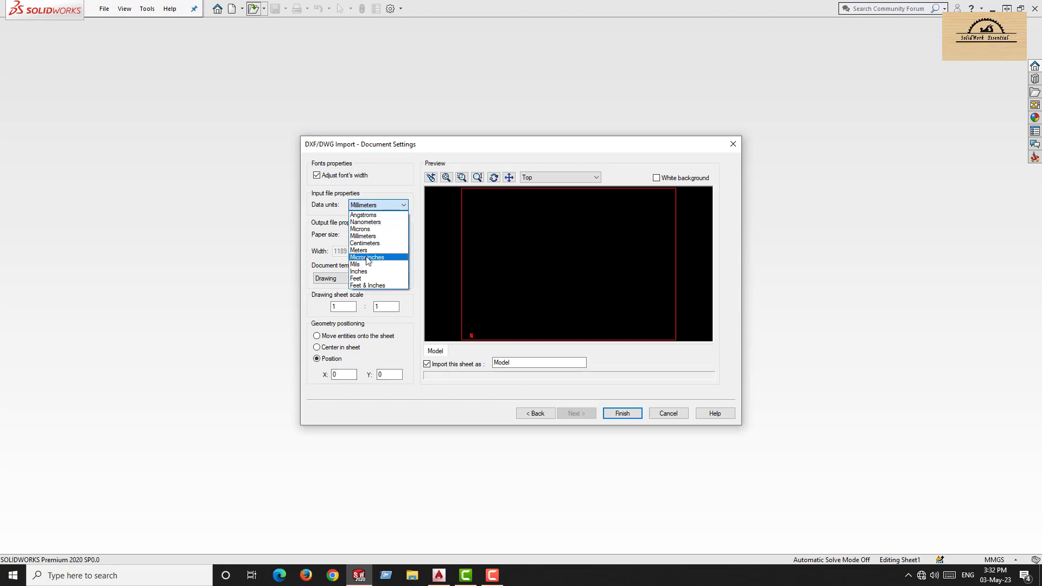
{"action": "left_click", "coordinate": [367, 271]}
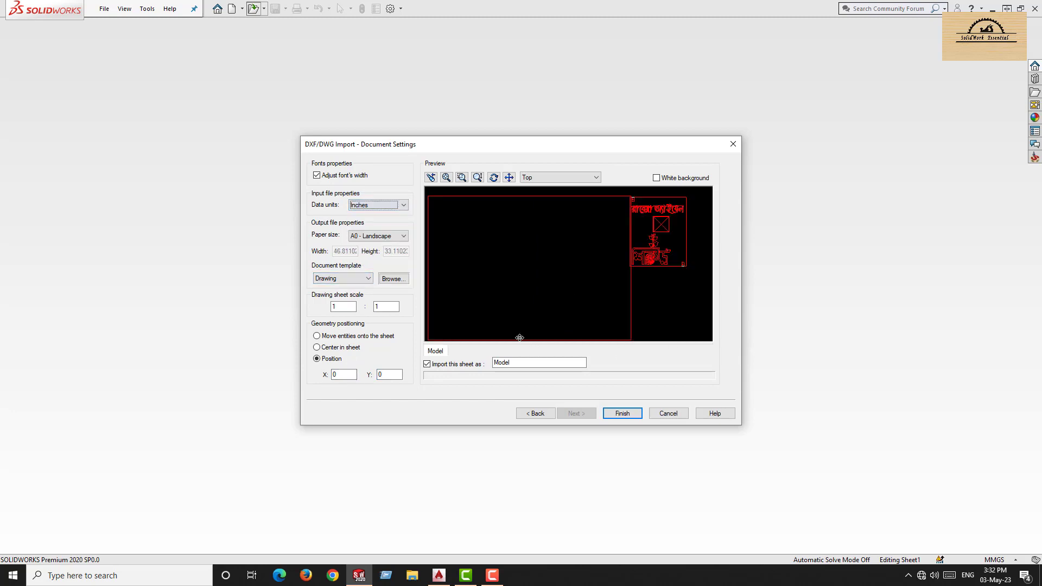
{"action": "left_click", "coordinate": [622, 413]}
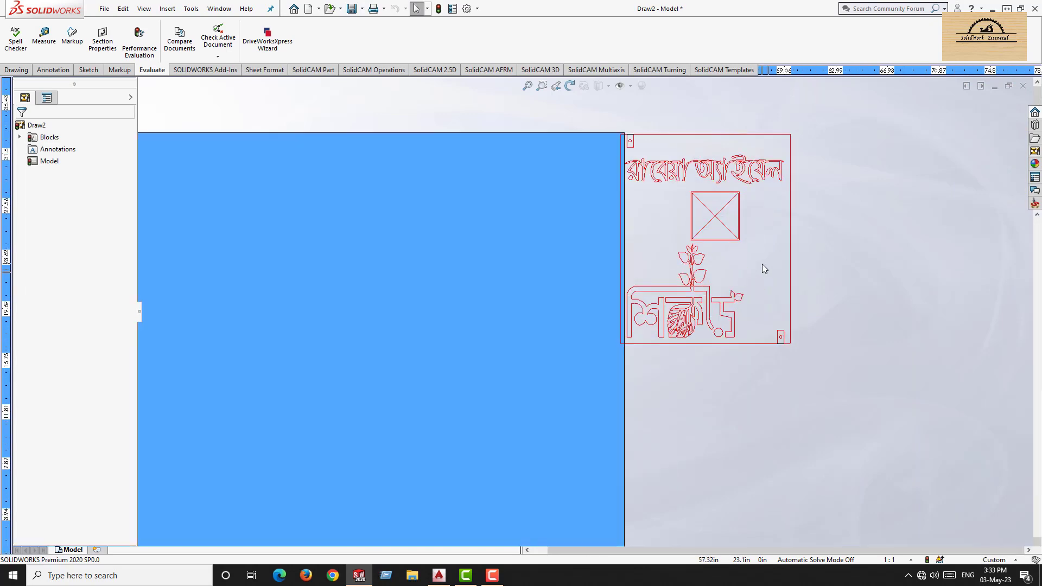
Select all of the imported name plate geometry in the drawing and copy it.
{"action": "scroll", "coordinate": [762, 263], "scroll_direction": "up", "scroll_amount": 2}
{"action": "scroll", "coordinate": [731, 279], "scroll_direction": "down", "scroll_amount": 3}
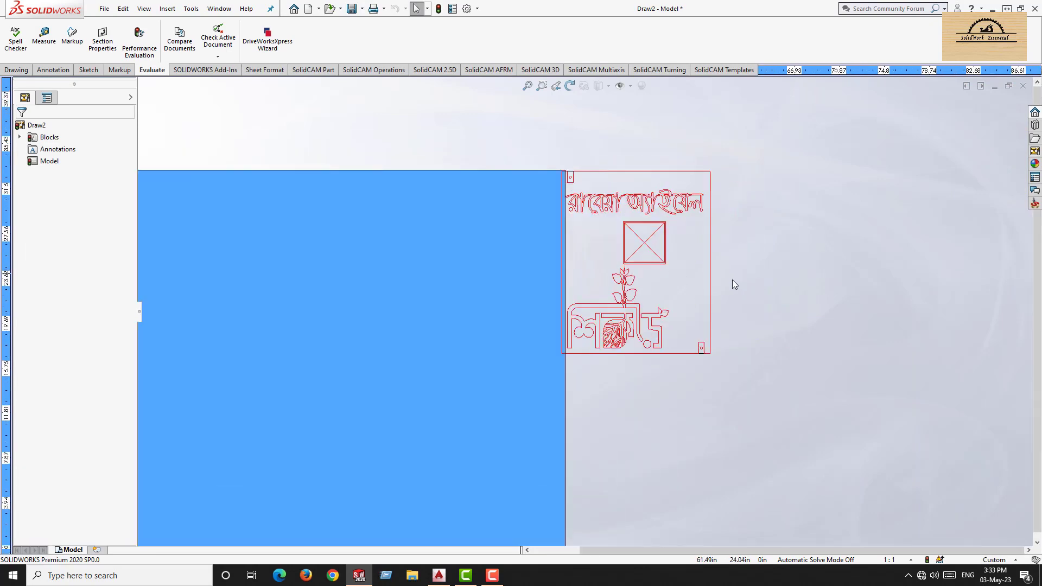
{"action": "left_click", "coordinate": [635, 388]}
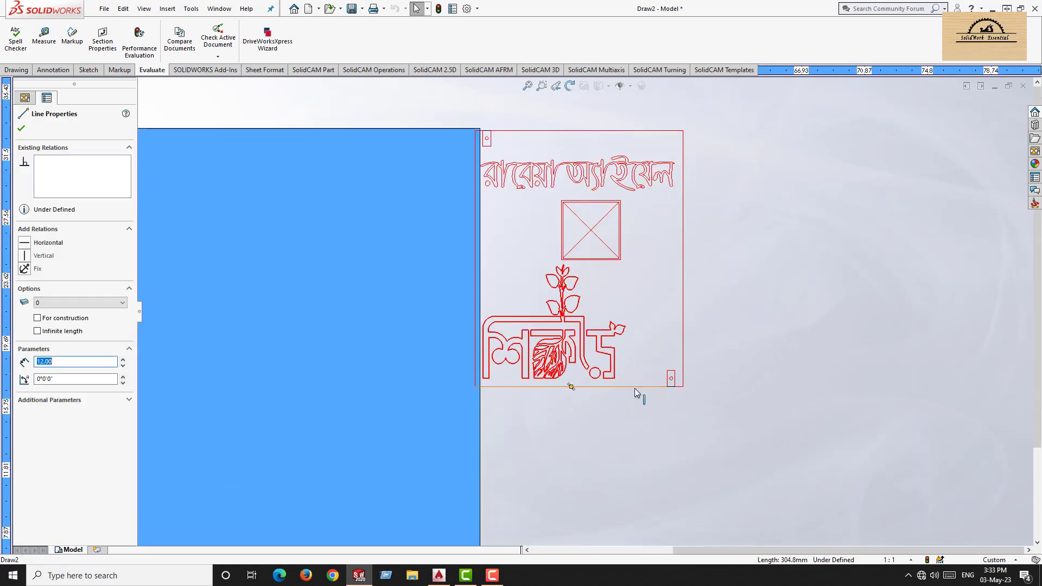
{"action": "left_click", "coordinate": [749, 428]}
{"action": "mouse_move", "coordinate": [764, 445]}
{"action": "left_mouse_down"}
{"action": "mouse_move", "coordinate": [431, 184]}
{"action": "mouse_move", "coordinate": [418, 115]}
{"action": "left_mouse_up"}
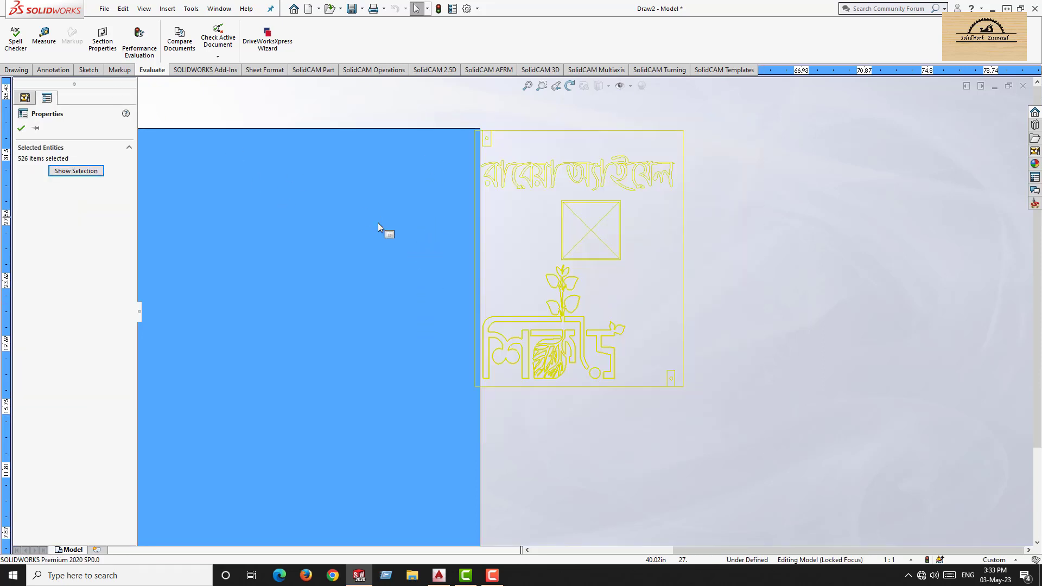
{"action": "right_click", "coordinate": [682, 287]}
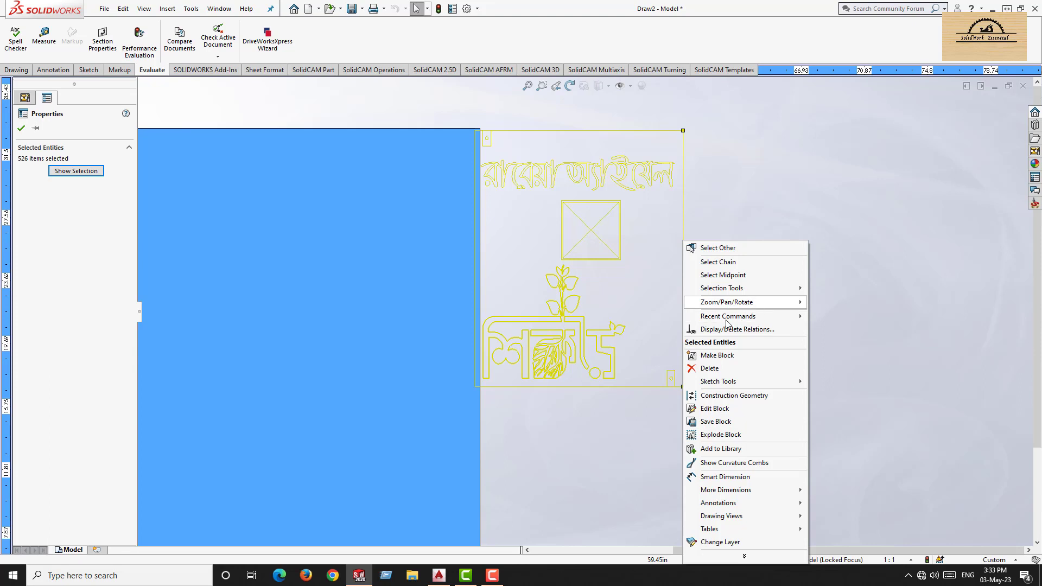
{"action": "left_click", "coordinate": [864, 424]}
{"action": "mouse_move", "coordinate": [759, 434]}
{"action": "left_mouse_down"}
{"action": "mouse_move", "coordinate": [438, 98]}
{"action": "mouse_move", "coordinate": [441, 112]}
{"action": "left_mouse_up"}
{"action": "key", "text": "ctrl+c"}
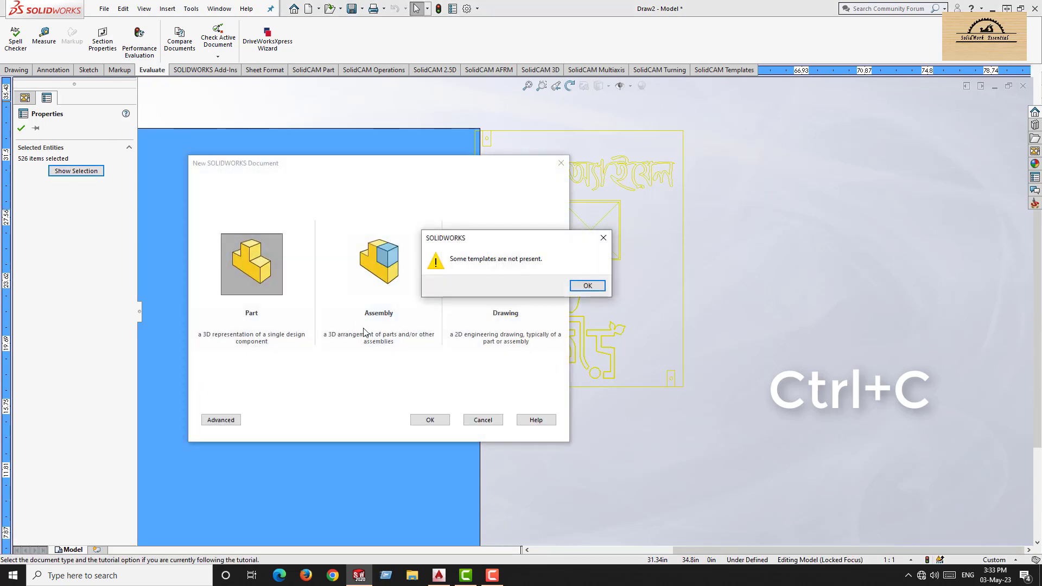
Create a new part and start a sketch on the Front Plane.
{"action": "left_click", "coordinate": [589, 284]}
{"action": "left_click", "coordinate": [431, 421]}
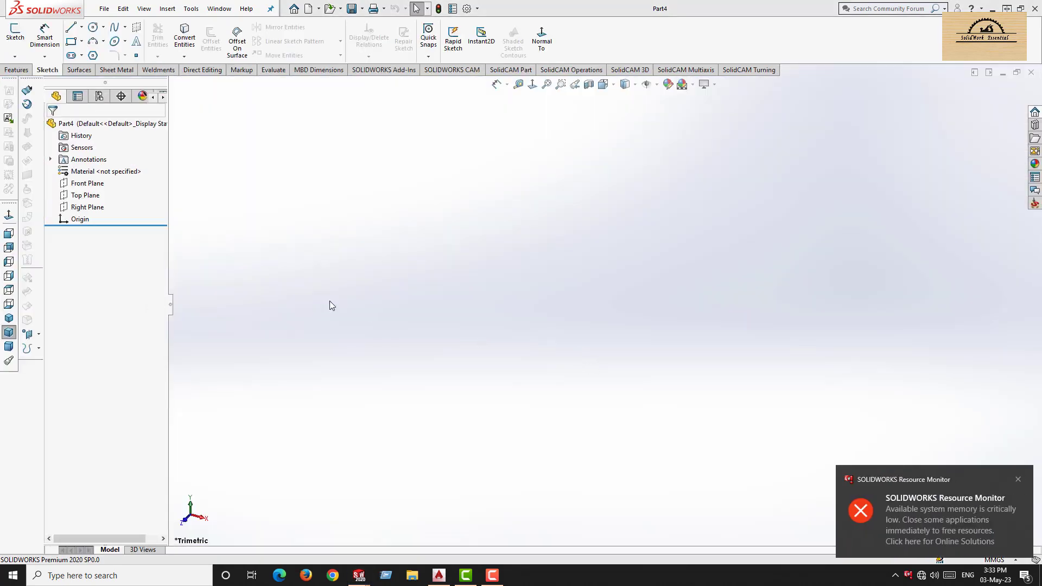
{"action": "left_click", "coordinate": [78, 185]}
{"action": "left_click", "coordinate": [128, 168]}
{"action": "left_click", "coordinate": [87, 171]}
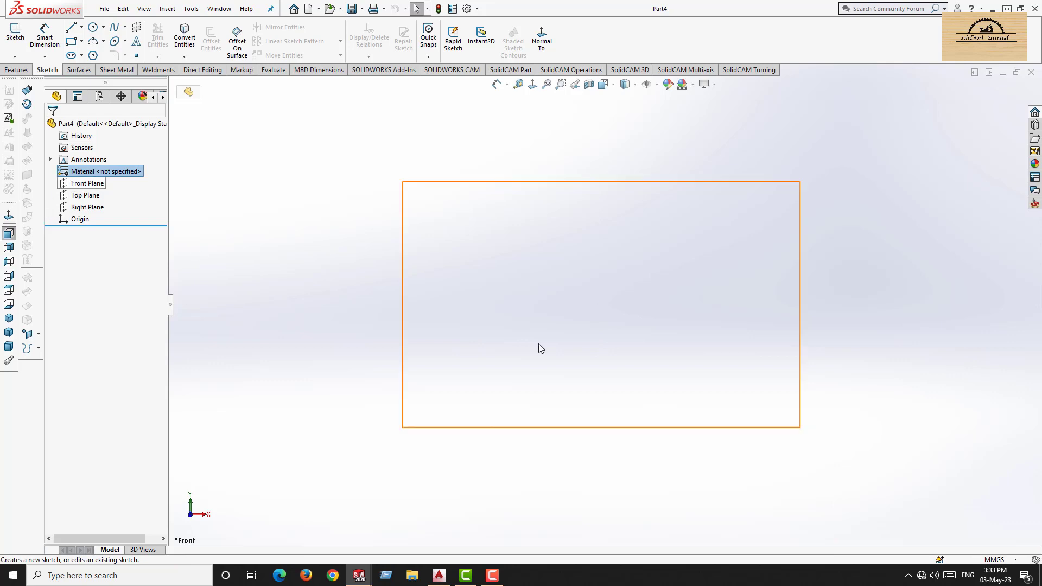
{"action": "left_click", "coordinate": [82, 184]}
{"action": "left_click", "coordinate": [77, 166]}
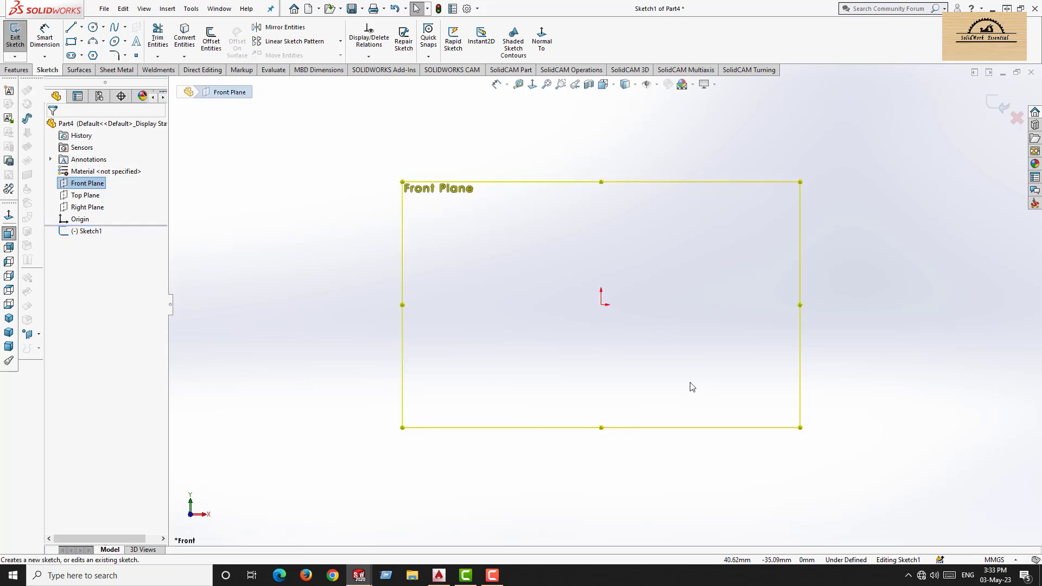
Paste the copied name plate geometry into the Front Plane sketch.
{"action": "key", "text": "ctrl+v"}
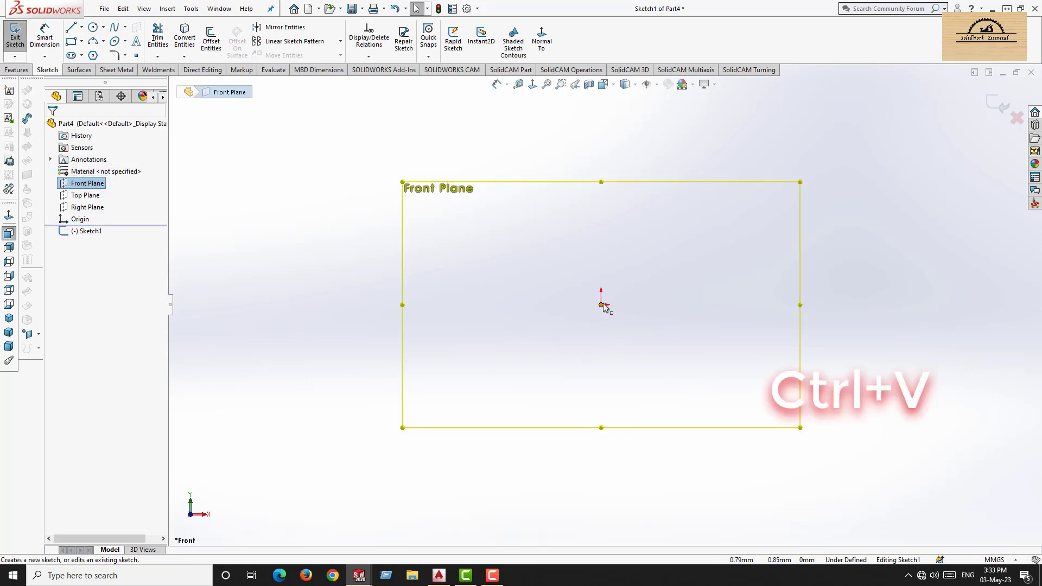
{"action": "left_click", "coordinate": [602, 304]}
{"action": "left_click", "coordinate": [678, 328]}
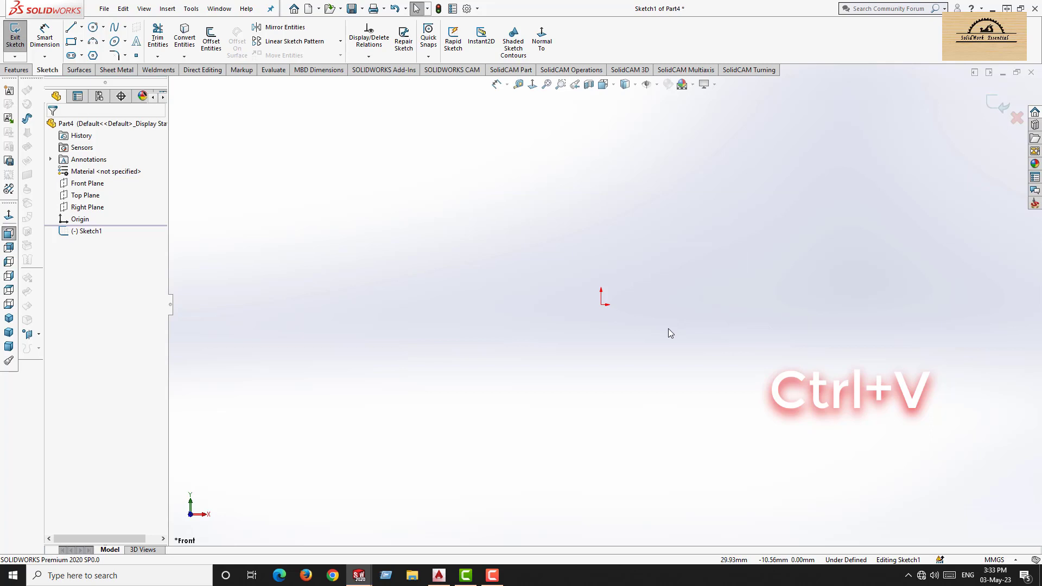
{"action": "key", "text": "ctrl+v"}
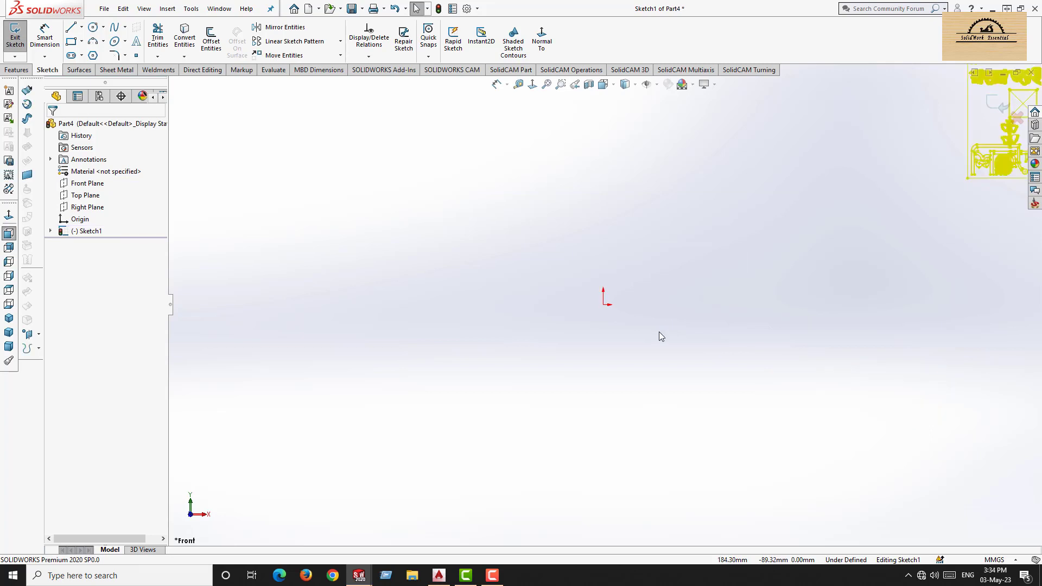
Move the whole pasted name plate geometry so that its lower-left corner lies close to the sketch origin.
{"action": "mouse_move", "coordinate": [814, 201]}
{"action": "left_mouse_down"}
{"action": "mouse_move", "coordinate": [669, 275]}
{"action": "mouse_move", "coordinate": [604, 295]}
{"action": "mouse_move", "coordinate": [605, 280]}
{"action": "left_mouse_up"}
{"action": "scroll", "coordinate": [618, 292], "scroll_direction": "down", "scroll_amount": 6}
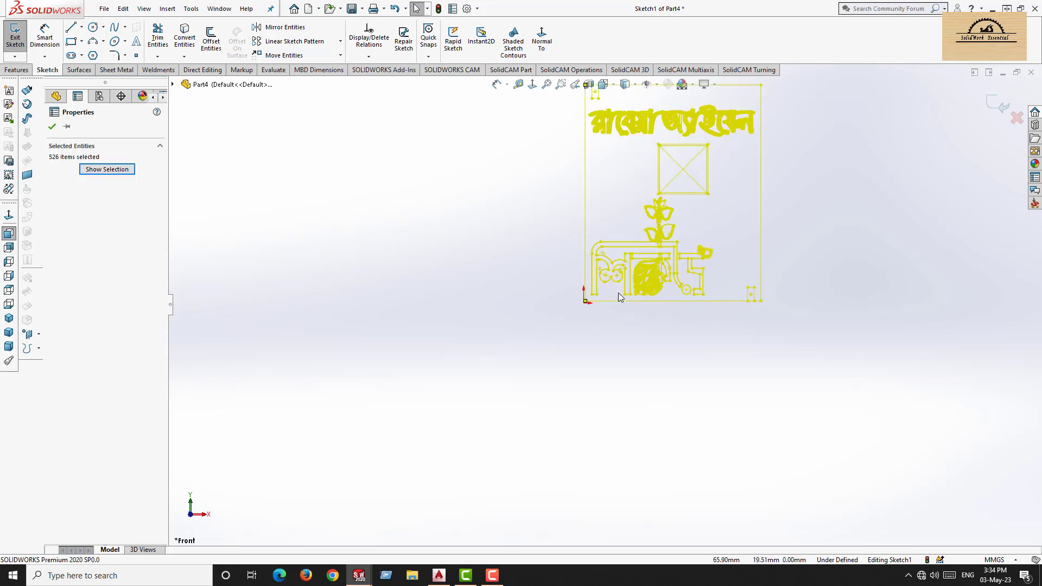
{"action": "scroll", "coordinate": [552, 277], "scroll_direction": "down", "scroll_amount": 6}
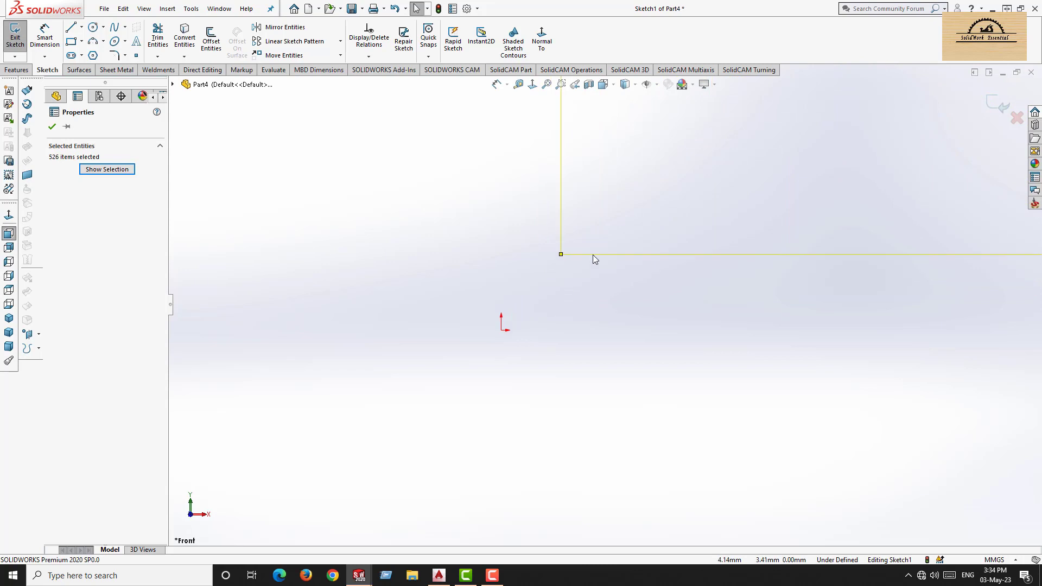
{"action": "mouse_move", "coordinate": [589, 255]}
{"action": "left_mouse_down"}
{"action": "mouse_move", "coordinate": [556, 312]}
{"action": "mouse_move", "coordinate": [533, 329]}
{"action": "left_mouse_up"}
{"action": "scroll", "coordinate": [480, 336], "scroll_direction": "down", "scroll_amount": 12}
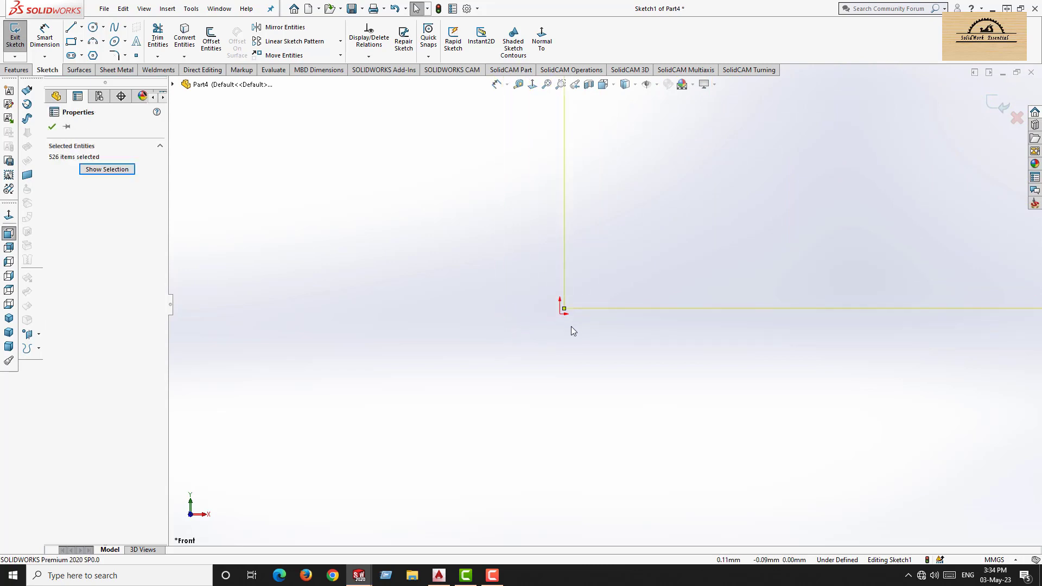
Fine-position the selected geometry until the outline's lower-left corner sits on the origin, and clear the selection.
{"action": "scroll", "coordinate": [500, 320], "scroll_direction": "down", "scroll_amount": 2}
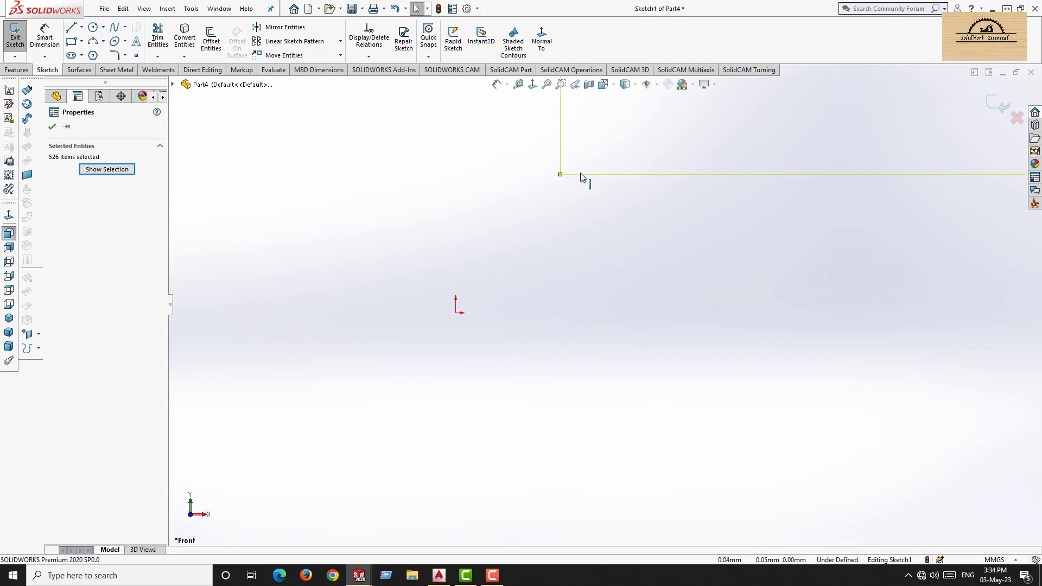
{"action": "left_click_drag", "start_coordinate": [580, 180], "coordinate": [475, 312]}
{"action": "scroll", "coordinate": [516, 312], "scroll_direction": "down", "scroll_amount": 10}
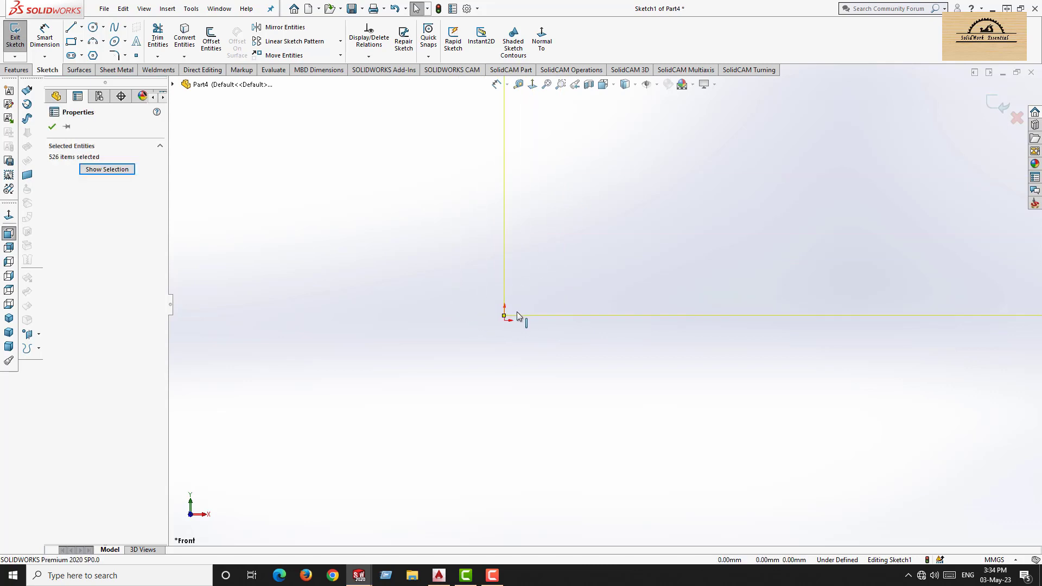
{"action": "scroll", "coordinate": [566, 305], "scroll_direction": "down", "scroll_amount": 3}
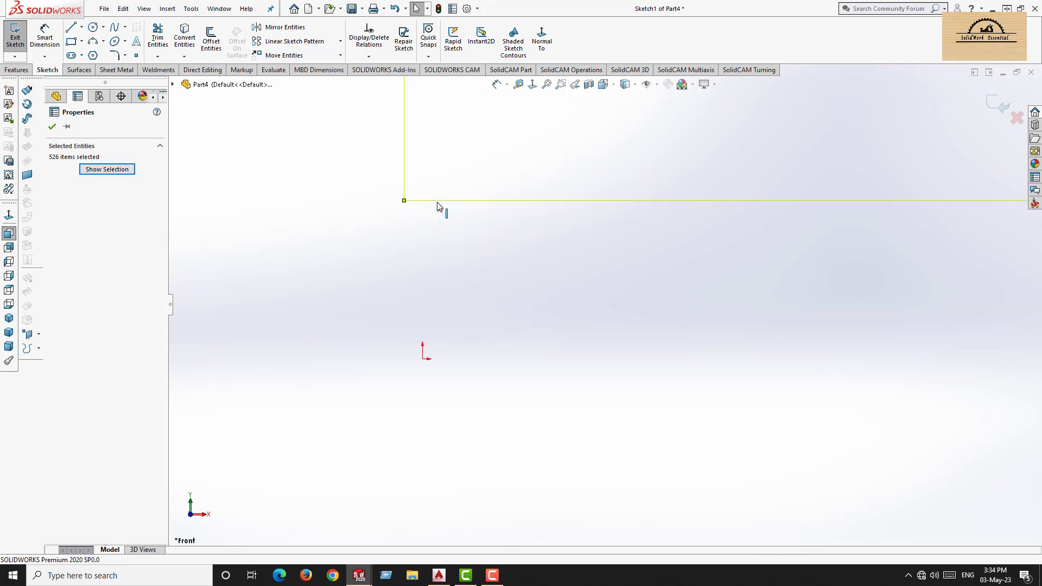
{"action": "left_click_drag", "start_coordinate": [430, 200], "coordinate": [458, 360]}
{"action": "middle_click_drag", "start_coordinate": [526, 356], "coordinate": [699, 300], "text": "ctrl"}
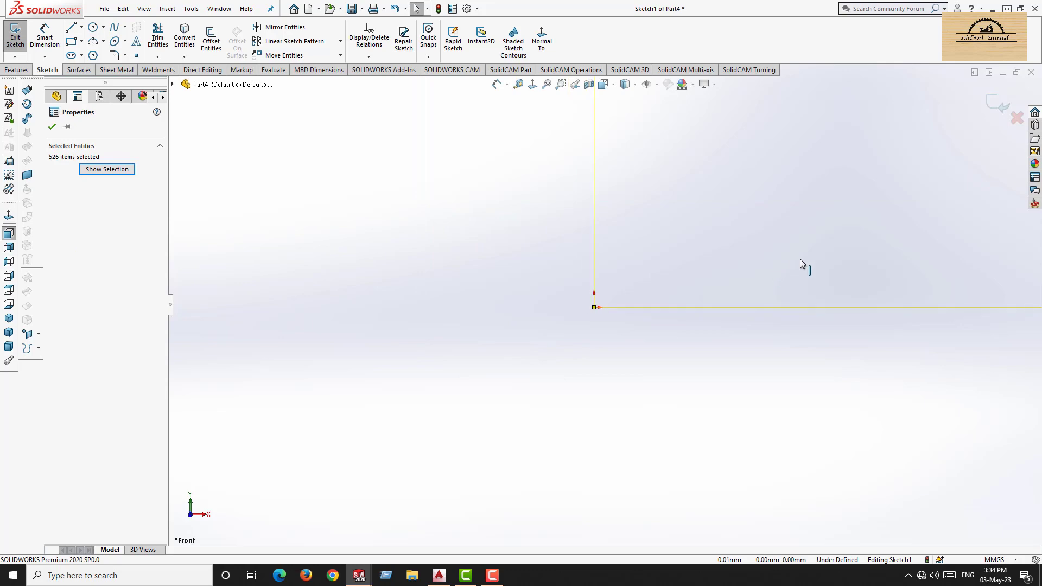
{"action": "middle_click_drag", "start_coordinate": [800, 259], "coordinate": [809, 265], "text": "ctrl"}
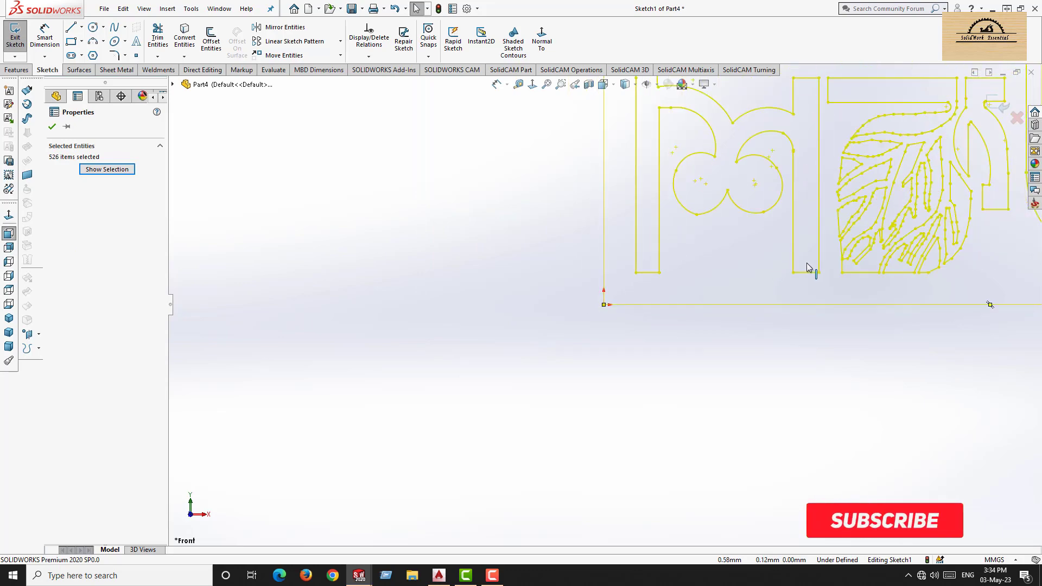
{"action": "key", "text": "z"}
{"action": "key", "text": "z"}
{"action": "key", "text": "z"}
{"action": "key", "text": "z"}
{"action": "key", "text": "z"}
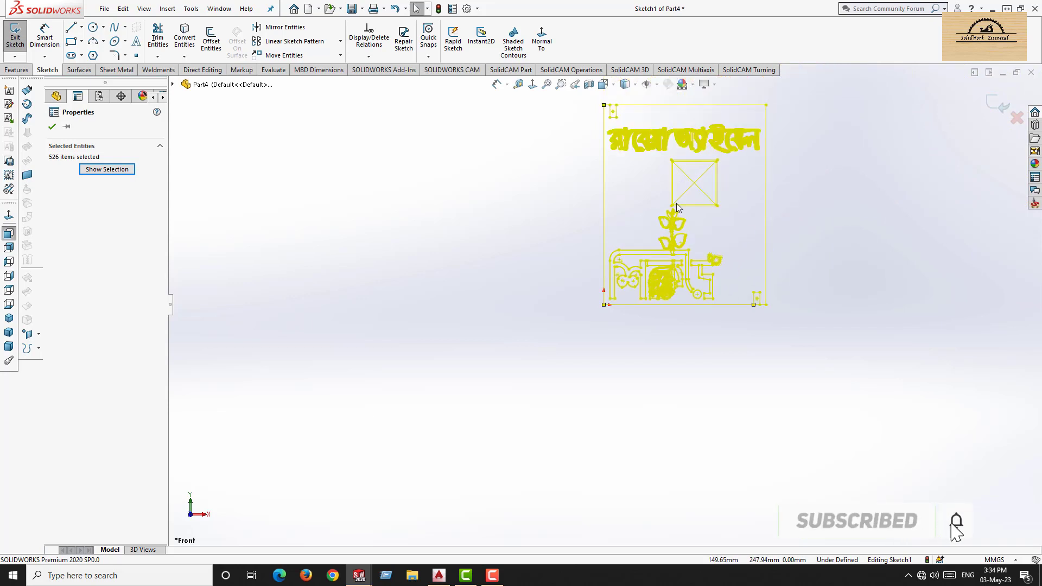
{"action": "left_click", "coordinate": [794, 308]}
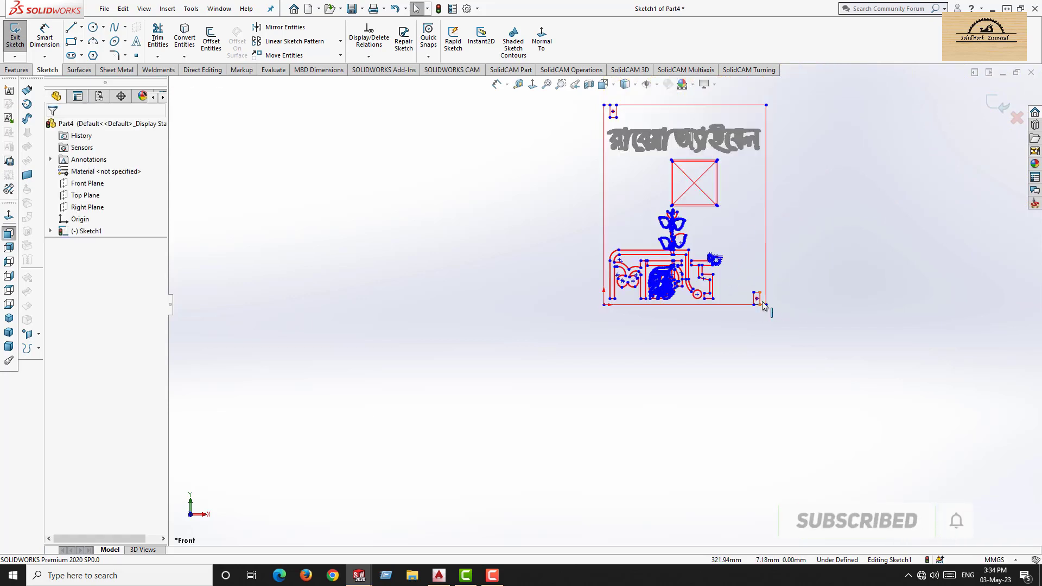
Delete the lower lettering, the plant and most of the crossed square inside the plate outline.
{"action": "scroll", "coordinate": [762, 301], "scroll_direction": "down", "scroll_amount": 3}
{"action": "mouse_move", "coordinate": [734, 303]}
{"action": "left_mouse_down"}
{"action": "mouse_move", "coordinate": [516, 227]}
{"action": "mouse_move", "coordinate": [466, 151]}
{"action": "mouse_move", "coordinate": [465, 107]}
{"action": "left_mouse_up"}
{"action": "key", "text": "Delete"}
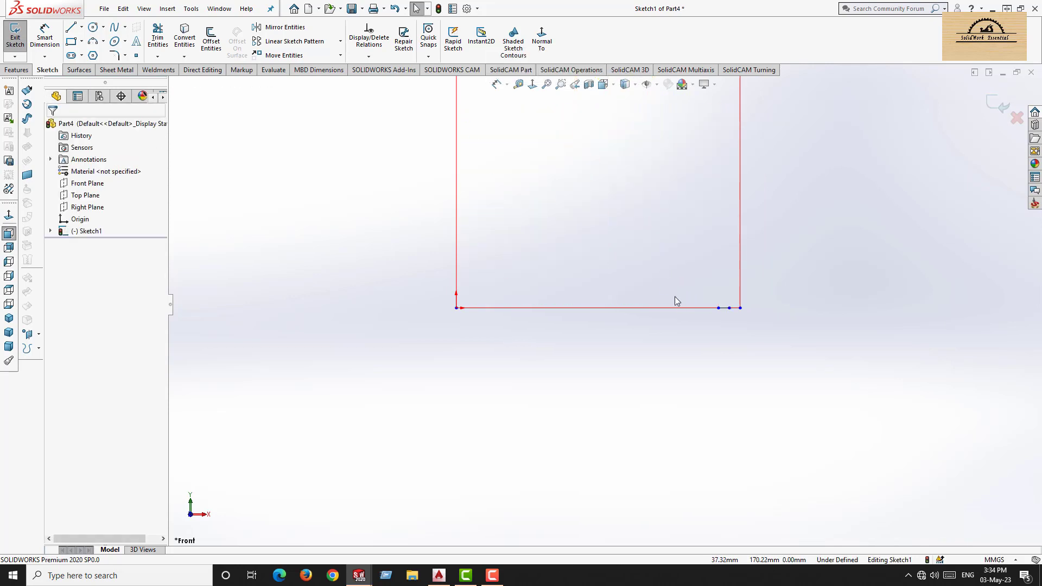
{"action": "scroll", "coordinate": [721, 306], "scroll_direction": "down", "scroll_amount": 6}
{"action": "scroll", "coordinate": [586, 283], "scroll_direction": "up", "scroll_amount": 5}
{"action": "key", "text": "ctrl+z"}
{"action": "scroll", "coordinate": [494, 205], "scroll_direction": "up", "scroll_amount": 5}
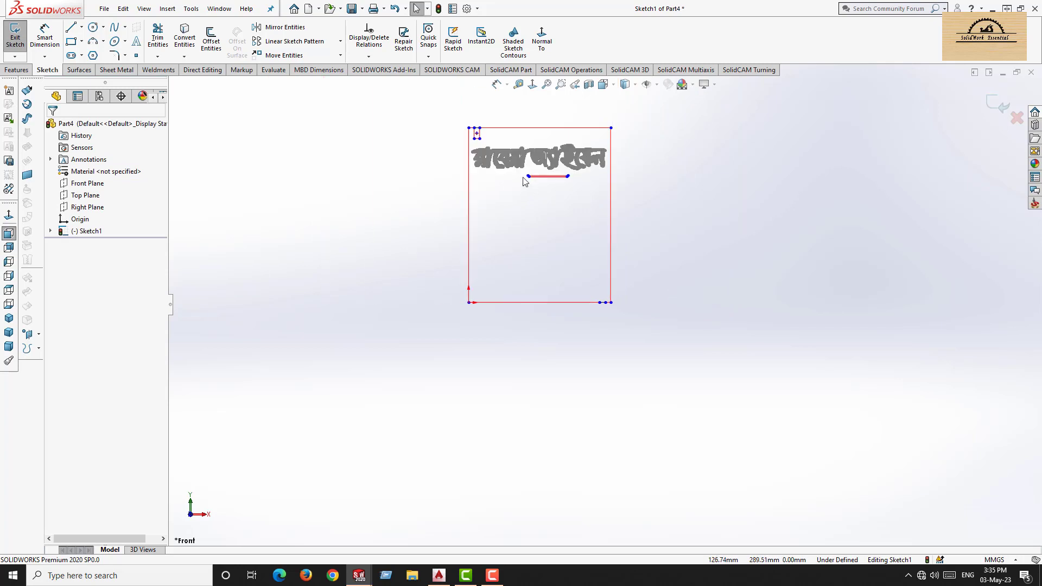
{"action": "scroll", "coordinate": [571, 252], "scroll_direction": "down", "scroll_amount": 6}
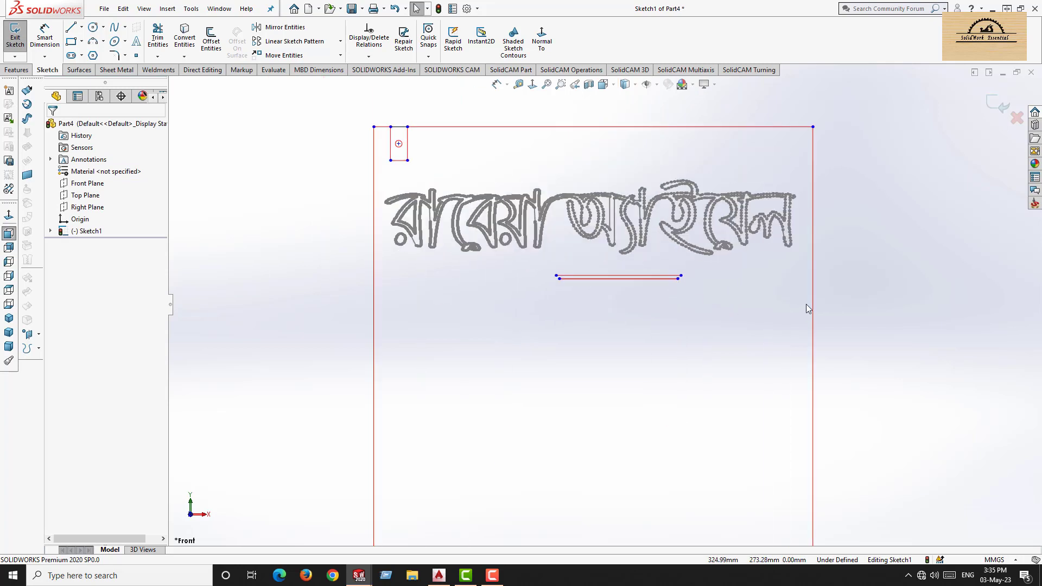
Delete the upper lettering, the leftover lines of the square and the small upper-left tab inside the plate outline.
{"action": "mouse_move", "coordinate": [806, 304]}
{"action": "left_mouse_down"}
{"action": "mouse_move", "coordinate": [644, 209]}
{"action": "mouse_move", "coordinate": [386, 135]}
{"action": "left_mouse_up"}
{"action": "key", "text": "Delete"}
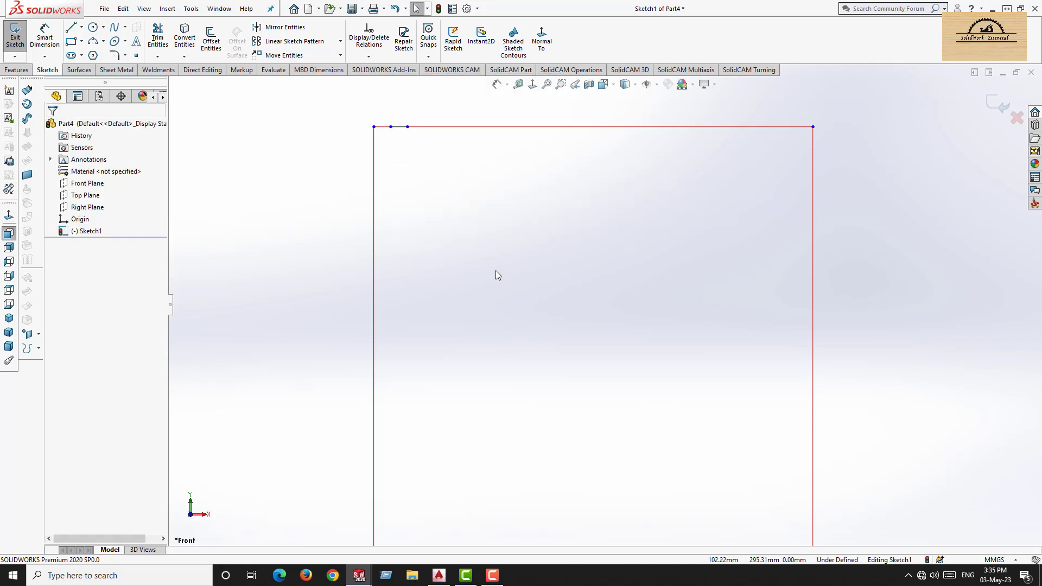
{"action": "scroll", "coordinate": [600, 305], "scroll_direction": "up", "scroll_amount": 4}
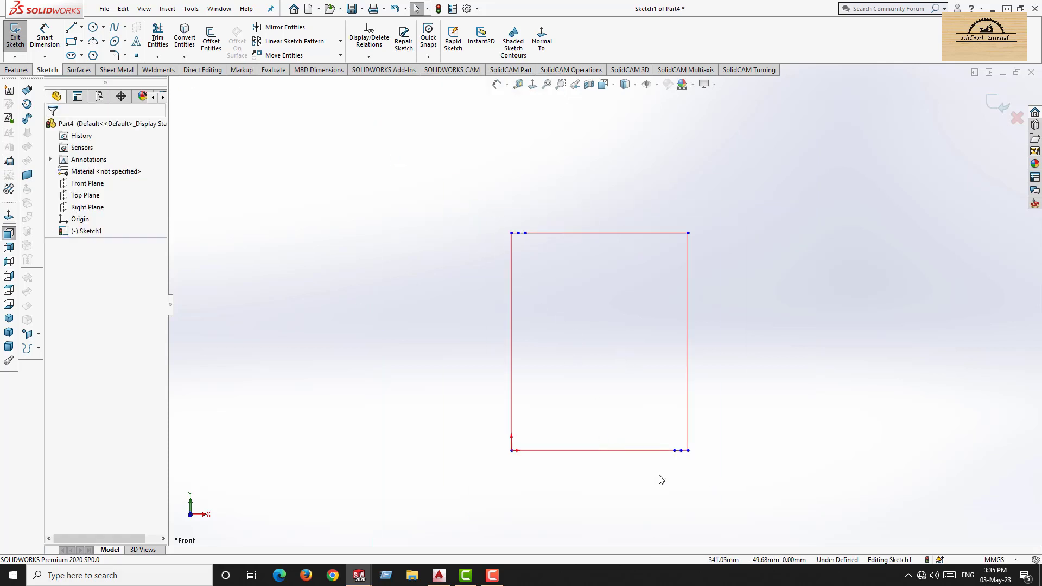
{"action": "scroll", "coordinate": [661, 479], "scroll_direction": "down", "scroll_amount": 1}
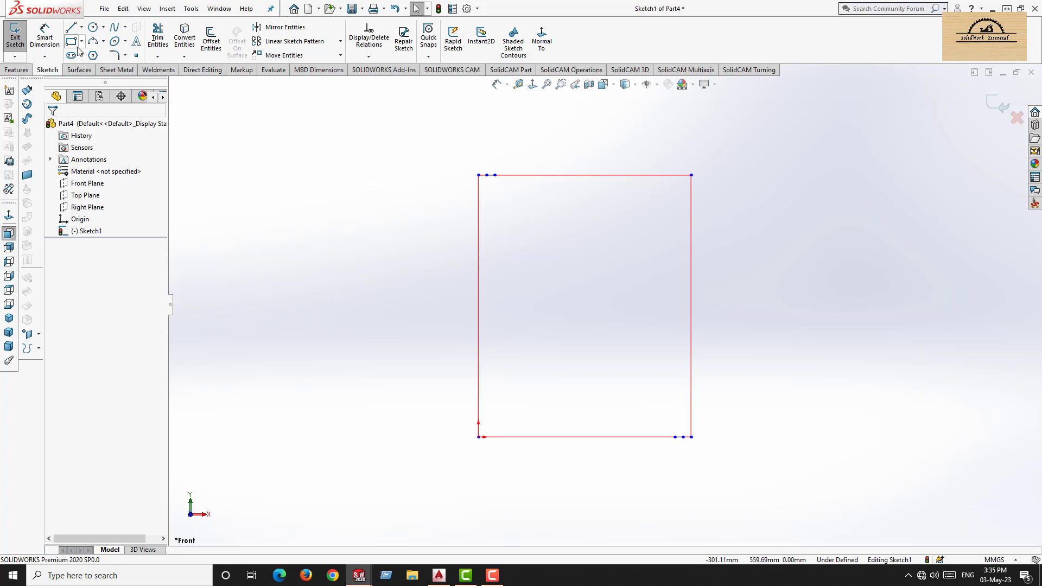
Extrude the plate outline 12 mm as a blind boss in the reversed direction.
{"action": "left_click", "coordinate": [16, 70]}
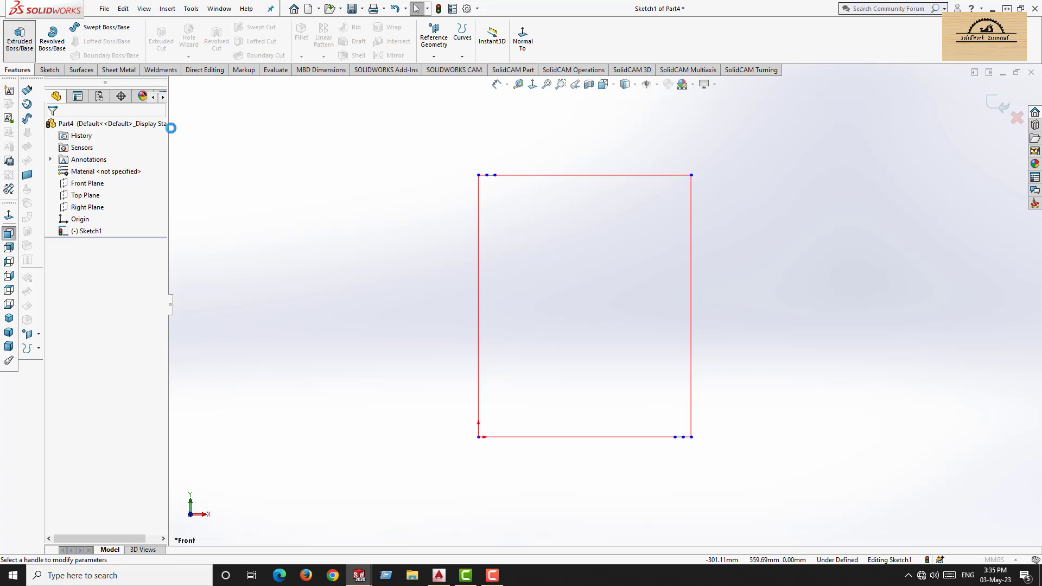
{"action": "left_click", "coordinate": [20, 38]}
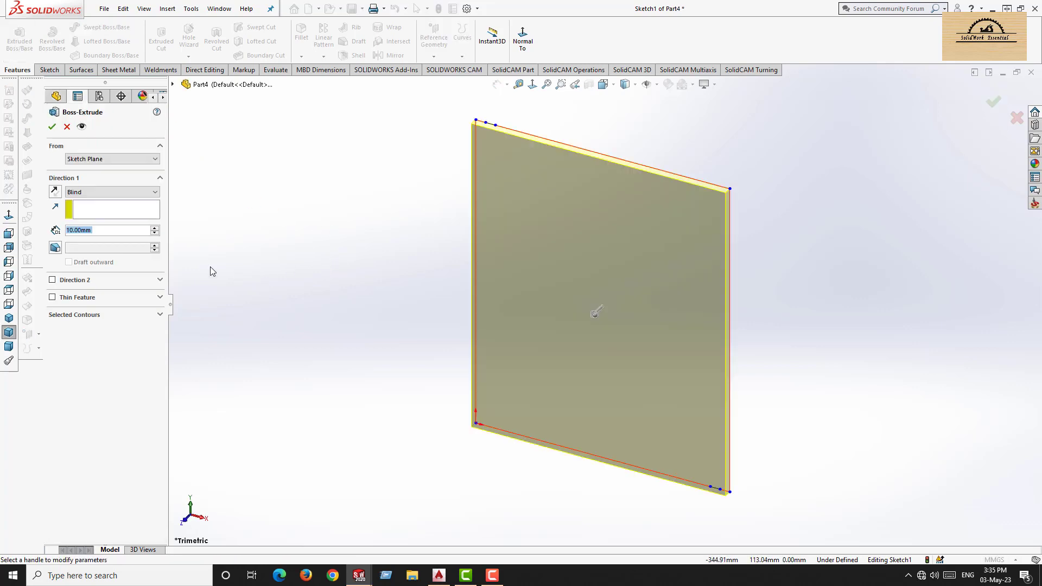
{"action": "type", "text": "12"}
{"action": "key", "text": "Return"}
{"action": "middle_click_drag", "start_coordinate": [410, 310], "coordinate": [678, 302]}
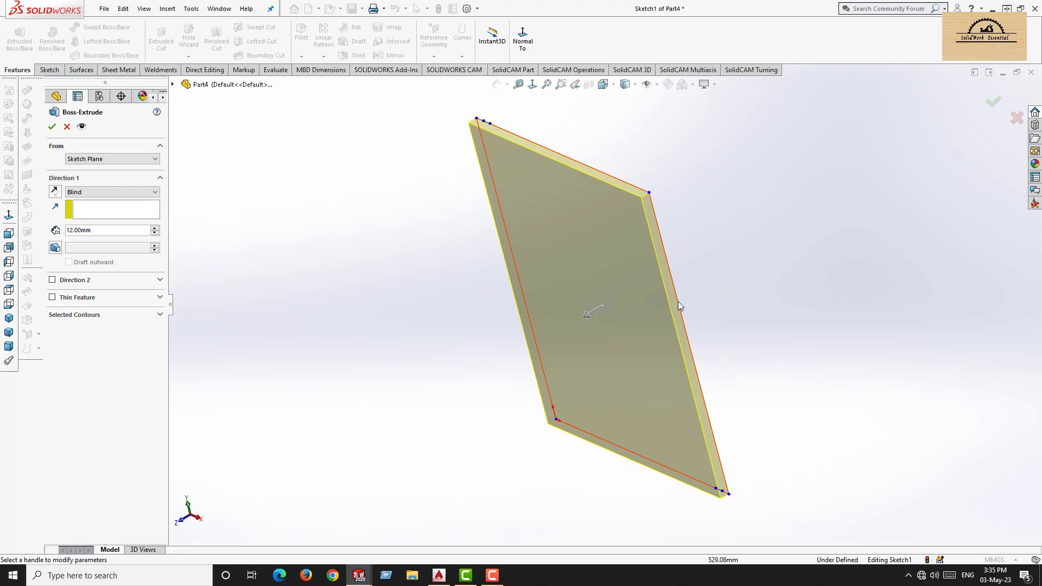
{"action": "left_click", "coordinate": [56, 193]}
{"action": "left_click", "coordinate": [52, 127]}
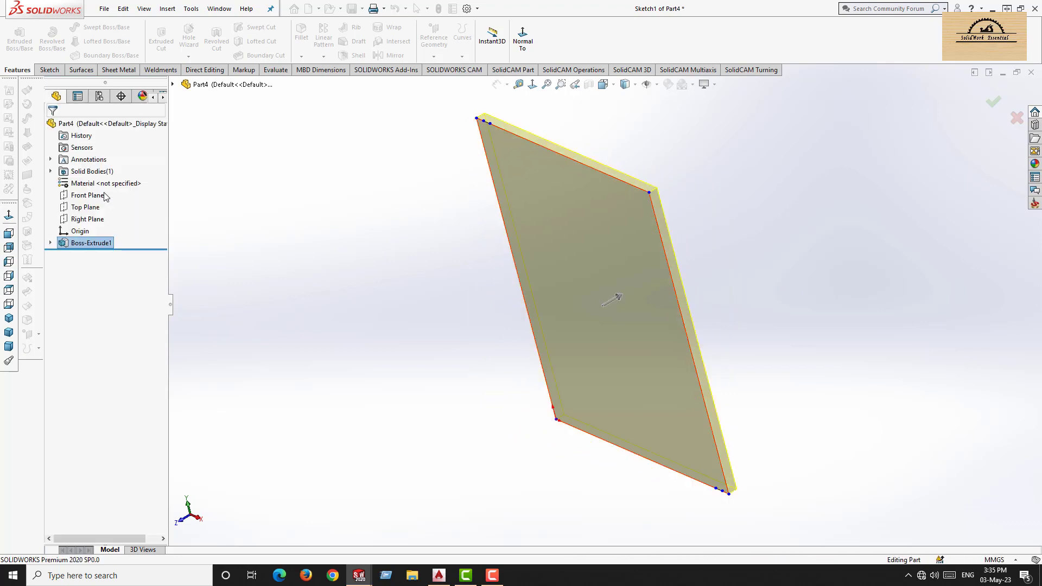
Orient the view normal to the plate's front face and start a new sketch on that face.
{"action": "left_click", "coordinate": [626, 308]}
{"action": "left_click", "coordinate": [729, 280]}
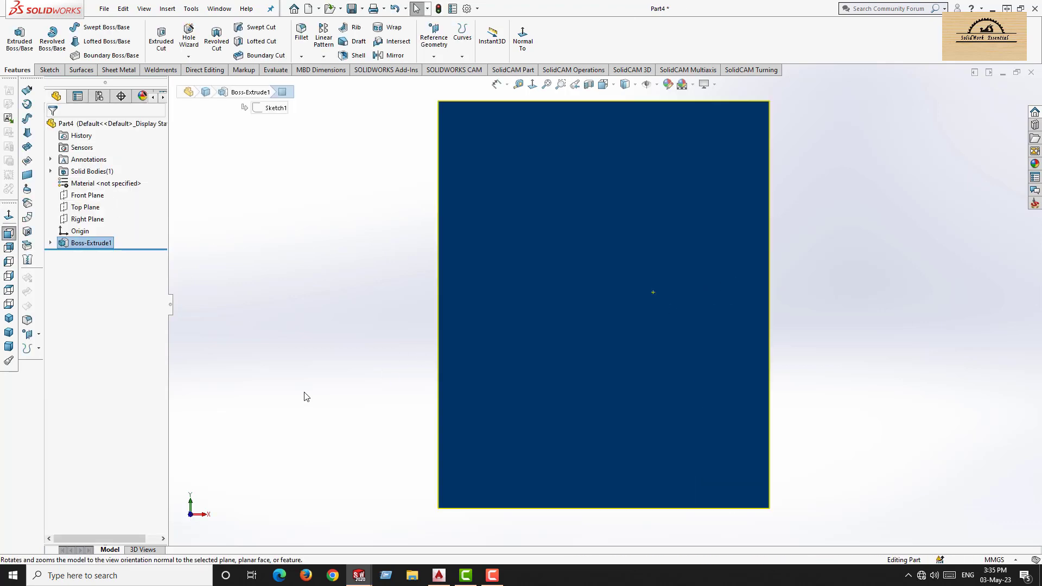
{"action": "left_click", "coordinate": [302, 395]}
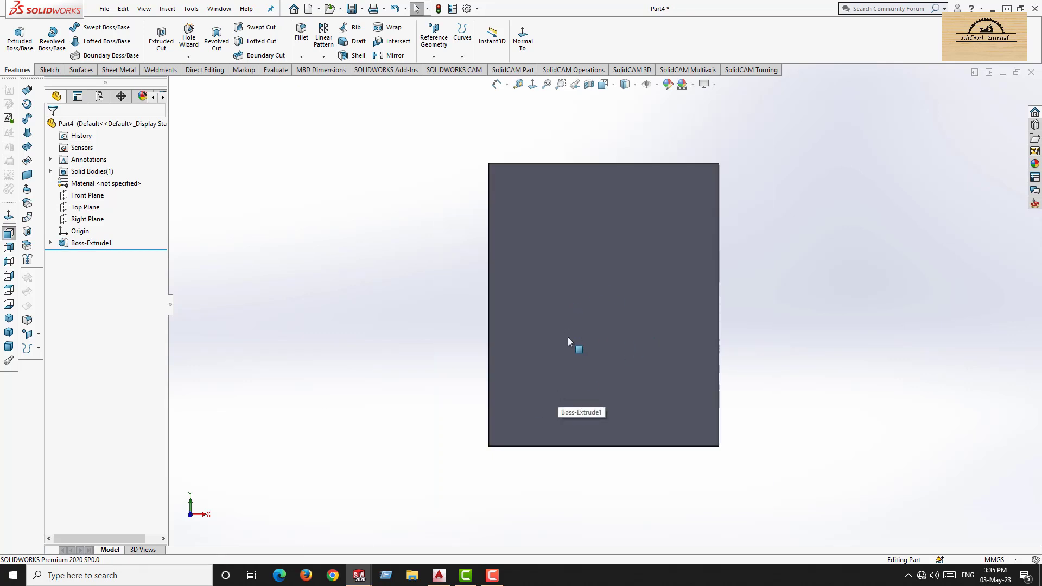
{"action": "left_click", "coordinate": [586, 356]}
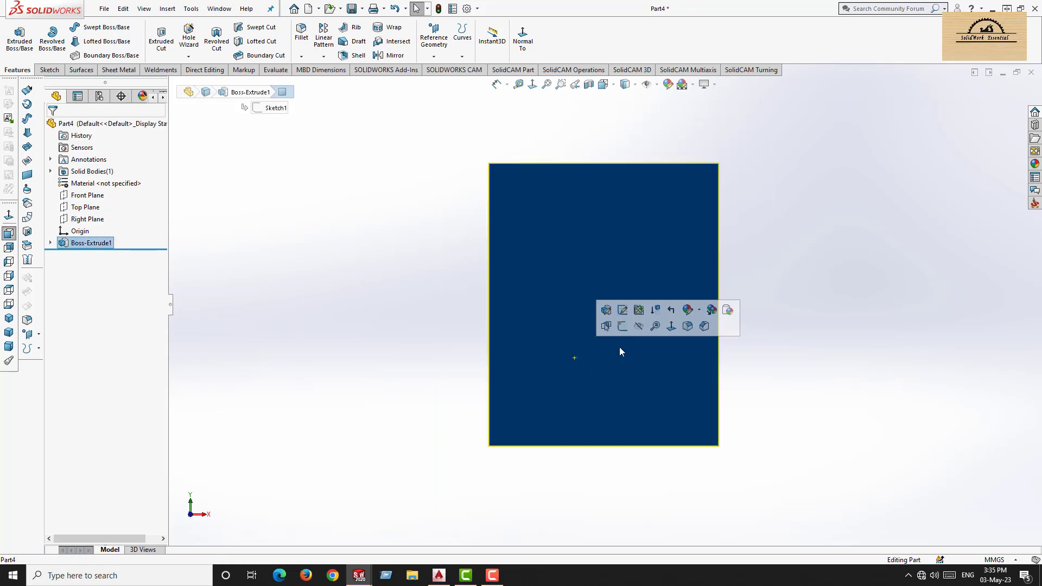
{"action": "left_click", "coordinate": [622, 325]}
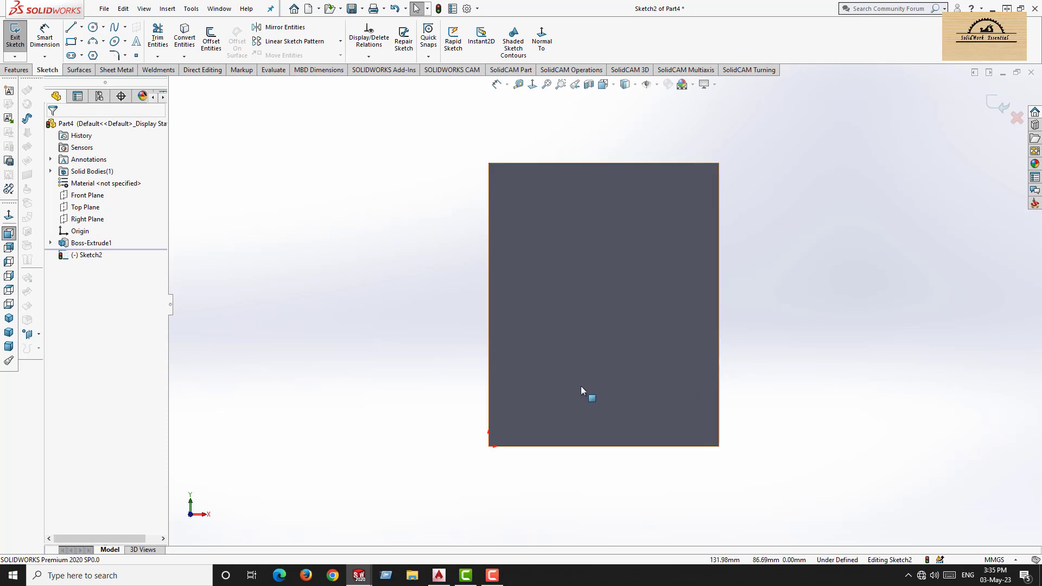
Paste the copied name plate geometry into the new sketch and move all of it close to the plate's lower-left corner.
{"action": "key", "text": "ctrl+v"}
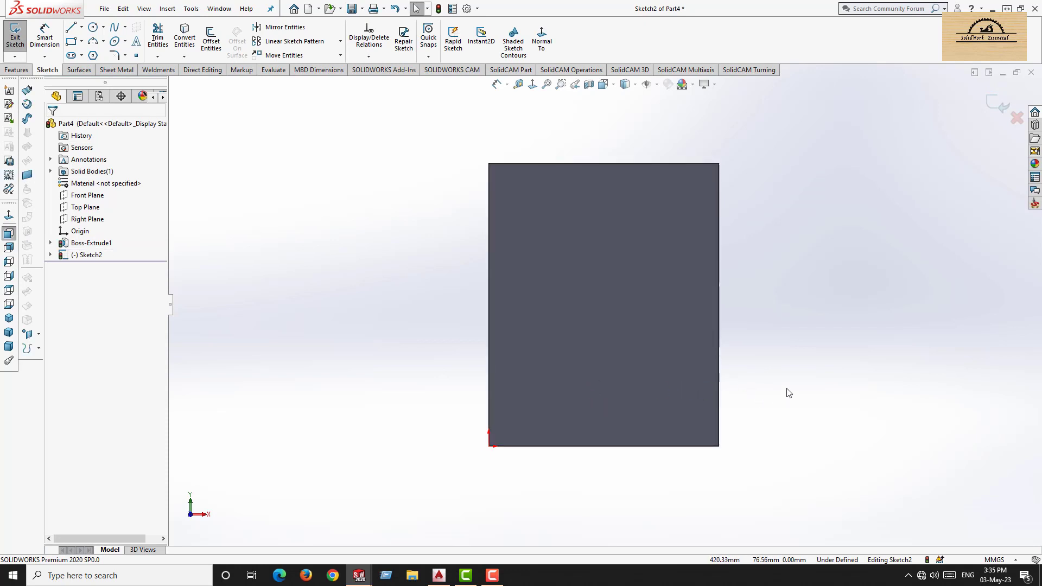
{"action": "scroll", "coordinate": [793, 359], "scroll_direction": "up", "scroll_amount": 6}
{"action": "mouse_move", "coordinate": [885, 232]}
{"action": "left_mouse_down"}
{"action": "mouse_move", "coordinate": [591, 348]}
{"action": "mouse_move", "coordinate": [570, 346]}
{"action": "mouse_move", "coordinate": [578, 354]}
{"action": "left_mouse_up"}
{"action": "scroll", "coordinate": [576, 337], "scroll_direction": "down", "scroll_amount": 5}
{"action": "scroll", "coordinate": [568, 323], "scroll_direction": "down", "scroll_amount": 12}
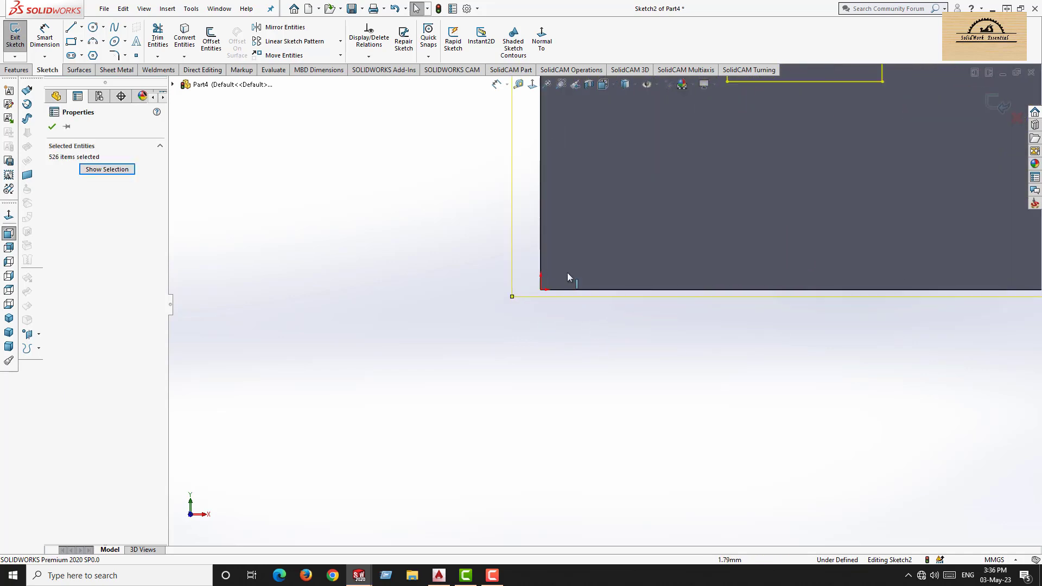
{"action": "right_click", "coordinate": [551, 307]}
{"action": "left_click", "coordinate": [478, 395]}
Select all the pasted geometry and fine-position it until its outline's lower-left corner sits on the origin, leaving it deselected.
{"action": "scroll", "coordinate": [693, 447], "scroll_direction": "up", "scroll_amount": 15}
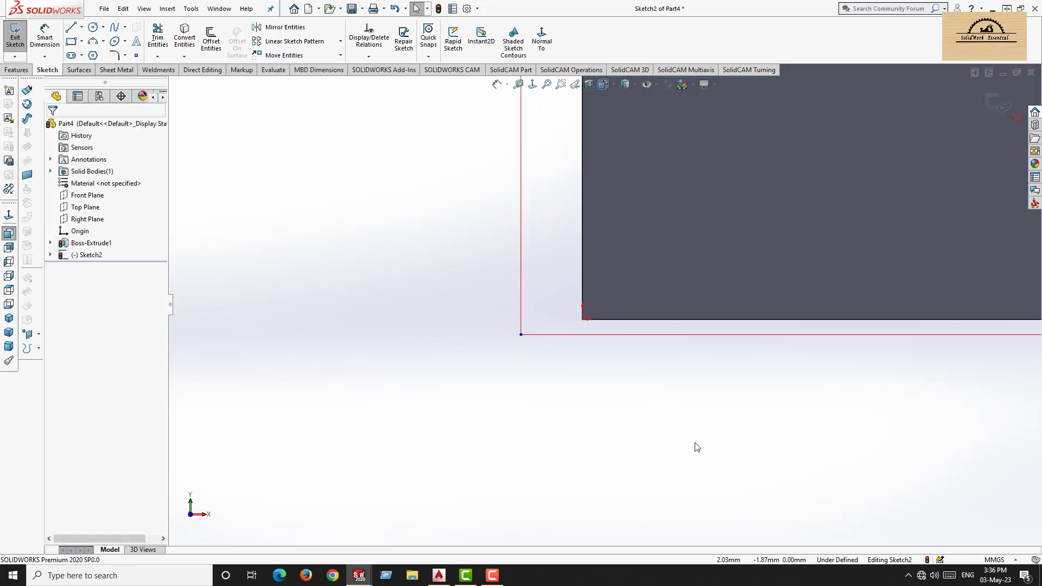
{"action": "mouse_move", "coordinate": [807, 372]}
{"action": "left_mouse_down"}
{"action": "mouse_move", "coordinate": [595, 186]}
{"action": "mouse_move", "coordinate": [568, 311]}
{"action": "left_mouse_up"}
{"action": "scroll", "coordinate": [607, 301], "scroll_direction": "down", "scroll_amount": 10}
{"action": "scroll", "coordinate": [601, 244], "scroll_direction": "down", "scroll_amount": 15}
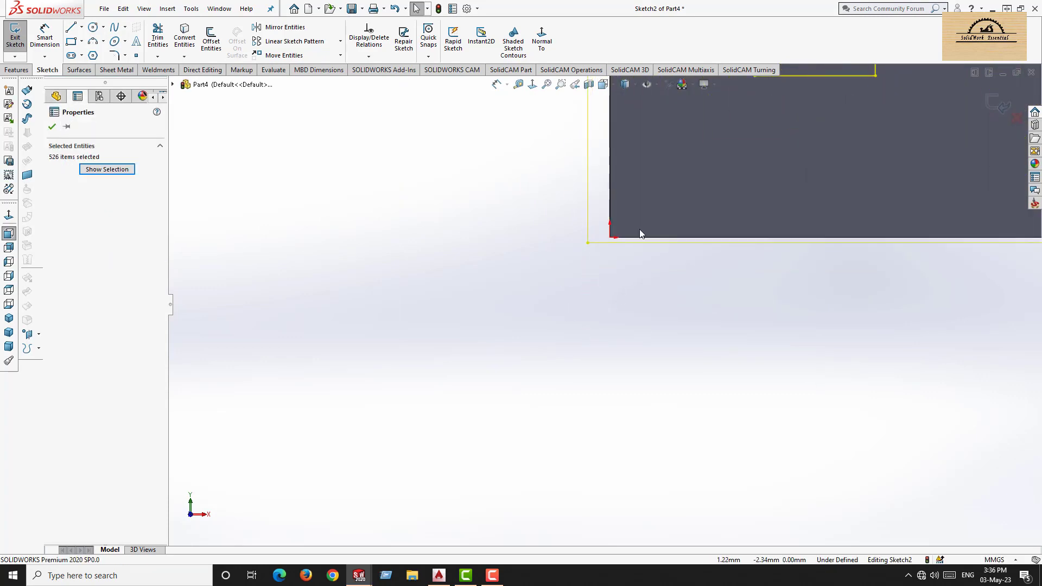
{"action": "mouse_move", "coordinate": [435, 357]}
{"action": "left_mouse_down"}
{"action": "mouse_move", "coordinate": [673, 296]}
{"action": "mouse_move", "coordinate": [710, 275]}
{"action": "mouse_move", "coordinate": [738, 280]}
{"action": "left_mouse_up"}
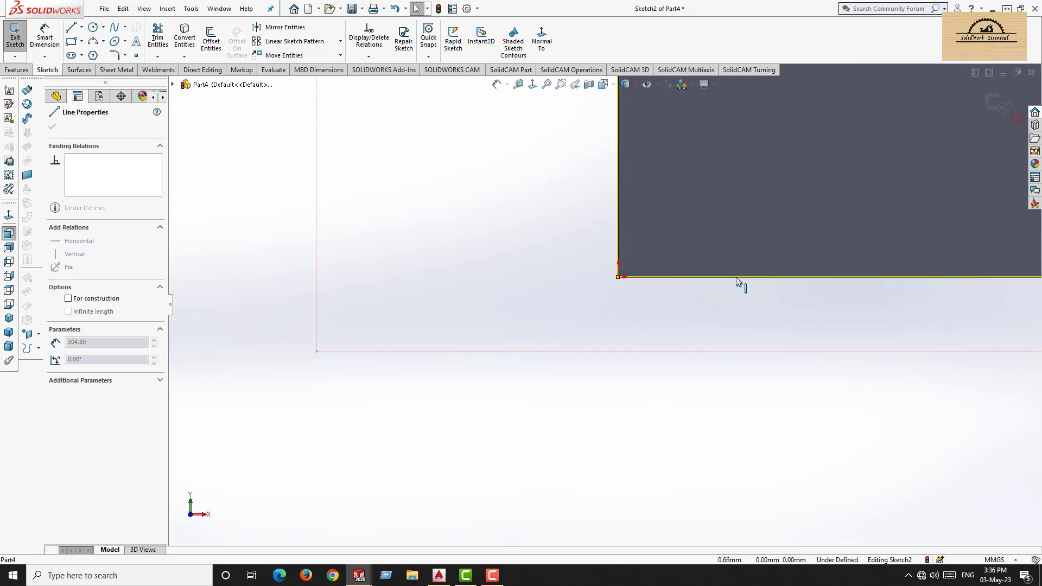
{"action": "left_click_drag", "start_coordinate": [736, 277], "coordinate": [735, 277]}
{"action": "scroll", "coordinate": [607, 264], "scroll_direction": "down", "scroll_amount": 12}
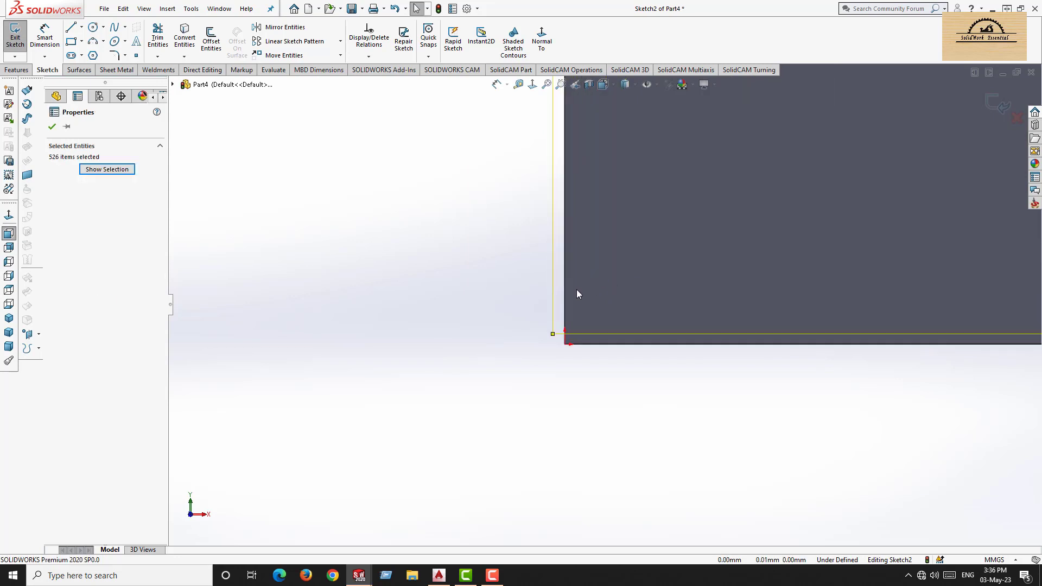
{"action": "scroll", "coordinate": [594, 343], "scroll_direction": "down", "scroll_amount": 8}
{"action": "left_click_drag", "start_coordinate": [541, 312], "coordinate": [603, 366]}
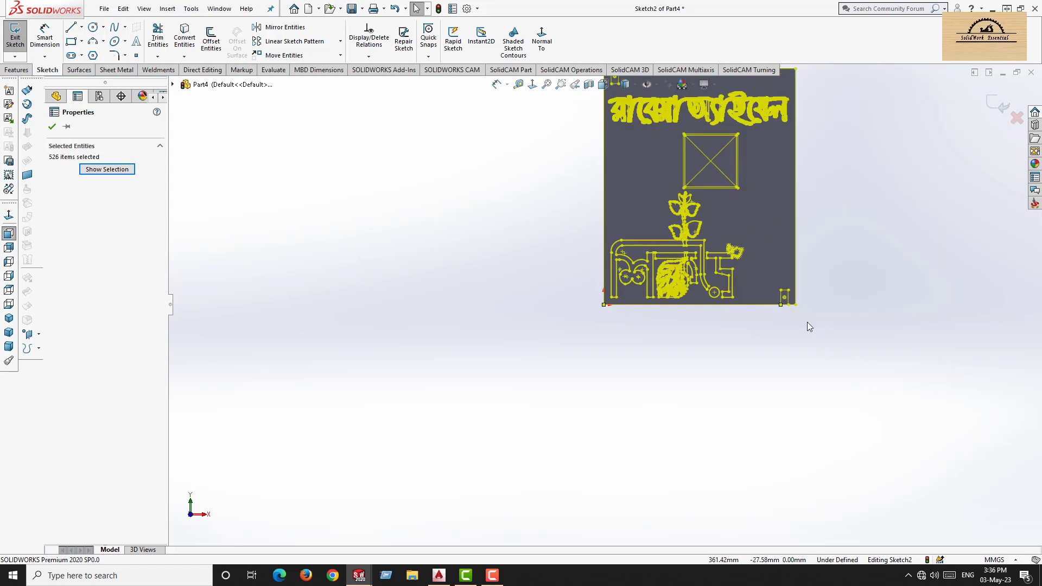
{"action": "scroll", "coordinate": [693, 203], "scroll_direction": "down", "scroll_amount": 3}
{"action": "left_click", "coordinate": [597, 210]}
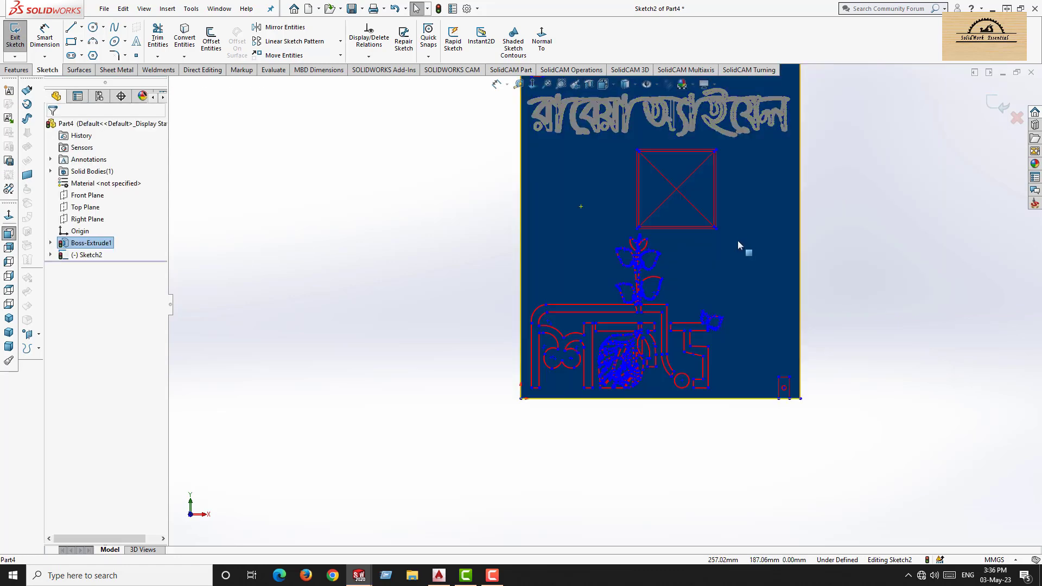
Delete the crossed square between the upper lettering and the plant.
{"action": "left_click_drag", "start_coordinate": [724, 229], "coordinate": [682, 192]}
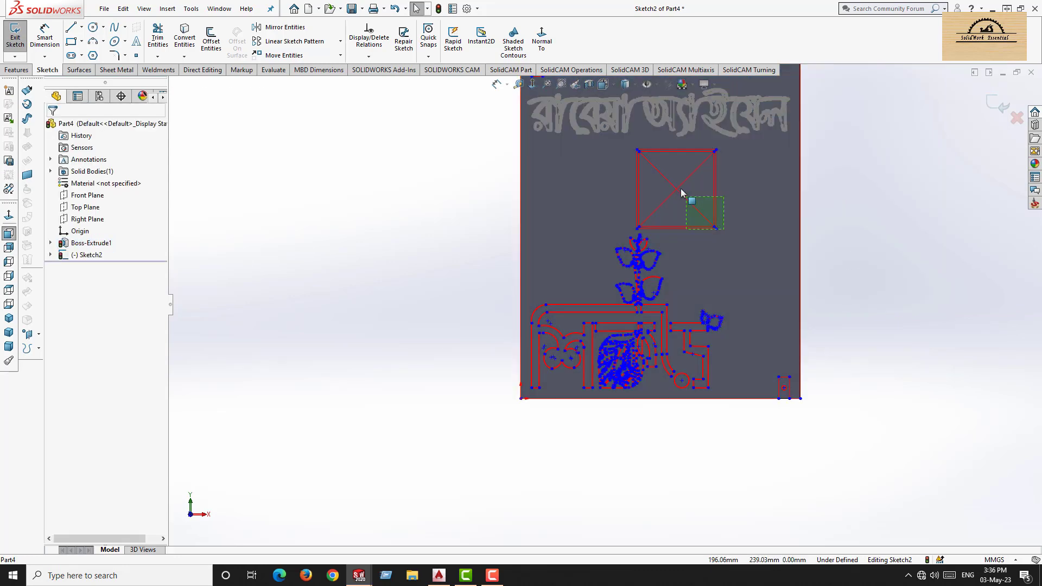
{"action": "left_click_drag", "start_coordinate": [621, 144], "coordinate": [620, 144]}
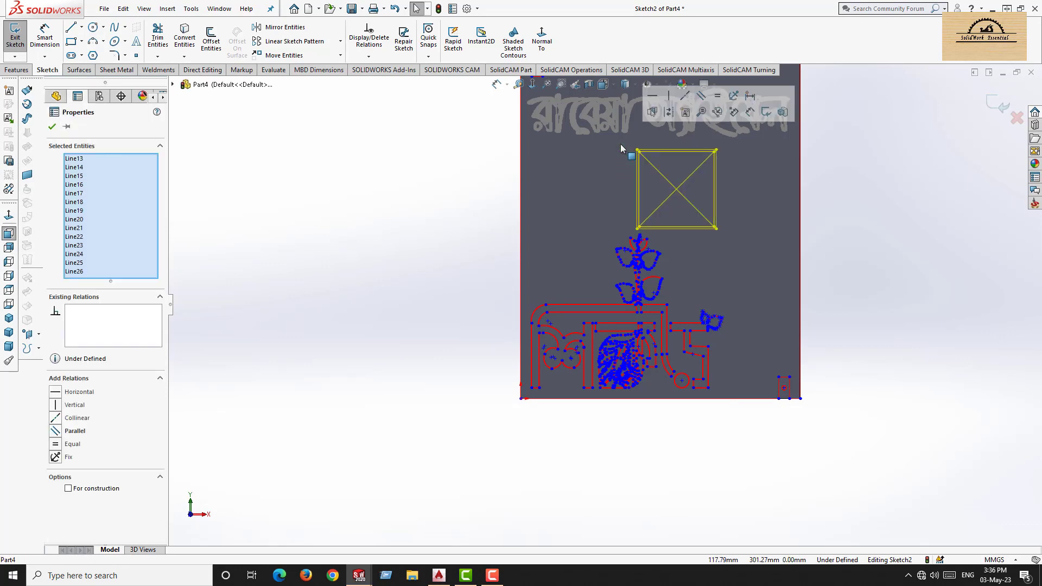
{"action": "key", "text": "Delete"}
Delete the right, bottom and left lines of the pasted plate outline.
{"action": "scroll", "coordinate": [795, 380], "scroll_direction": "down", "scroll_amount": 5}
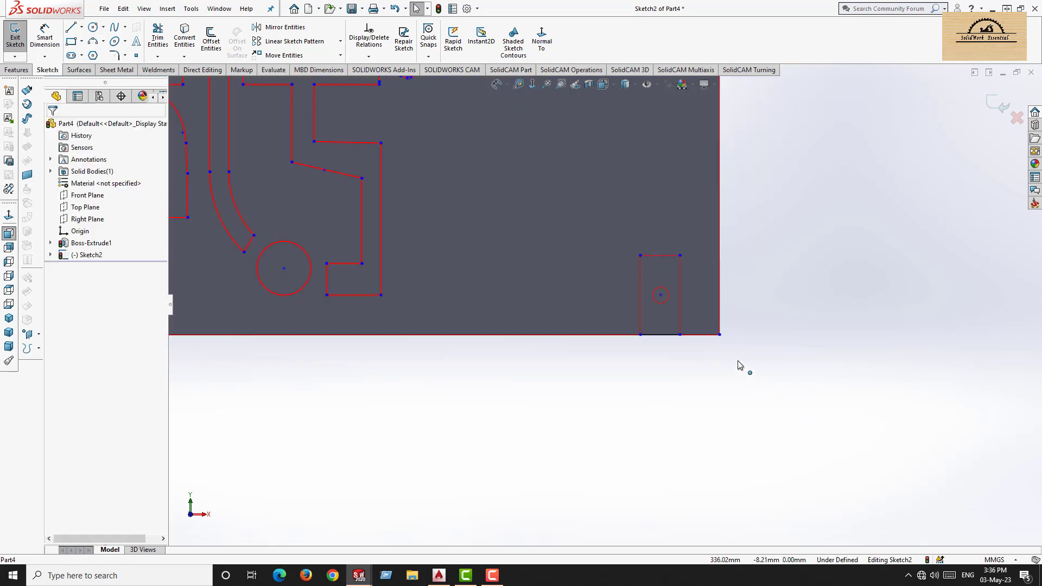
{"action": "left_click_drag", "start_coordinate": [708, 329], "coordinate": [708, 330]}
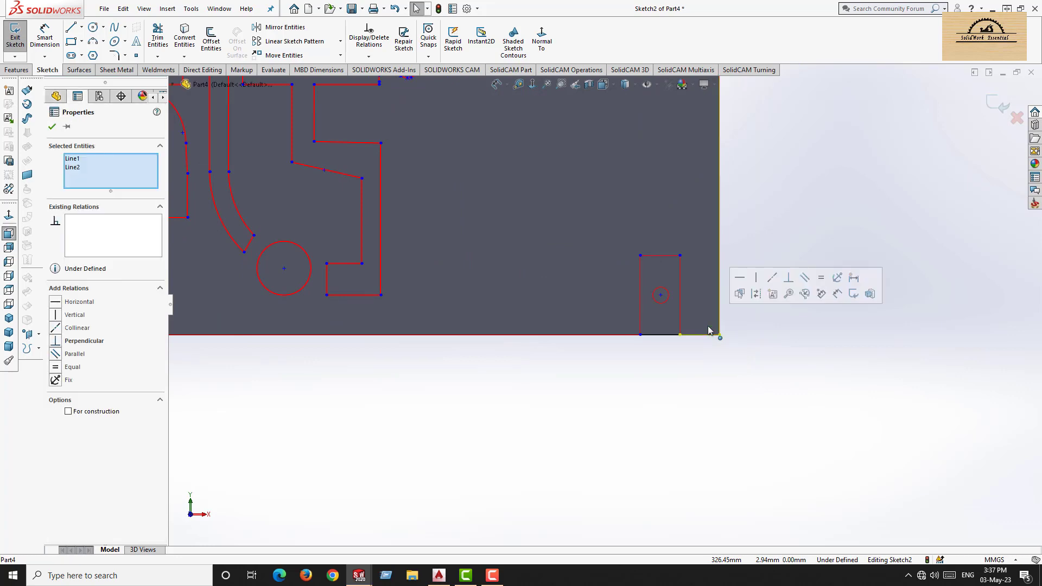
{"action": "key", "text": "Delete"}
{"action": "left_click", "coordinate": [537, 334]}
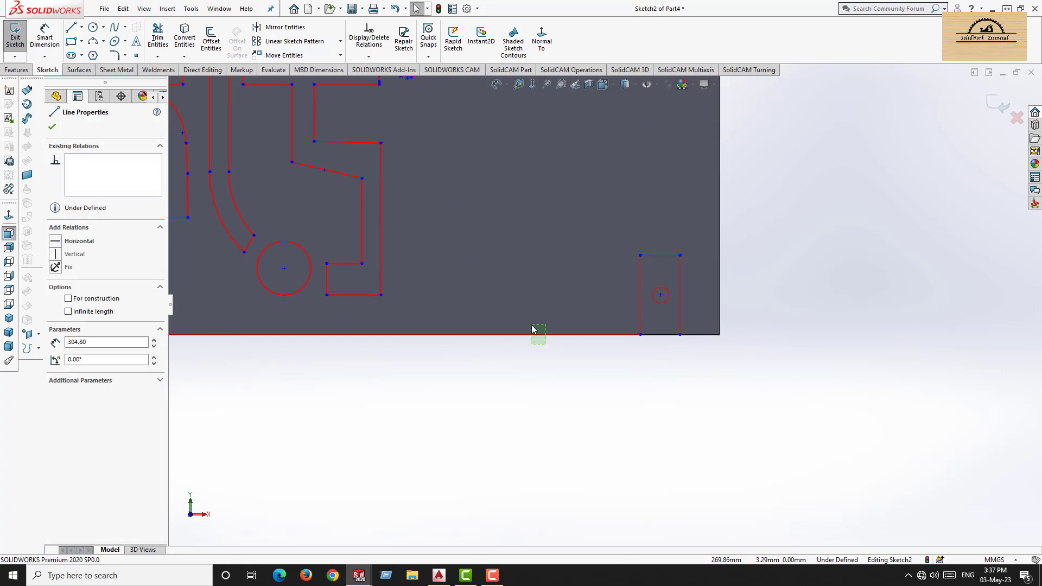
{"action": "key", "text": "Delete"}
{"action": "scroll", "coordinate": [541, 348], "scroll_direction": "up", "scroll_amount": 4}
{"action": "scroll", "coordinate": [624, 277], "scroll_direction": "down", "scroll_amount": 4}
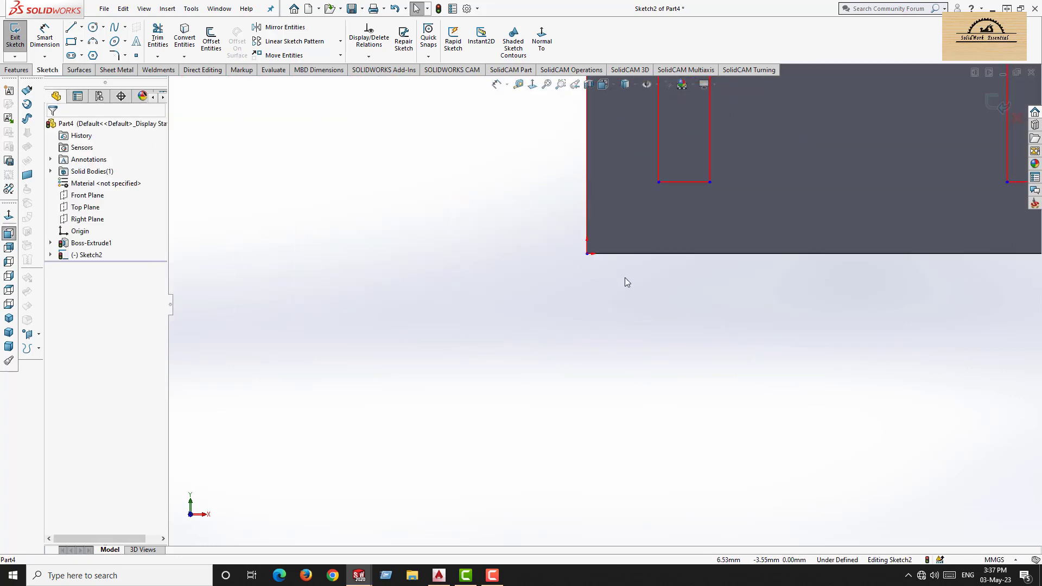
{"action": "left_click_drag", "start_coordinate": [624, 275], "coordinate": [565, 230]}
{"action": "key", "text": "Delete"}
{"action": "scroll", "coordinate": [744, 172], "scroll_direction": "up", "scroll_amount": 7}
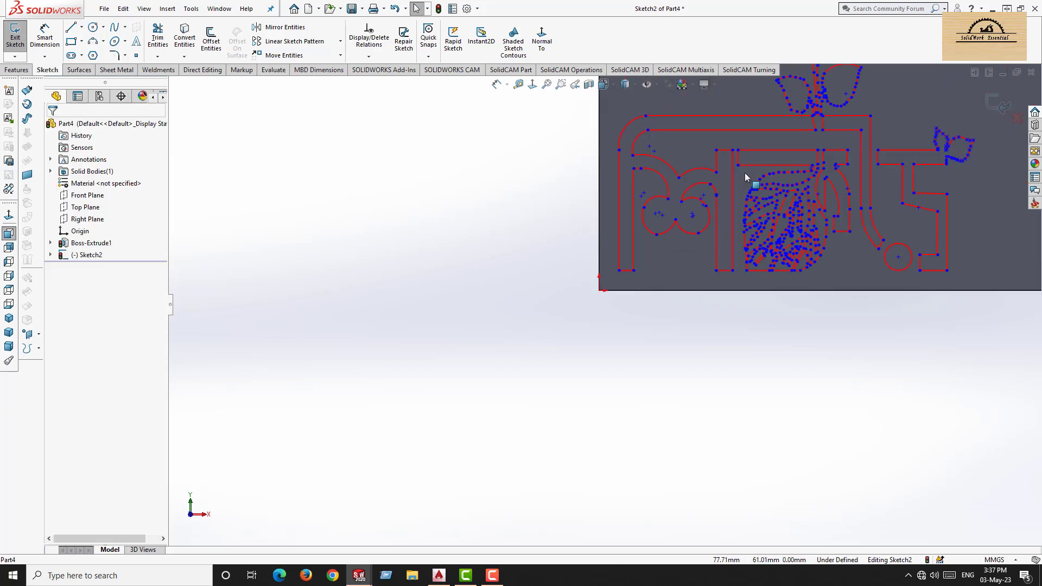
Delete the outline segments along the plate's top edge on both sides of the small upper-left tab.
{"action": "scroll", "coordinate": [601, 192], "scroll_direction": "down", "scroll_amount": 8}
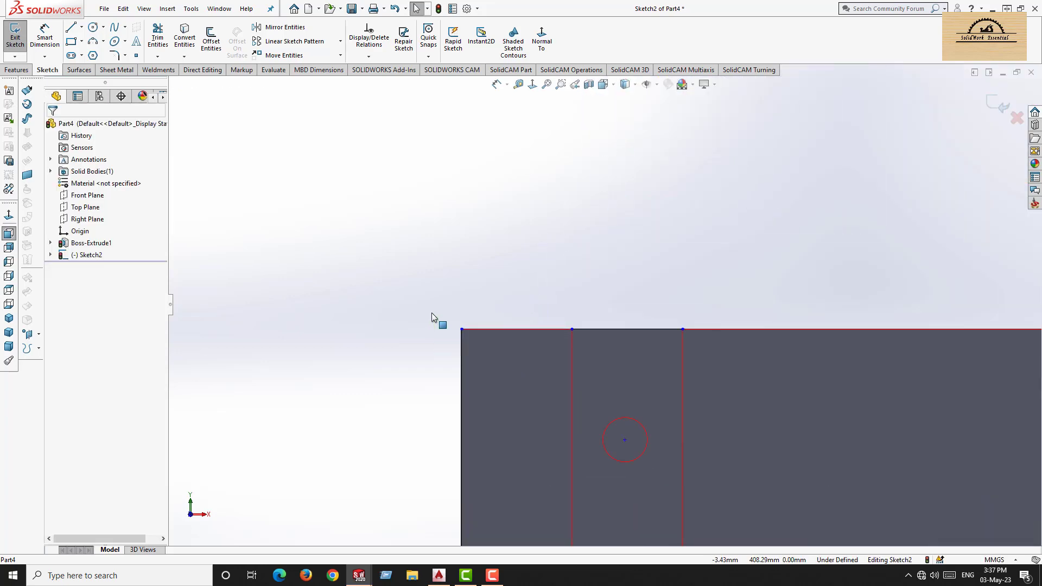
{"action": "left_click", "coordinate": [431, 313]}
{"action": "key", "text": "Delete"}
{"action": "scroll", "coordinate": [799, 373], "scroll_direction": "up", "scroll_amount": 5}
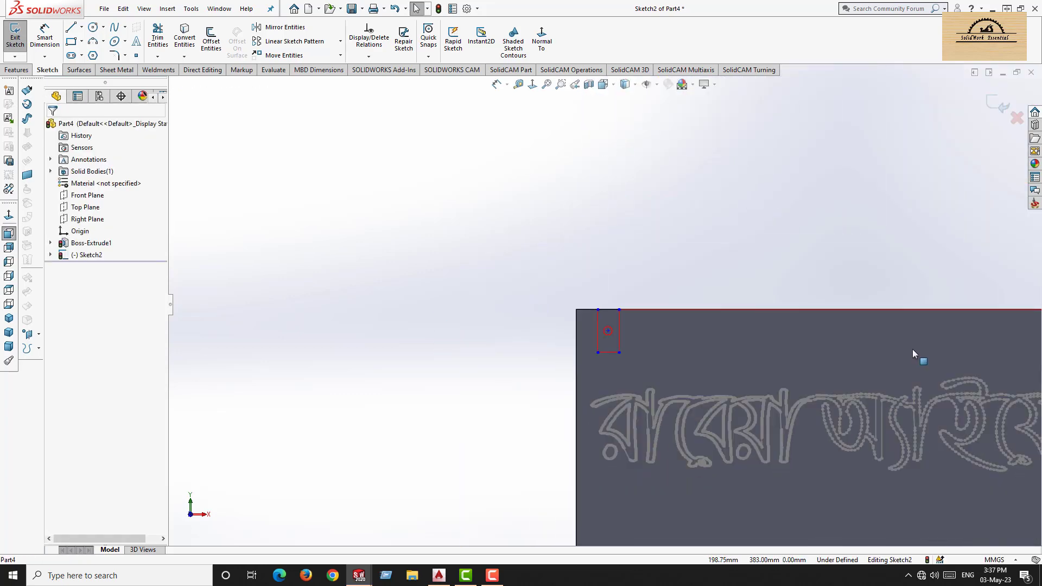
{"action": "scroll", "coordinate": [913, 353], "scroll_direction": "up", "scroll_amount": 3}
{"action": "left_click_drag", "start_coordinate": [866, 322], "coordinate": [784, 259]}
{"action": "key", "text": "Delete"}
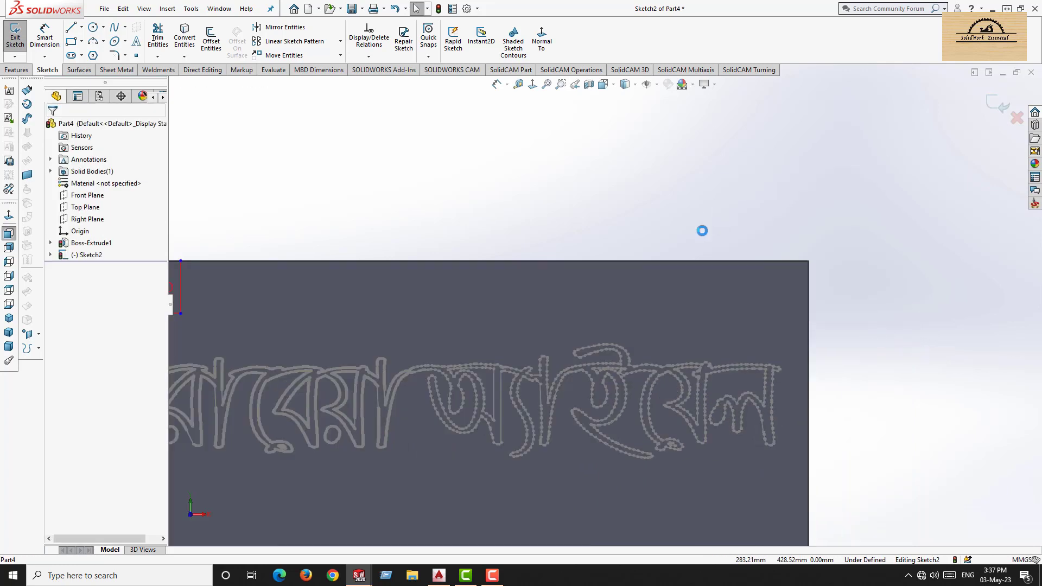
{"action": "scroll", "coordinate": [404, 271], "scroll_direction": "up", "scroll_amount": 3}
Delete the circle in the upper-left tab and stretch the tab's top line beyond the plate's upper edge.
{"action": "scroll", "coordinate": [379, 298], "scroll_direction": "down", "scroll_amount": 7}
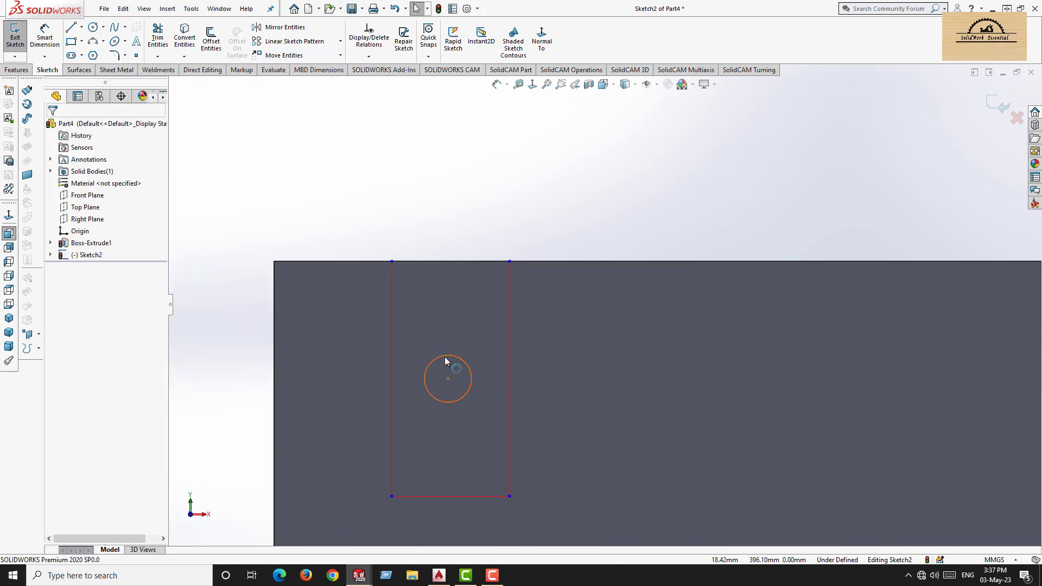
{"action": "left_click", "coordinate": [445, 358]}
{"action": "key", "text": "Delete"}
{"action": "left_click_drag", "start_coordinate": [461, 262], "coordinate": [463, 238]}
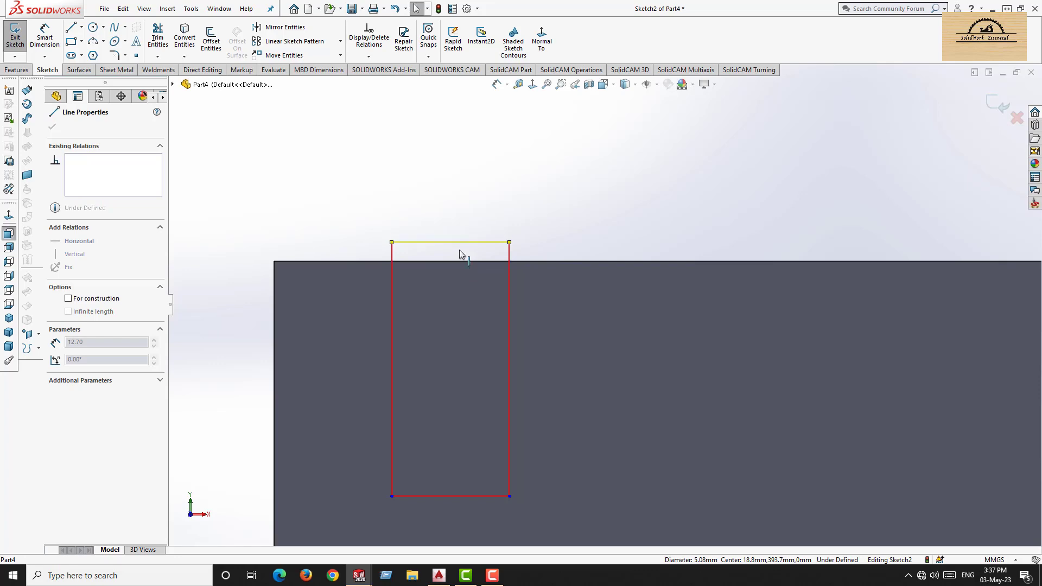
{"action": "scroll", "coordinate": [628, 365], "scroll_direction": "up", "scroll_amount": 5}
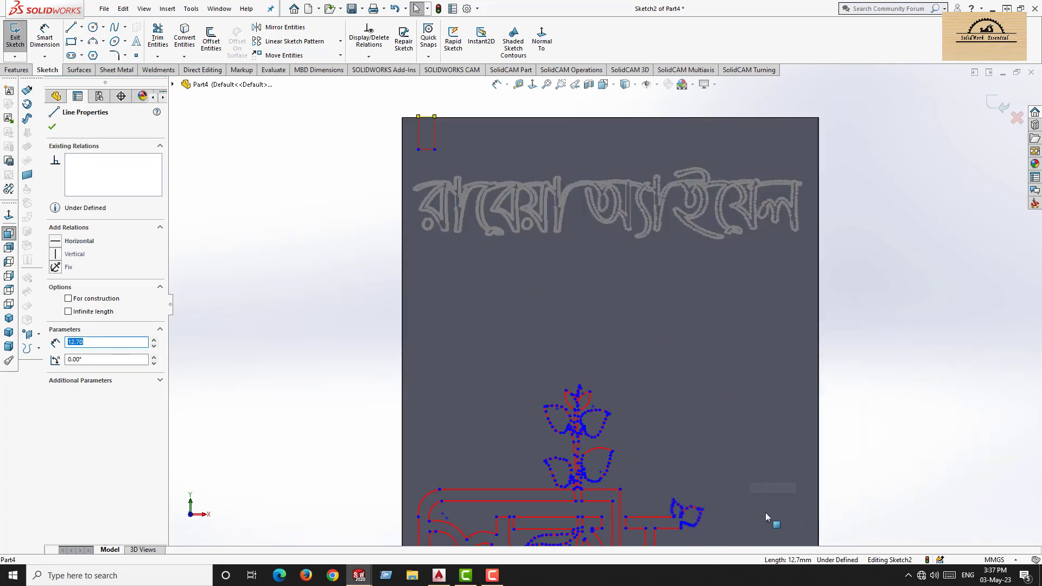
Stretch the bottom line of the lower-right tab beyond the plate's lower edge.
{"action": "scroll", "coordinate": [700, 453], "scroll_direction": "down", "scroll_amount": 7}
{"action": "mouse_move", "coordinate": [662, 309]}
{"action": "left_mouse_down"}
{"action": "mouse_move", "coordinate": [663, 328]}
{"action": "mouse_move", "coordinate": [663, 319]}
{"action": "left_mouse_up"}
{"action": "left_click", "coordinate": [643, 337]}
{"action": "scroll", "coordinate": [326, 272], "scroll_direction": "up", "scroll_amount": 5}
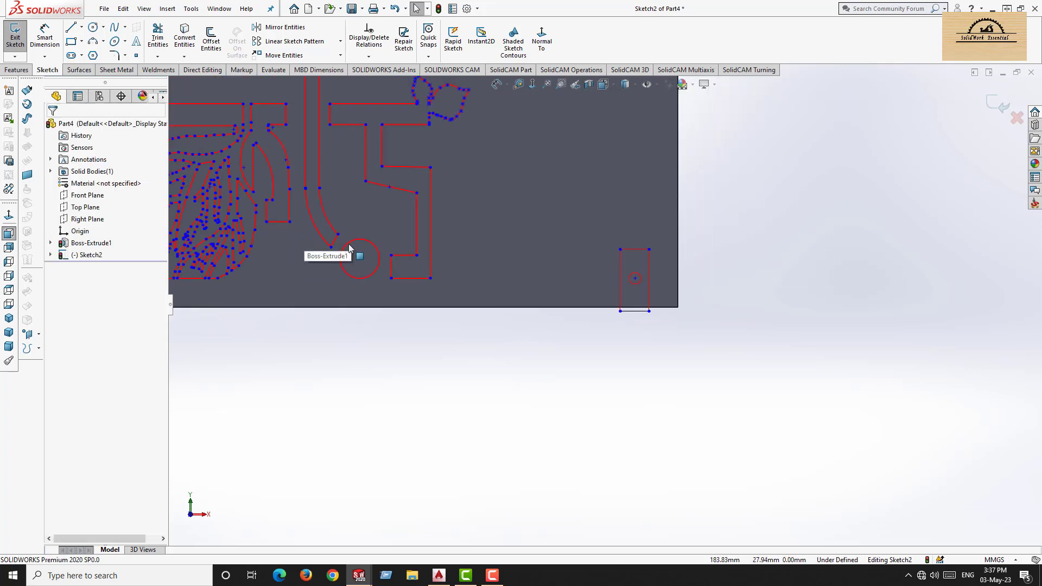
{"action": "scroll", "coordinate": [373, 215], "scroll_direction": "up", "scroll_amount": 1}
{"action": "scroll", "coordinate": [337, 212], "scroll_direction": "down", "scroll_amount": 6}
{"action": "scroll", "coordinate": [451, 251], "scroll_direction": "up", "scroll_amount": 3}
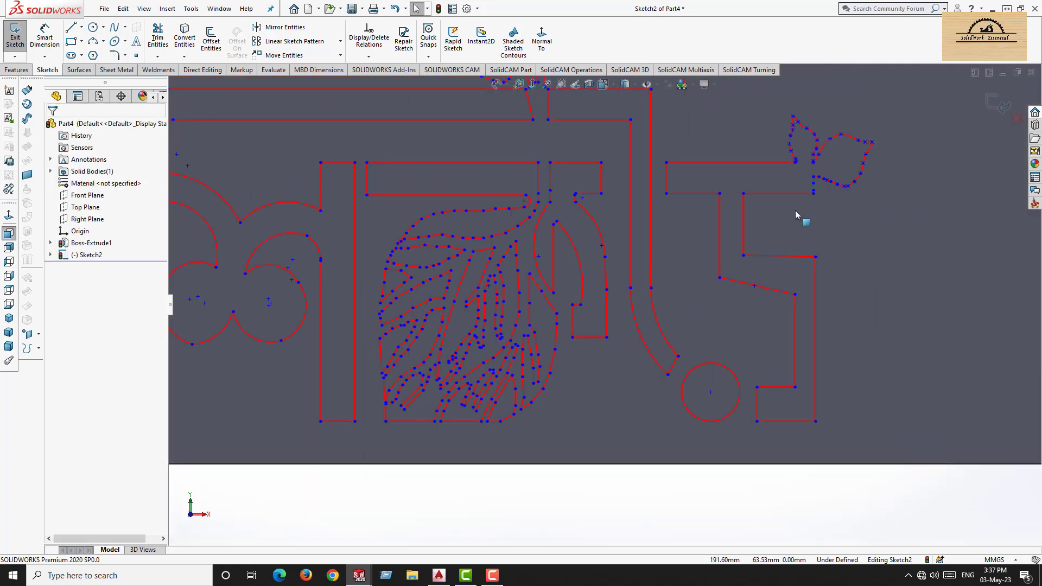
{"action": "scroll", "coordinate": [803, 192], "scroll_direction": "down", "scroll_amount": 3}
{"action": "scroll", "coordinate": [810, 173], "scroll_direction": "down", "scroll_amount": 4}
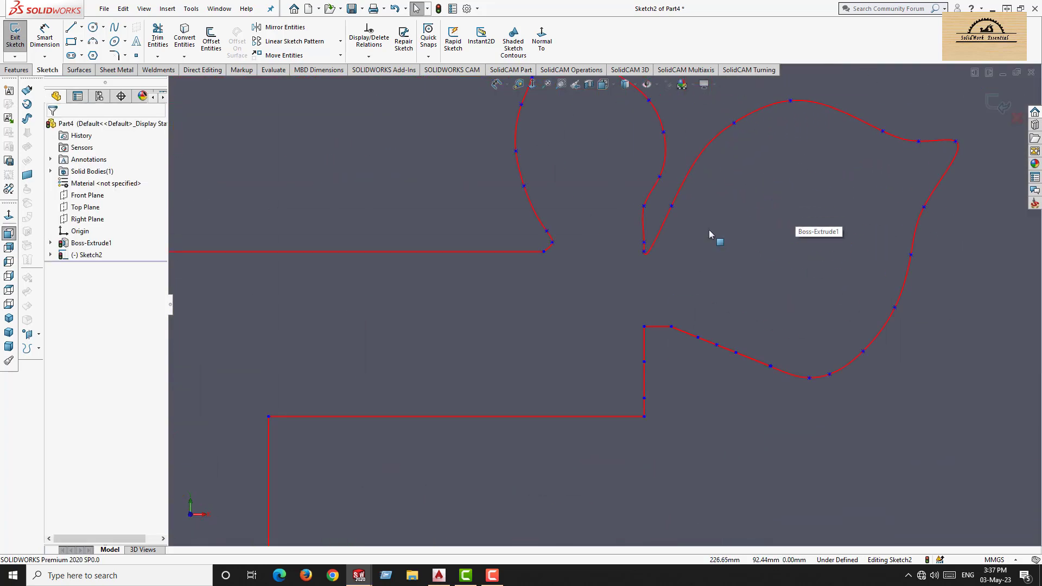
{"action": "left_click", "coordinate": [574, 416]}
{"action": "key", "text": "Delete"}
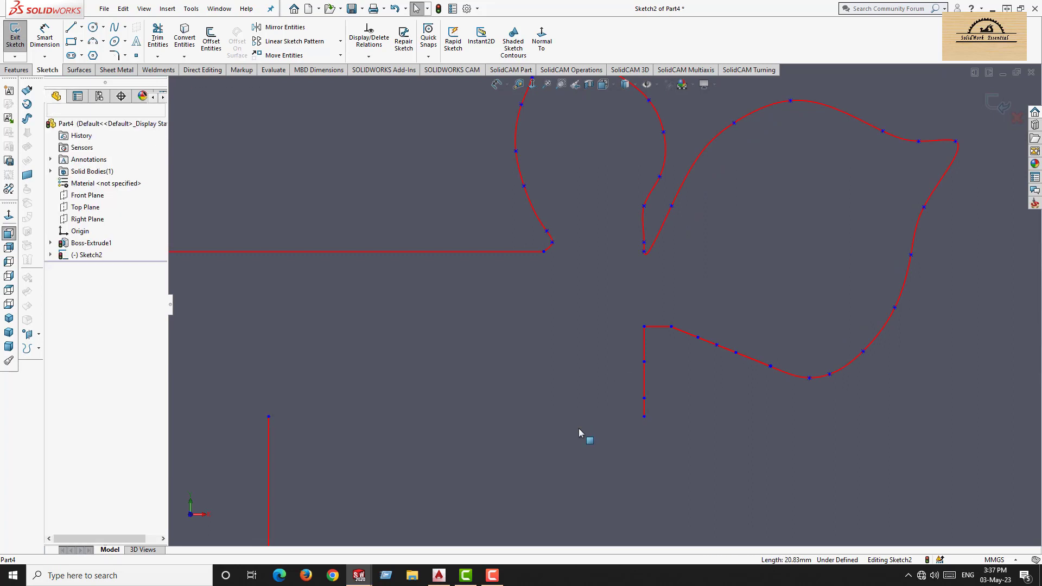
{"action": "key", "text": "ctrl+z"}
Delete the three short collinear vertical segments between the leaf's lower stub and the rightmost letter's horizontal line.
{"action": "left_click", "coordinate": [644, 410]}
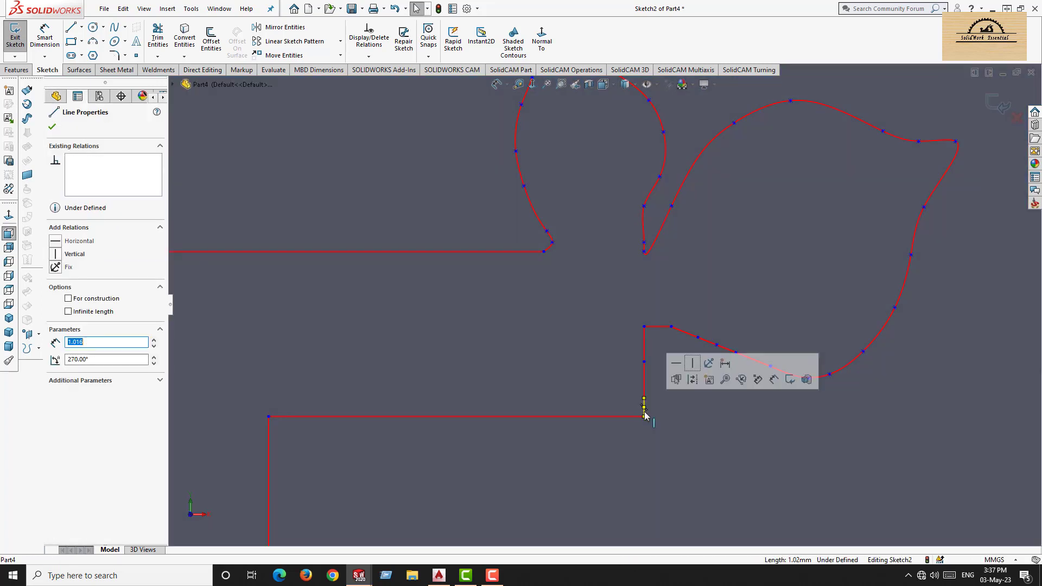
{"action": "left_click", "coordinate": [656, 419]}
{"action": "left_click", "coordinate": [645, 384]}
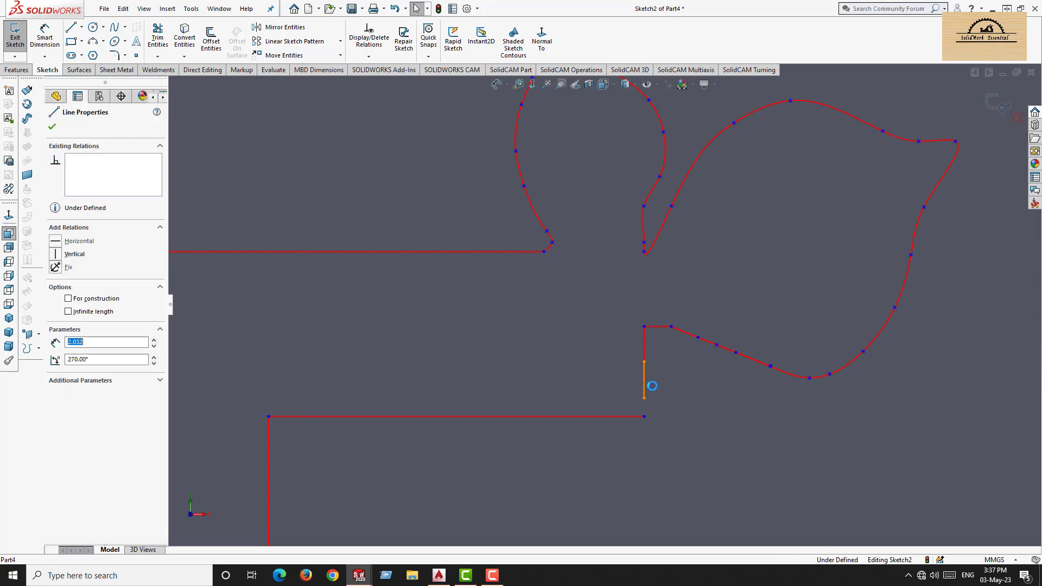
{"action": "key", "text": "Delete"}
{"action": "left_click", "coordinate": [645, 350]}
{"action": "key", "text": "Delete"}
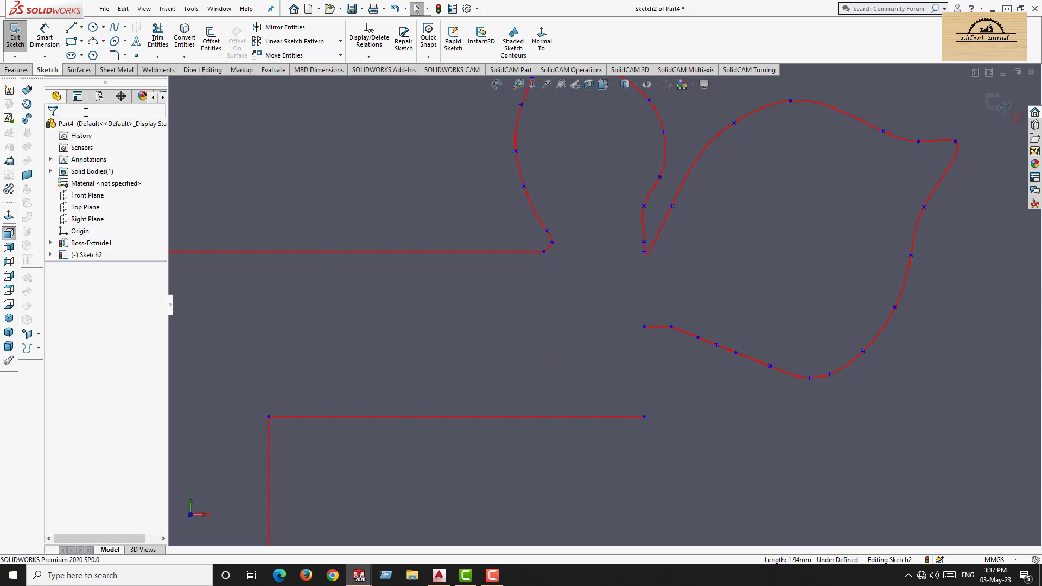
Draw one vertical line about 5 mm long from the leaf's lower stub down to the right end of the horizontal line.
{"action": "left_click", "coordinate": [71, 27]}
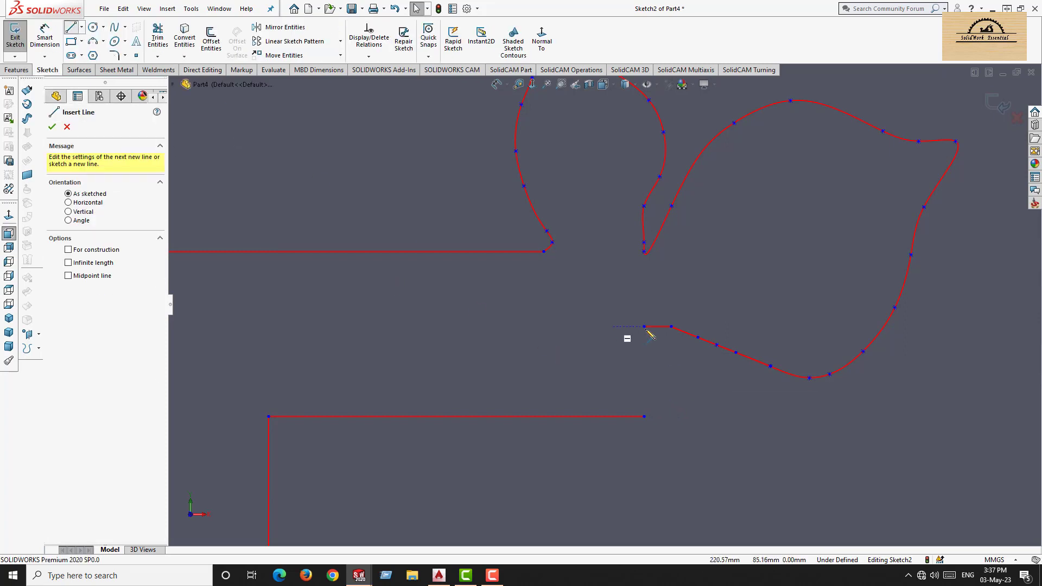
{"action": "left_click", "coordinate": [643, 326]}
{"action": "left_click", "coordinate": [644, 416]}
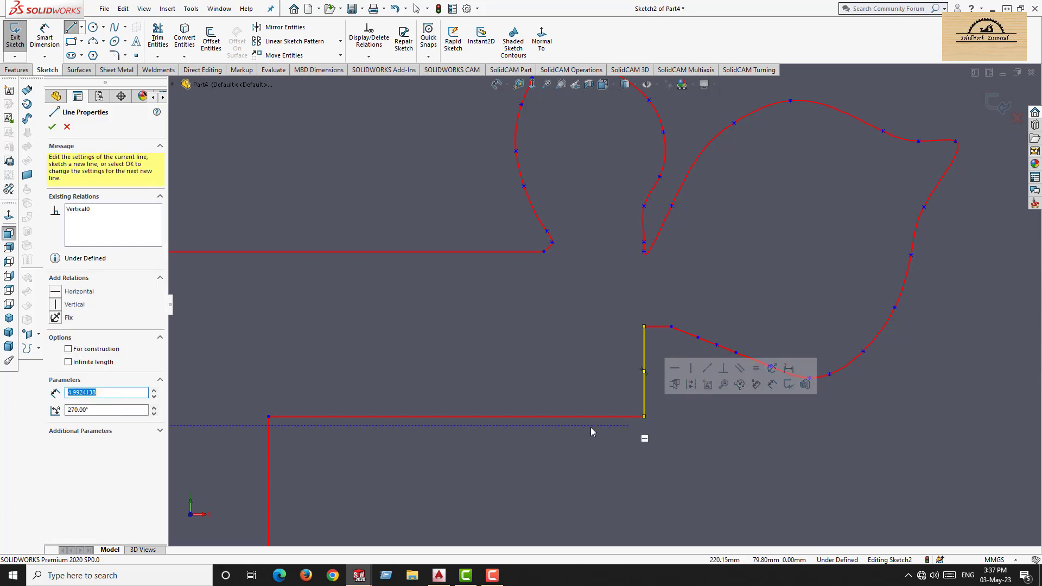
{"action": "scroll", "coordinate": [585, 413], "scroll_direction": "up", "scroll_amount": 3}
{"action": "key", "text": "Escape"}
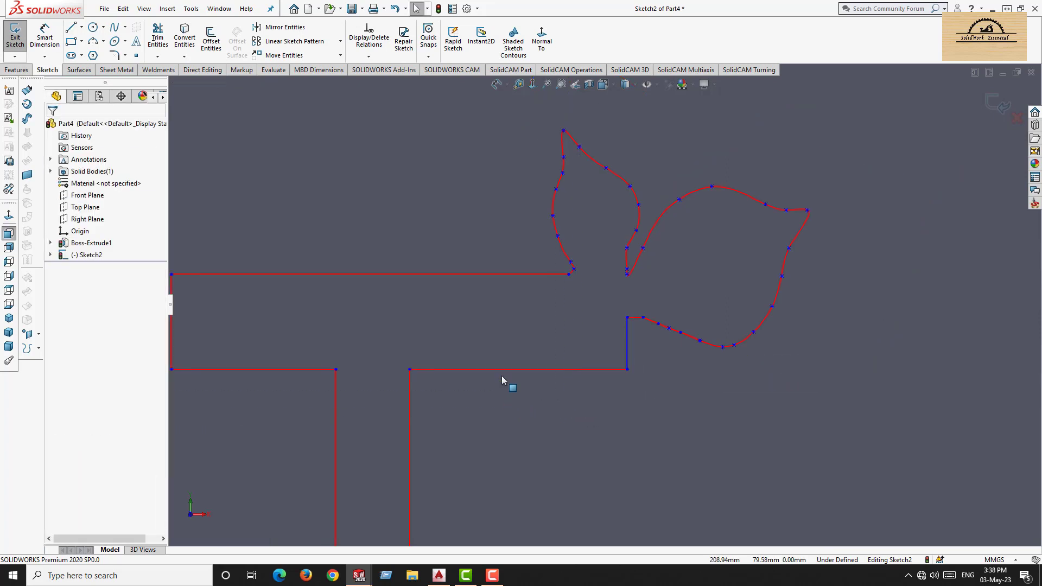
Redraw the horizontal line below the leaf, about 20.8 mm long, from the new vertical's lower end to the right stem line.
{"action": "left_click", "coordinate": [70, 28]}
{"action": "left_click", "coordinate": [627, 368]}
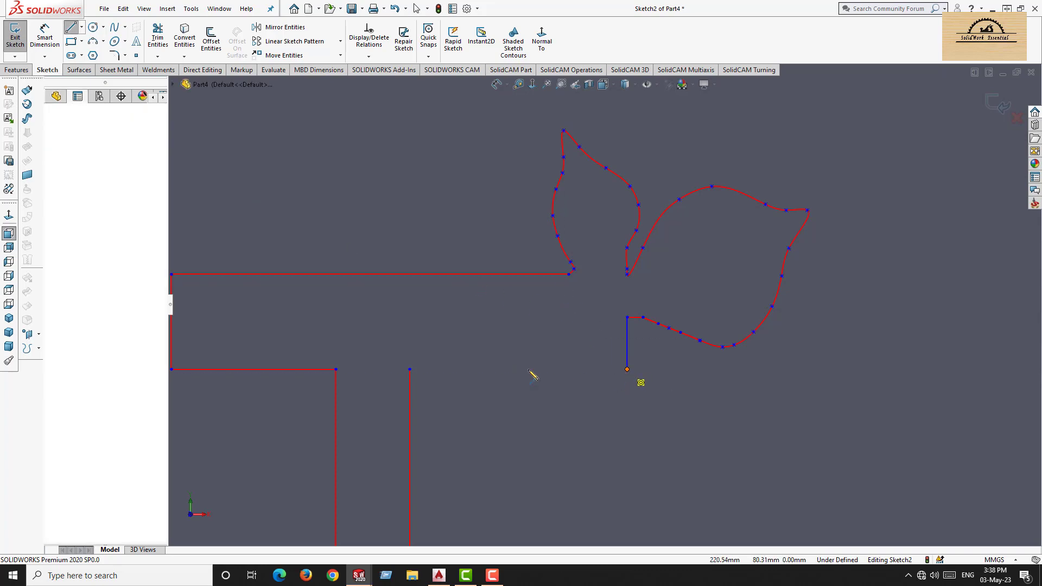
{"action": "left_click", "coordinate": [409, 369]}
{"action": "scroll", "coordinate": [526, 437], "scroll_direction": "up", "scroll_amount": 5}
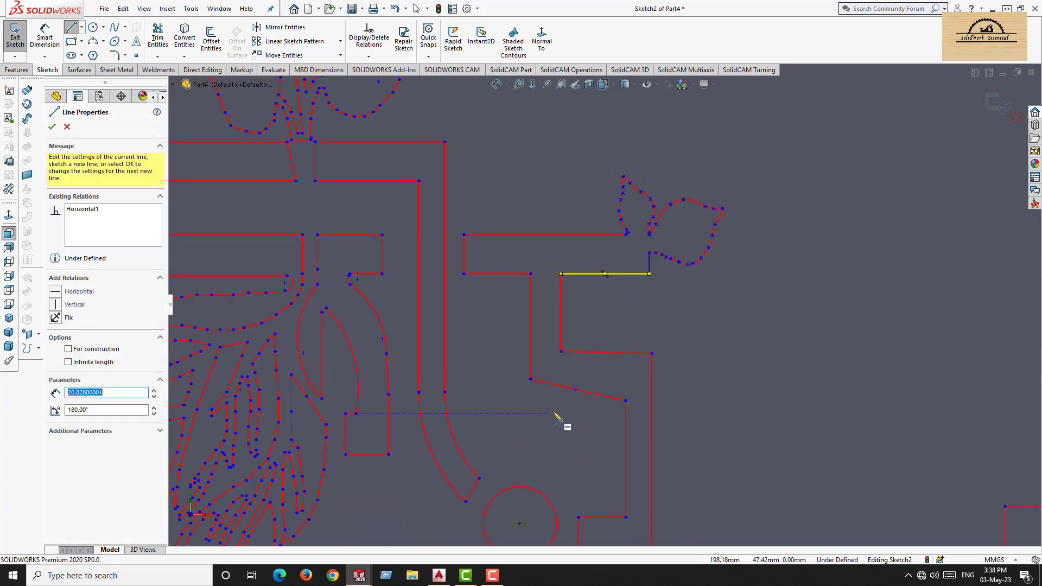
{"action": "scroll", "coordinate": [554, 414], "scroll_direction": "down", "scroll_amount": 2}
{"action": "left_click", "coordinate": [565, 297]}
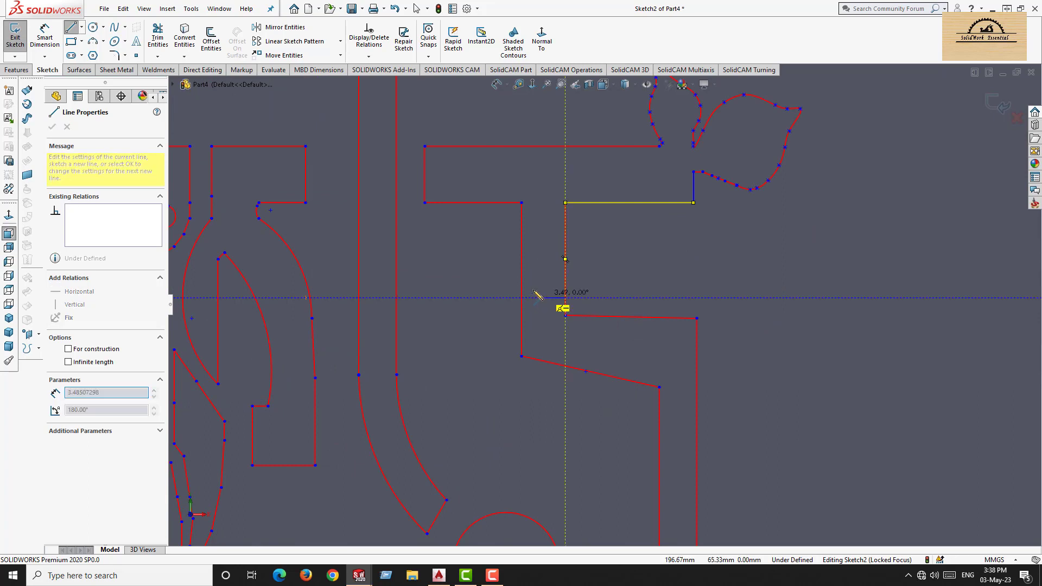
{"action": "key", "text": "Escape"}
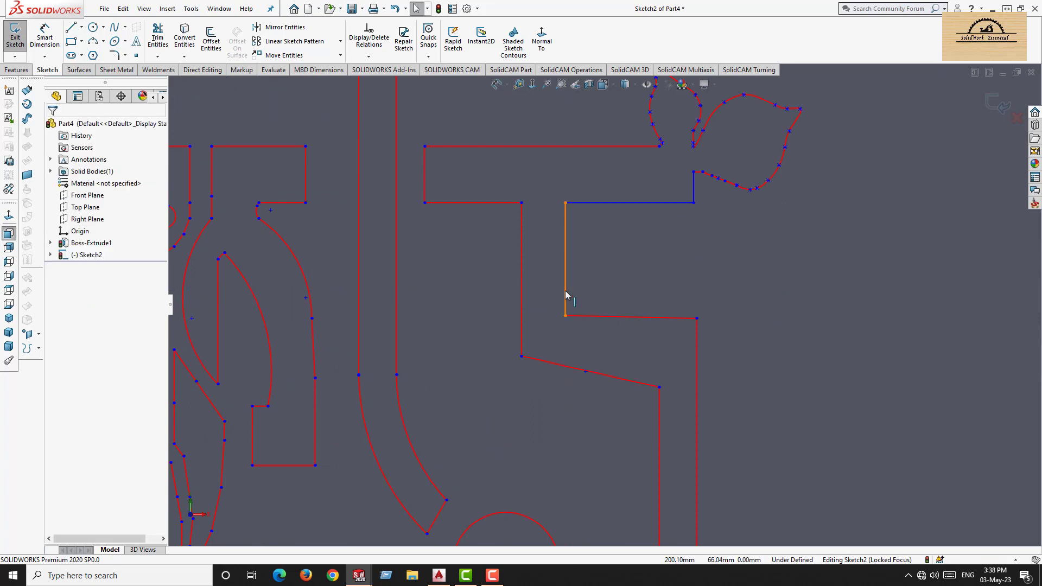
Delete the two vertical stem lines beneath the rightmost letter's horizontal bar.
{"action": "left_click", "coordinate": [565, 296]}
{"action": "key", "text": "Delete"}
{"action": "left_click", "coordinate": [522, 282]}
{"action": "key", "text": "Delete"}
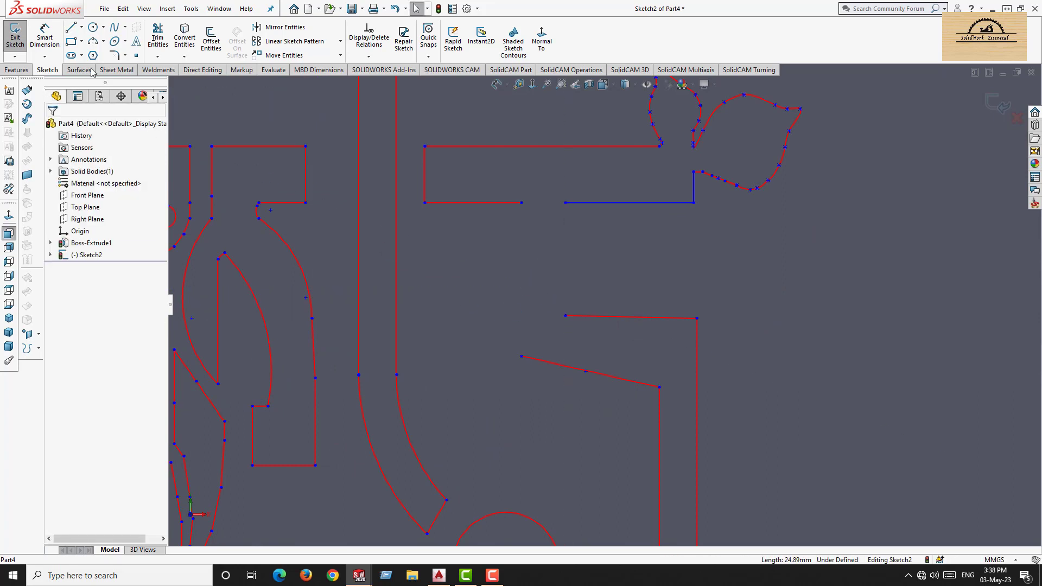
Redraw the stem's two vertical lines between the open endpoints, about 18.3 mm on the right and 24.9 mm on the left.
{"action": "left_click", "coordinate": [73, 27]}
{"action": "left_click_drag", "start_coordinate": [566, 203], "coordinate": [565, 315]}
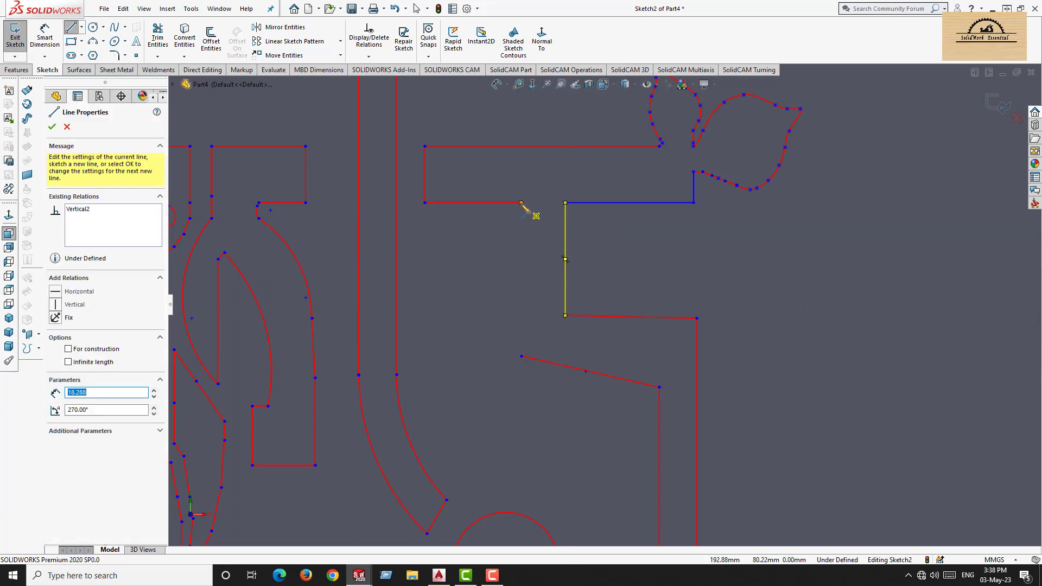
{"action": "left_click_drag", "start_coordinate": [521, 203], "coordinate": [521, 356]}
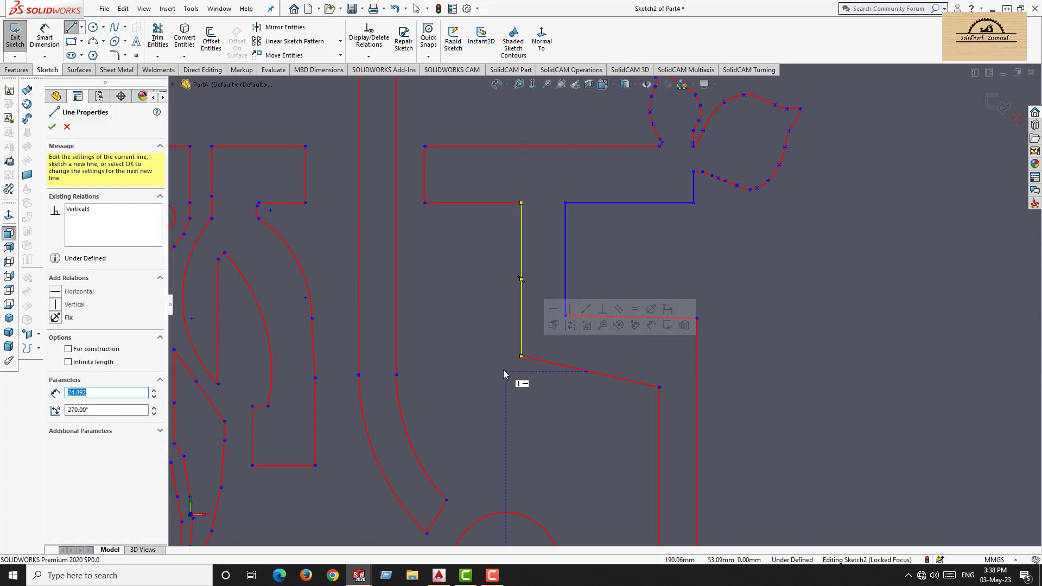
{"action": "left_click_drag", "start_coordinate": [590, 372], "coordinate": [620, 326]}
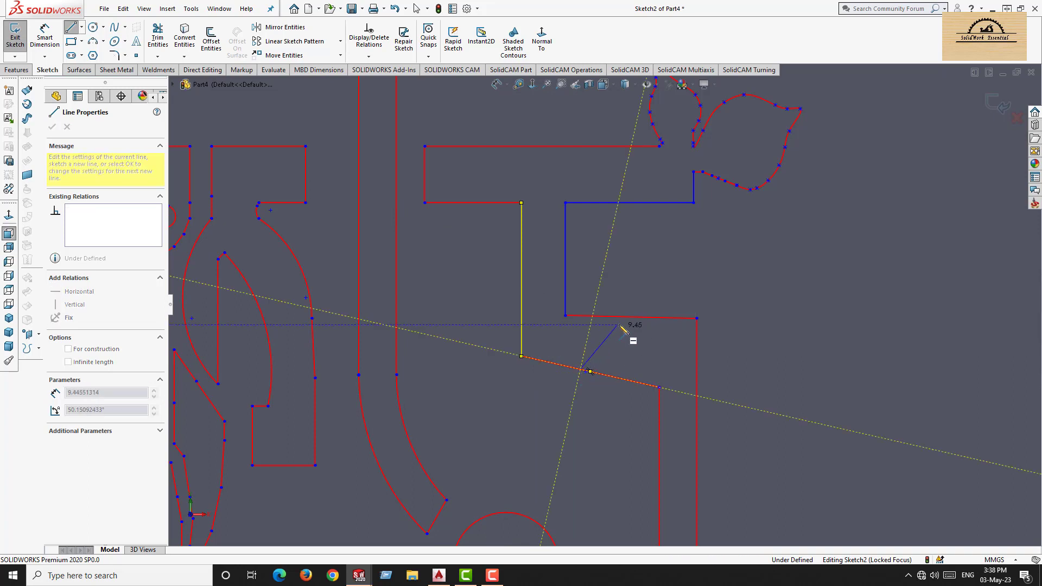
{"action": "key", "text": "Escape"}
Delete the slanted line and the nearly horizontal line at the lower end of the rightmost letter's stem.
{"action": "left_click", "coordinate": [593, 375]}
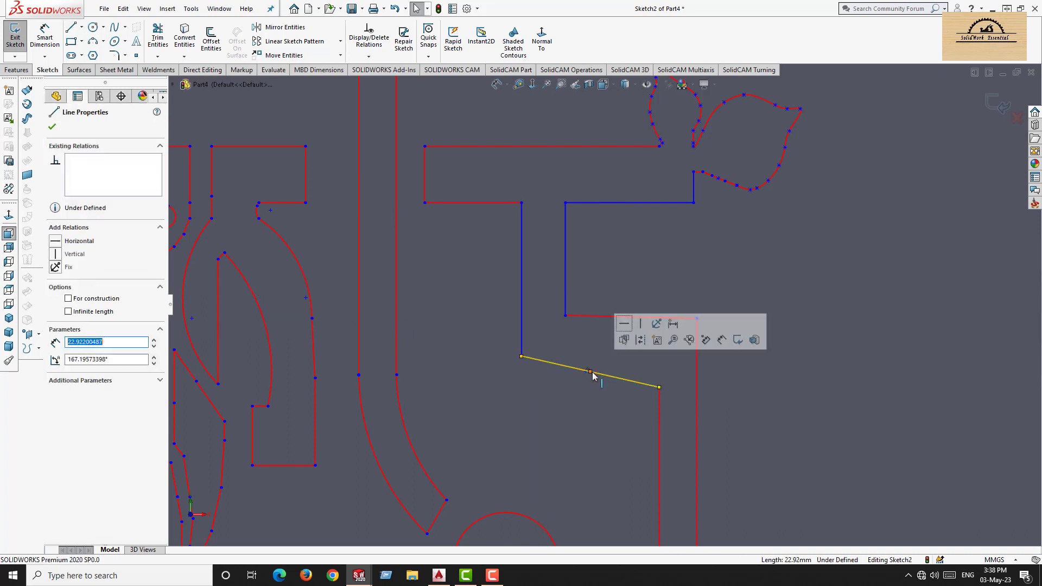
{"action": "key", "text": "Delete"}
{"action": "left_click", "coordinate": [613, 319]}
{"action": "key", "text": "Delete"}
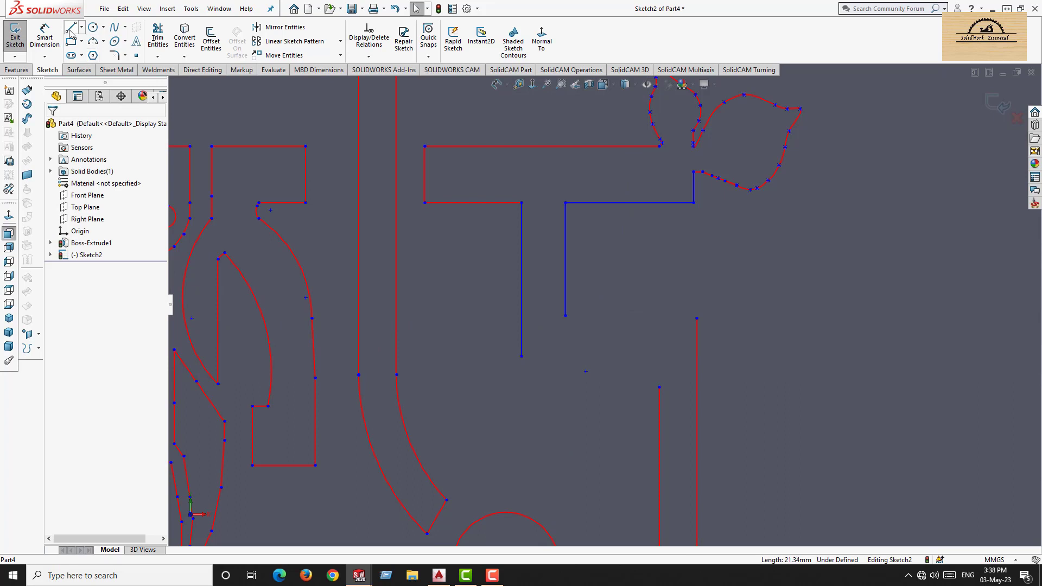
Redraw the slanted line, about 23 mm, and the nearly horizontal line above it, about 21.3 mm, between their open endpoints.
{"action": "left_click", "coordinate": [70, 29]}
{"action": "left_click", "coordinate": [521, 356]}
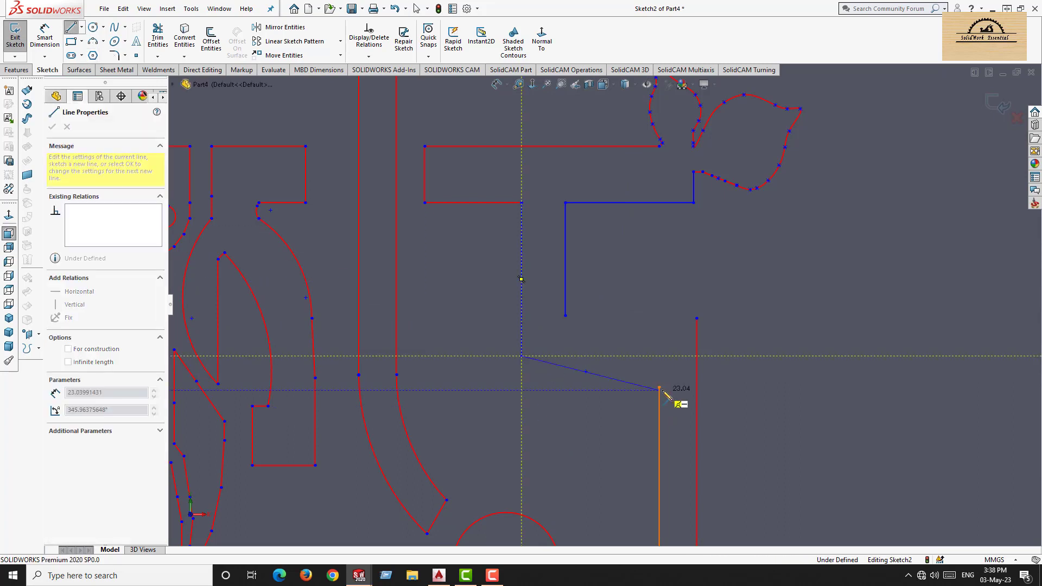
{"action": "left_click", "coordinate": [659, 387]}
{"action": "left_click", "coordinate": [566, 315]}
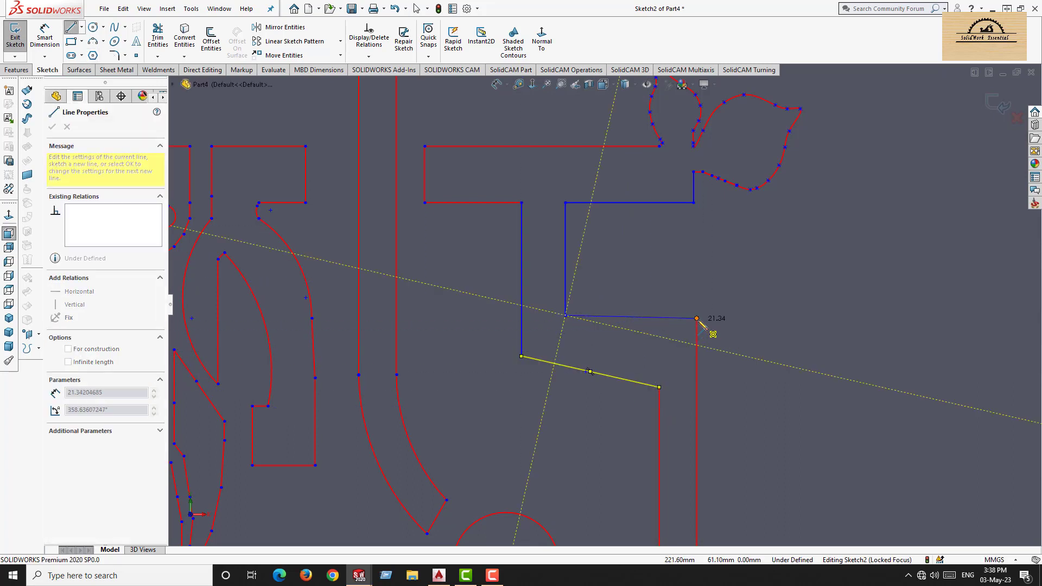
{"action": "double_click", "coordinate": [697, 318]}
{"action": "key", "text": "Escape"}
{"action": "scroll", "coordinate": [641, 443], "scroll_direction": "up", "scroll_amount": 5}
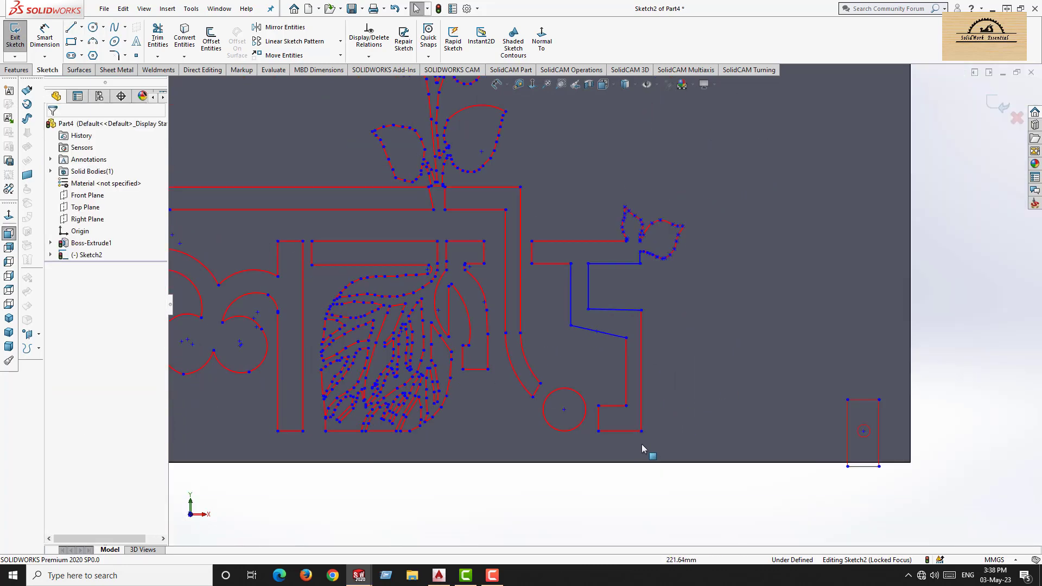
Delete the inner and outer vertical lines of the rightmost letter's lower leg.
{"action": "scroll", "coordinate": [625, 376], "scroll_direction": "down", "scroll_amount": 4}
{"action": "left_click", "coordinate": [610, 313]}
{"action": "key", "text": "Delete"}
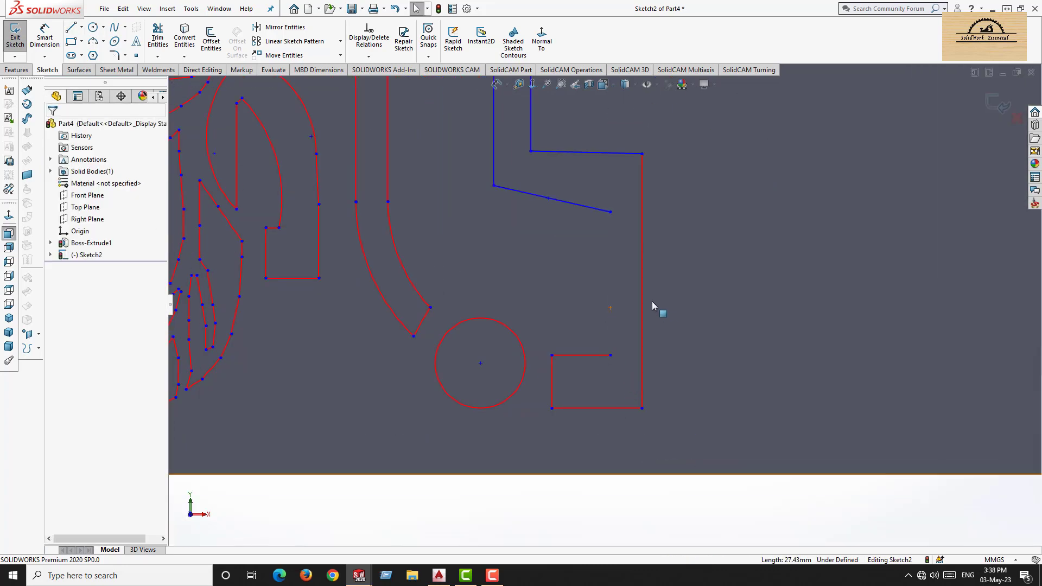
{"action": "left_click", "coordinate": [642, 298]}
{"action": "key", "text": "Delete"}
Redraw the lower leg's outer vertical line and its inner vertical line, about 27.4 mm long, down to the foot's open endpoints.
{"action": "left_click", "coordinate": [70, 27]}
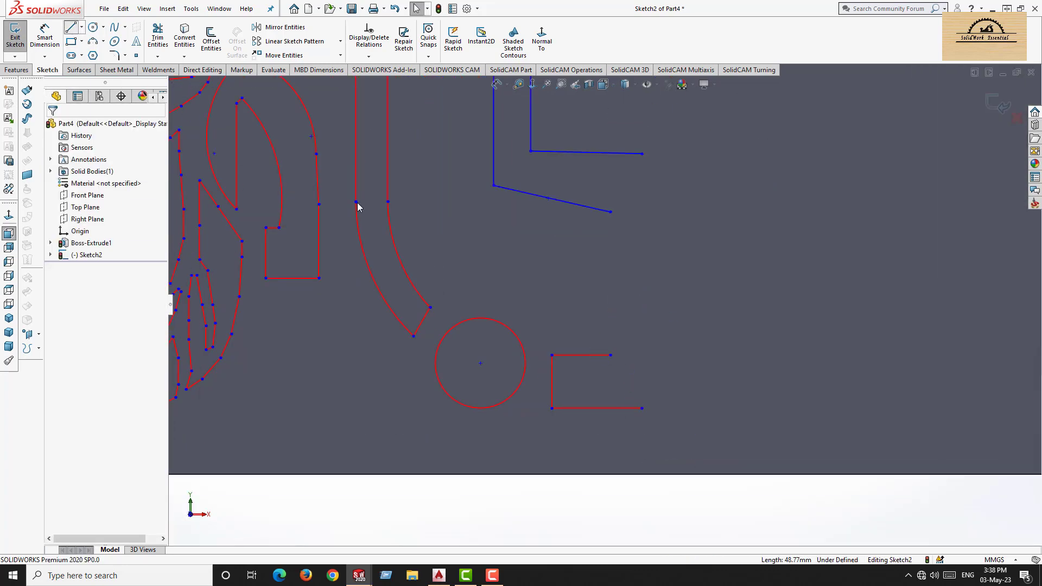
{"action": "left_click_drag", "start_coordinate": [642, 154], "coordinate": [654, 417]}
{"action": "left_click_drag", "start_coordinate": [611, 213], "coordinate": [611, 355]}
{"action": "scroll", "coordinate": [409, 242], "scroll_direction": "up", "scroll_amount": 5}
{"action": "scroll", "coordinate": [512, 181], "scroll_direction": "down", "scroll_amount": 3}
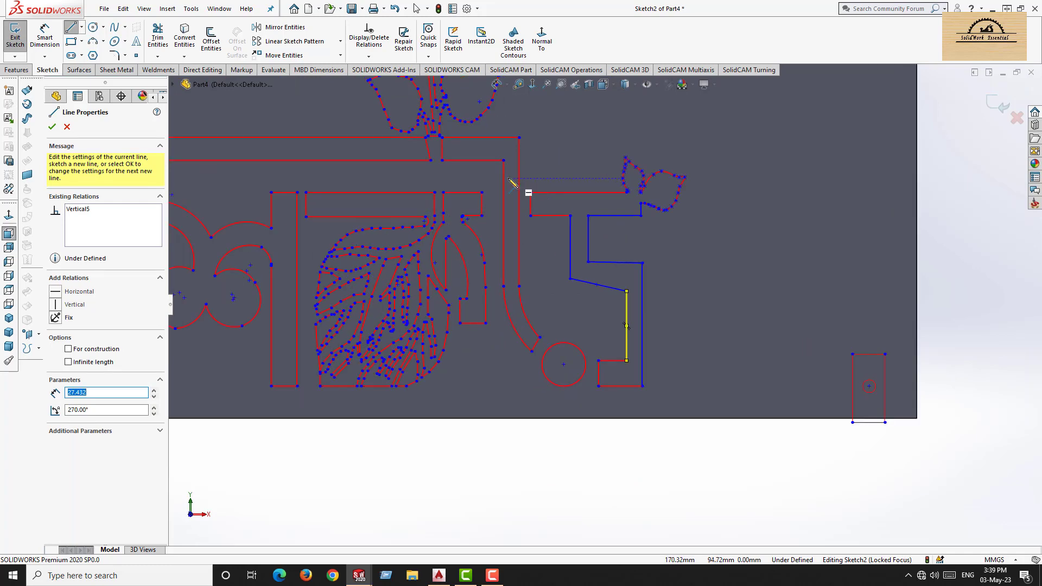
{"action": "scroll", "coordinate": [489, 202], "scroll_direction": "up", "scroll_amount": 3}
{"action": "scroll", "coordinate": [488, 202], "scroll_direction": "down", "scroll_amount": 2}
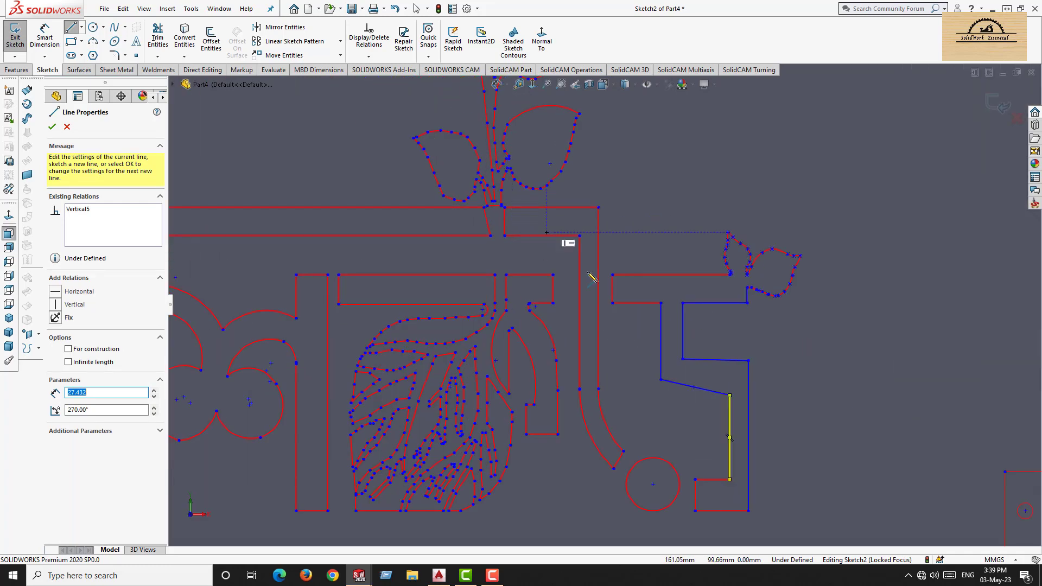
{"action": "left_click", "coordinate": [67, 126]}
{"action": "scroll", "coordinate": [575, 304], "scroll_direction": "up", "scroll_amount": 2}
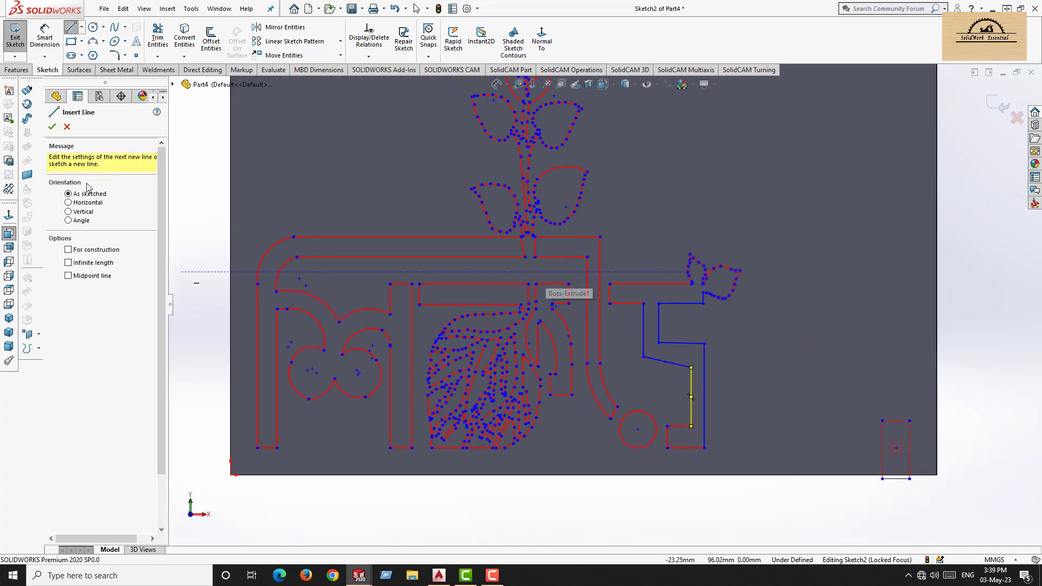
{"action": "left_click", "coordinate": [54, 127]}
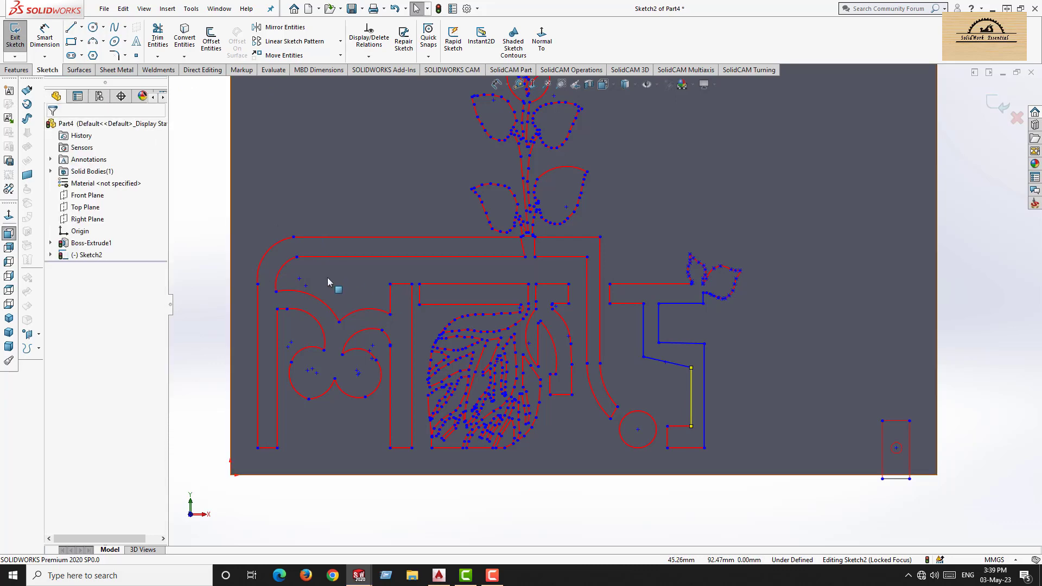
Try an Extruded Cut of the lettering sketch with Thin Feature off, selecting the redrawn rightmost letter as contour.
{"action": "scroll", "coordinate": [450, 193], "scroll_direction": "up", "scroll_amount": 5}
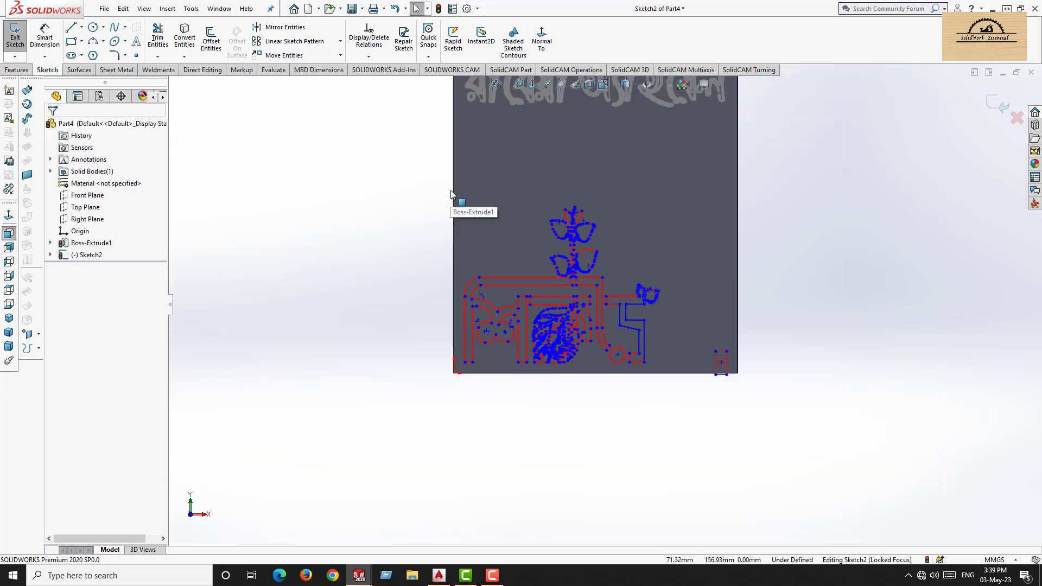
{"action": "left_click", "coordinate": [16, 70]}
{"action": "left_click", "coordinate": [161, 38]}
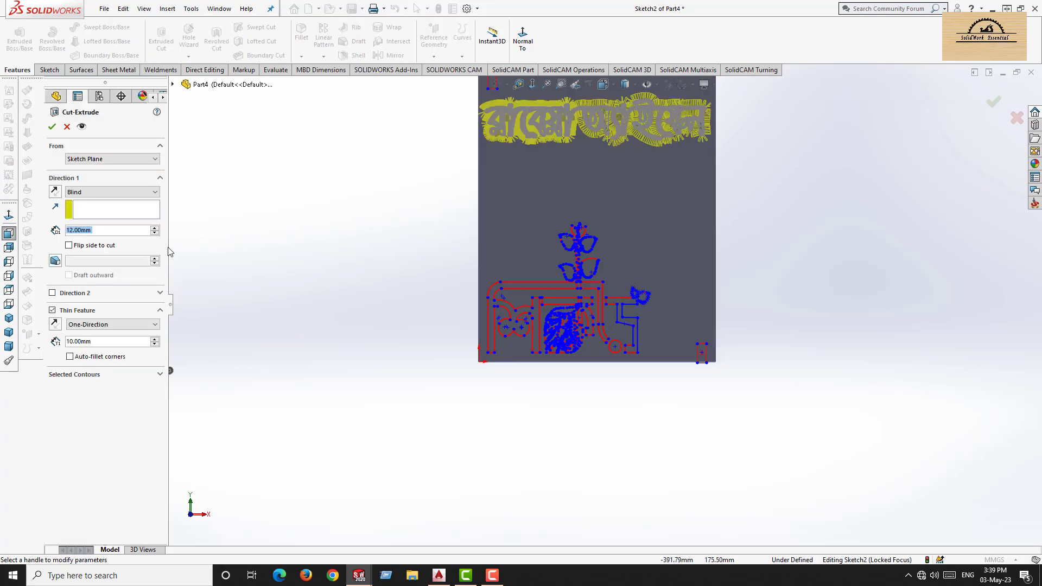
{"action": "left_click", "coordinate": [53, 310]}
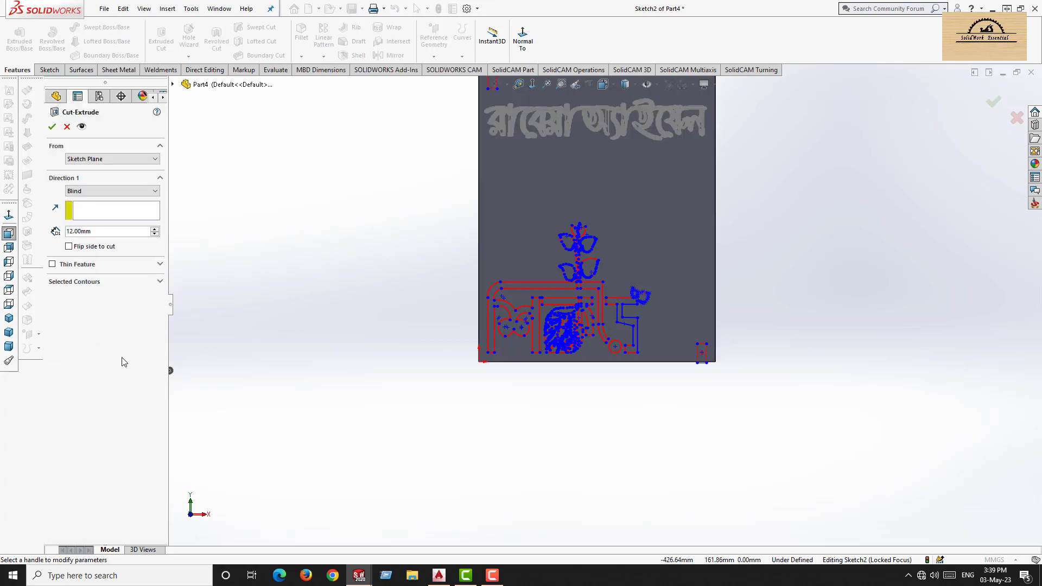
{"action": "left_click", "coordinate": [160, 282]}
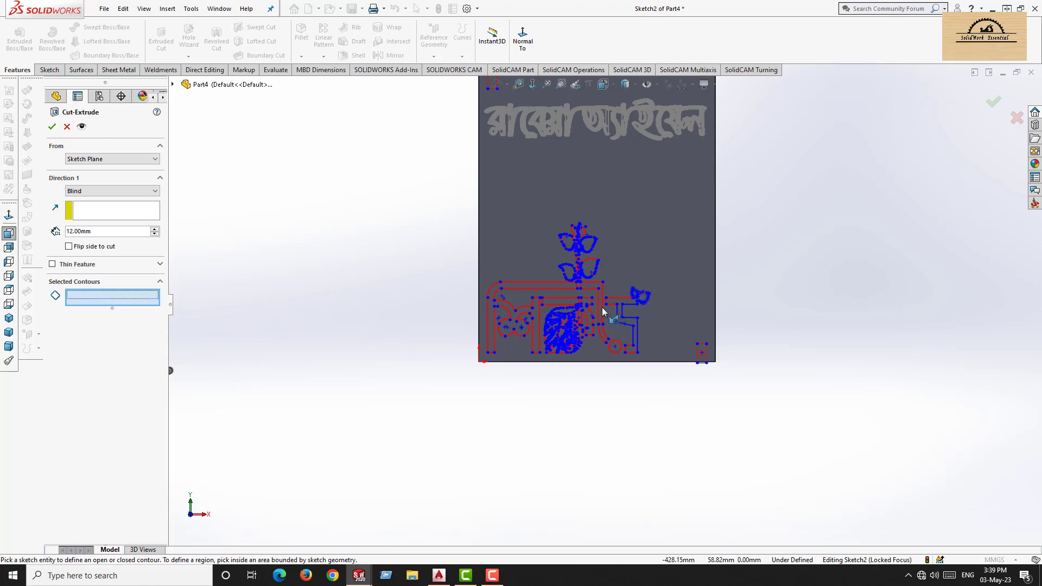
{"action": "scroll", "coordinate": [607, 264], "scroll_direction": "down", "scroll_amount": 2}
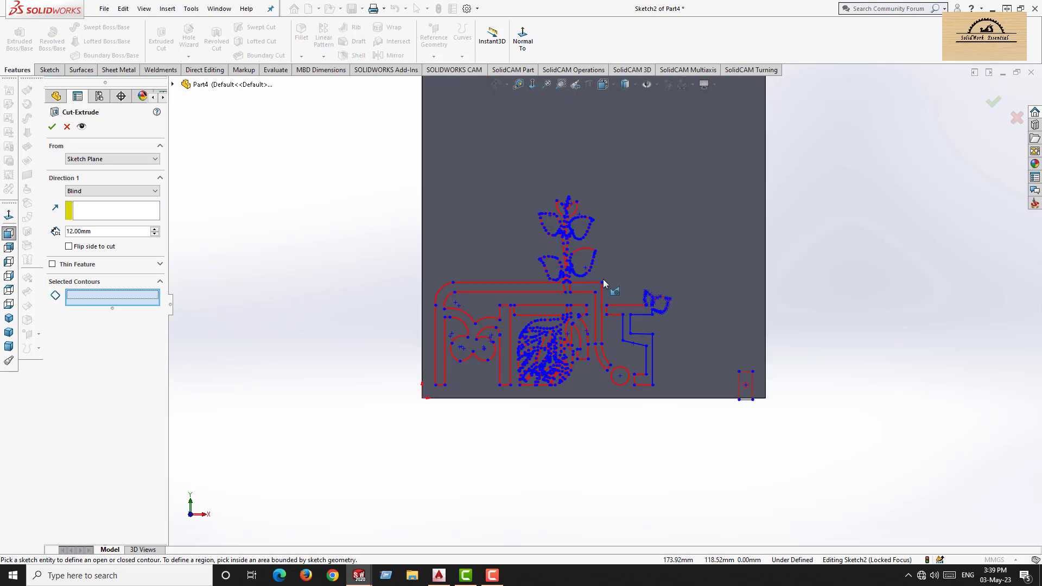
{"action": "scroll", "coordinate": [604, 283], "scroll_direction": "down", "scroll_amount": 2}
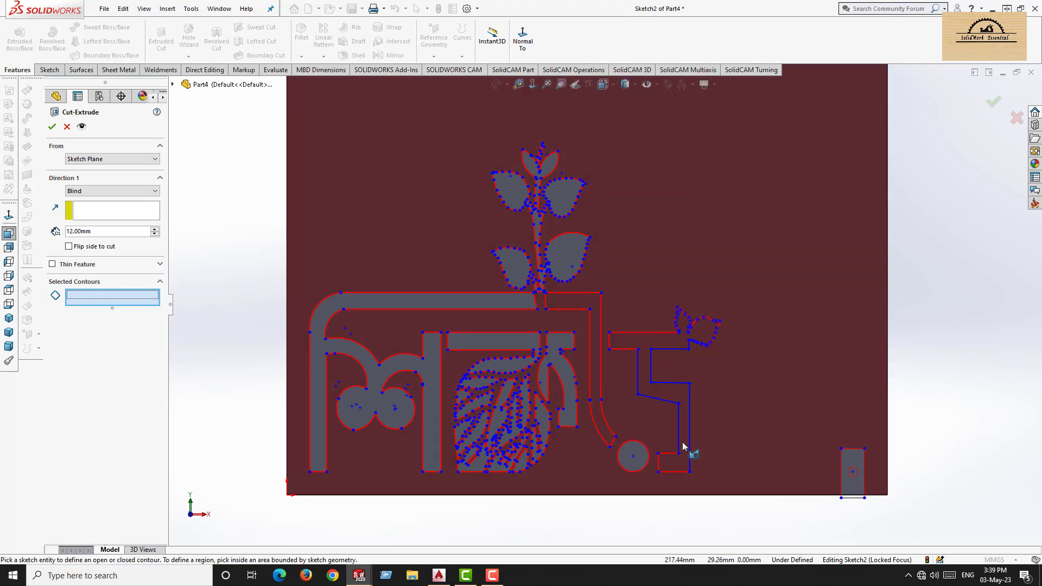
{"action": "left_click", "coordinate": [688, 448]}
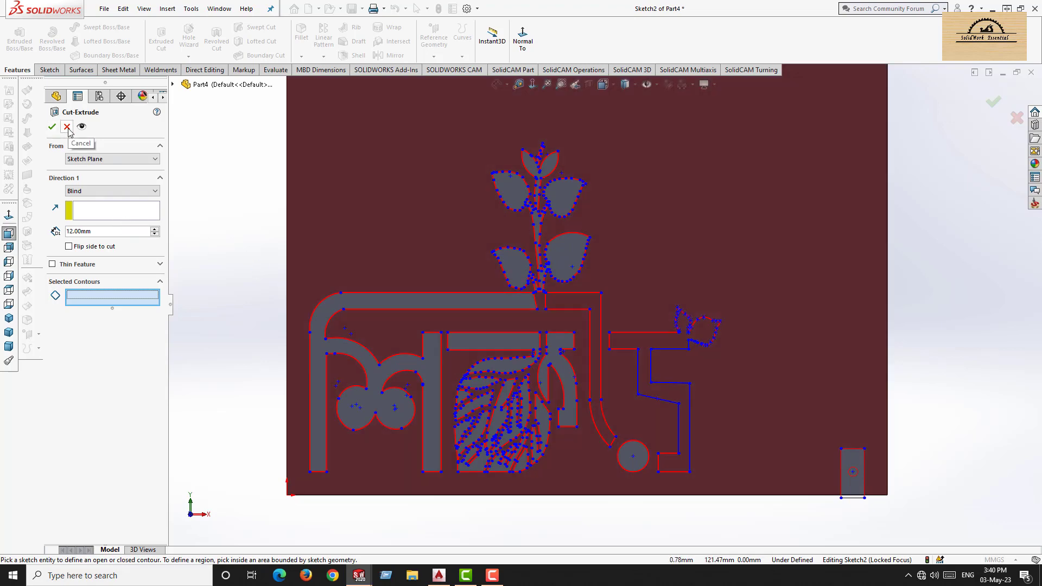
{"action": "left_click", "coordinate": [68, 127]}
Redraw the rightmost letter's upper horizontal line, about 38.1 mm, and the short line below it, about 15.7 mm, between their open endpoints.
{"action": "scroll", "coordinate": [674, 465], "scroll_direction": "down", "scroll_amount": 3}
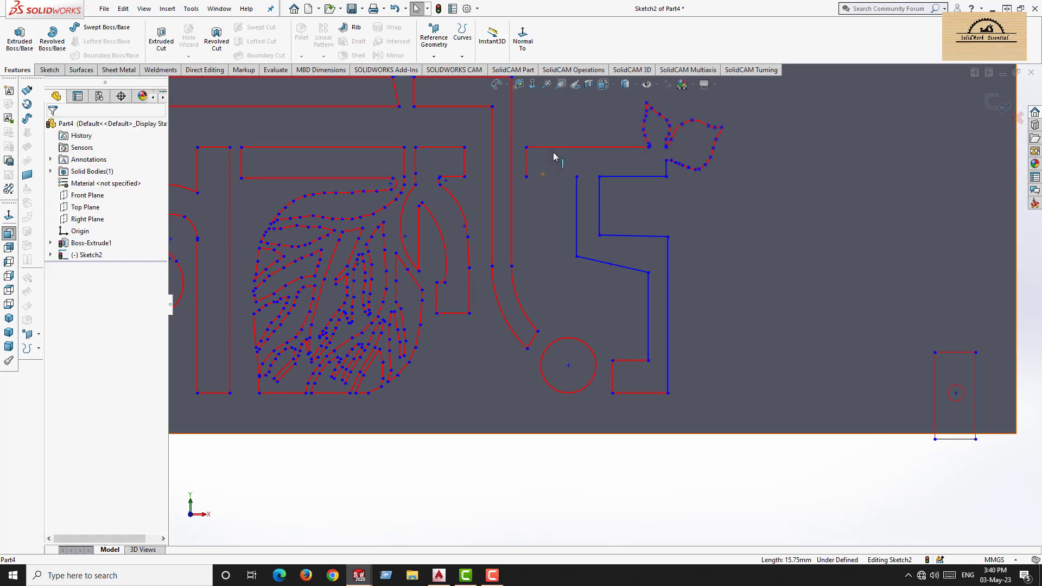
{"action": "scroll", "coordinate": [644, 223], "scroll_direction": "down", "scroll_amount": 6}
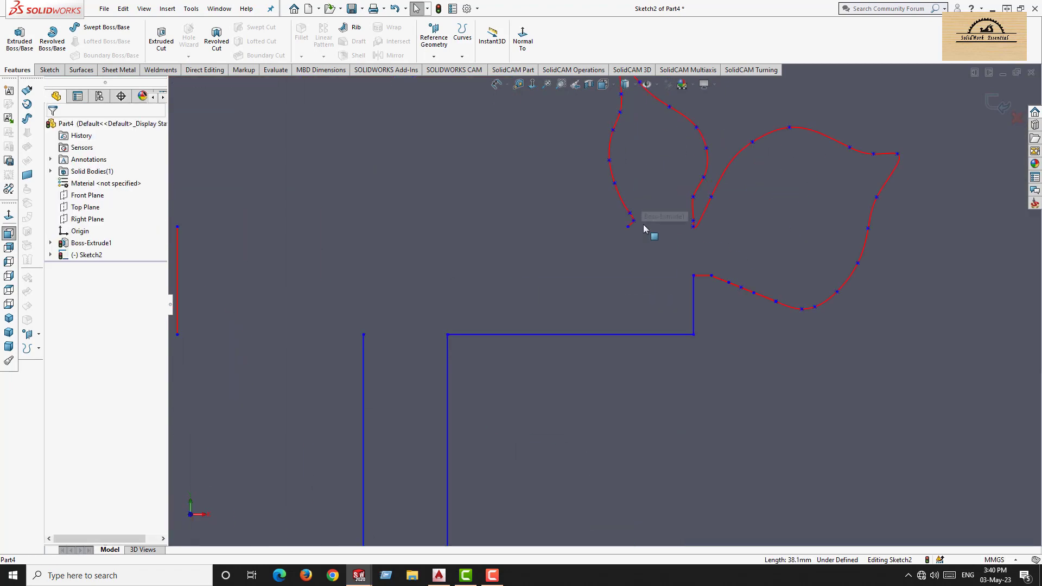
{"action": "scroll", "coordinate": [597, 296], "scroll_direction": "up", "scroll_amount": 5}
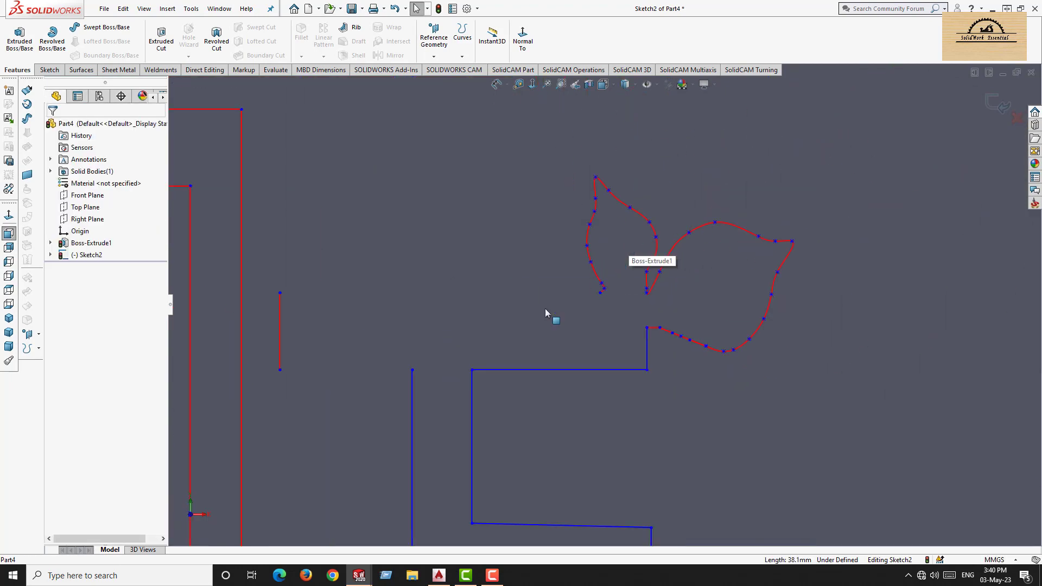
{"action": "left_click", "coordinate": [48, 70]}
{"action": "left_click", "coordinate": [70, 27]}
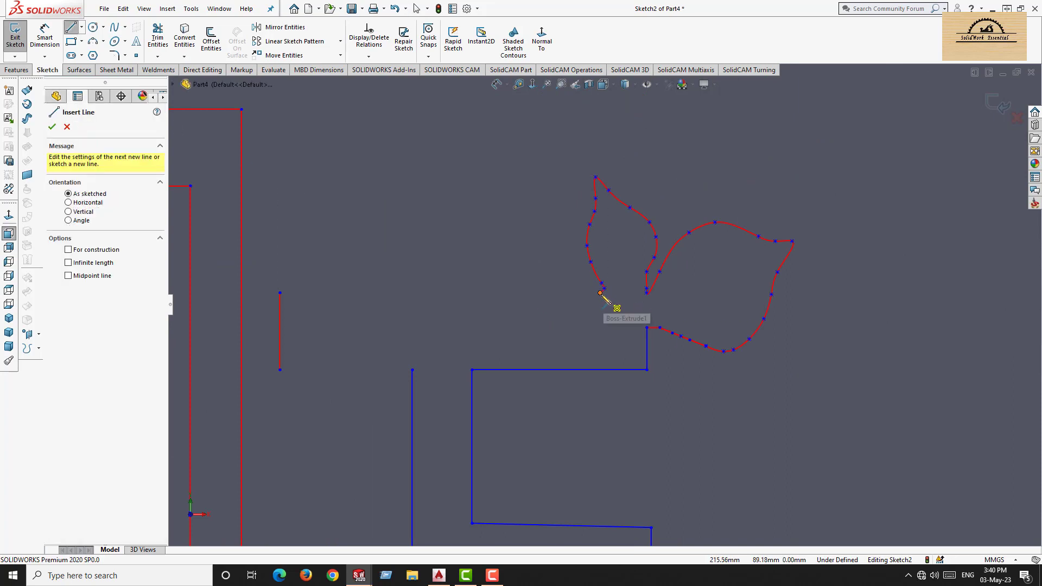
{"action": "left_click_drag", "start_coordinate": [600, 293], "coordinate": [279, 293]}
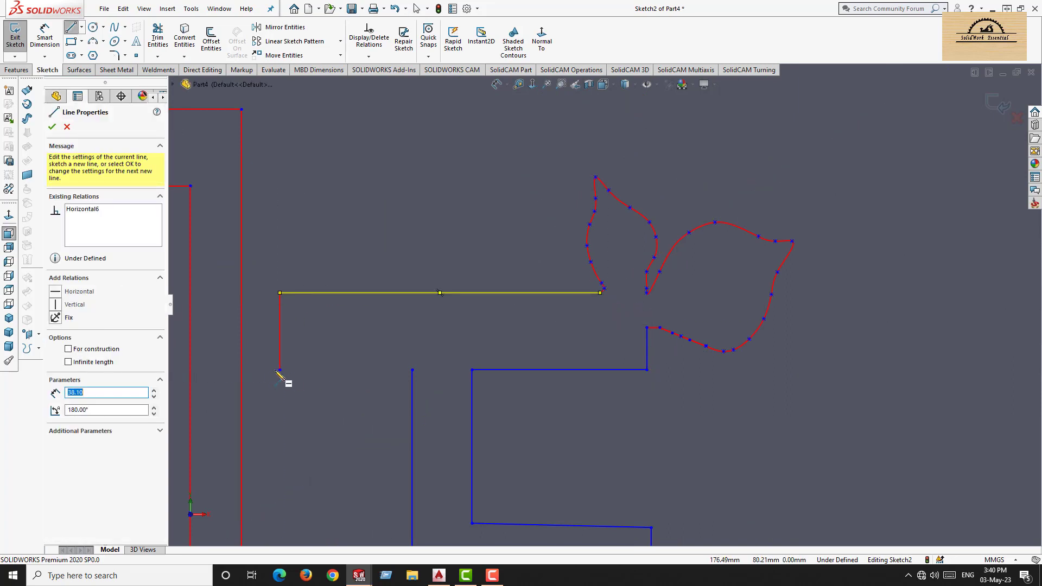
{"action": "left_click_drag", "start_coordinate": [280, 370], "coordinate": [412, 370]}
{"action": "scroll", "coordinate": [459, 401], "scroll_direction": "up", "scroll_amount": 4}
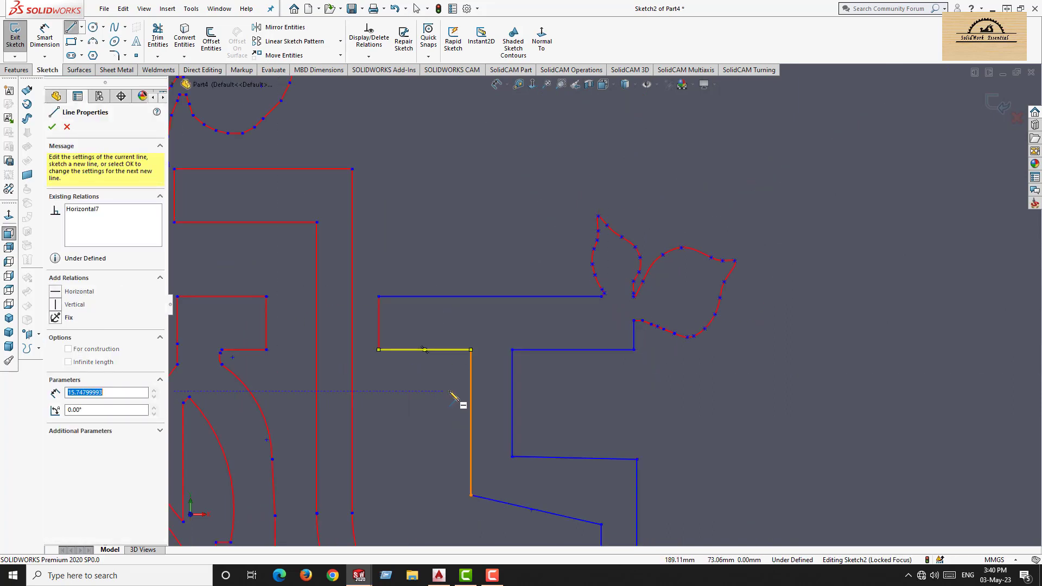
Draw new lines over the rightmost letter's foot: the upper edge about 11.2 mm, the lower edge about 17.3 mm, and the short vertical end.
{"action": "scroll", "coordinate": [588, 463], "scroll_direction": "down", "scroll_amount": 1}
{"action": "middle_click_drag", "start_coordinate": [651, 516], "coordinate": [648, 345], "text": "ctrl"}
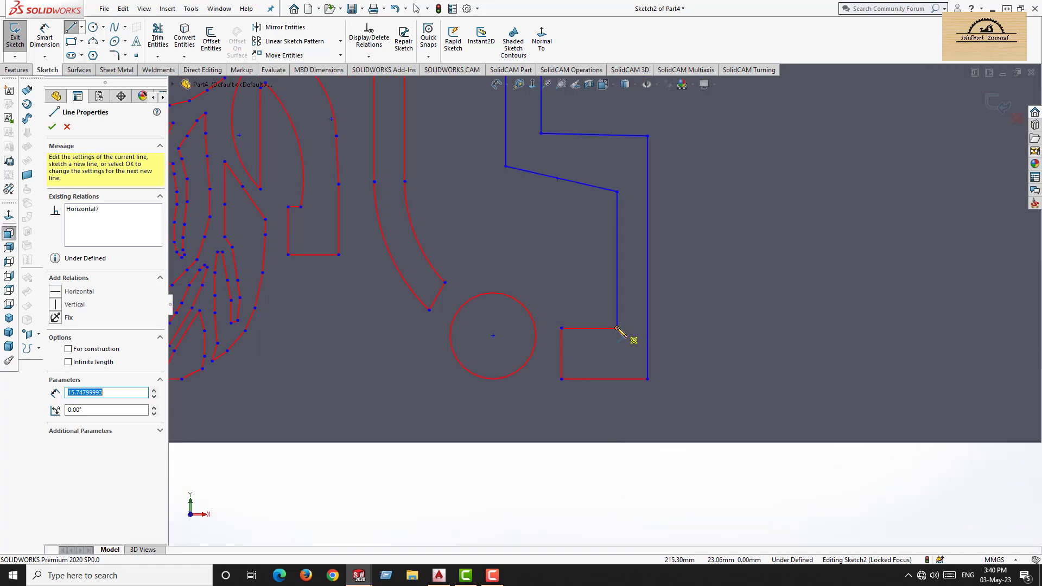
{"action": "mouse_move", "coordinate": [617, 329]}
{"action": "left_mouse_down"}
{"action": "mouse_move", "coordinate": [594, 344]}
{"action": "mouse_move", "coordinate": [572, 344]}
{"action": "mouse_move", "coordinate": [562, 328]}
{"action": "left_mouse_up"}
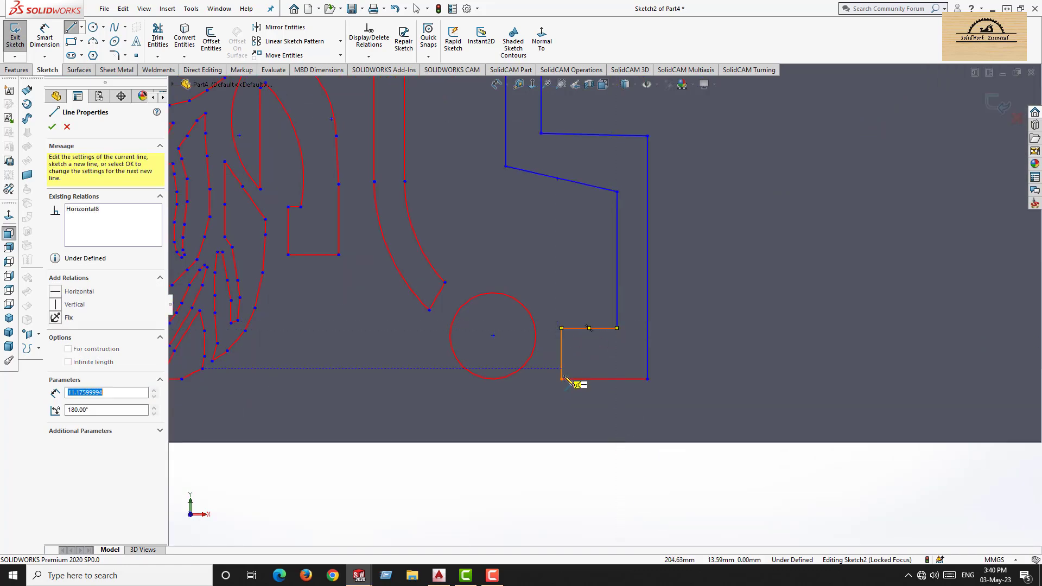
{"action": "mouse_move", "coordinate": [561, 379]}
{"action": "left_mouse_down"}
{"action": "mouse_move", "coordinate": [639, 378]}
{"action": "mouse_move", "coordinate": [662, 390]}
{"action": "mouse_move", "coordinate": [646, 379]}
{"action": "left_mouse_up"}
{"action": "left_click_drag", "start_coordinate": [561, 328], "coordinate": [561, 380]}
{"action": "key", "text": "Escape"}
{"action": "left_click", "coordinate": [608, 379]}
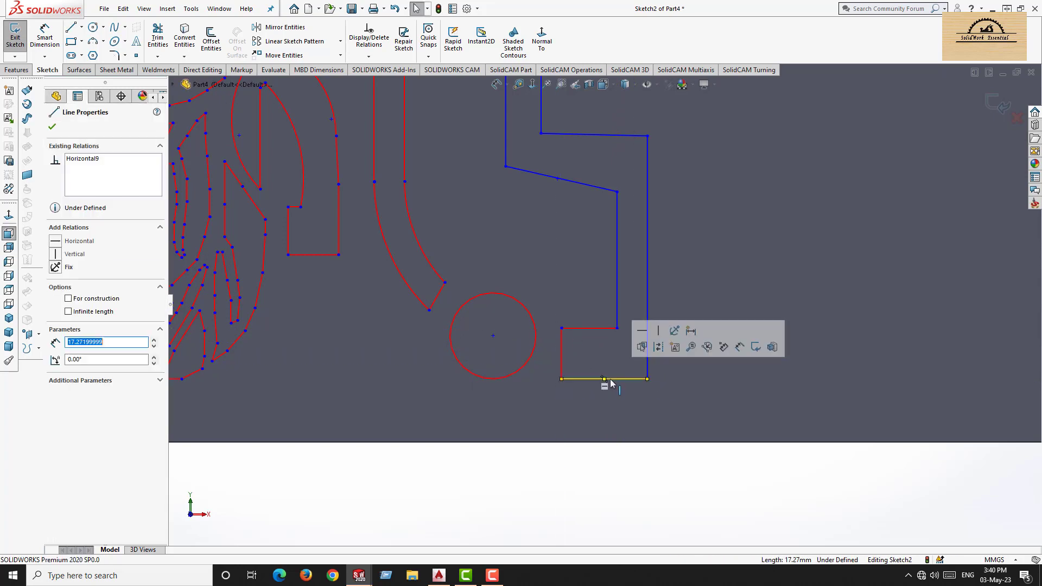
{"action": "key", "text": "Escape"}
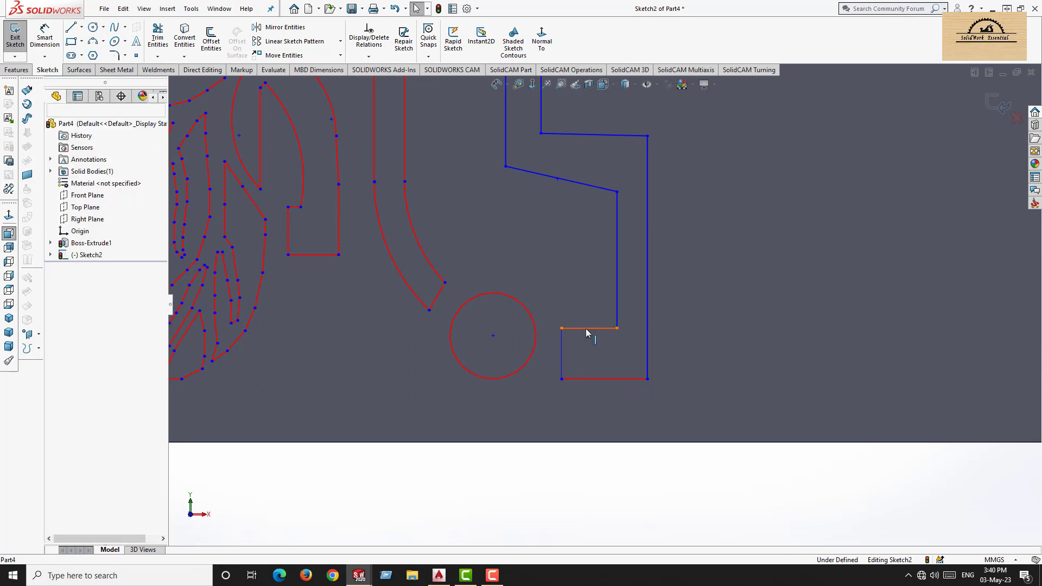
Delete the lower and upper horizontal lines of the rightmost letter's foot.
{"action": "left_click", "coordinate": [598, 380]}
{"action": "key", "text": "Delete"}
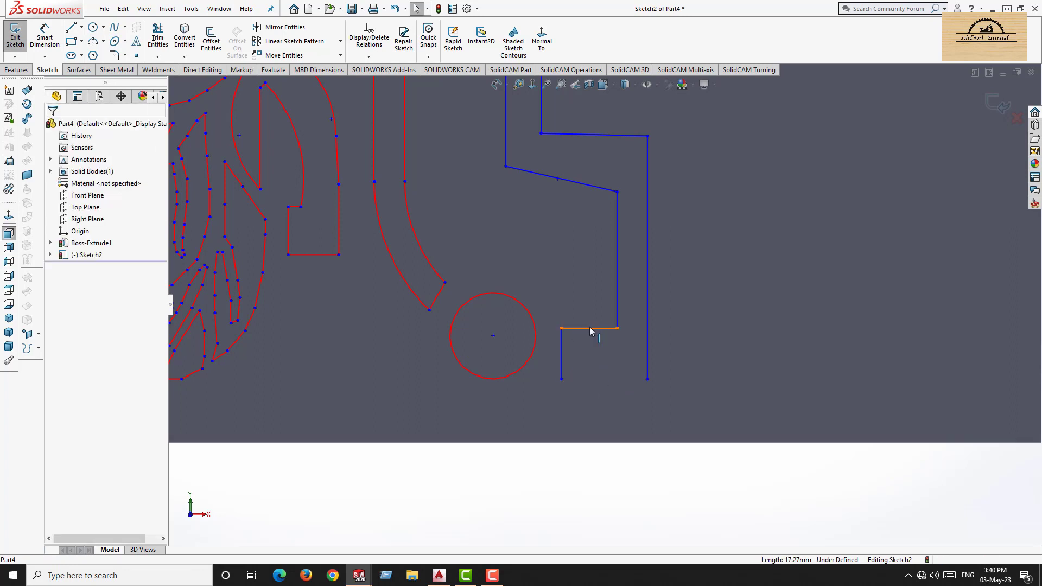
{"action": "left_click", "coordinate": [591, 329]}
{"action": "key", "text": "Delete"}
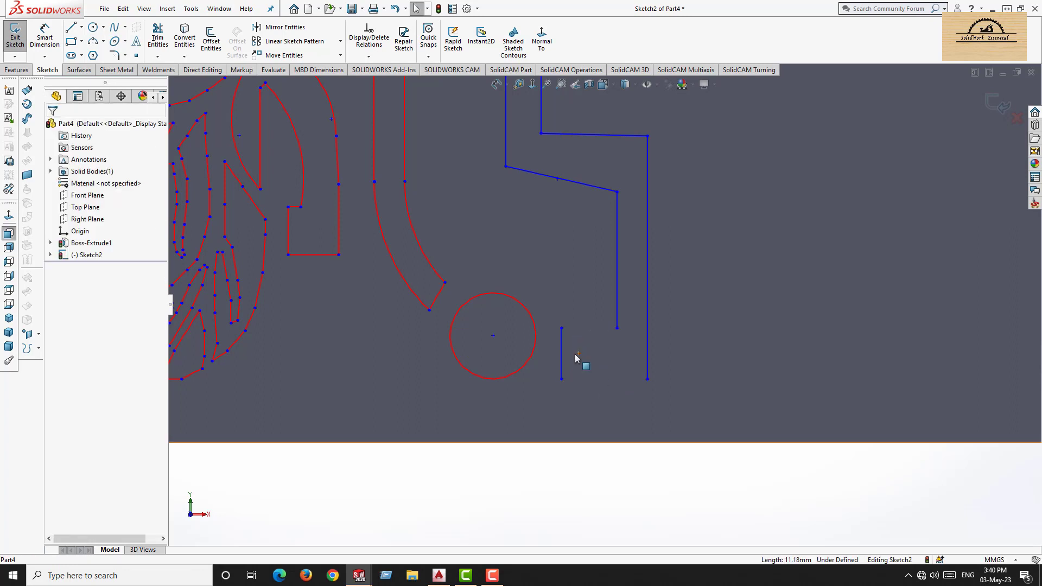
Redraw the foot's upper horizontal line, about 11.2 mm, and its lower horizontal line, about 17.3 mm, between the open endpoints.
{"action": "left_click", "coordinate": [71, 30]}
{"action": "scroll", "coordinate": [602, 336], "scroll_direction": "down", "scroll_amount": 5}
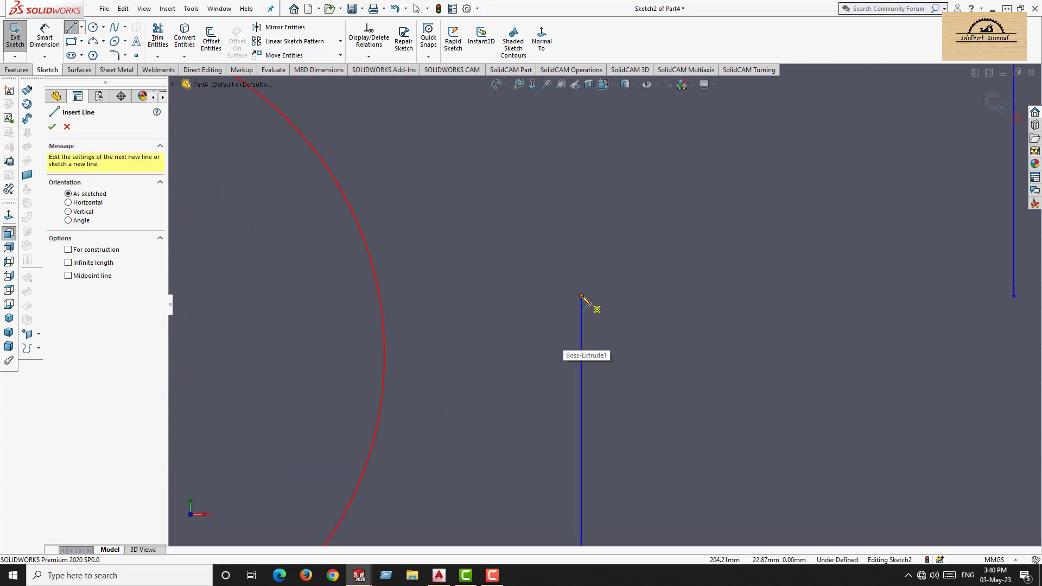
{"action": "left_click", "coordinate": [581, 297]}
{"action": "left_click", "coordinate": [1013, 296]}
{"action": "scroll", "coordinate": [866, 345], "scroll_direction": "up", "scroll_amount": 6}
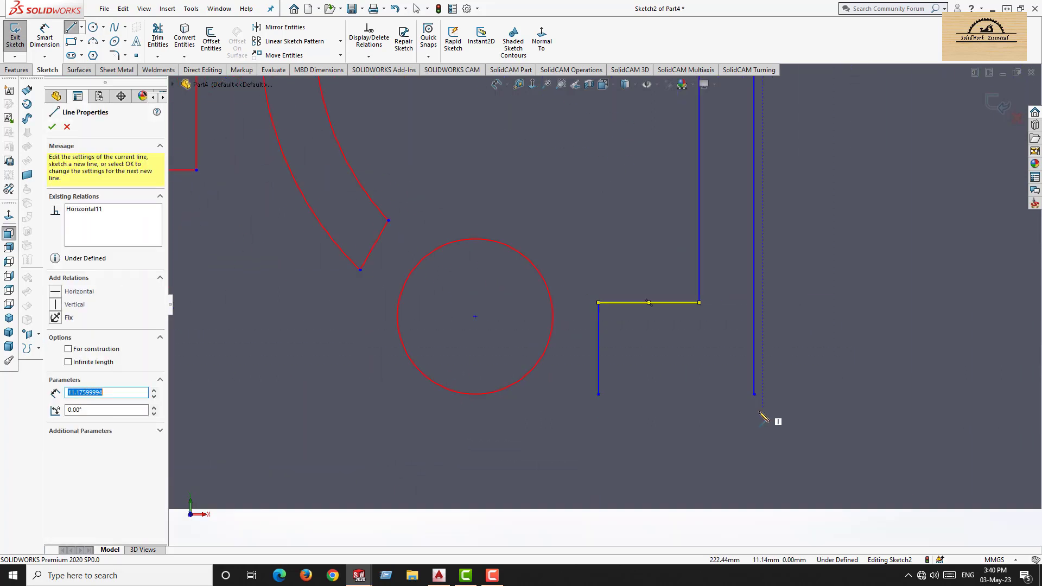
{"action": "scroll", "coordinate": [760, 413], "scroll_direction": "down", "scroll_amount": 3}
{"action": "left_click", "coordinate": [724, 361]}
{"action": "left_click", "coordinate": [453, 360]}
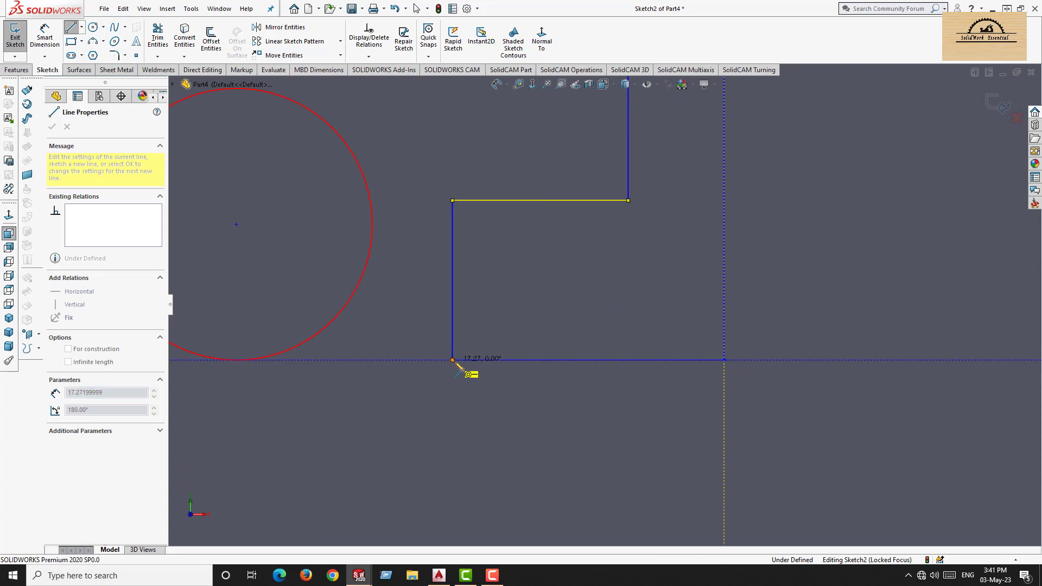
{"action": "scroll", "coordinate": [467, 355], "scroll_direction": "up", "scroll_amount": 8}
{"action": "scroll", "coordinate": [459, 279], "scroll_direction": "up", "scroll_amount": 3}
{"action": "scroll", "coordinate": [507, 225], "scroll_direction": "down", "scroll_amount": 2}
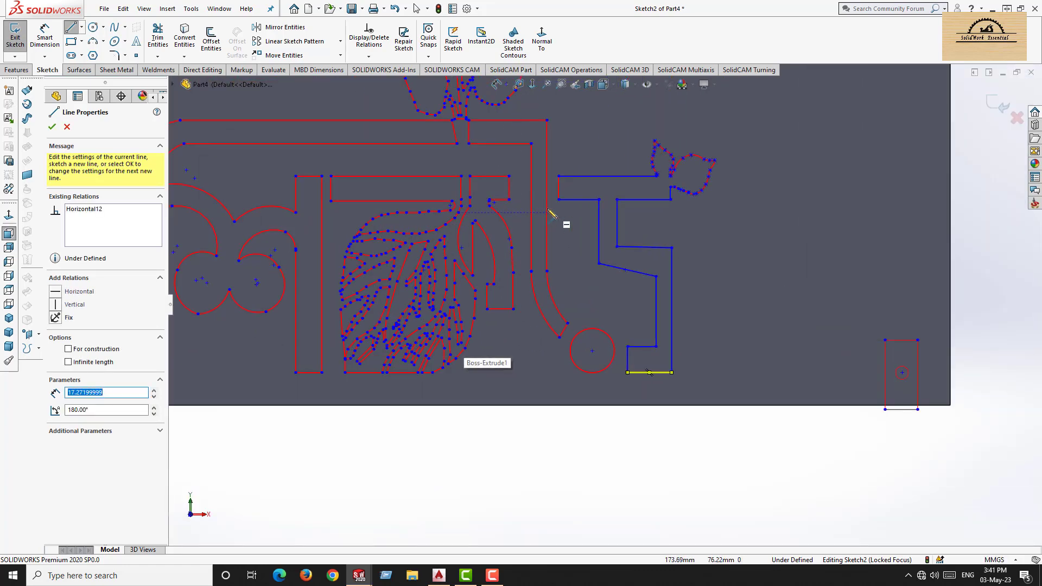
{"action": "left_click", "coordinate": [52, 127]}
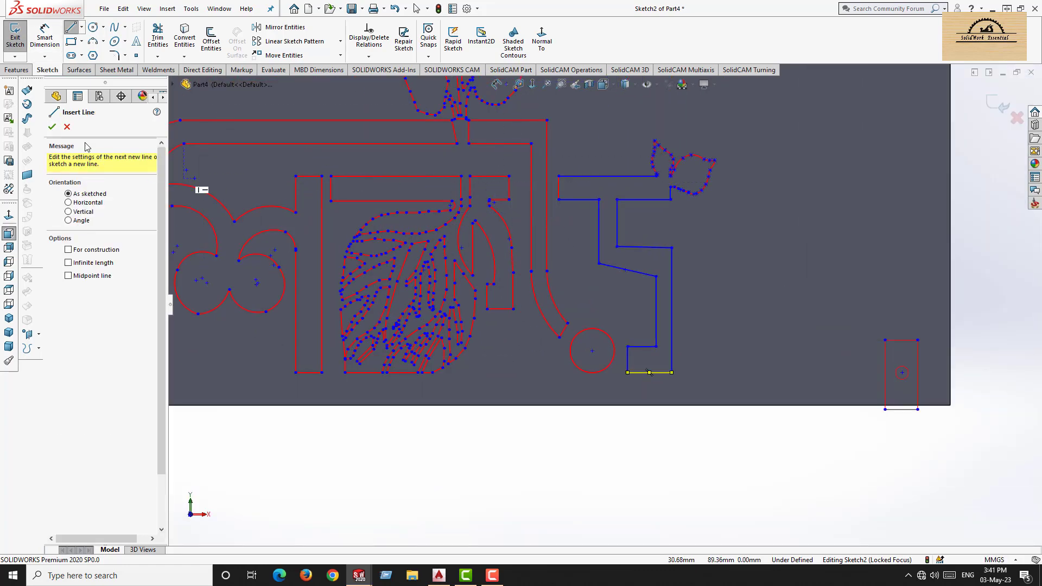
{"action": "left_click", "coordinate": [53, 127]}
Delete the upper and lower horizontal lines of the bar running from the plant stem to the curved stroke.
{"action": "left_click", "coordinate": [503, 121]}
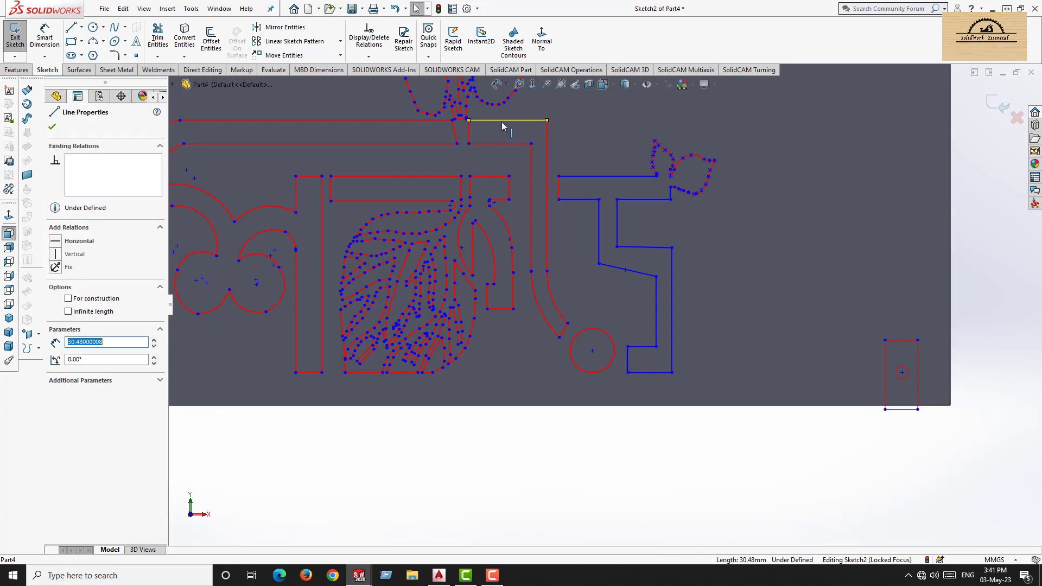
{"action": "key", "text": "Delete"}
{"action": "left_click", "coordinate": [500, 143]}
{"action": "key", "text": "Delete"}
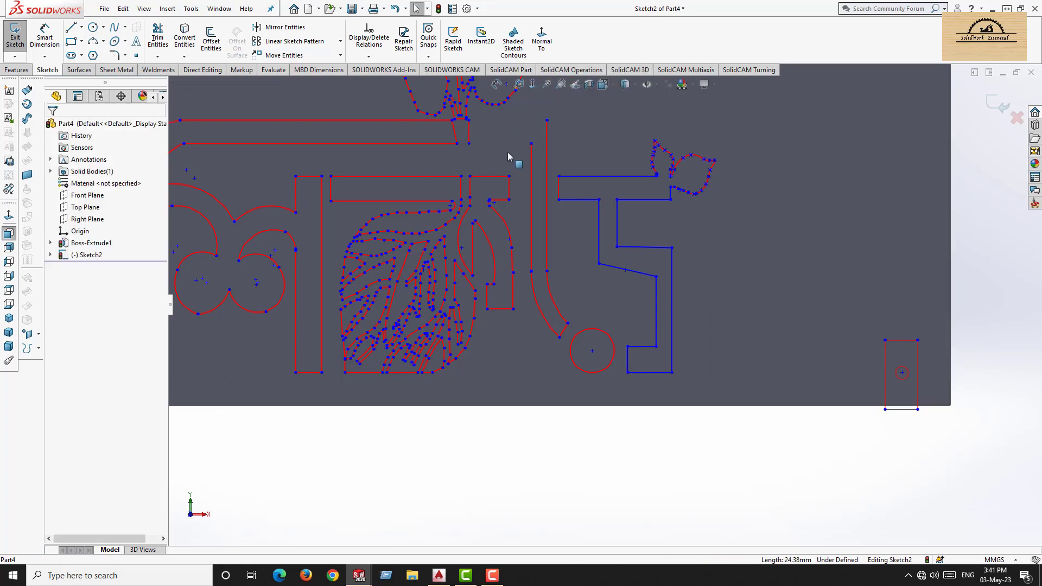
Redraw the bar's upper horizontal line, about 30.5 mm, and its lower horizontal line, about 24.4 mm, between the open endpoints.
{"action": "left_click", "coordinate": [70, 28]}
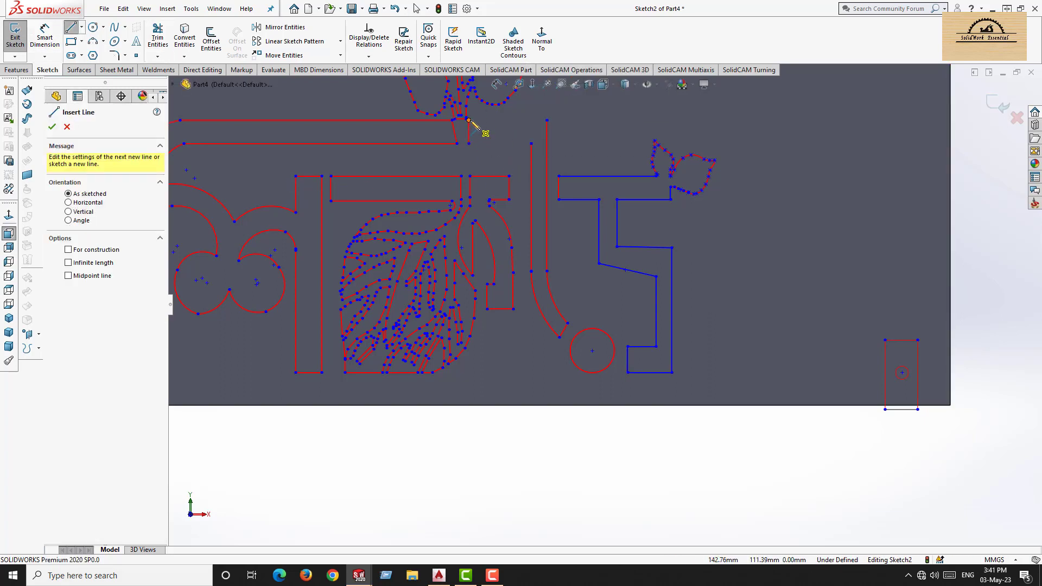
{"action": "left_click_drag", "start_coordinate": [469, 120], "coordinate": [546, 120]}
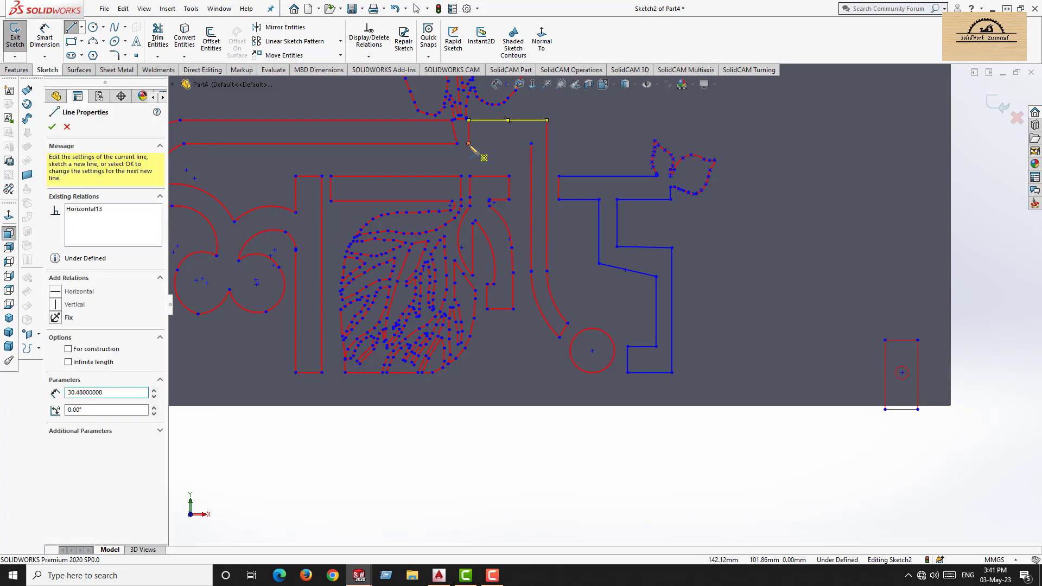
{"action": "left_click_drag", "start_coordinate": [469, 144], "coordinate": [531, 144]}
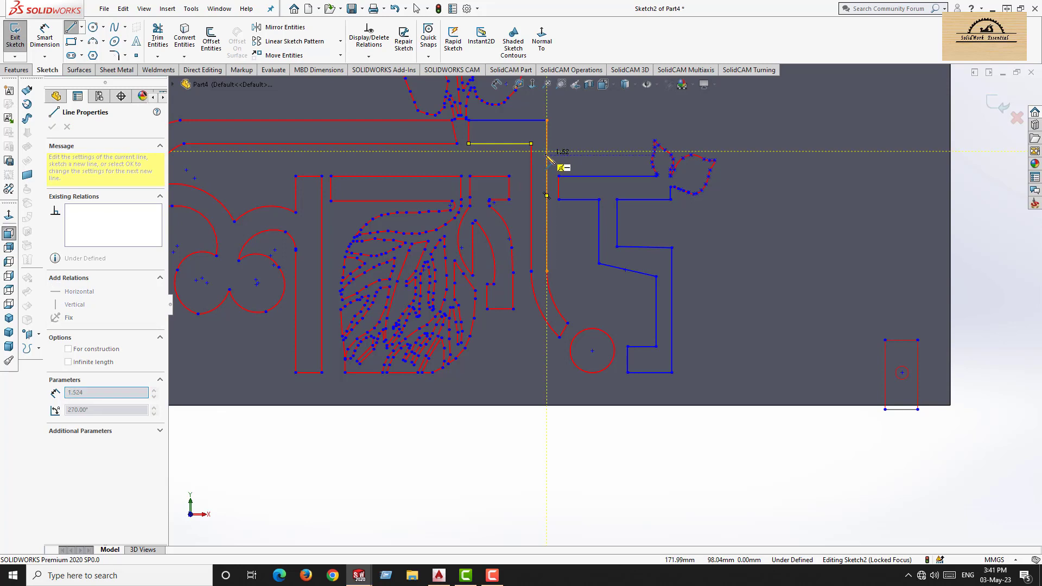
{"action": "key", "text": "Escape"}
Delete the two long vertical lines above the curved stroke and the bar's short vertical line beside the plant stem.
{"action": "left_click", "coordinate": [546, 159]}
{"action": "key", "text": "Delete"}
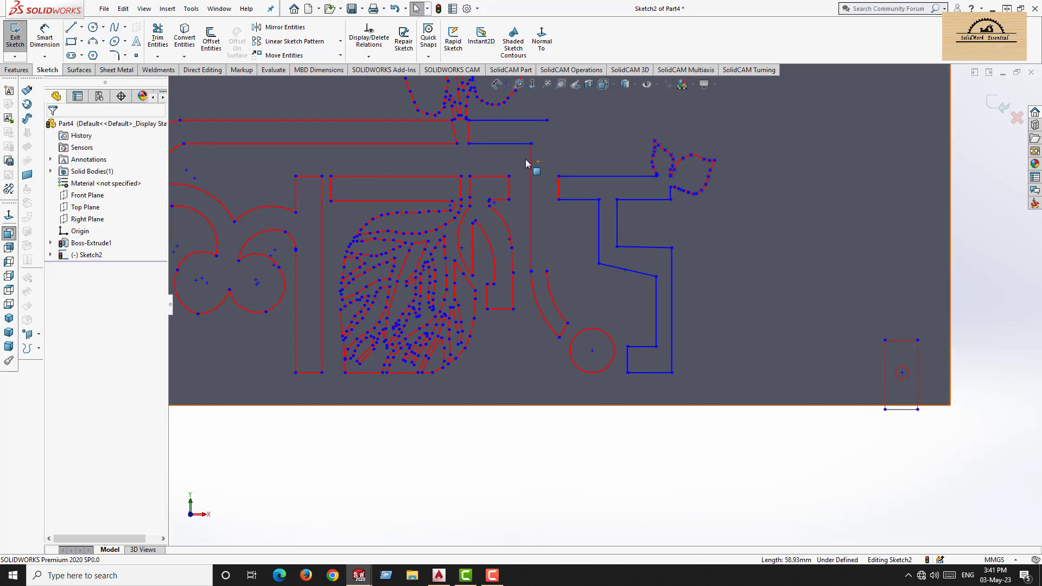
{"action": "left_click", "coordinate": [532, 163]}
{"action": "key", "text": "Delete"}
{"action": "left_click", "coordinate": [469, 136]}
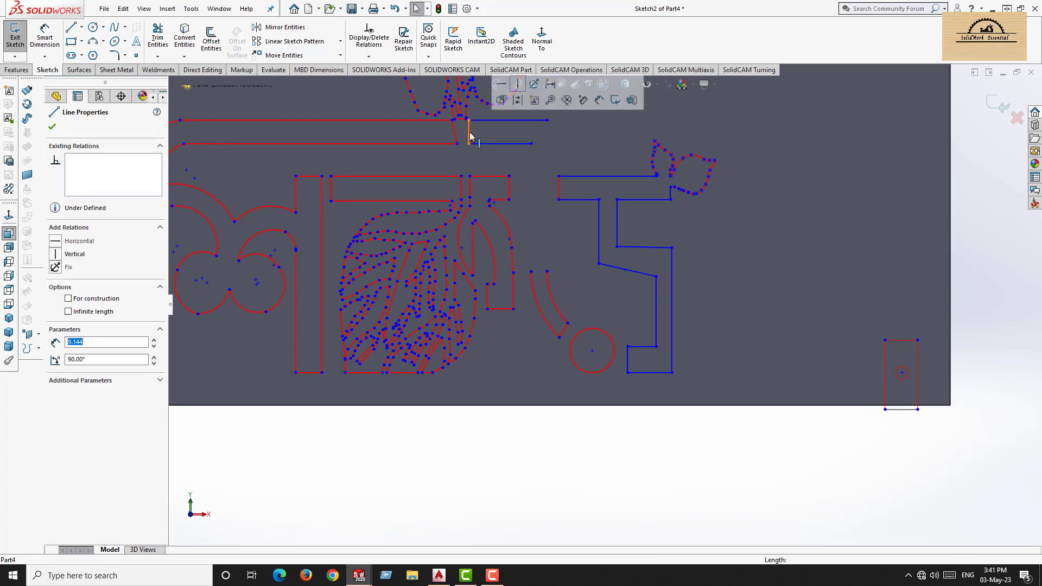
{"action": "key", "text": "Delete"}
Redraw the bar's short vertical end, about 9.1 mm, and the two vertical lines down to the curved stroke, about 58.9 mm and 49.9 mm.
{"action": "left_click", "coordinate": [70, 27]}
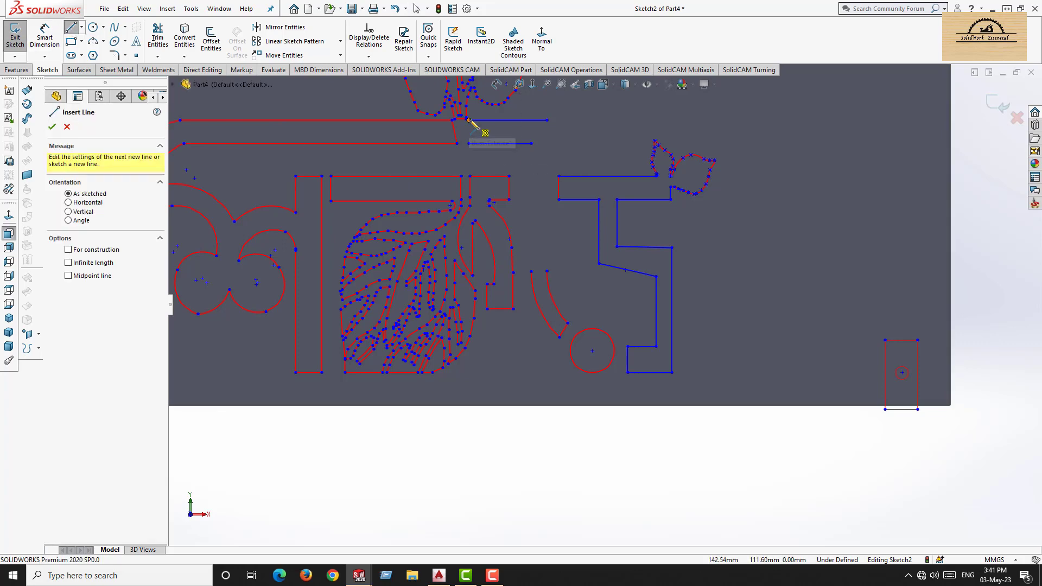
{"action": "scroll", "coordinate": [477, 152], "scroll_direction": "down", "scroll_amount": 6}
{"action": "left_click", "coordinate": [536, 186]}
{"action": "left_click", "coordinate": [536, 272]}
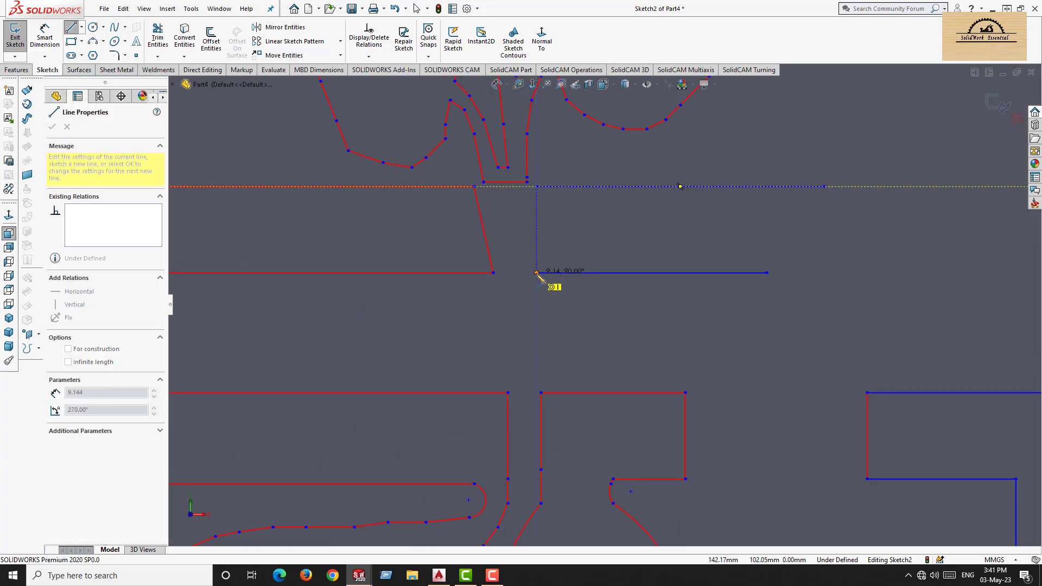
{"action": "scroll", "coordinate": [684, 320], "scroll_direction": "up", "scroll_amount": 5}
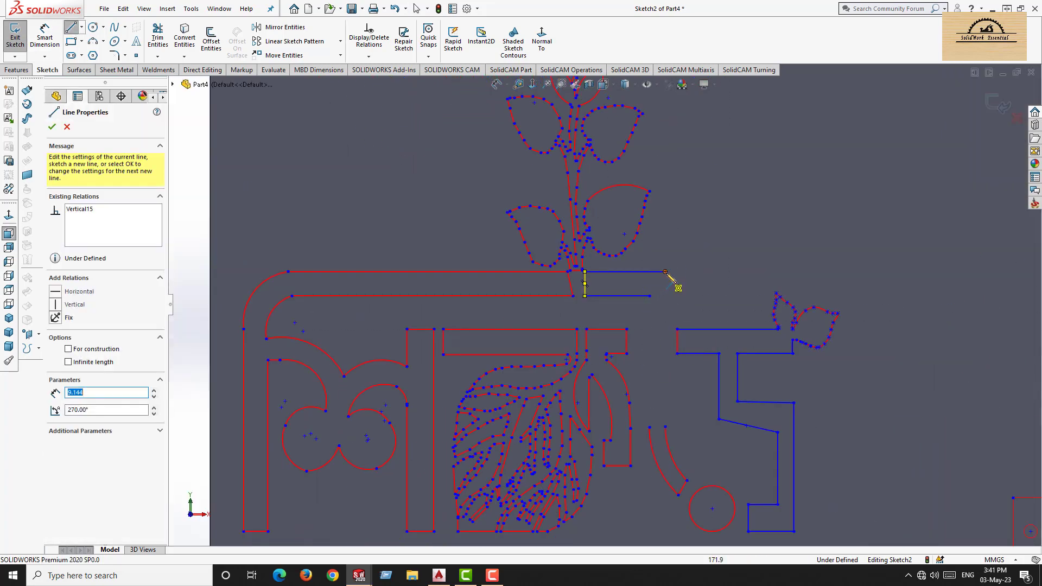
{"action": "left_click", "coordinate": [665, 271]}
{"action": "left_click", "coordinate": [665, 426]}
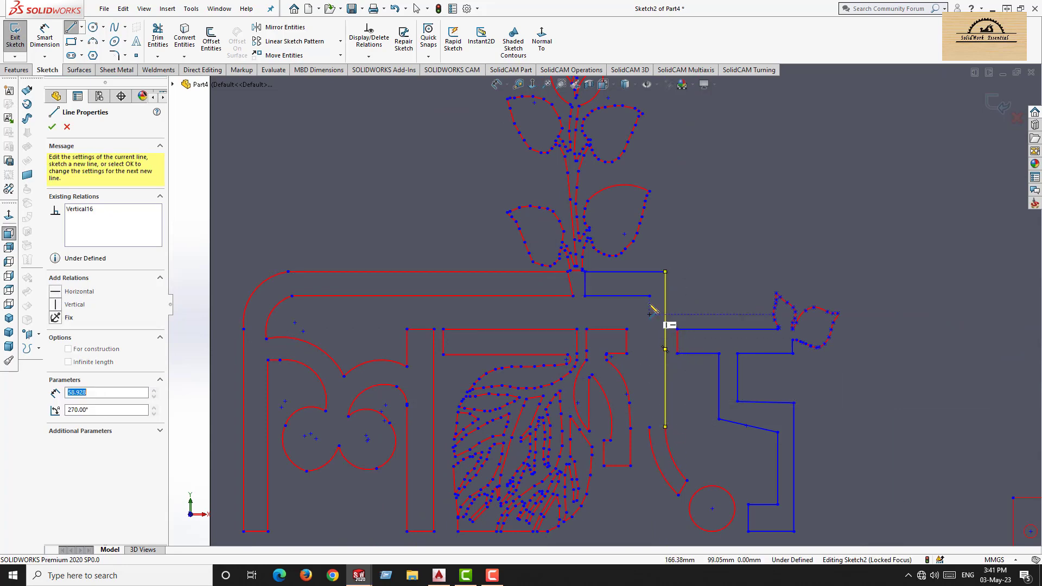
{"action": "left_click", "coordinate": [649, 296]}
{"action": "left_click", "coordinate": [649, 427]}
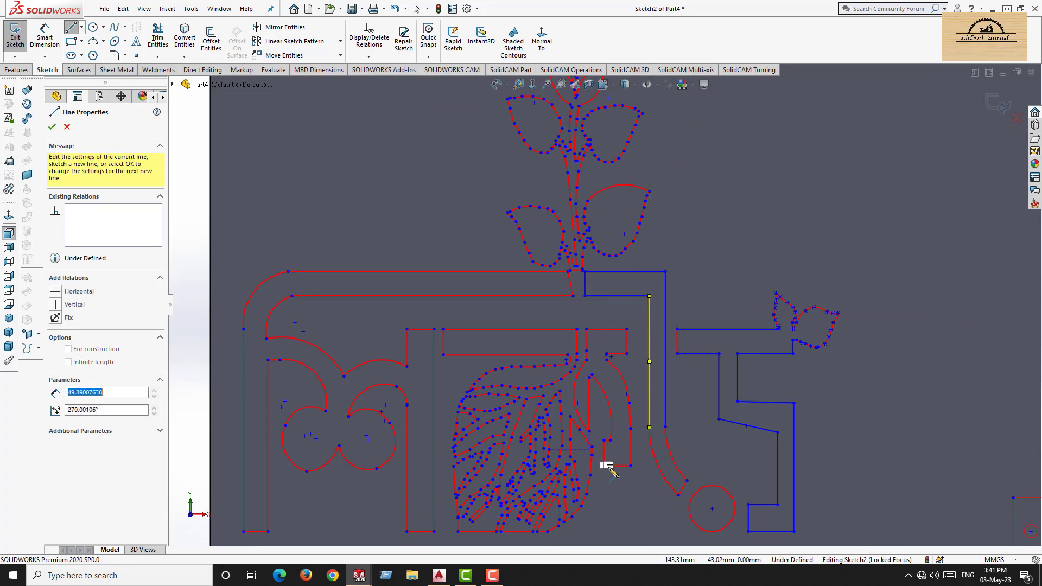
Replace the slanted end line of the curved stroke beside the circle with a new line, about 6.3 mm, between the arc endpoints.
{"action": "scroll", "coordinate": [656, 439], "scroll_direction": "up", "scroll_amount": 3}
{"action": "scroll", "coordinate": [647, 377], "scroll_direction": "down", "scroll_amount": 8}
{"action": "key", "text": "Escape"}
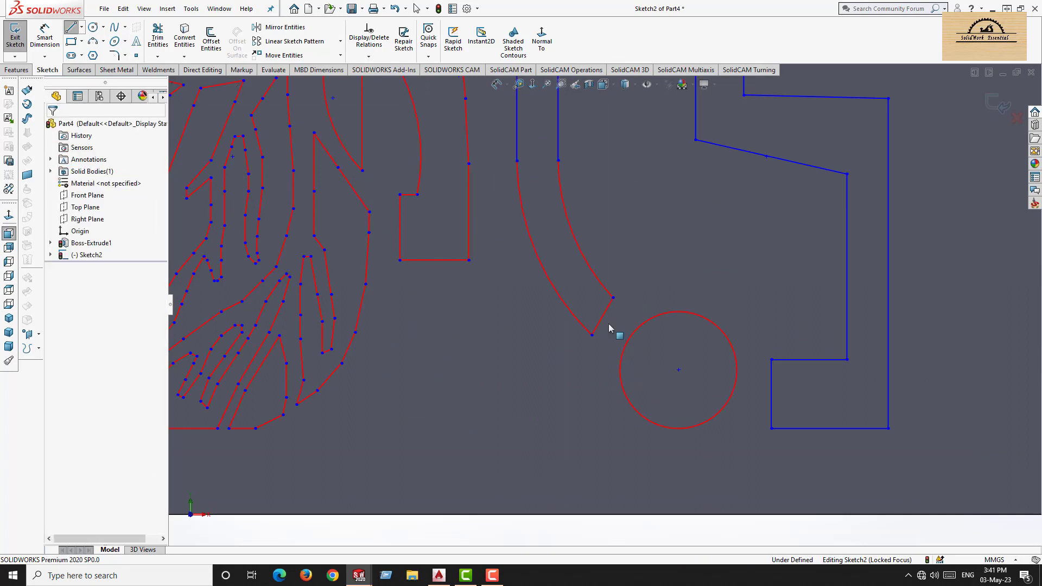
{"action": "key", "text": "Escape"}
{"action": "left_click", "coordinate": [598, 326]}
{"action": "key", "text": "Delete"}
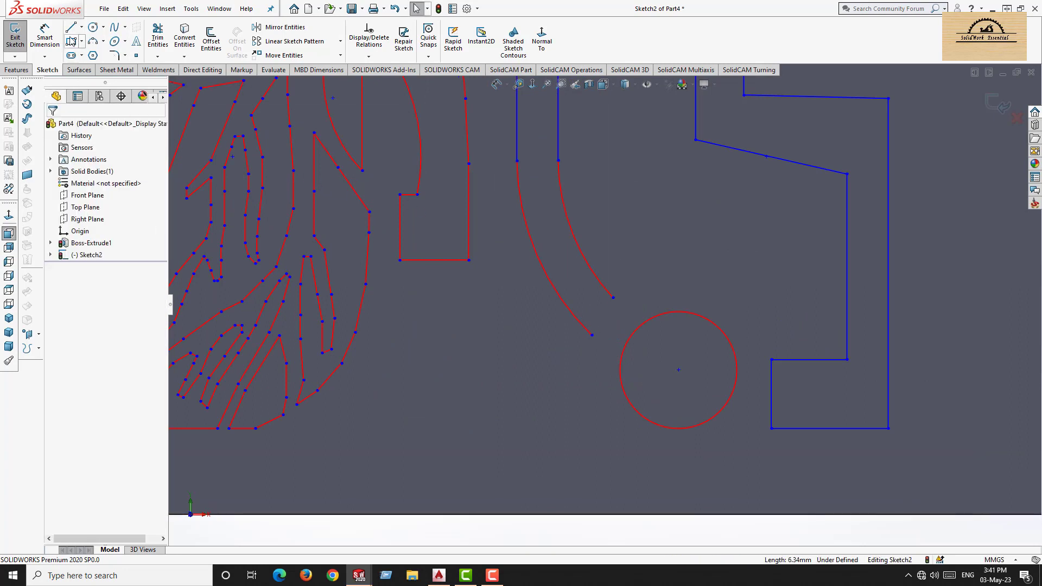
{"action": "left_click", "coordinate": [592, 335]}
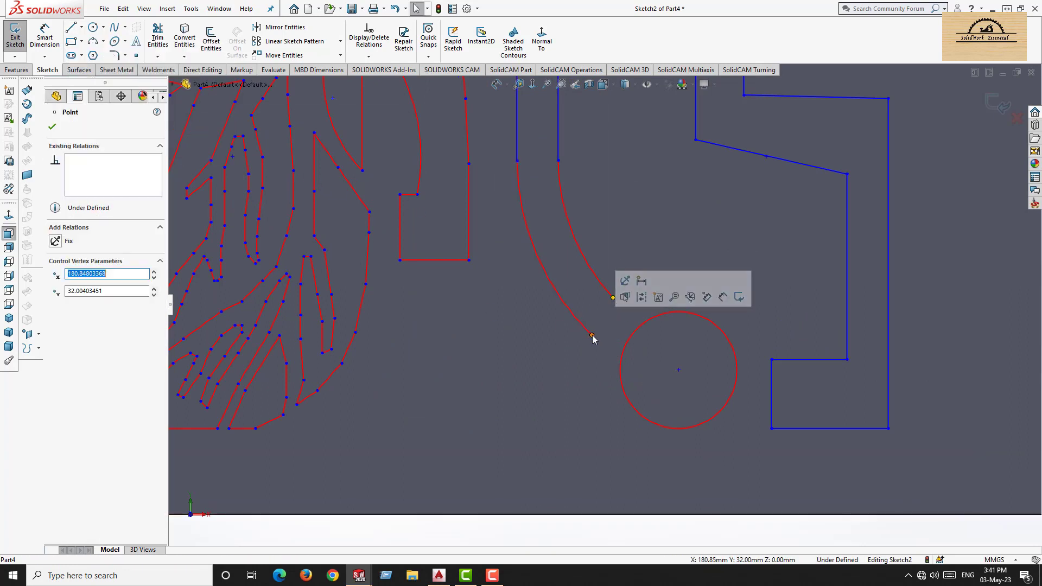
{"action": "left_click", "coordinate": [70, 27]}
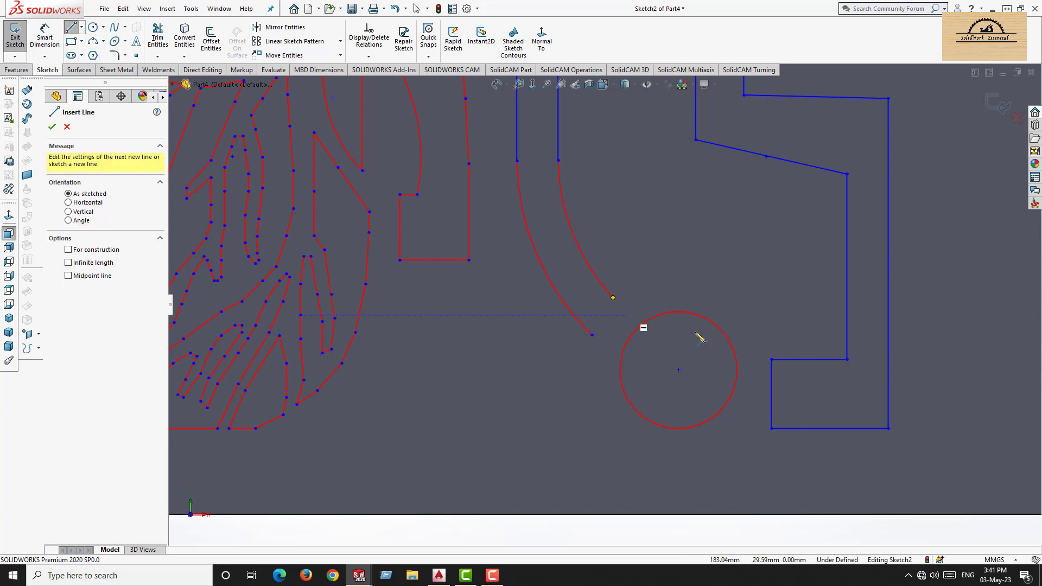
{"action": "left_click", "coordinate": [613, 298]}
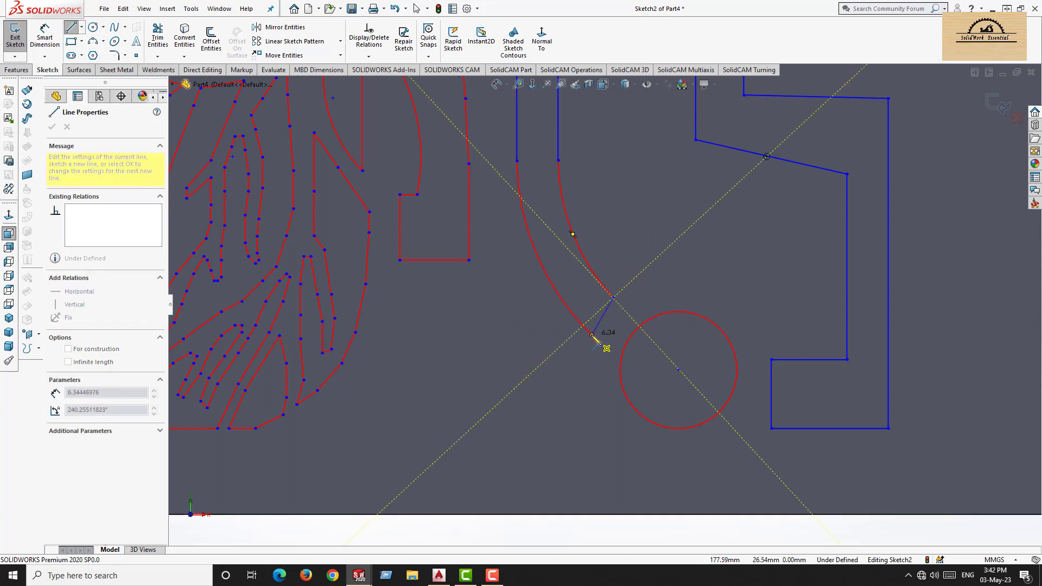
{"action": "left_click", "coordinate": [592, 335]}
{"action": "key", "text": "Escape"}
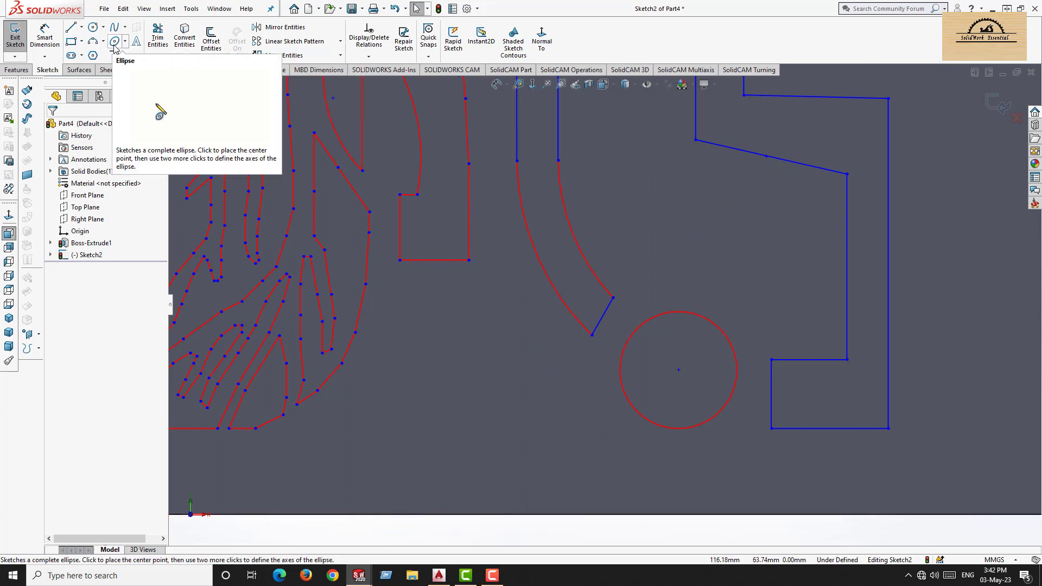
Sketch two straight two-point splines, about 21.9 mm and 28 mm, between the endpoints of the curved stroke's inner and outer arcs.
{"action": "left_click", "coordinate": [114, 26]}
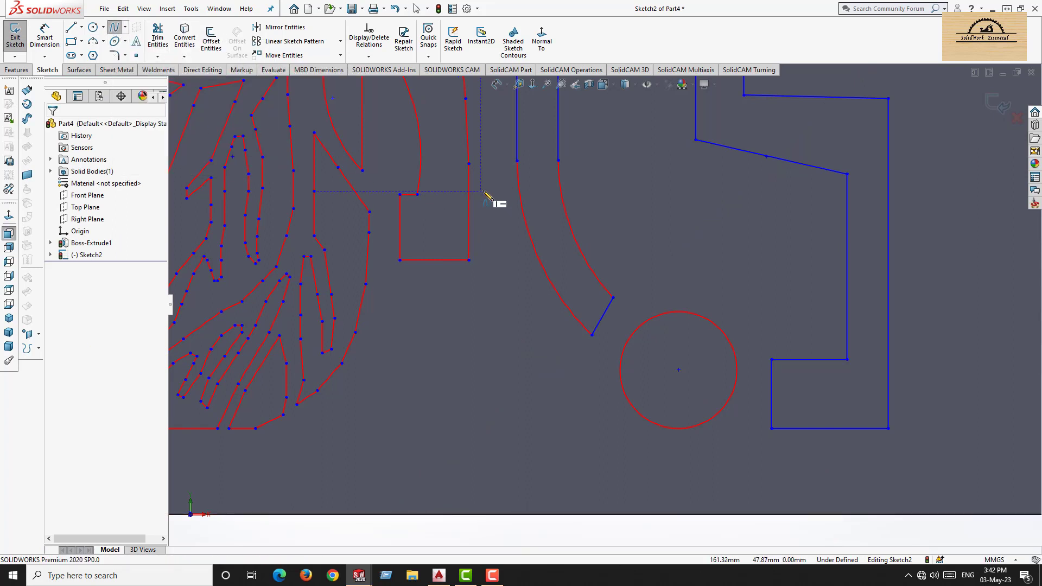
{"action": "left_click", "coordinate": [558, 161]}
{"action": "left_click", "coordinate": [613, 297]}
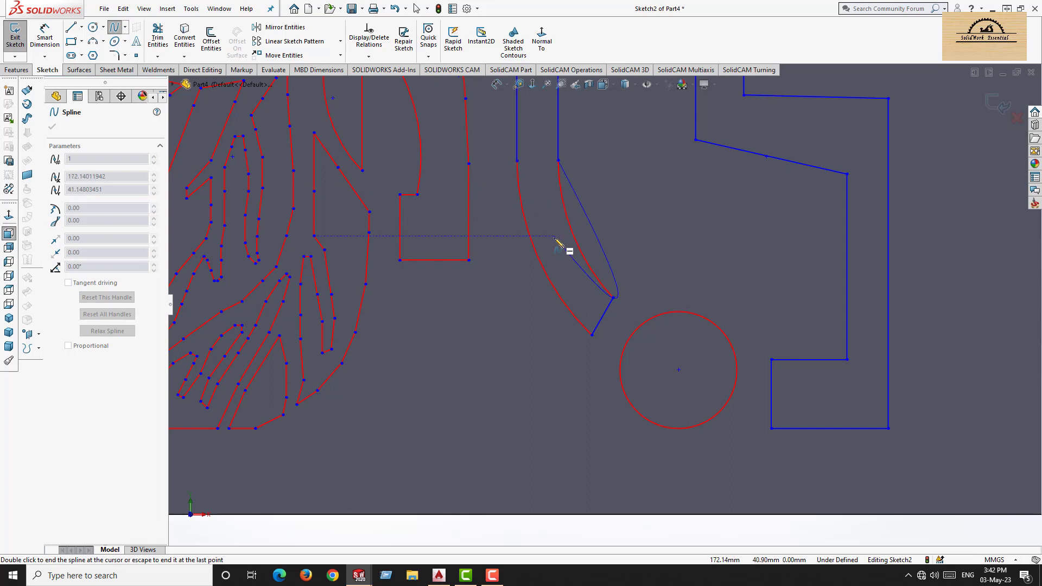
{"action": "key", "text": "Escape"}
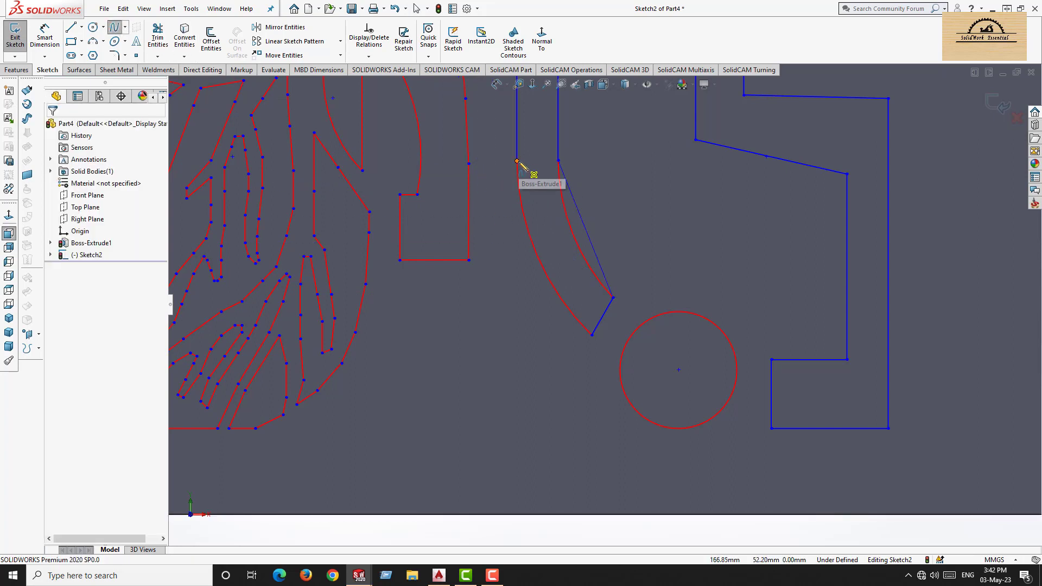
{"action": "left_click", "coordinate": [517, 161]}
{"action": "left_click", "coordinate": [592, 335]}
{"action": "key", "text": "Escape"}
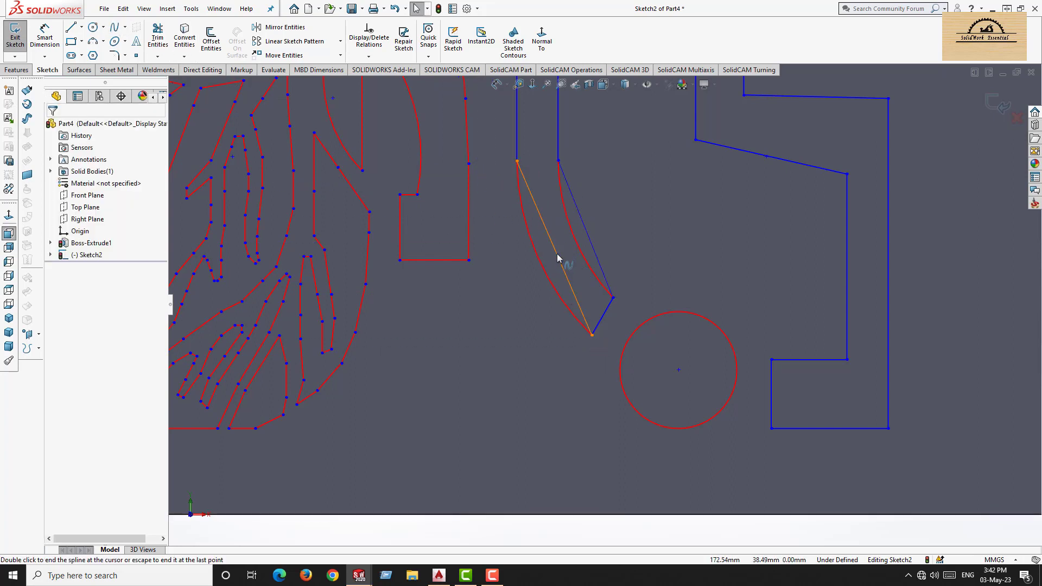
Bend the outer and inner splines with their tangent handles until they follow the curved stroke's original arcs.
{"action": "left_click", "coordinate": [557, 258]}
{"action": "left_click_drag", "start_coordinate": [547, 235], "coordinate": [519, 247]}
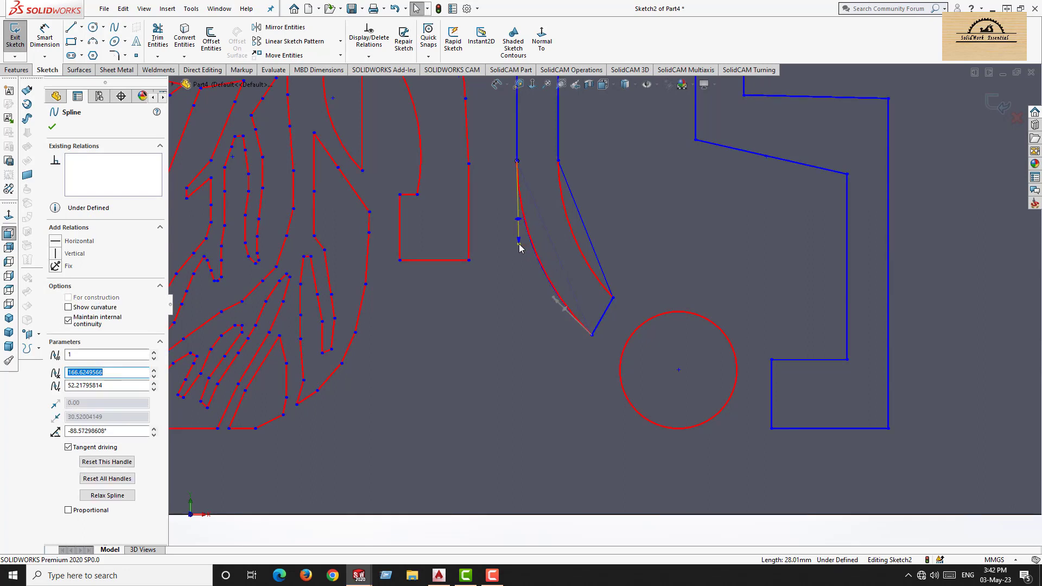
{"action": "left_click", "coordinate": [579, 222]}
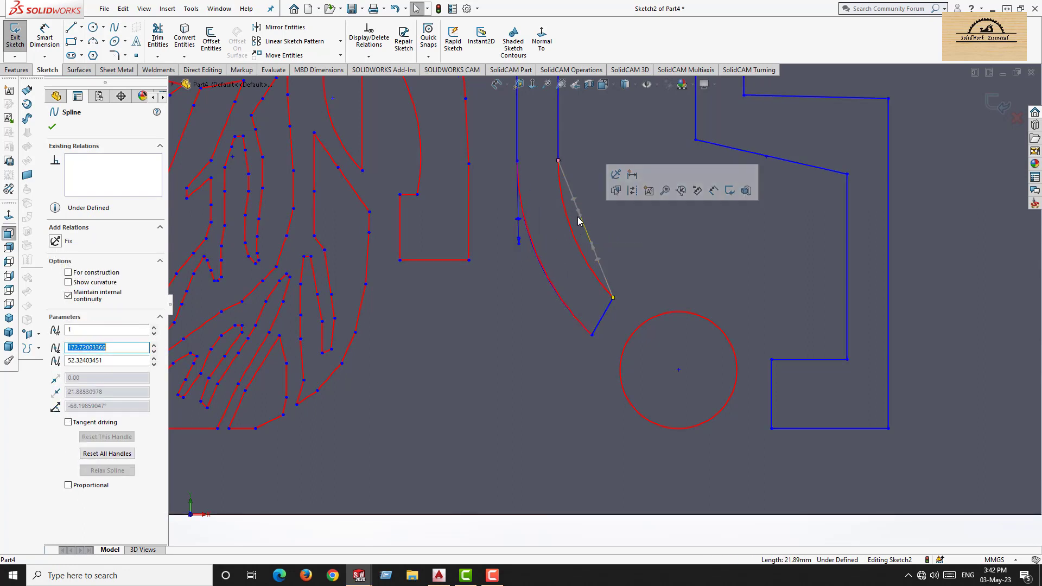
{"action": "left_click_drag", "start_coordinate": [577, 221], "coordinate": [563, 229]}
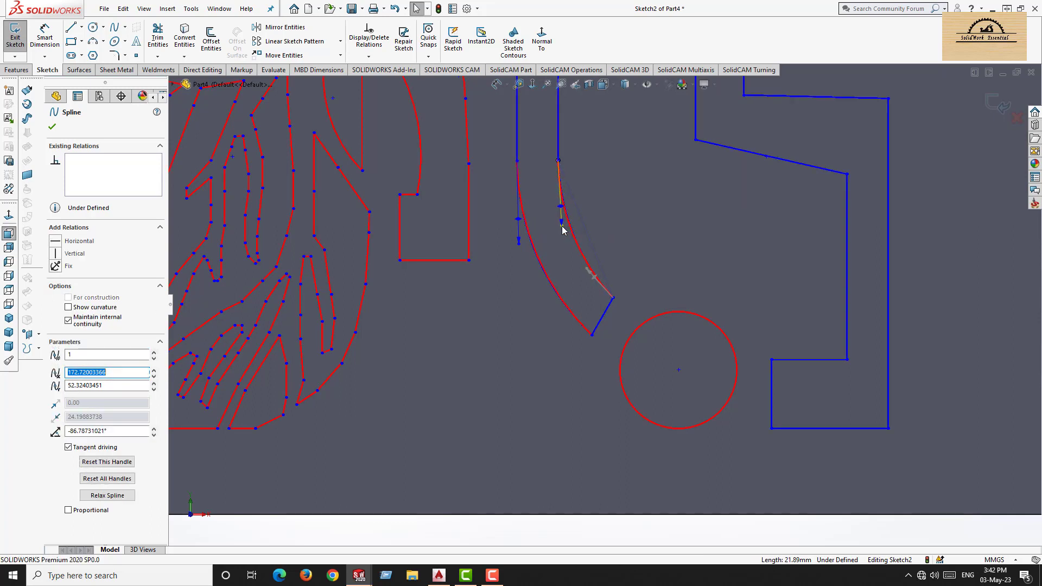
Delete the two original arcs of the curved stroke lying under the new splines.
{"action": "left_click", "coordinate": [557, 261]}
{"action": "left_click", "coordinate": [574, 244]}
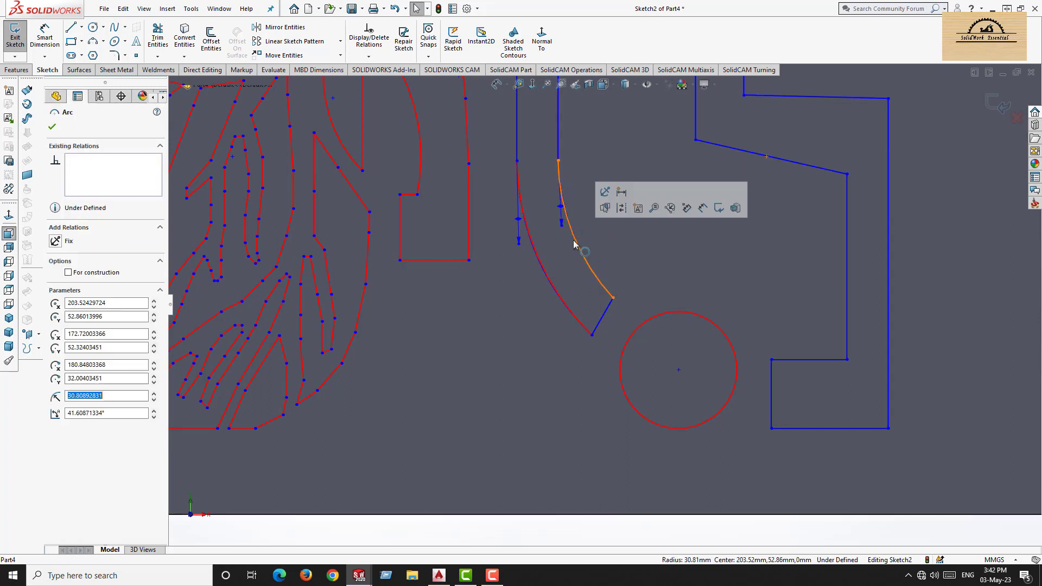
{"action": "left_click", "coordinate": [564, 242]}
{"action": "scroll", "coordinate": [547, 262], "scroll_direction": "up", "scroll_amount": 5}
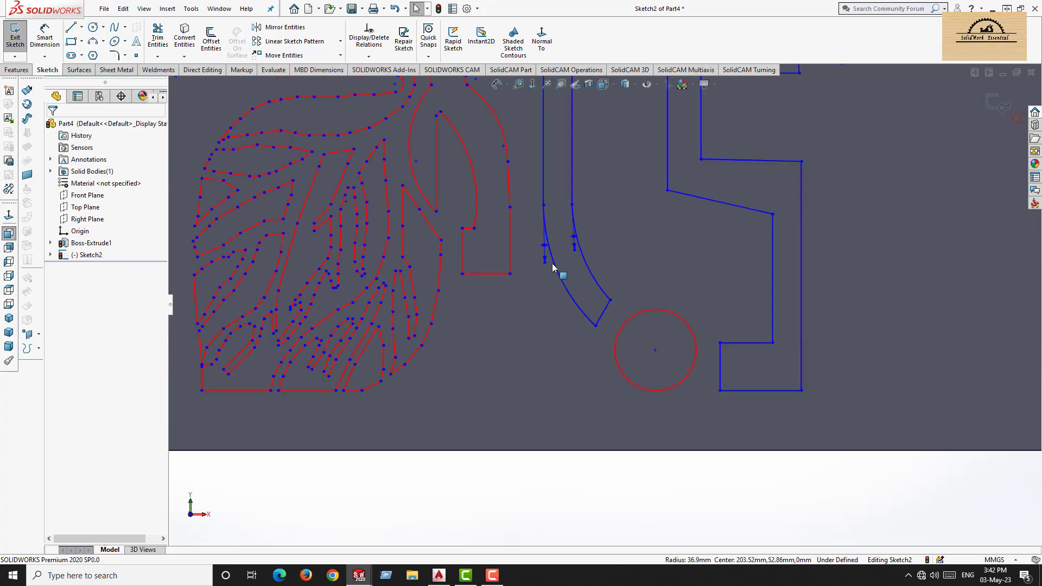
{"action": "scroll", "coordinate": [607, 233], "scroll_direction": "down", "scroll_amount": 3}
Replace the short vertical end line of the bar with the leaf with a new line, about 9.1 mm, between the open endpoints.
{"action": "left_click", "coordinate": [593, 248]}
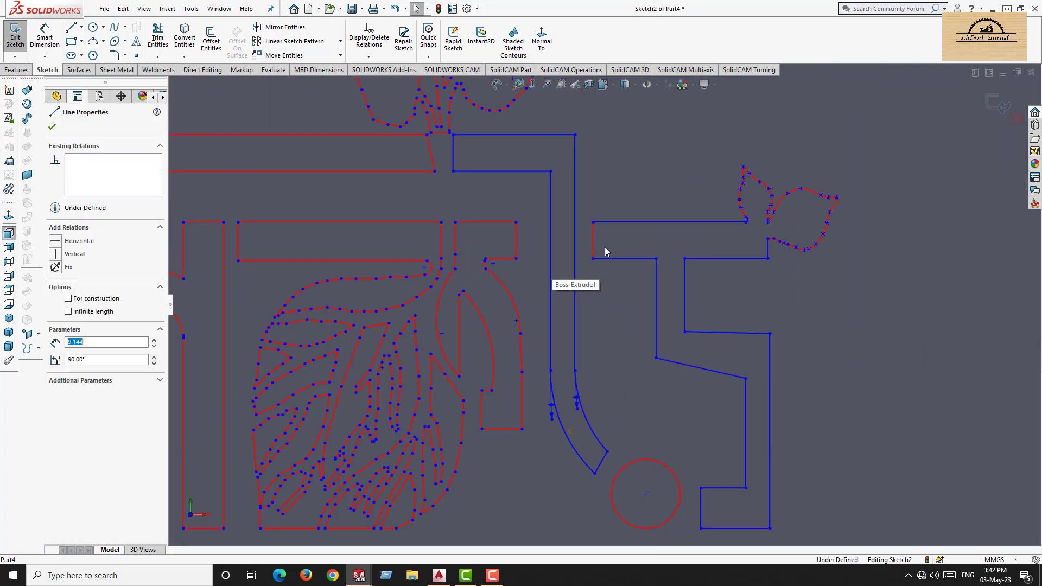
{"action": "key", "text": "Delete"}
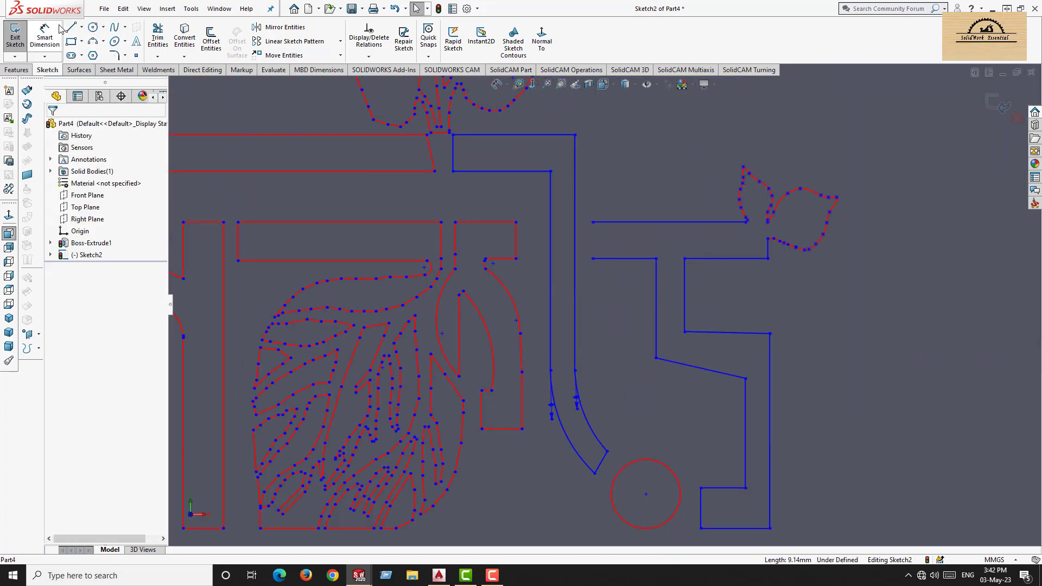
{"action": "left_click", "coordinate": [71, 27]}
{"action": "left_click_drag", "start_coordinate": [593, 222], "coordinate": [592, 259]}
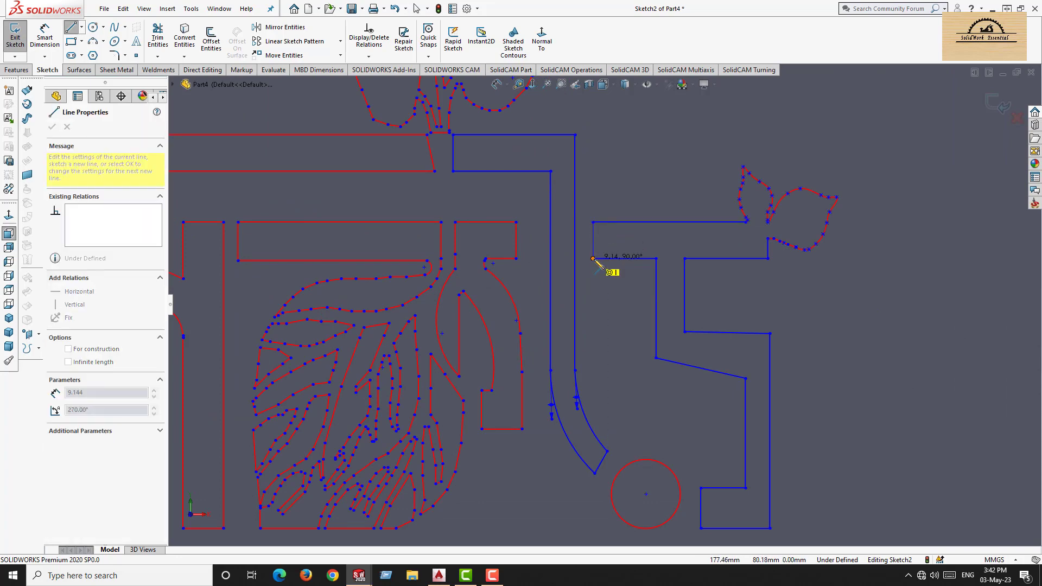
{"action": "scroll", "coordinate": [605, 304], "scroll_direction": "up", "scroll_amount": 3}
{"action": "scroll", "coordinate": [465, 314], "scroll_direction": "up", "scroll_amount": 2}
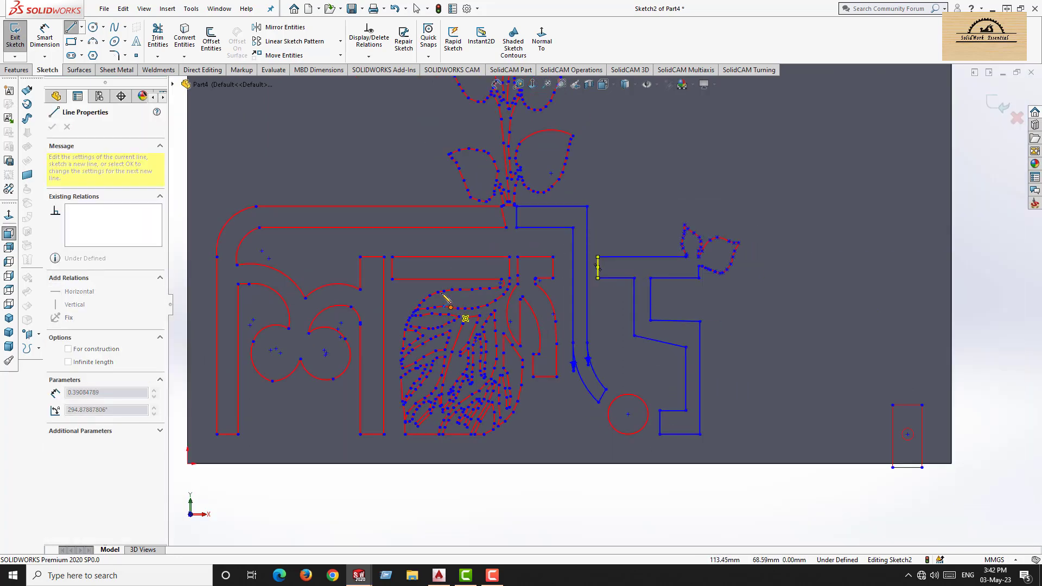
{"action": "scroll", "coordinate": [559, 226], "scroll_direction": "up", "scroll_amount": 2}
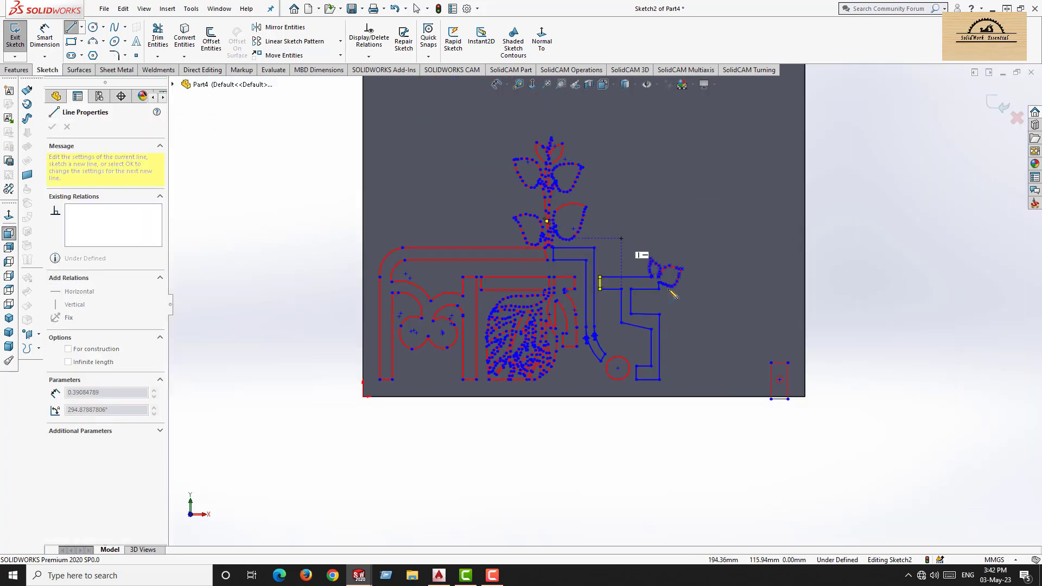
{"action": "right_click", "coordinate": [874, 362]}
{"action": "left_click", "coordinate": [890, 363]}
{"action": "scroll", "coordinate": [549, 148], "scroll_direction": "up", "scroll_amount": 2}
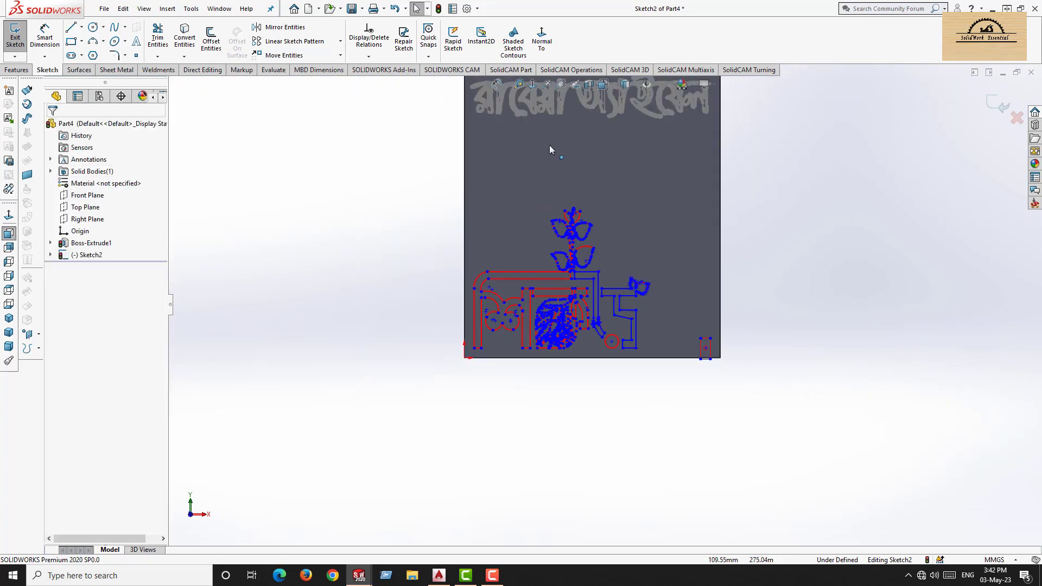
{"action": "scroll", "coordinate": [599, 314], "scroll_direction": "down", "scroll_amount": 4}
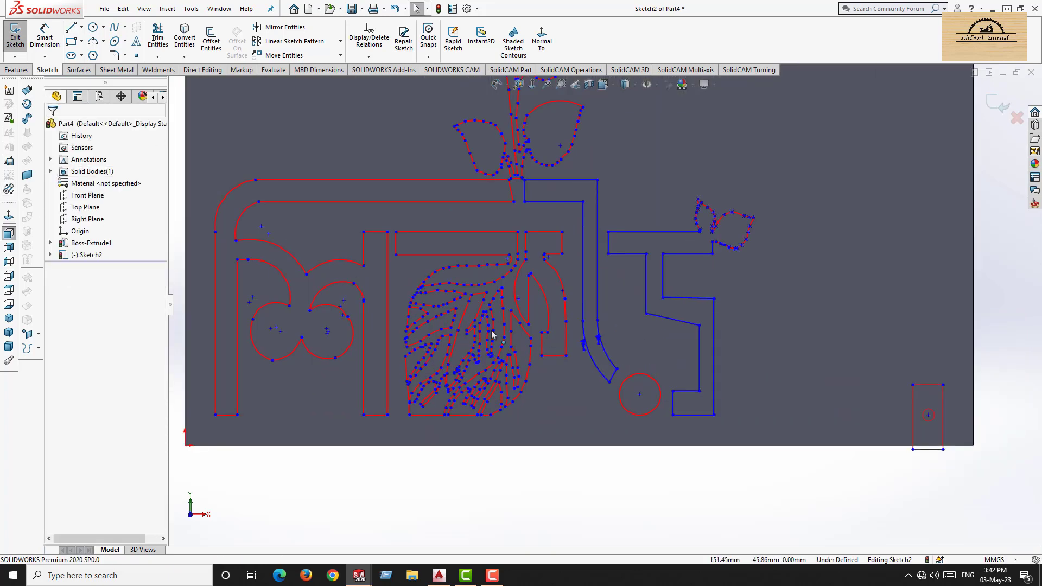
{"action": "left_click", "coordinate": [16, 69]}
{"action": "left_click", "coordinate": [162, 38]}
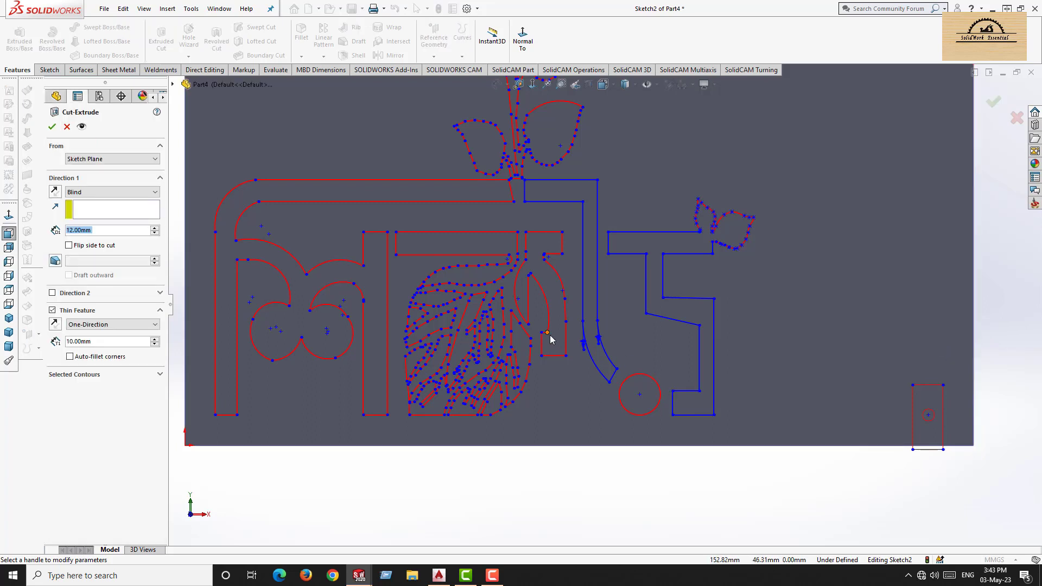
{"action": "left_click", "coordinate": [53, 310]}
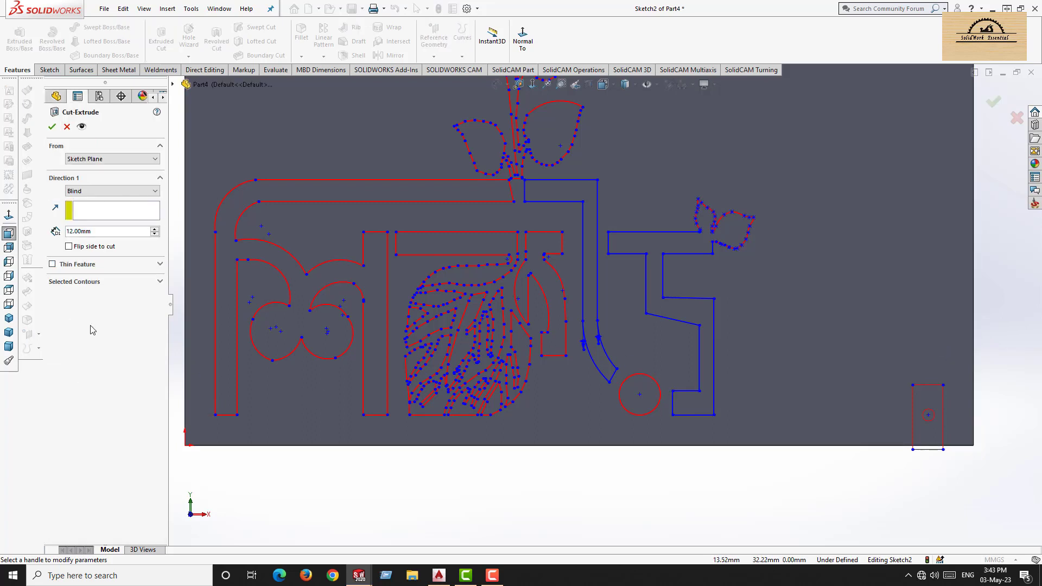
{"action": "left_click", "coordinate": [159, 282]}
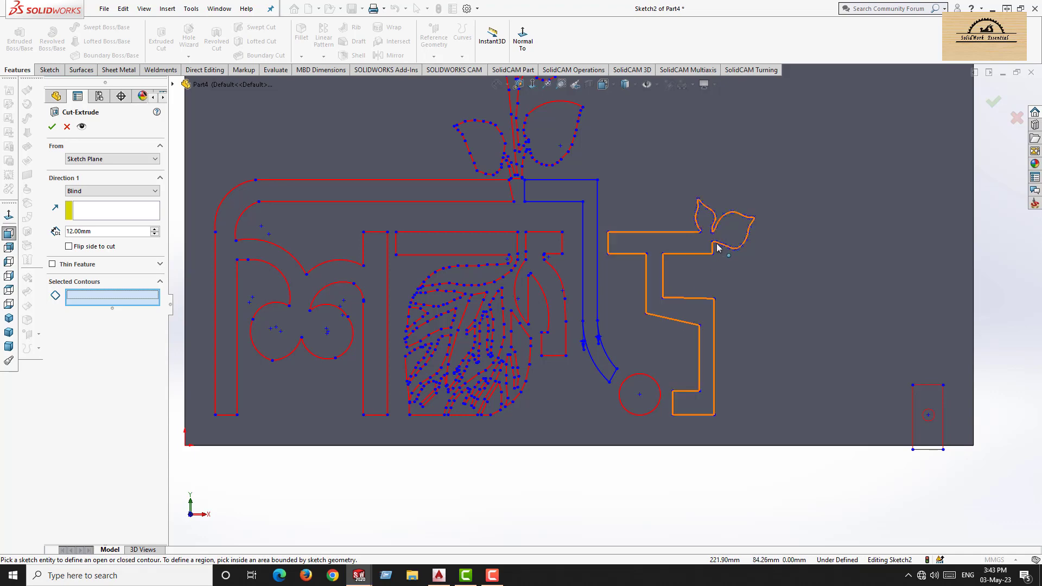
{"action": "scroll", "coordinate": [678, 275], "scroll_direction": "down", "scroll_amount": 3}
{"action": "scroll", "coordinate": [672, 295], "scroll_direction": "down", "scroll_amount": 1}
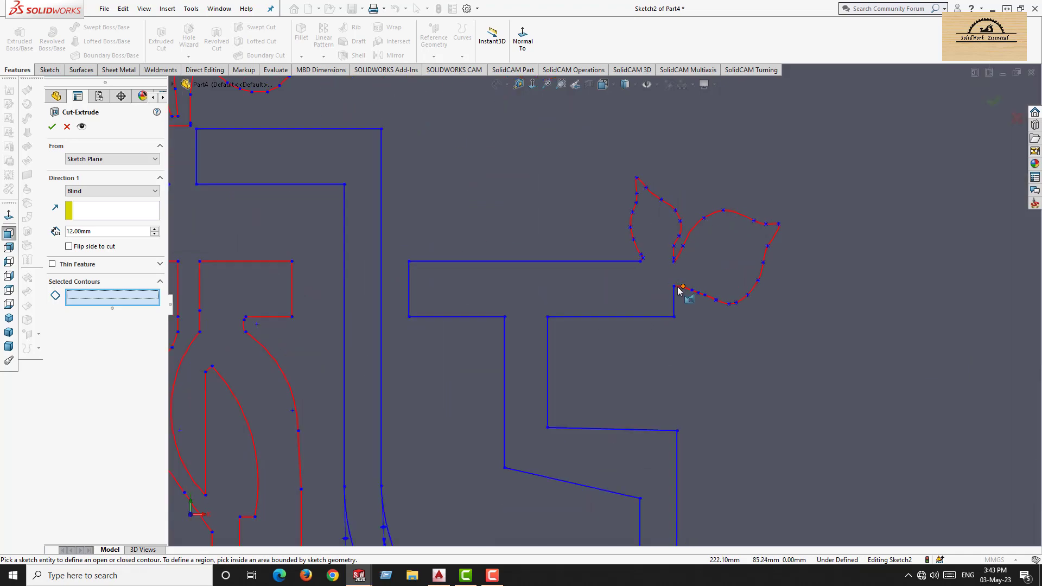
{"action": "scroll", "coordinate": [683, 293], "scroll_direction": "down", "scroll_amount": 2}
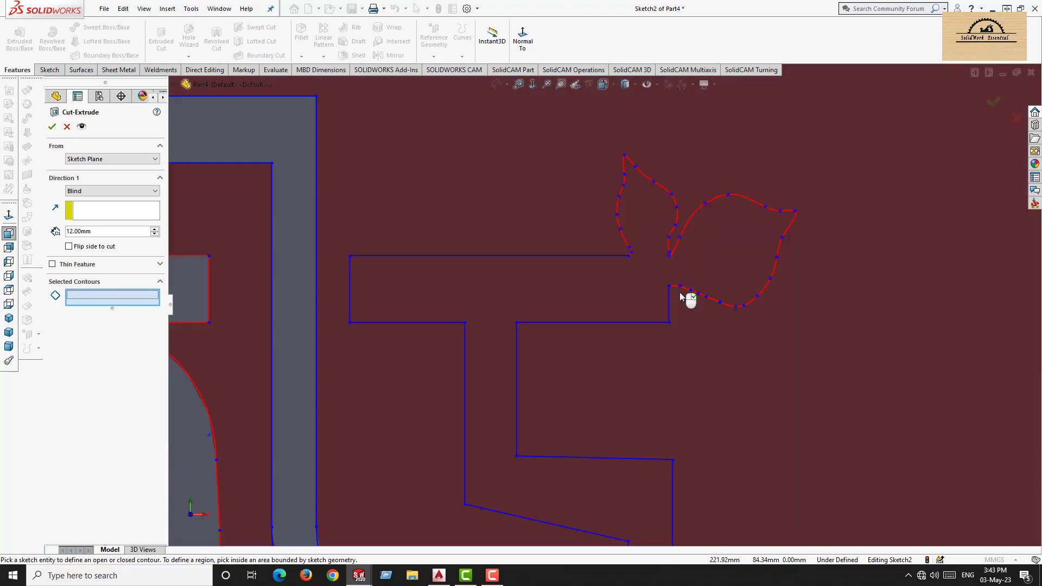
{"action": "left_click", "coordinate": [67, 127]}
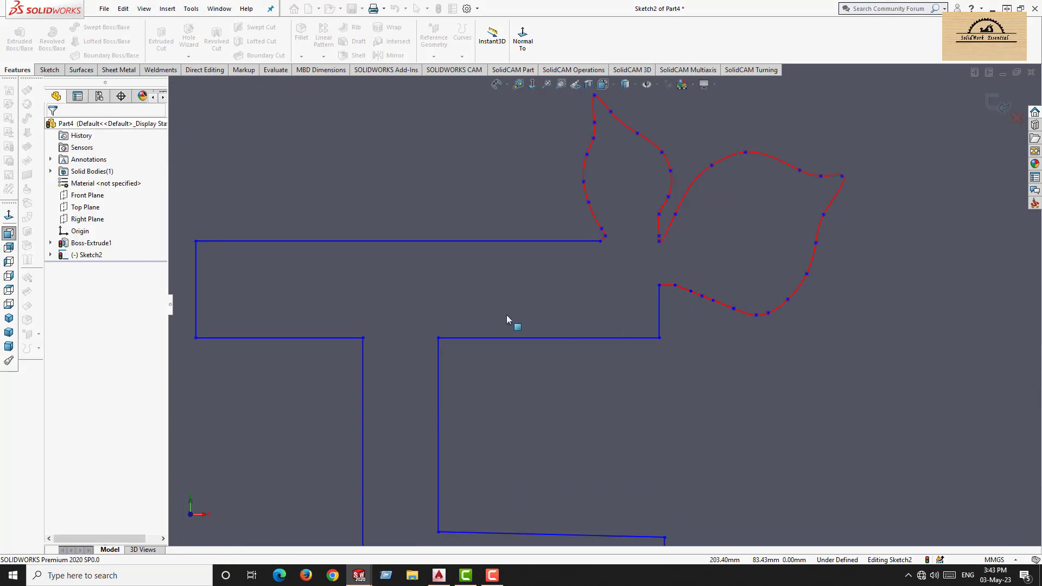
Replace the short horizontal line joining the bar's corner to the leaf's lower edge with a new line, about 1.5 mm.
{"action": "scroll", "coordinate": [734, 317], "scroll_direction": "down", "scroll_amount": 7}
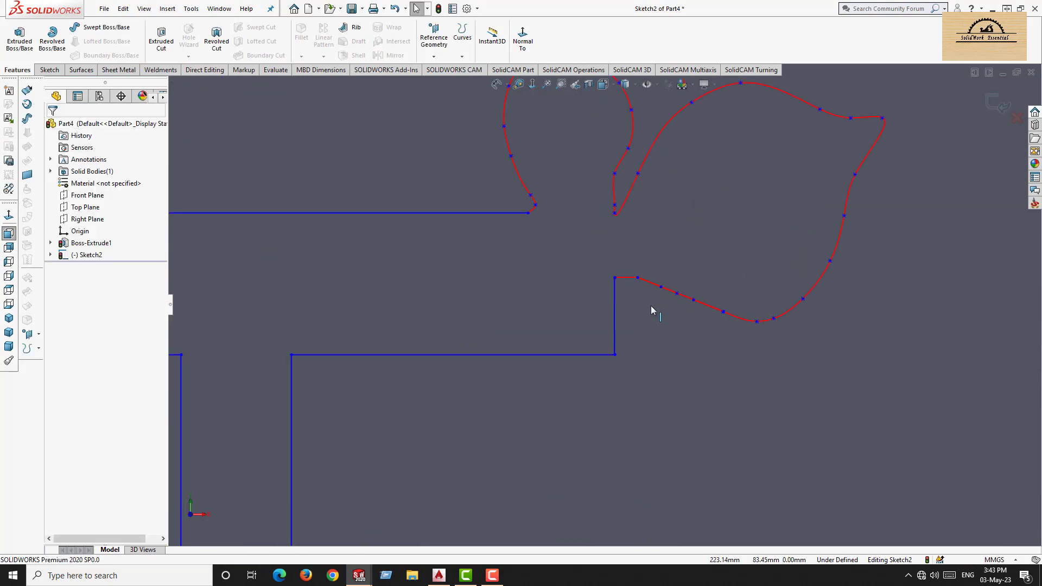
{"action": "left_click", "coordinate": [583, 238]}
{"action": "key", "text": "Delete"}
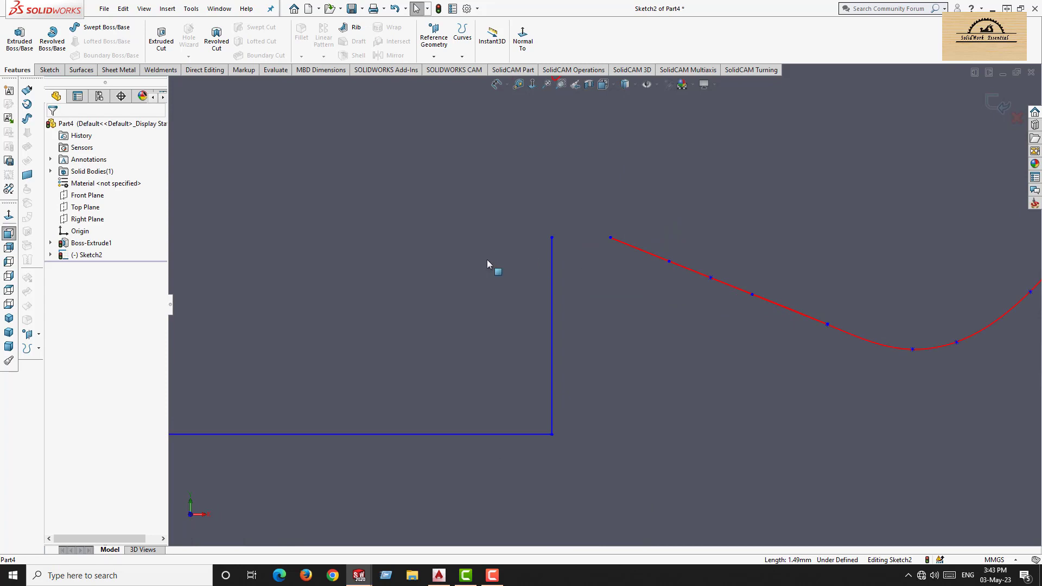
{"action": "left_click", "coordinate": [44, 70]}
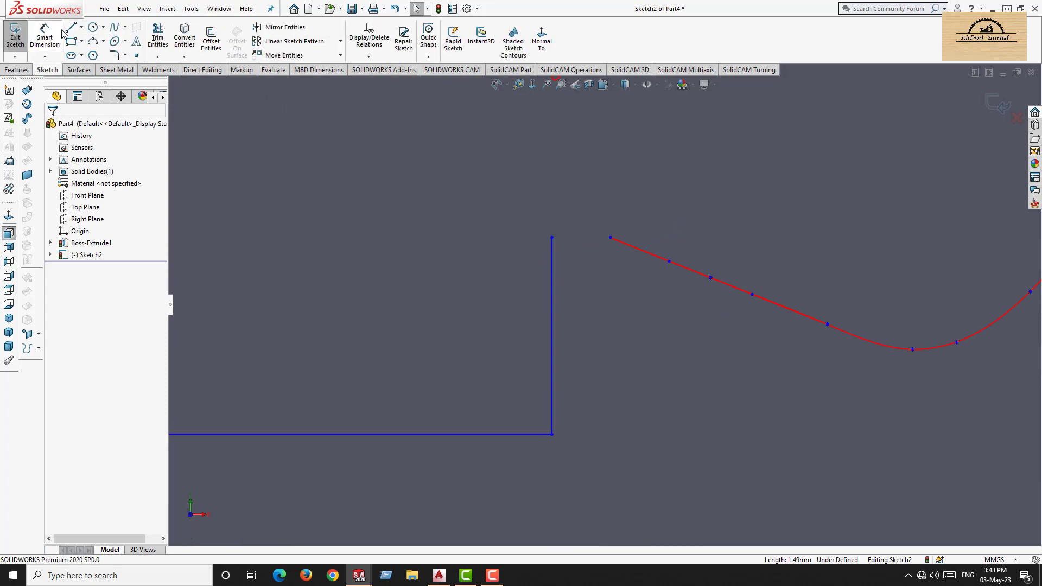
{"action": "left_click", "coordinate": [552, 237]}
{"action": "left_click", "coordinate": [611, 237]}
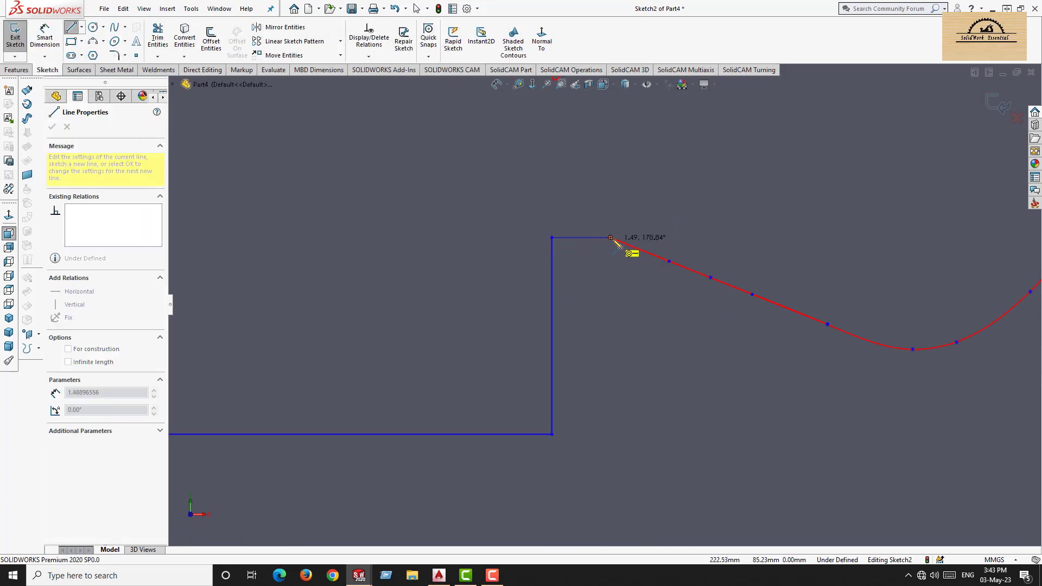
{"action": "scroll", "coordinate": [692, 303], "scroll_direction": "up", "scroll_amount": 6}
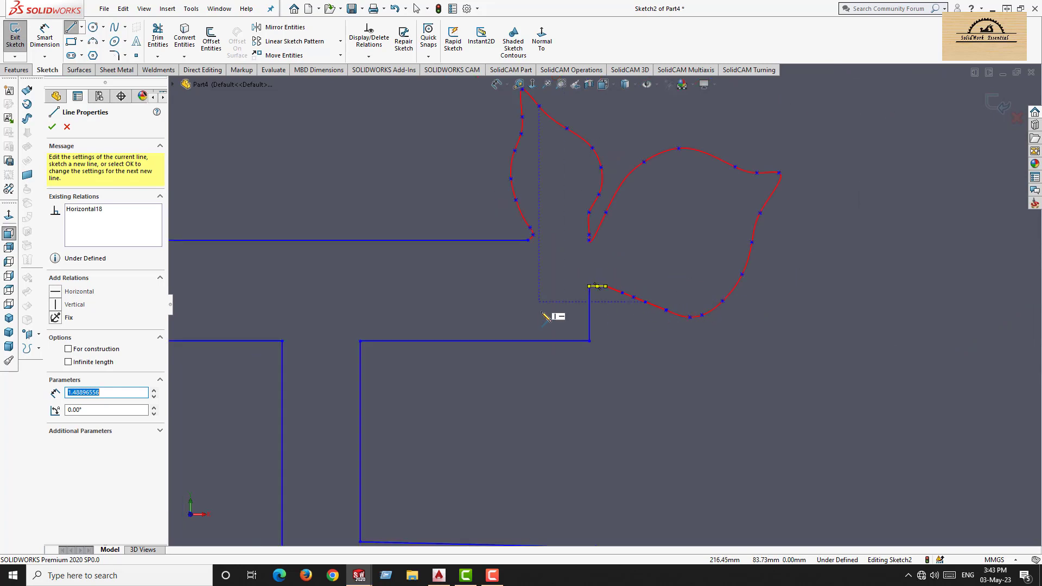
Examine the junctions between the bar and the leaf outline for open or mismatched endpoints.
{"action": "scroll", "coordinate": [527, 251], "scroll_direction": "down", "scroll_amount": 4}
{"action": "scroll", "coordinate": [553, 251], "scroll_direction": "down", "scroll_amount": 3}
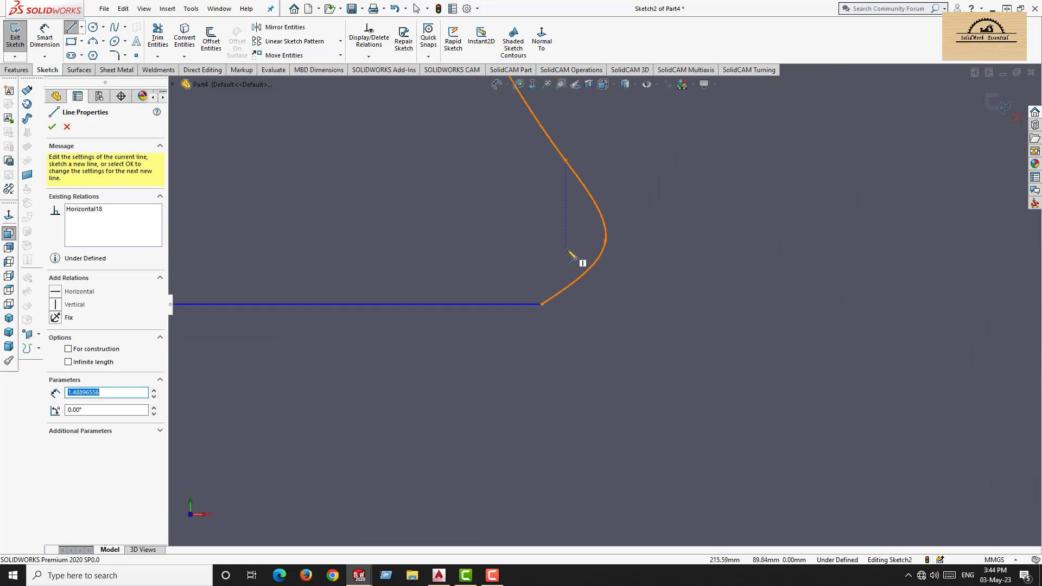
{"action": "scroll", "coordinate": [611, 186], "scroll_direction": "up", "scroll_amount": 3}
{"action": "scroll", "coordinate": [682, 391], "scroll_direction": "down", "scroll_amount": 6}
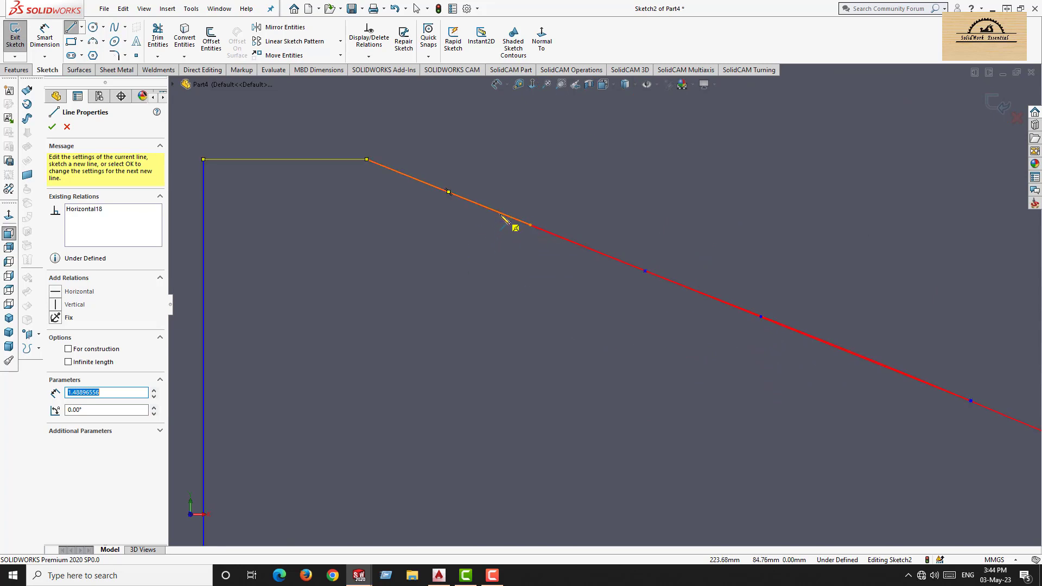
{"action": "key", "text": "Escape"}
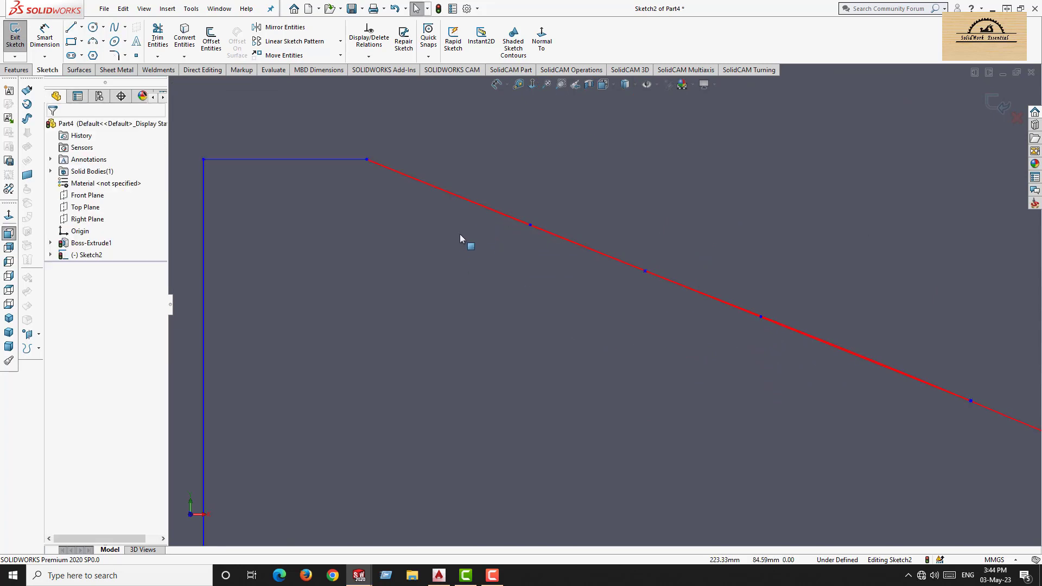
{"action": "left_click", "coordinate": [505, 218]}
{"action": "left_click", "coordinate": [516, 249]}
{"action": "scroll", "coordinate": [537, 262], "scroll_direction": "up", "scroll_amount": 5}
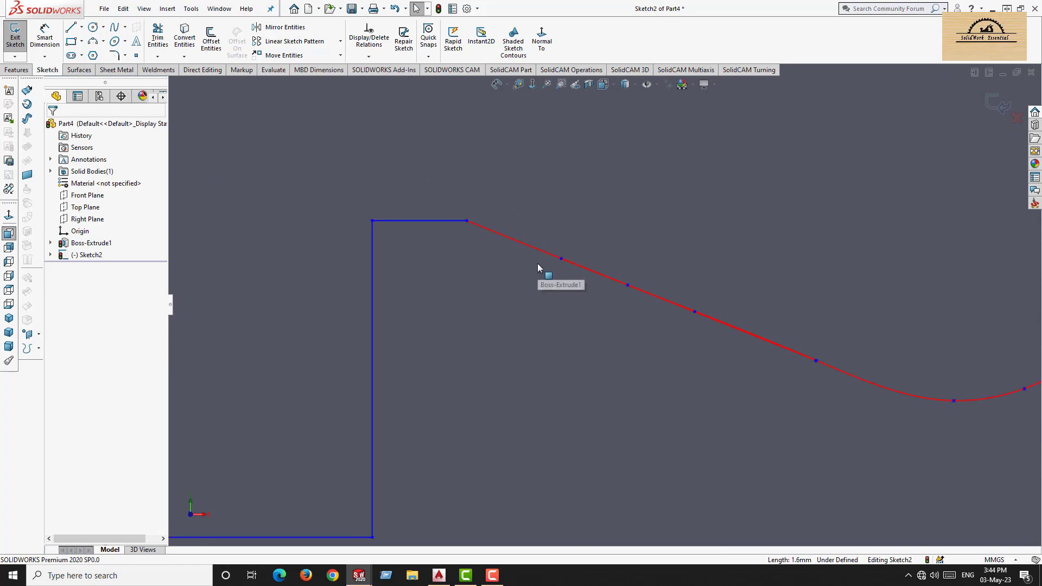
{"action": "scroll", "coordinate": [552, 298], "scroll_direction": "up", "scroll_amount": 8}
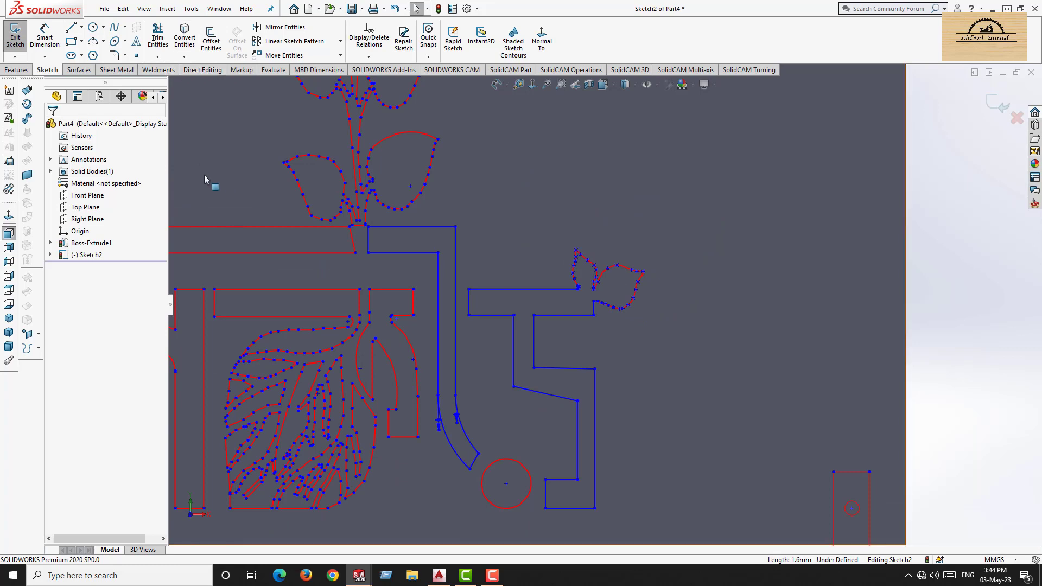
Try an Extruded Cut without Thin Feature, selecting the large letter contour with the two round lobes as its first region.
{"action": "scroll", "coordinate": [375, 274], "scroll_direction": "down", "scroll_amount": 3}
{"action": "scroll", "coordinate": [360, 237], "scroll_direction": "up", "scroll_amount": 5}
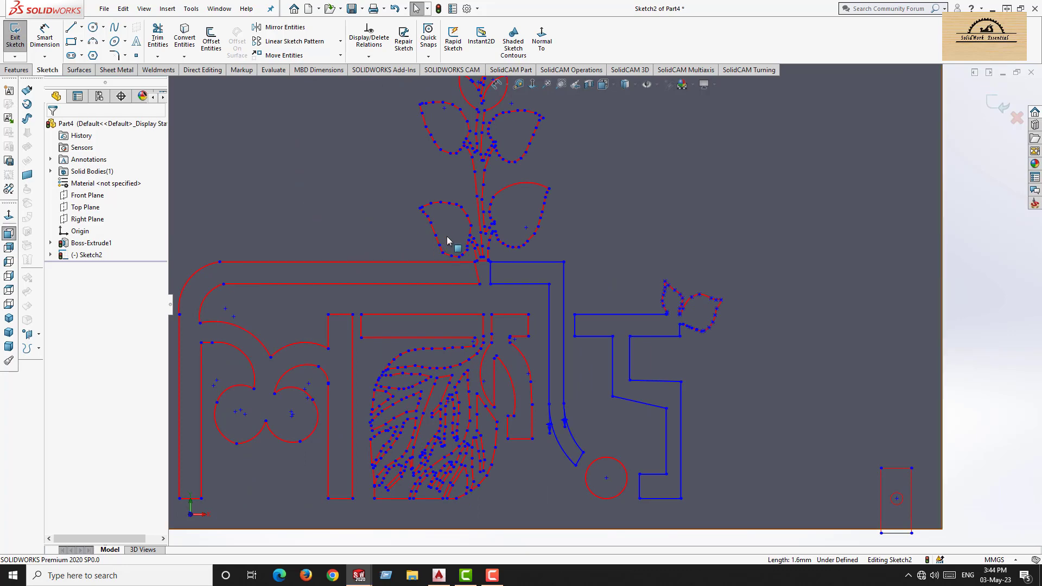
{"action": "scroll", "coordinate": [447, 236], "scroll_direction": "down", "scroll_amount": 5}
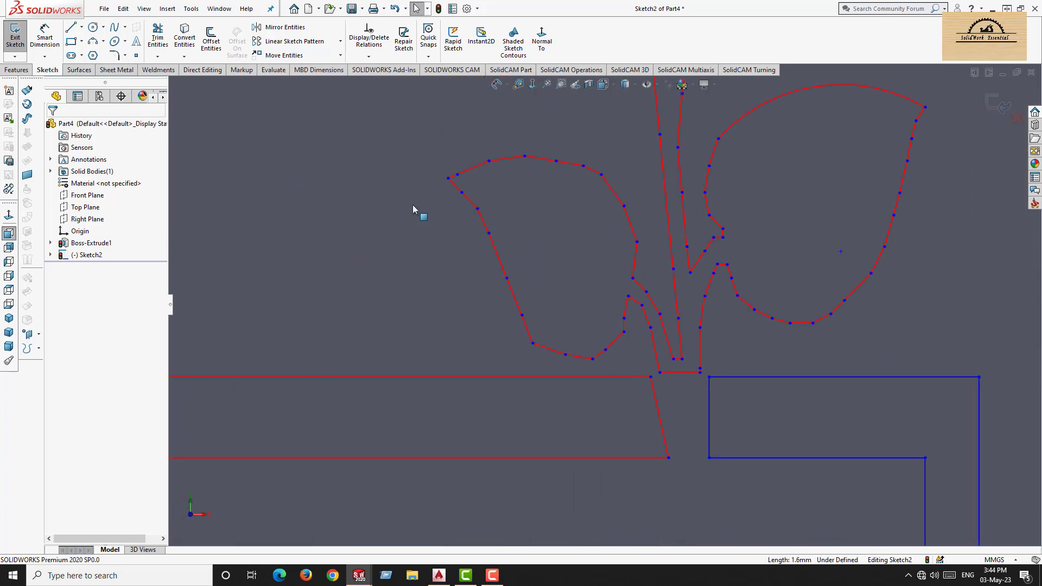
{"action": "left_click", "coordinate": [18, 69]}
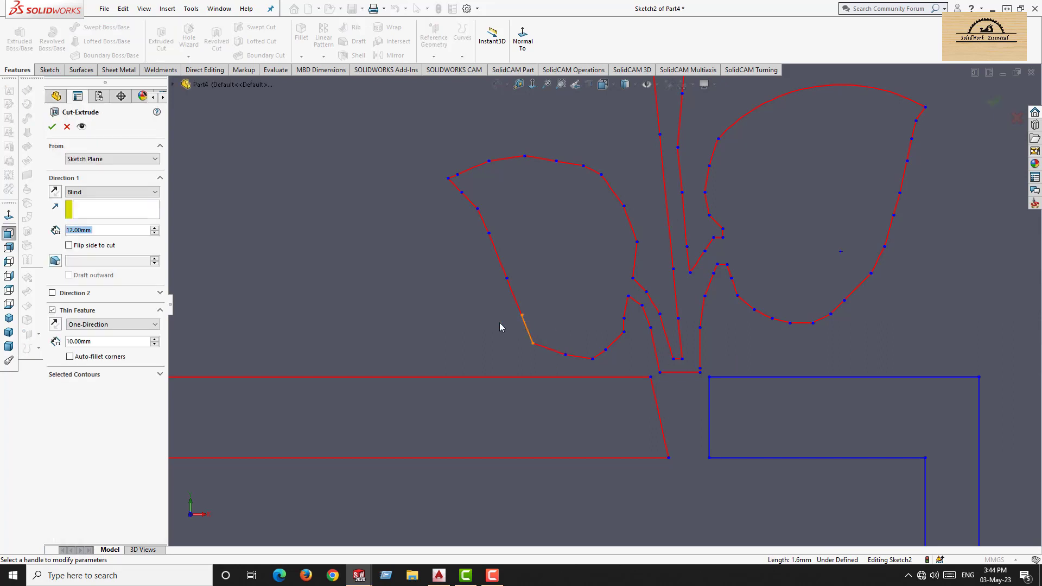
{"action": "left_click", "coordinate": [52, 311]}
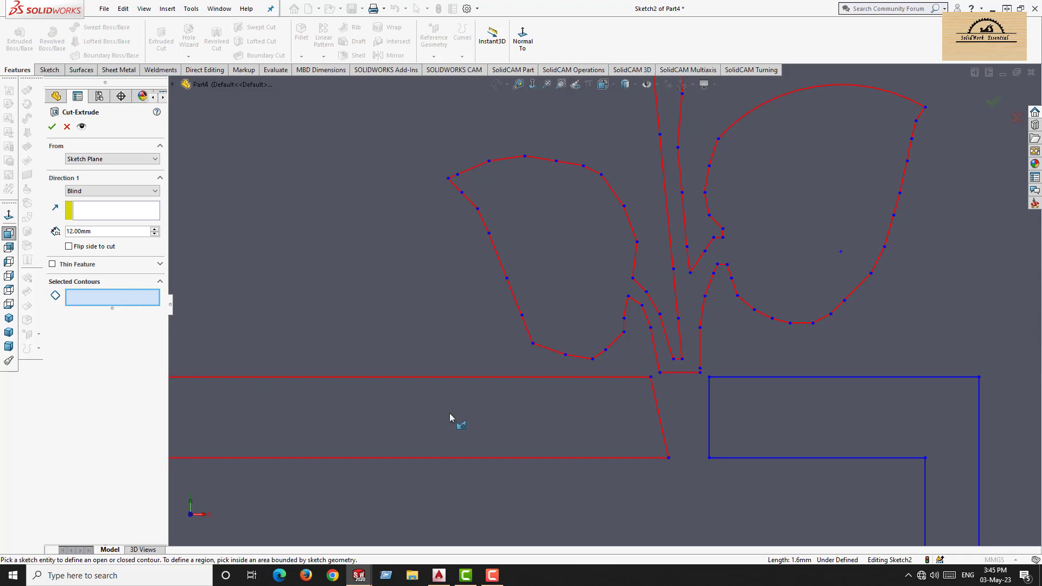
{"action": "scroll", "coordinate": [513, 423], "scroll_direction": "up", "scroll_amount": 5}
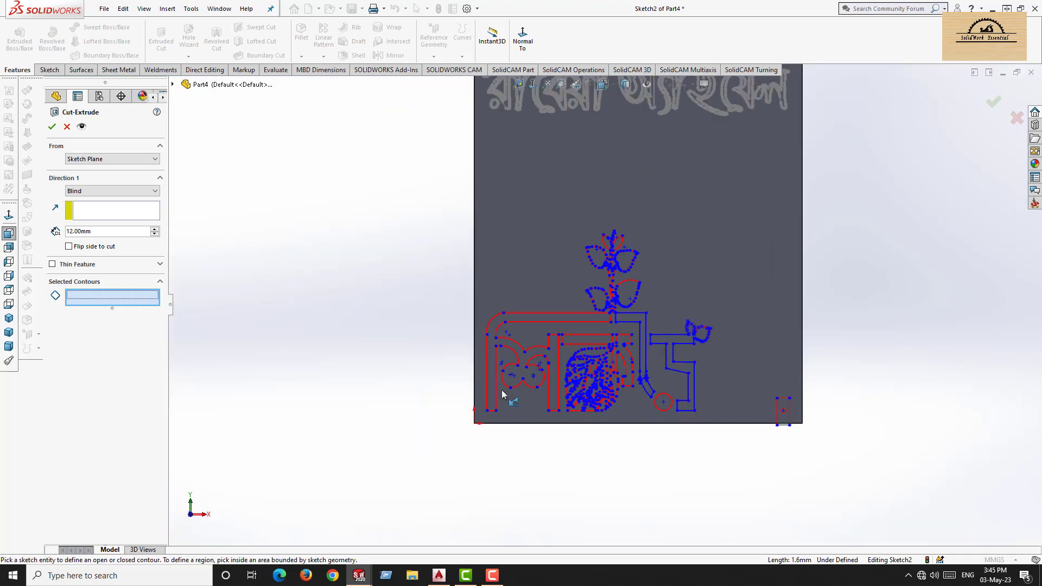
{"action": "scroll", "coordinate": [515, 369], "scroll_direction": "down", "scroll_amount": 3}
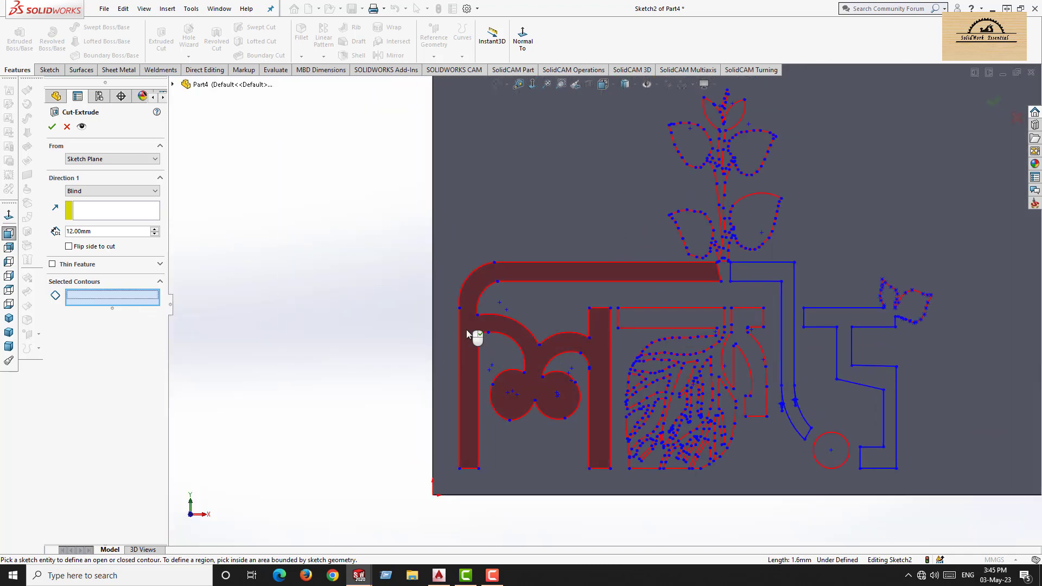
{"action": "left_click", "coordinate": [594, 364]}
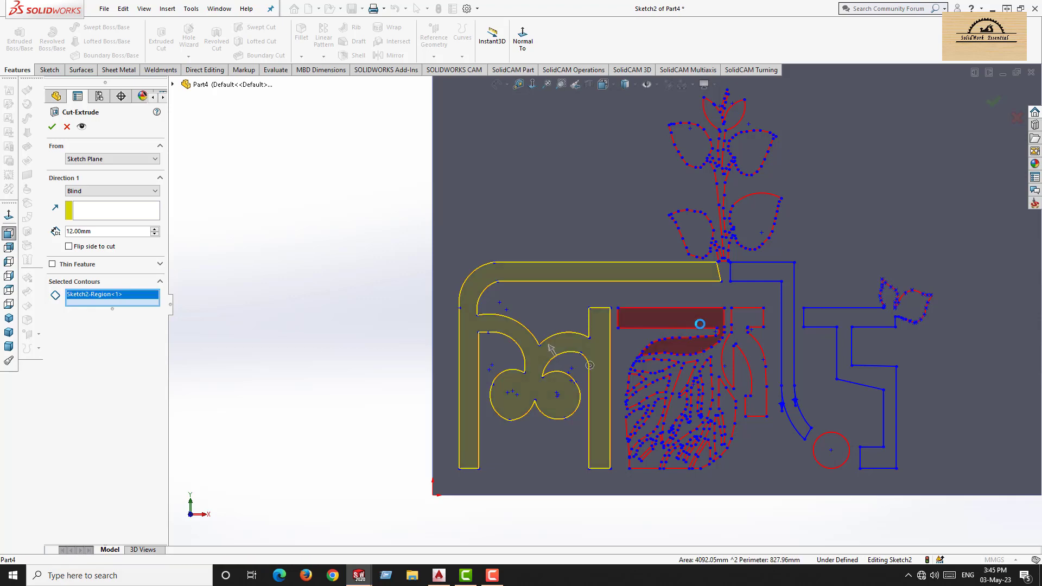
Add the horizontal bar, the leafy plant, the bent curved stroke and the short hooked stroke to the cut's contours.
{"action": "left_click", "coordinate": [699, 324]}
{"action": "left_click", "coordinate": [702, 240]}
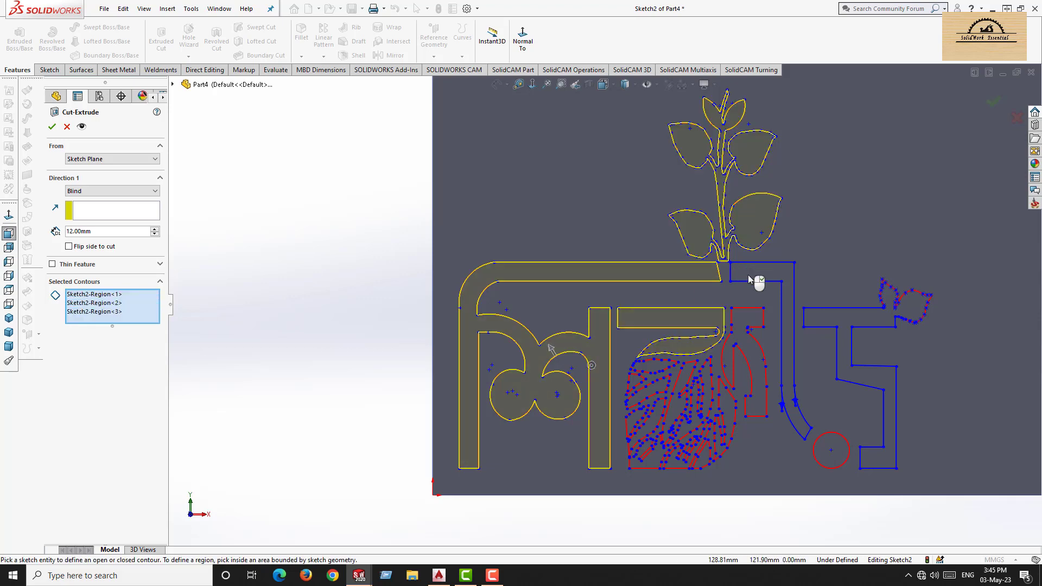
{"action": "left_click", "coordinate": [749, 279]}
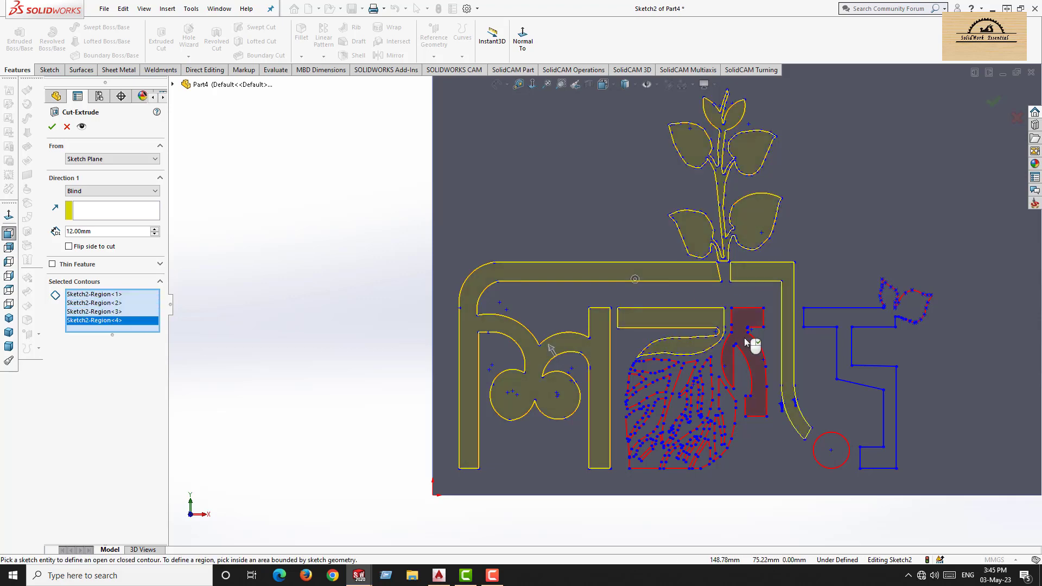
{"action": "left_click", "coordinate": [743, 338]}
{"action": "scroll", "coordinate": [690, 426], "scroll_direction": "down", "scroll_amount": 2}
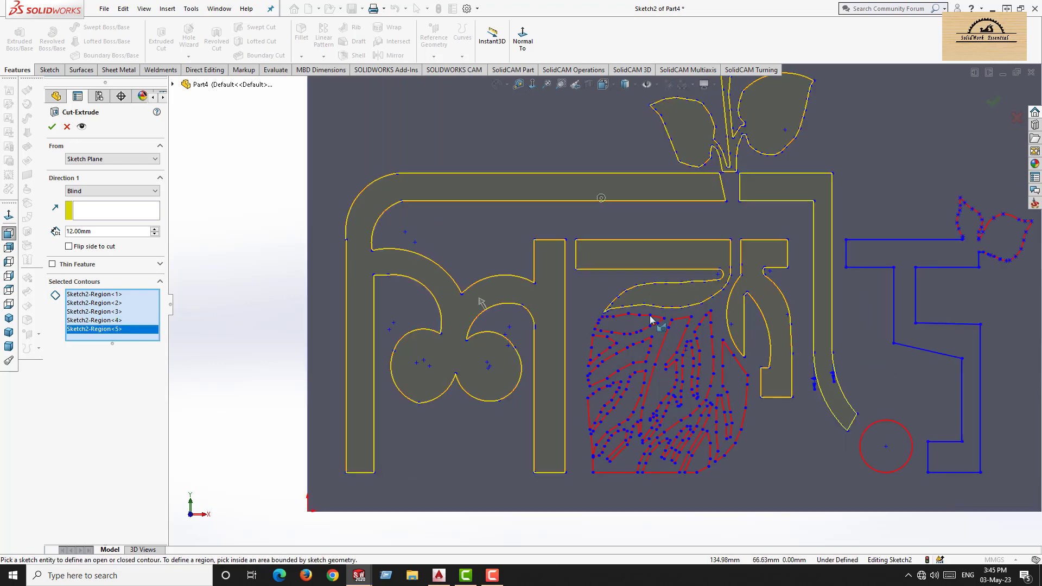
Add the vein-separated segments of the large leaf to the cut's selected contours.
{"action": "left_click", "coordinate": [633, 323]}
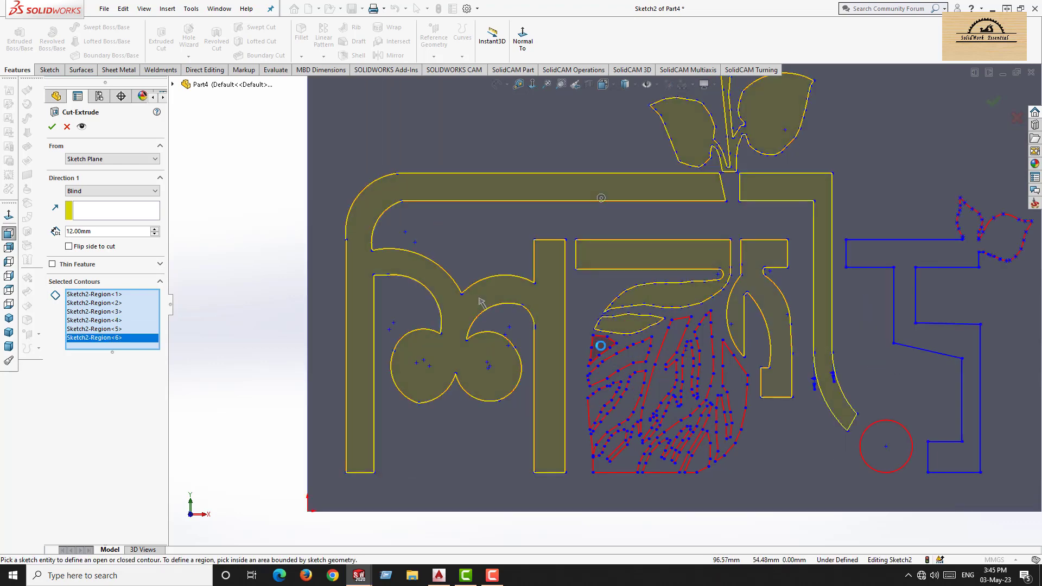
{"action": "left_click", "coordinate": [636, 356]}
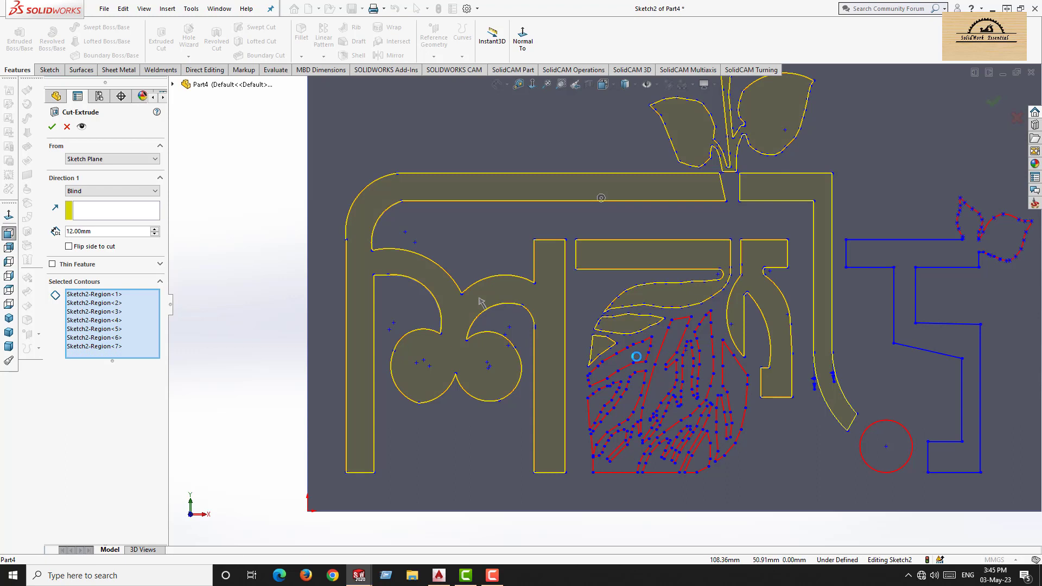
{"action": "left_click", "coordinate": [604, 402]}
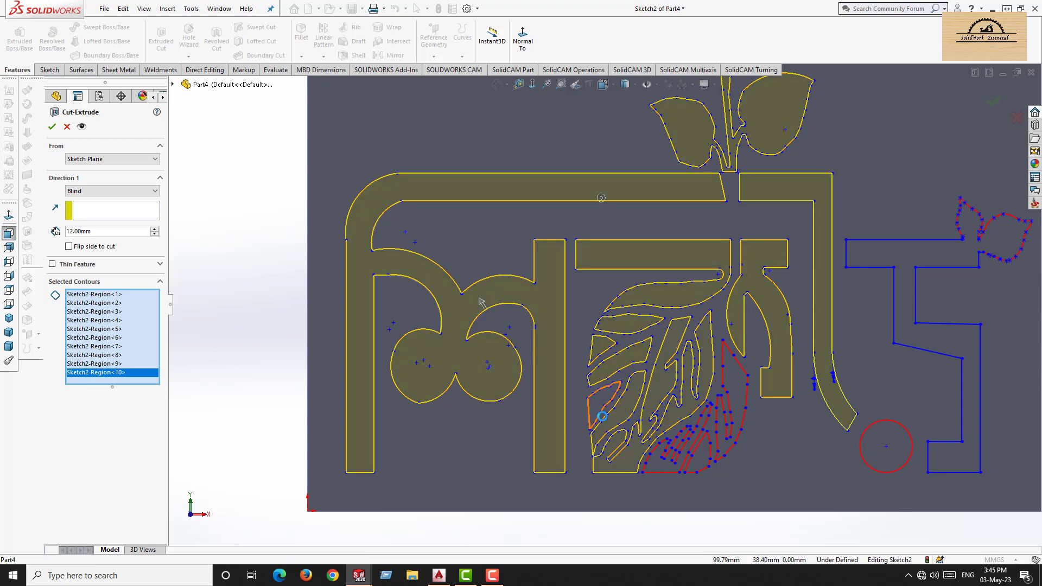
{"action": "left_click", "coordinate": [746, 406]}
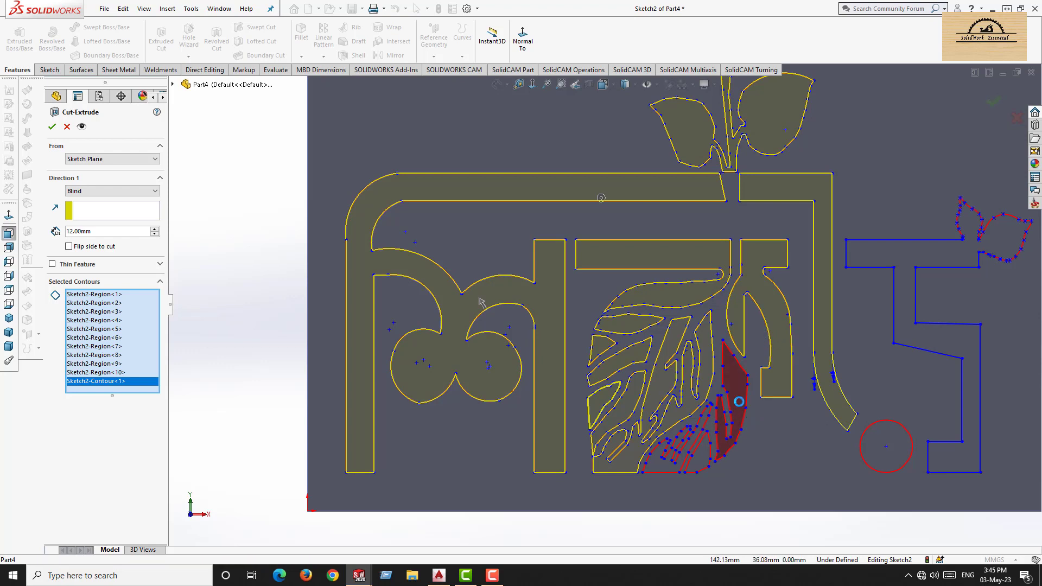
{"action": "left_click", "coordinate": [663, 468]}
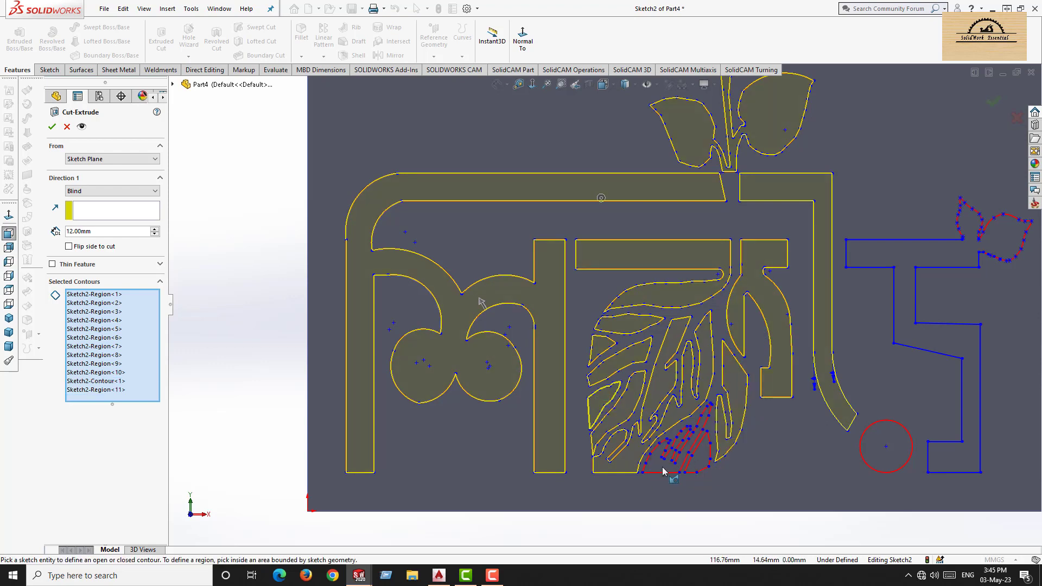
{"action": "left_click", "coordinate": [699, 460]}
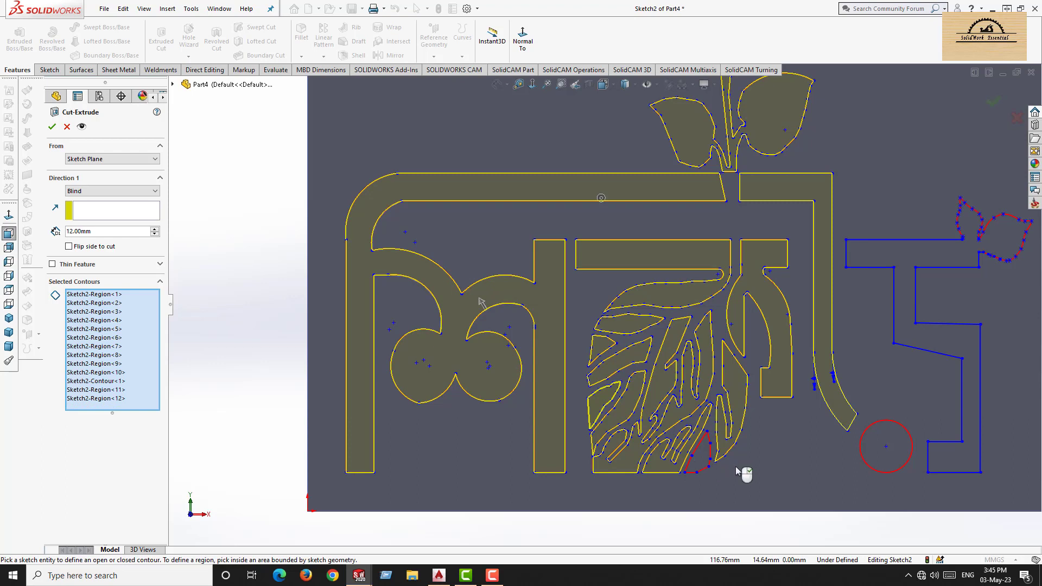
{"action": "left_click", "coordinate": [695, 460]}
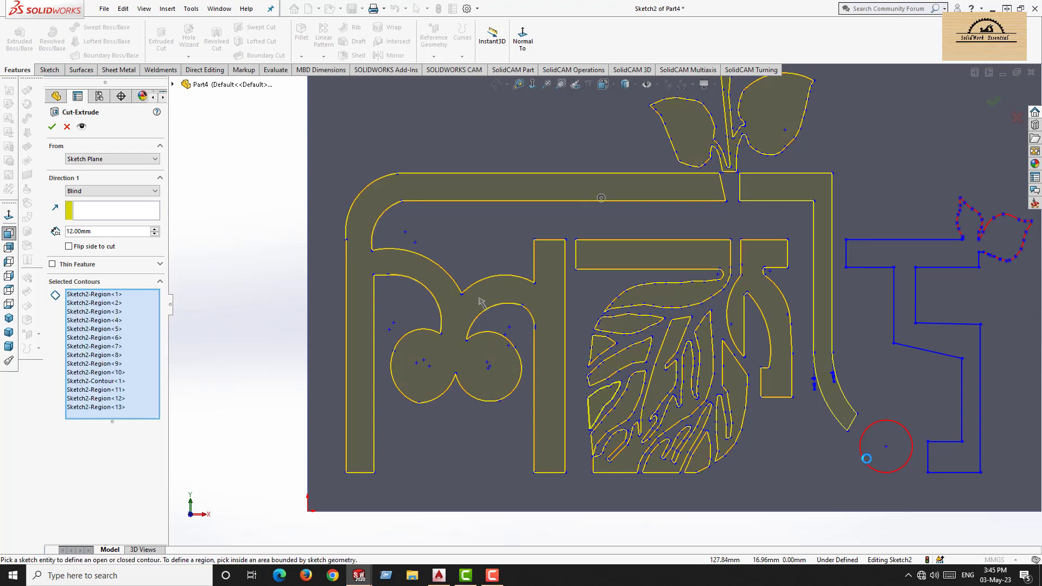
Add the circle to the selected contours and cancel the Extruded Cut.
{"action": "left_click", "coordinate": [885, 461]}
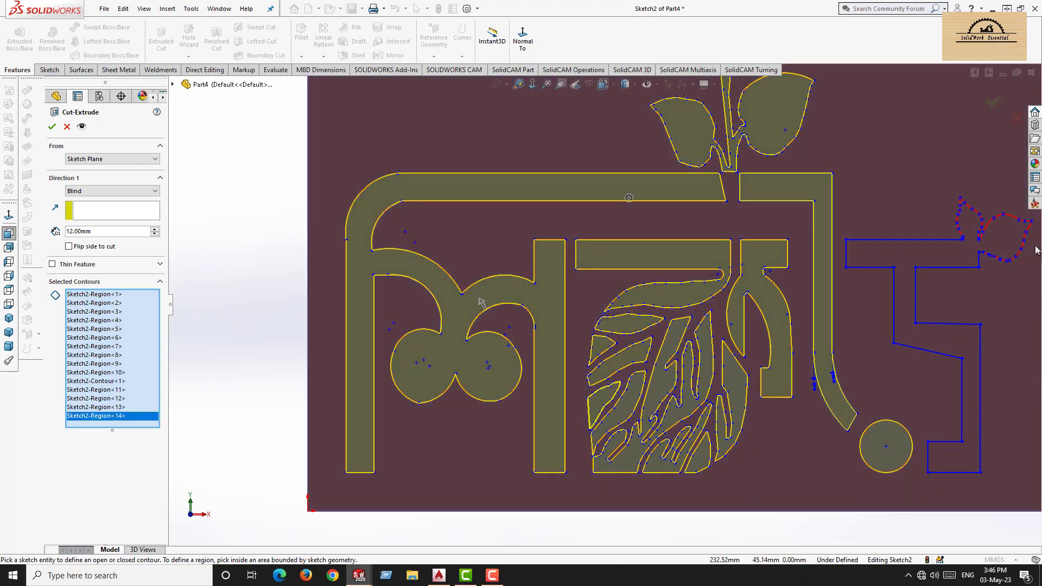
{"action": "scroll", "coordinate": [884, 349], "scroll_direction": "up", "scroll_amount": 2}
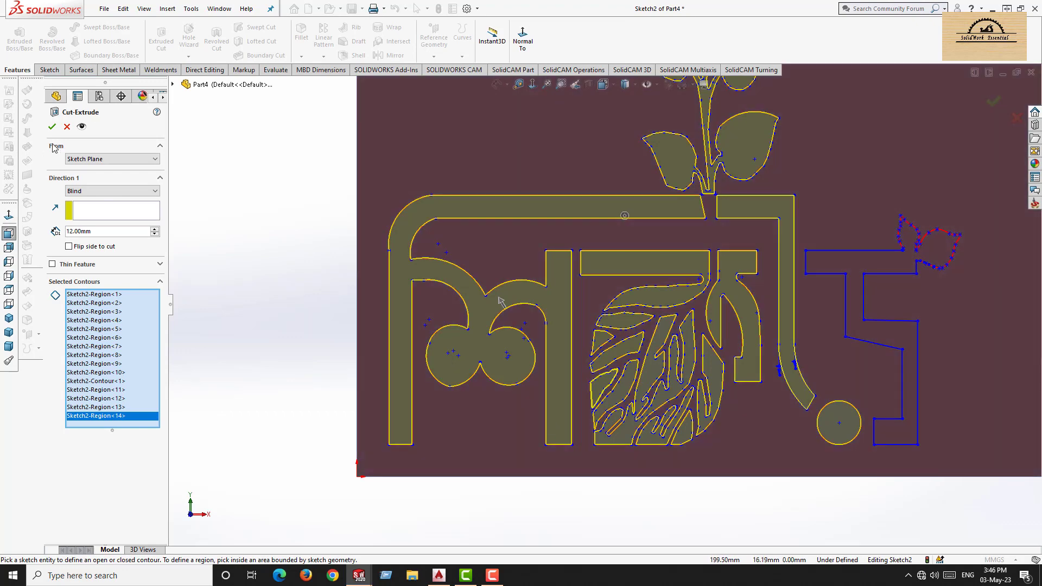
{"action": "left_click", "coordinate": [67, 127]}
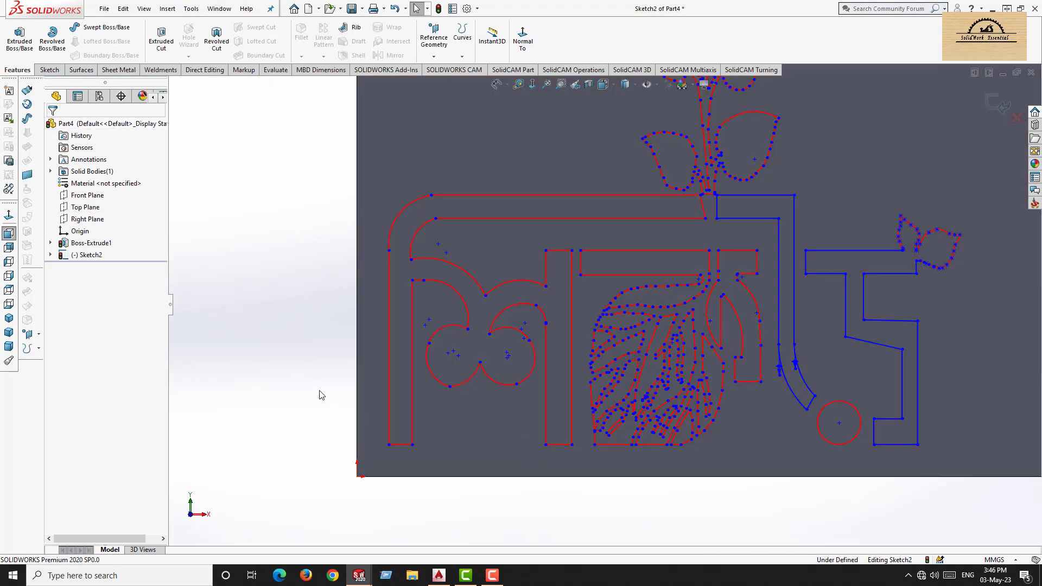
Delete the leaf outline's spline on the last letter's bar and undo the deletion.
{"action": "scroll", "coordinate": [732, 319], "scroll_direction": "down", "scroll_amount": 3}
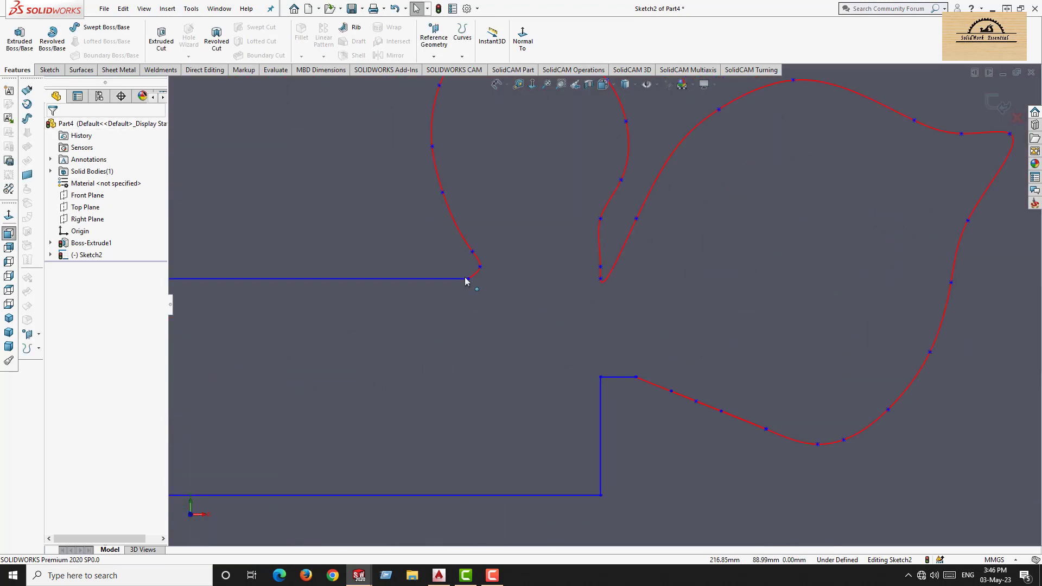
{"action": "left_click", "coordinate": [477, 272]}
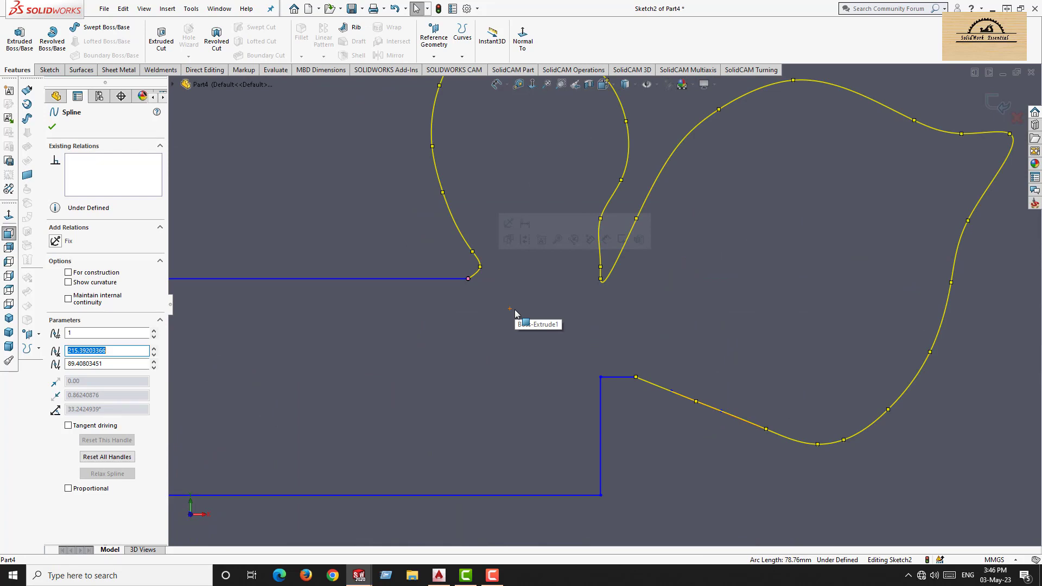
{"action": "key", "text": "Delete"}
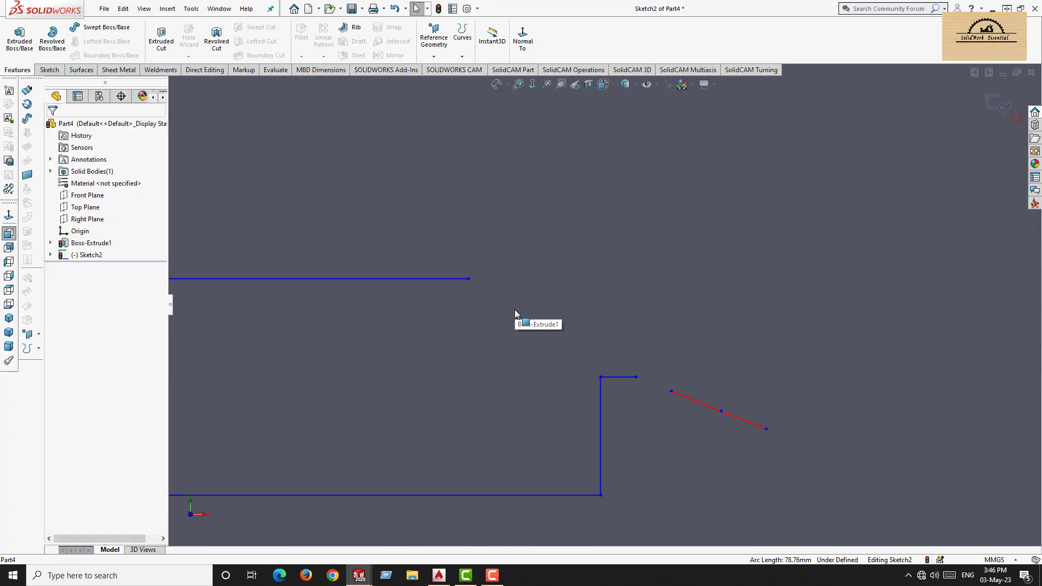
{"action": "key", "text": "ctrl+z"}
Delete the two short line segments overlapping the spline along the lower edge of the last letter's leaf.
{"action": "left_click", "coordinate": [702, 407]}
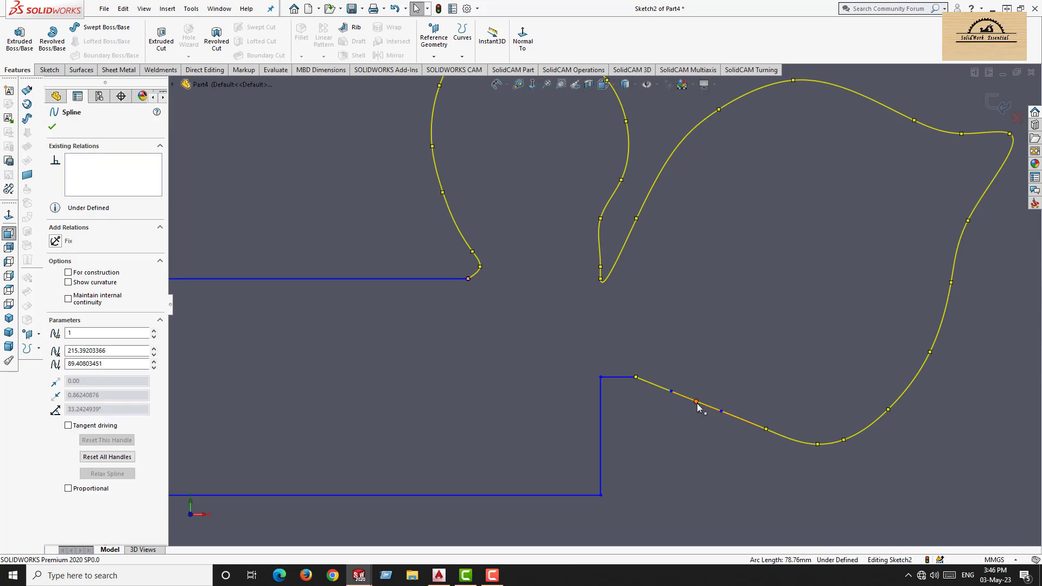
{"action": "left_click", "coordinate": [702, 407]}
{"action": "key", "text": "Delete"}
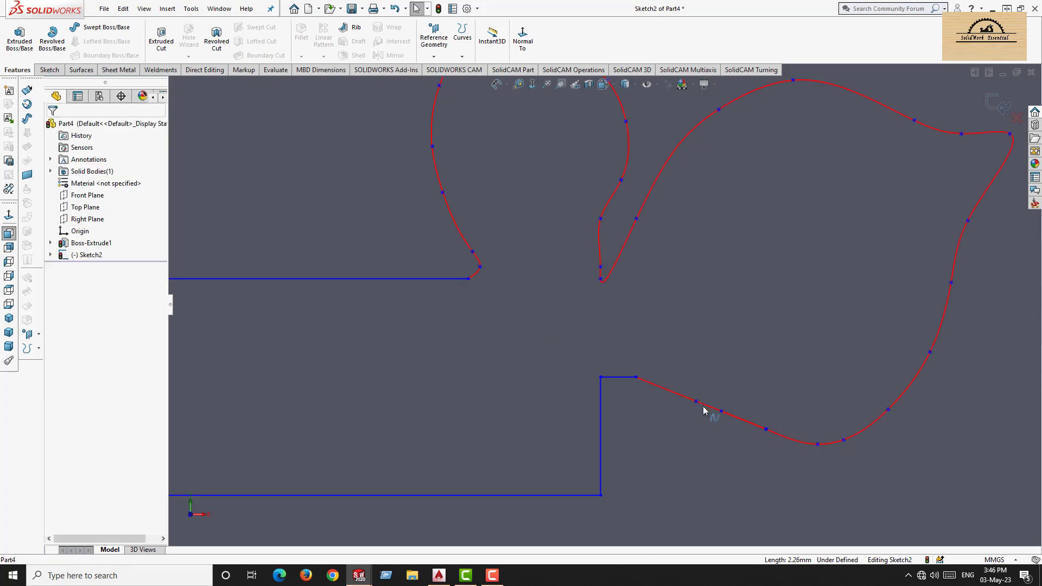
{"action": "left_click", "coordinate": [728, 418]}
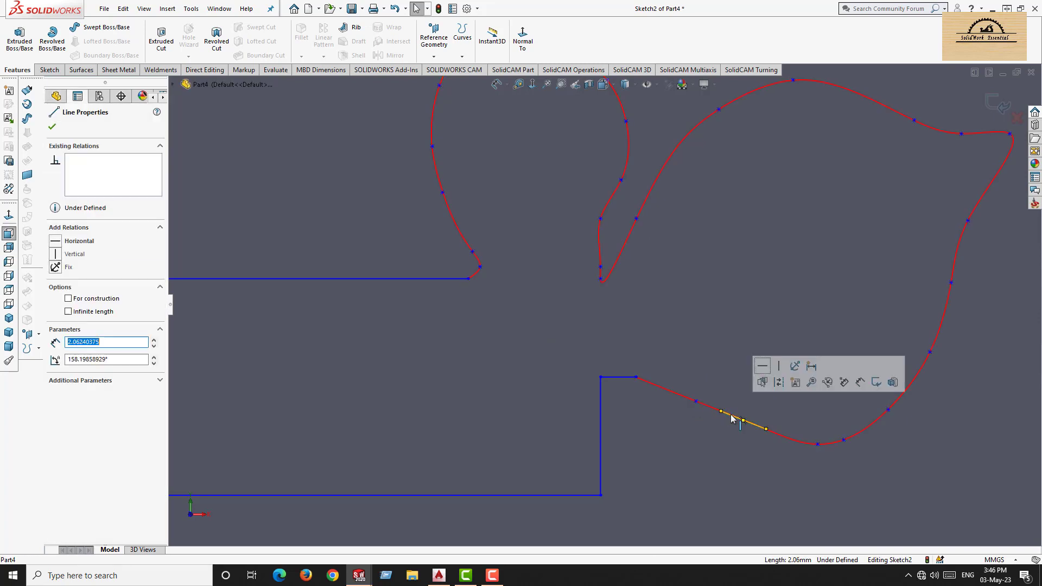
{"action": "key", "text": "Delete"}
Delete the small circle inside the narrow rectangle at the plate's lower right corner.
{"action": "scroll", "coordinate": [708, 425], "scroll_direction": "up", "scroll_amount": 10}
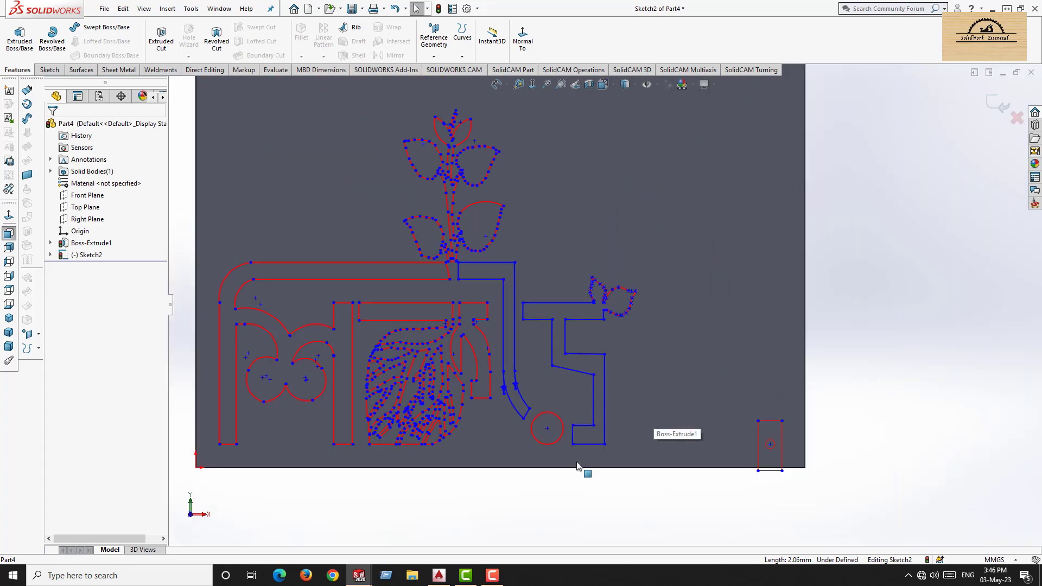
{"action": "left_click", "coordinate": [773, 453]}
{"action": "key", "text": "Delete"}
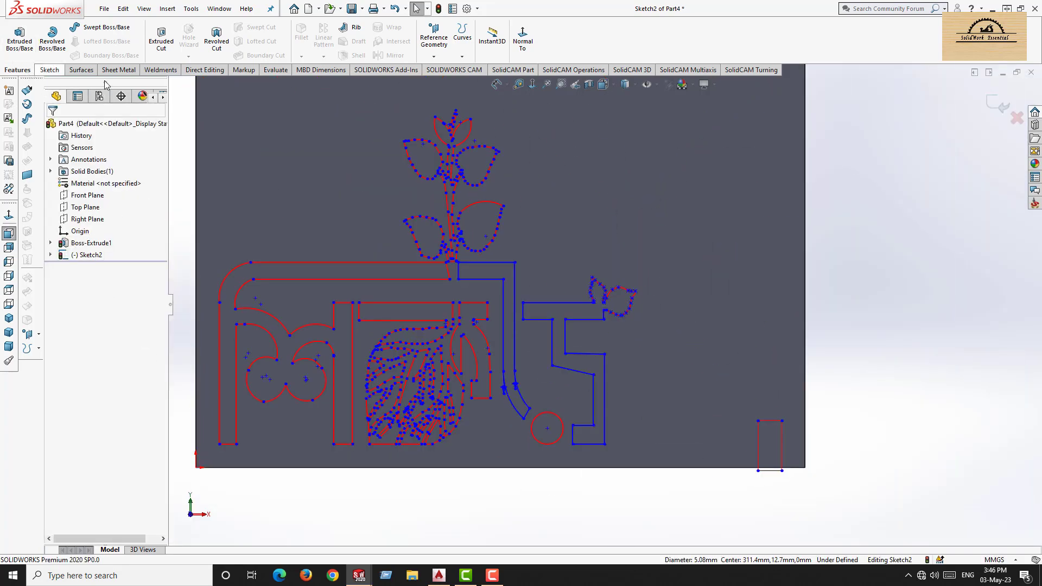
Start an Extruded Cut without Thin Feature and select the stepped letter contour with the small leaves as its first region.
{"action": "left_click", "coordinate": [162, 48]}
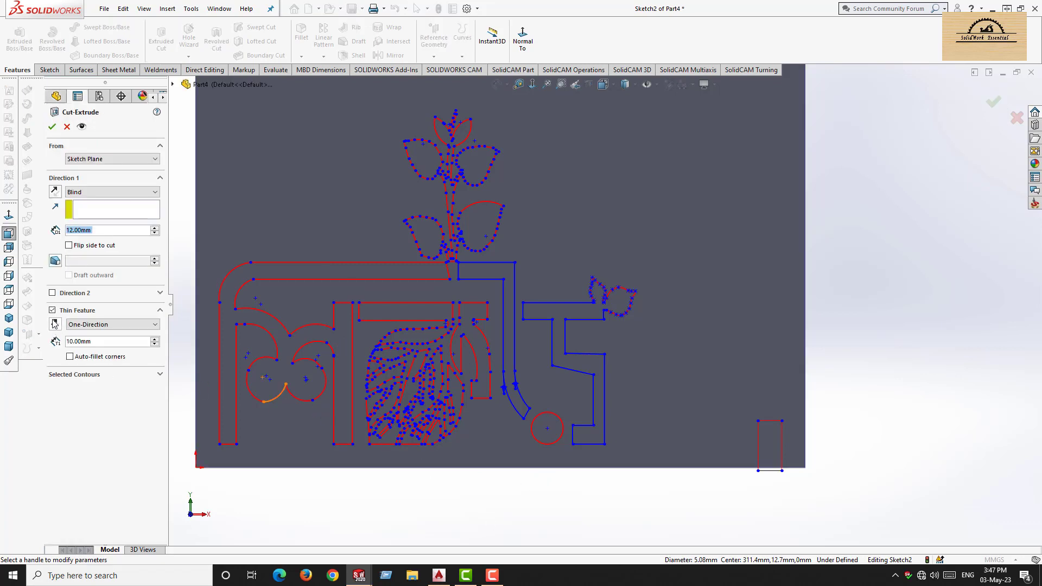
{"action": "left_click", "coordinate": [52, 310]}
{"action": "left_click", "coordinate": [159, 281]}
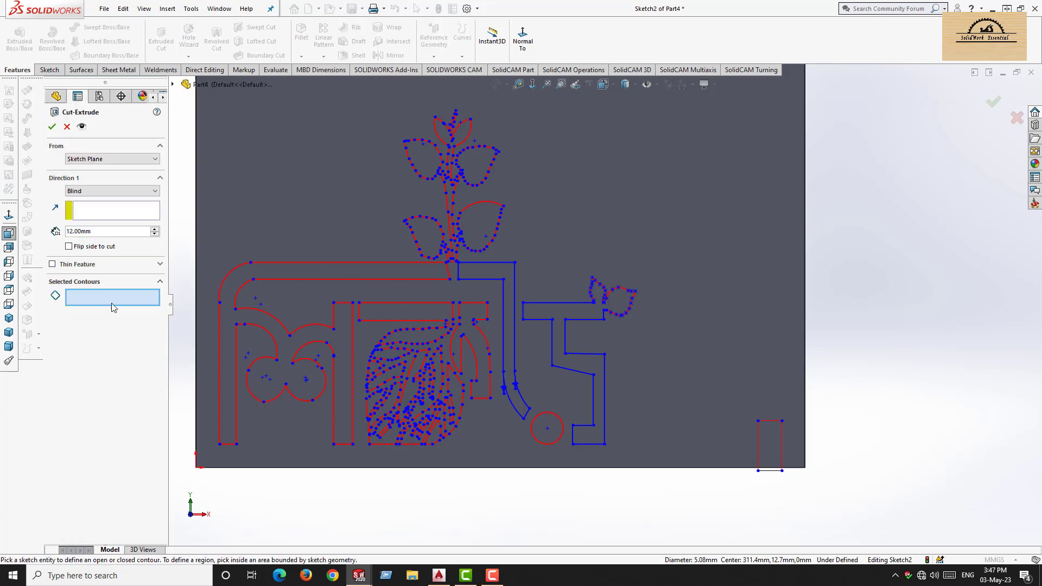
{"action": "left_click", "coordinate": [117, 298]}
{"action": "left_click", "coordinate": [595, 435]}
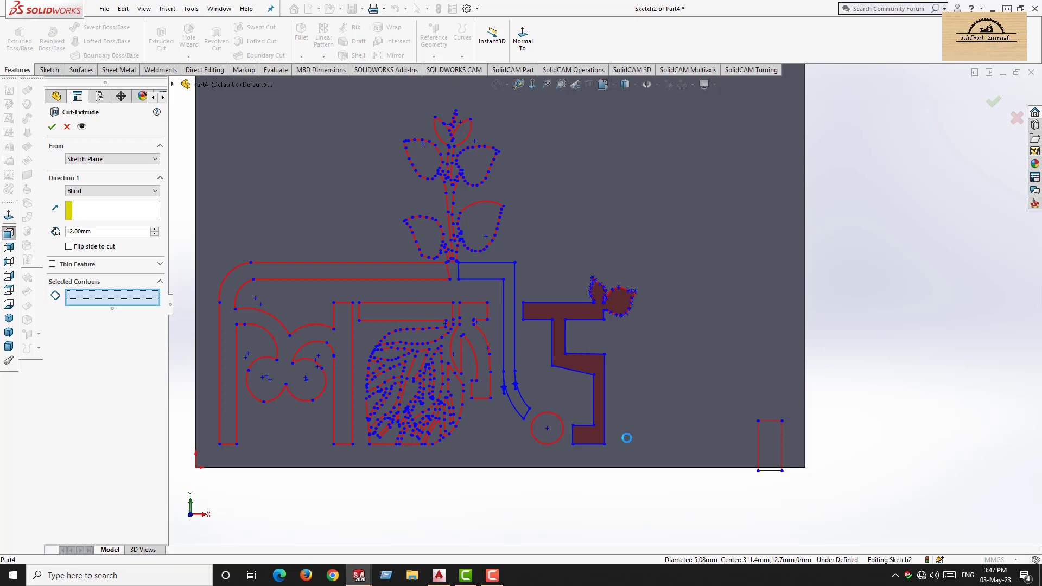
Add the narrow rectangle at the plate's lower right corner, the circle and the hooked bar contour to the cut's selected contours.
{"action": "left_click", "coordinate": [769, 452]}
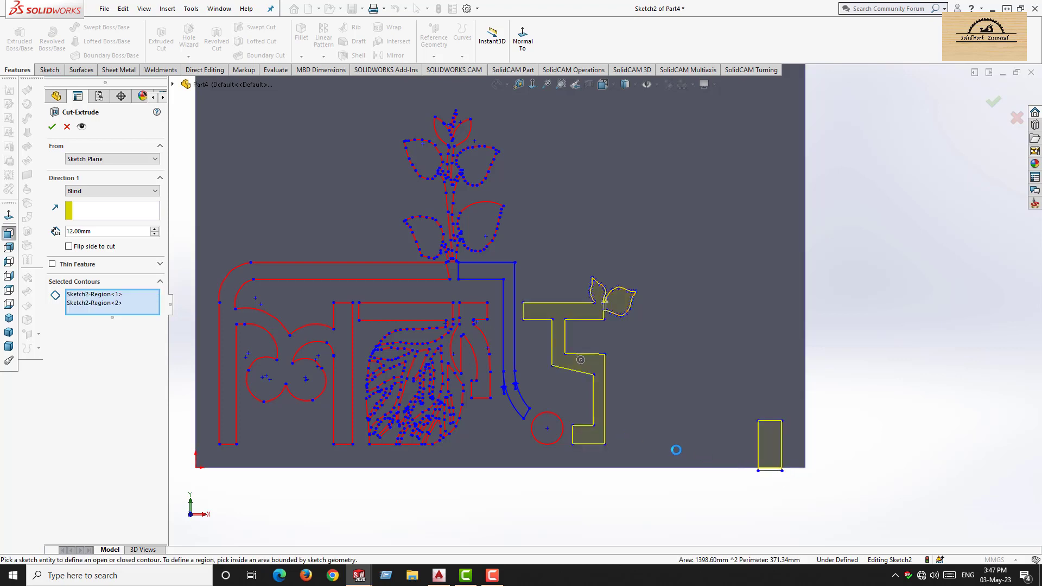
{"action": "left_click", "coordinate": [541, 422]}
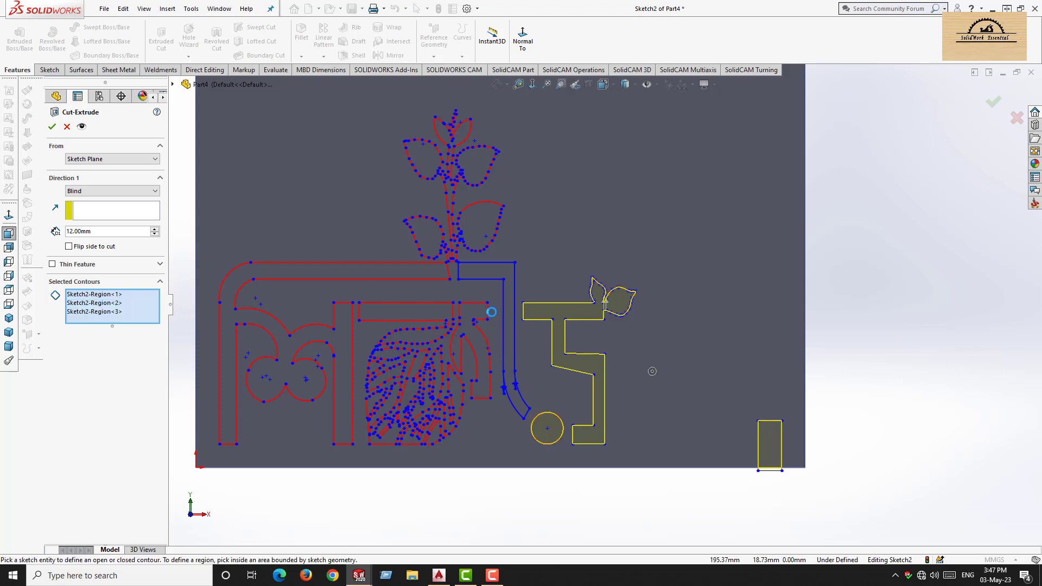
{"action": "left_click", "coordinate": [475, 276]}
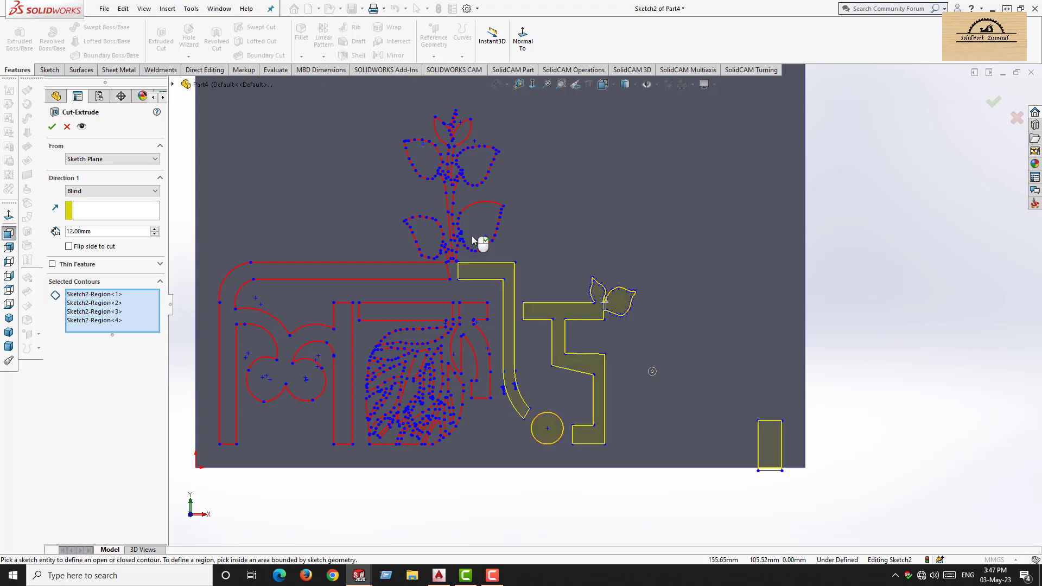
Add the leafy plant, the large connected first letter, the short bar with its leaf and the neighbouring branch contour to the cut.
{"action": "left_click", "coordinate": [476, 228]}
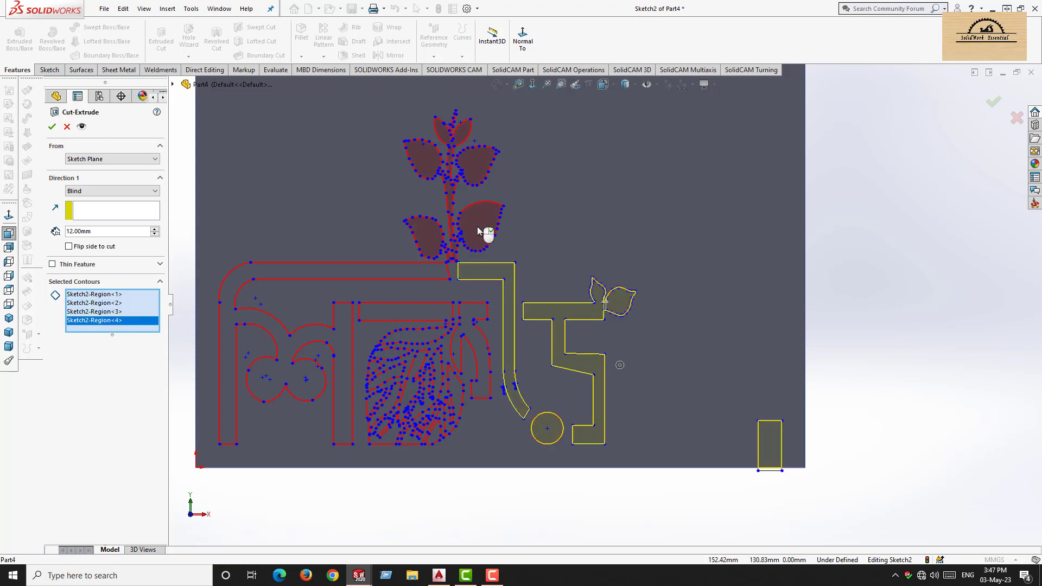
{"action": "left_click", "coordinate": [383, 273]}
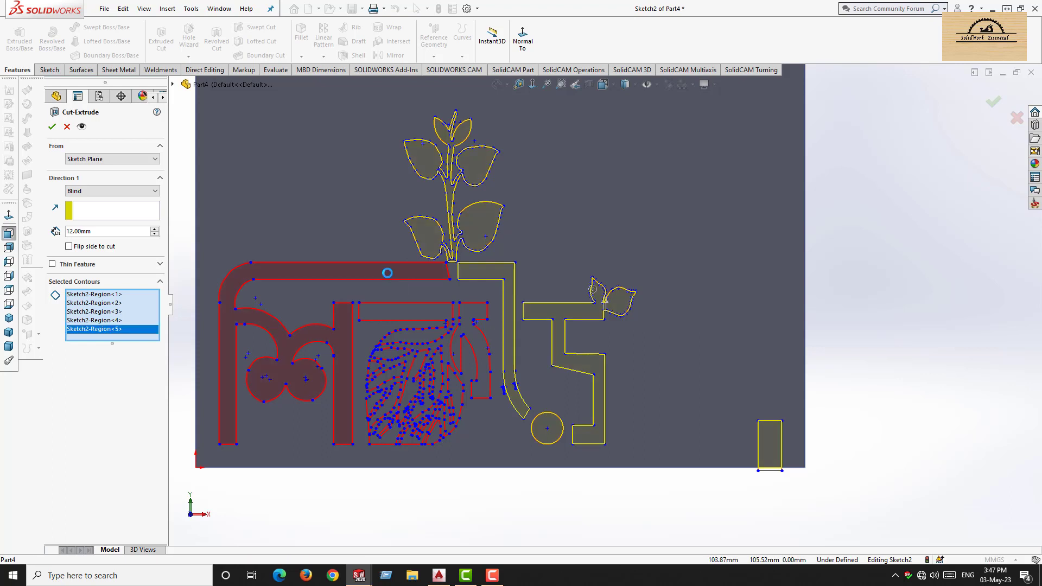
{"action": "left_click", "coordinate": [422, 314]}
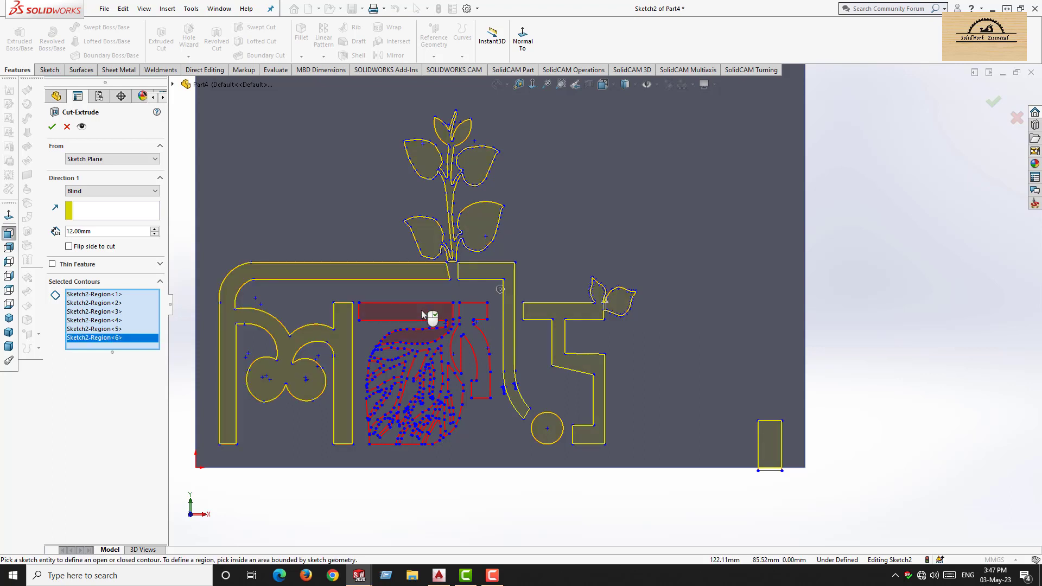
{"action": "left_click", "coordinate": [464, 327]}
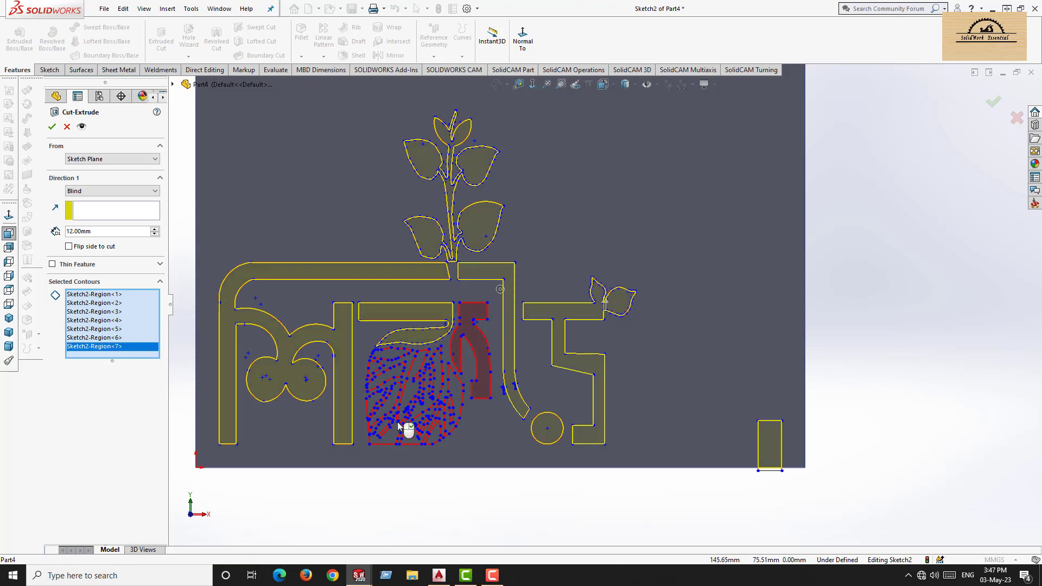
Add the large leaf's central vein region and the separate segments along its left side to the cut's selected contours.
{"action": "left_click", "coordinate": [418, 365]}
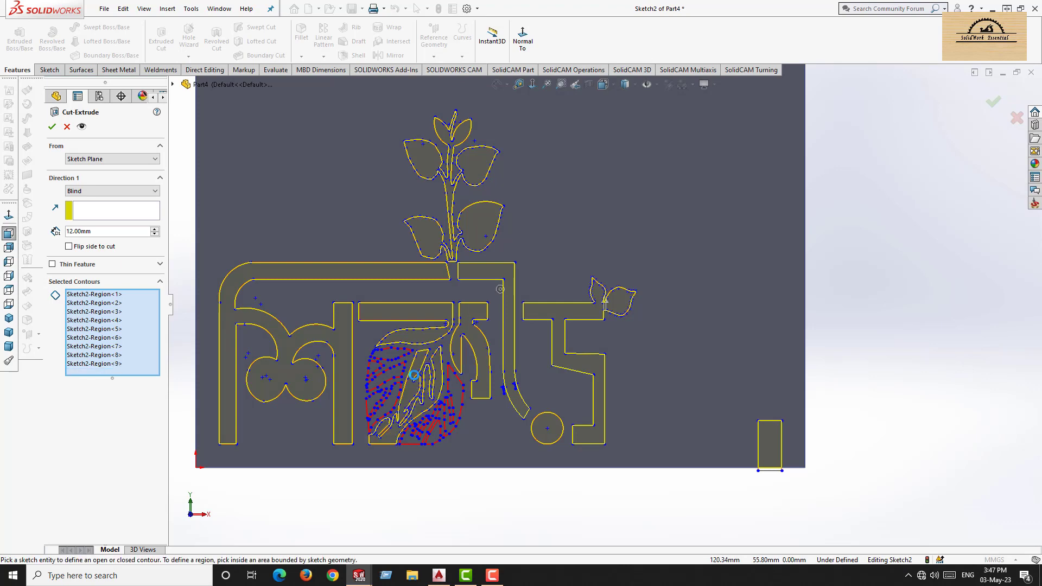
{"action": "scroll", "coordinate": [400, 369], "scroll_direction": "down", "scroll_amount": 5}
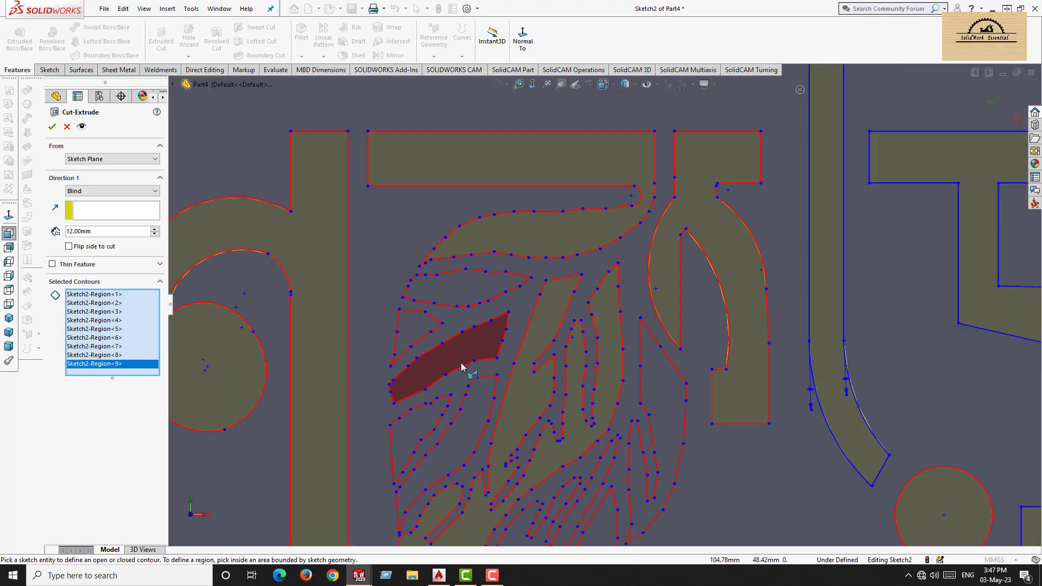
{"action": "left_click", "coordinate": [494, 260]}
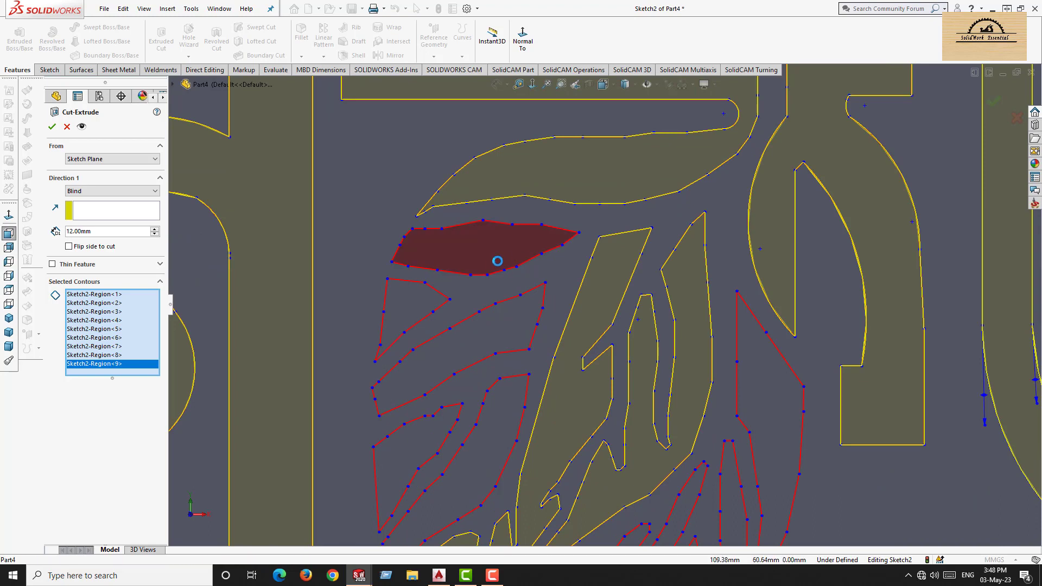
{"action": "left_click", "coordinate": [408, 311]}
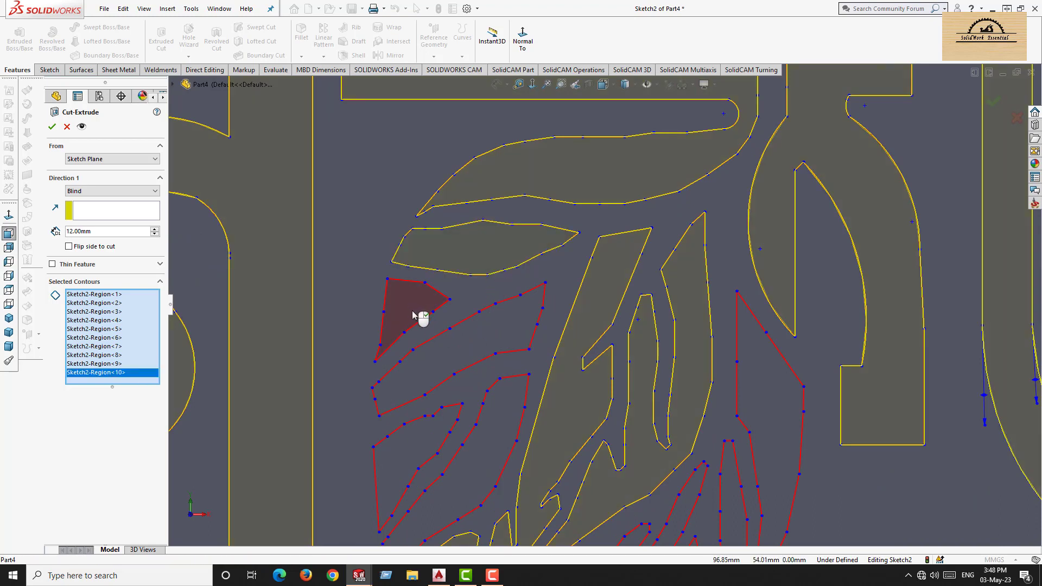
{"action": "left_click", "coordinate": [480, 346]}
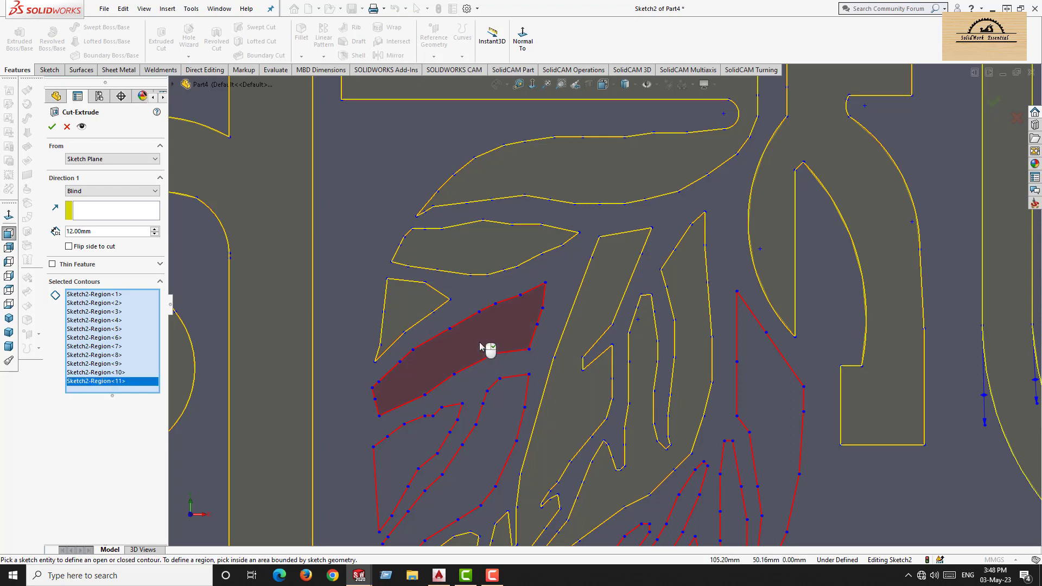
{"action": "left_click", "coordinate": [416, 441]}
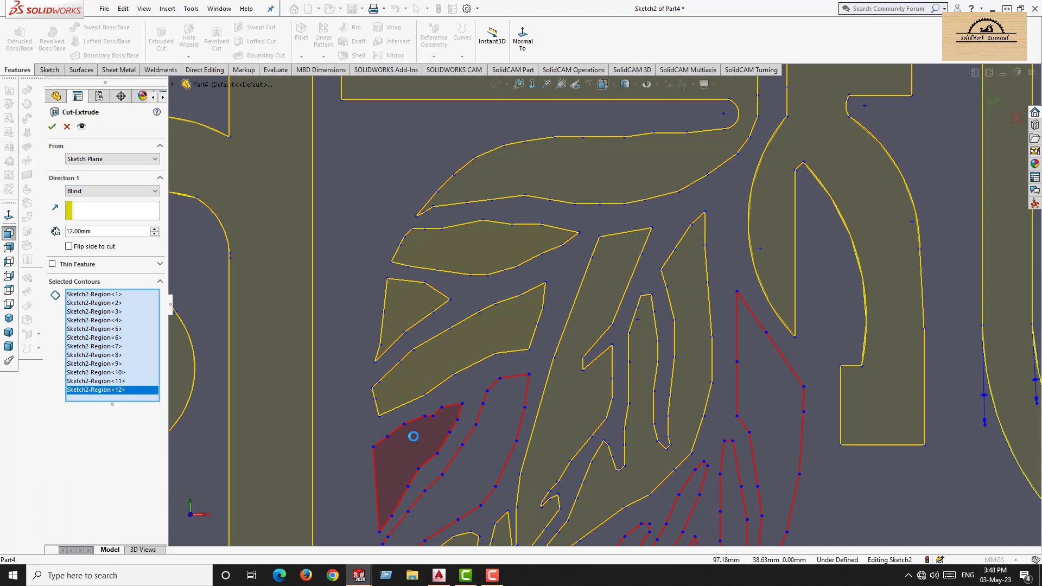
{"action": "left_click", "coordinate": [492, 451]}
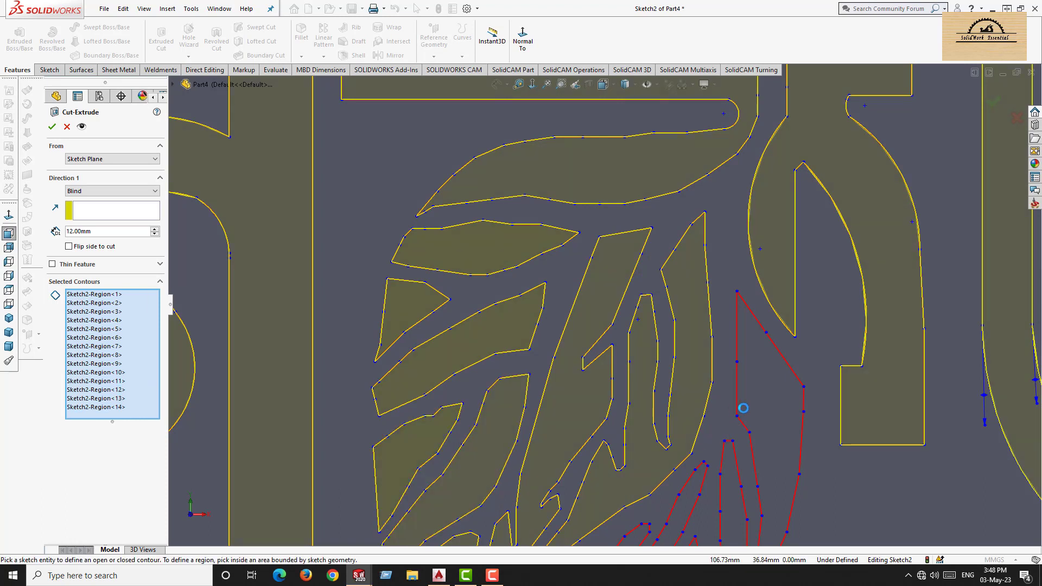
Add the large leaf's right-hand segment and its two remaining segments along the lower edge to the cut's selected contours.
{"action": "left_click", "coordinate": [774, 407]}
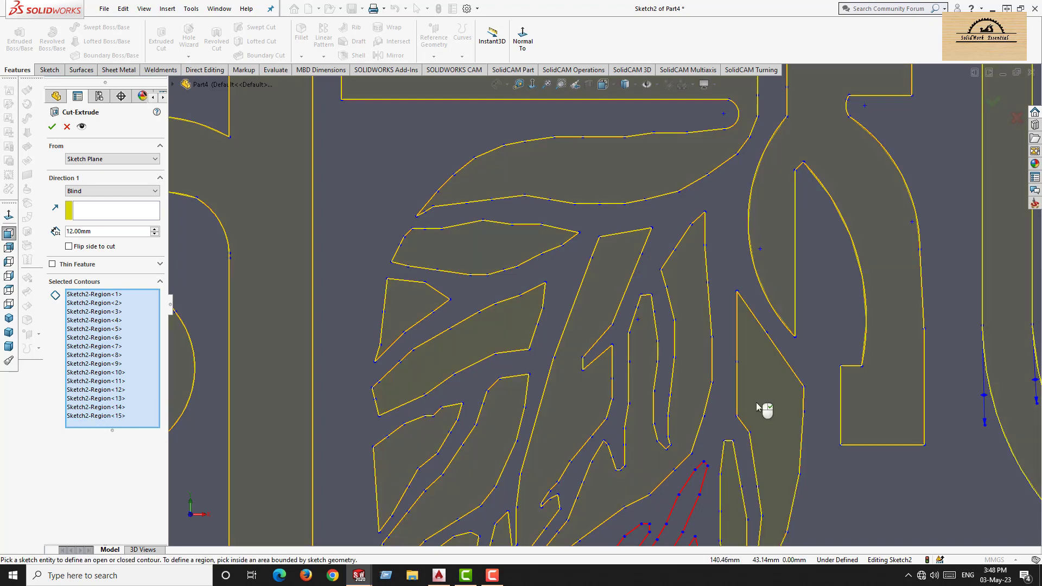
{"action": "scroll", "coordinate": [756, 402], "scroll_direction": "up", "scroll_amount": 1}
{"action": "scroll", "coordinate": [756, 402], "scroll_direction": "up", "scroll_amount": 3}
{"action": "scroll", "coordinate": [633, 456], "scroll_direction": "down", "scroll_amount": 3}
{"action": "scroll", "coordinate": [538, 432], "scroll_direction": "down", "scroll_amount": 2}
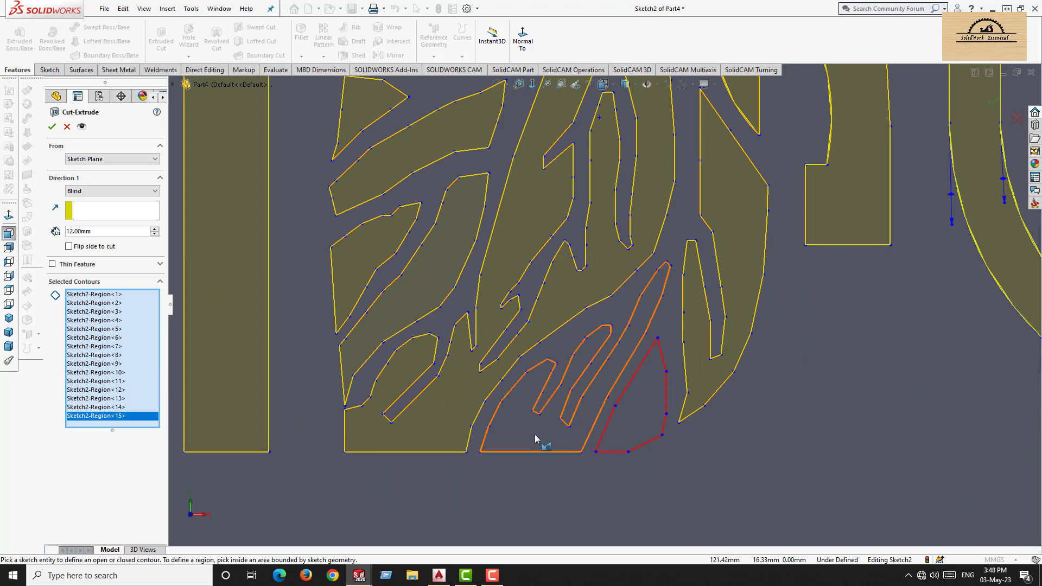
{"action": "left_click", "coordinate": [535, 434]}
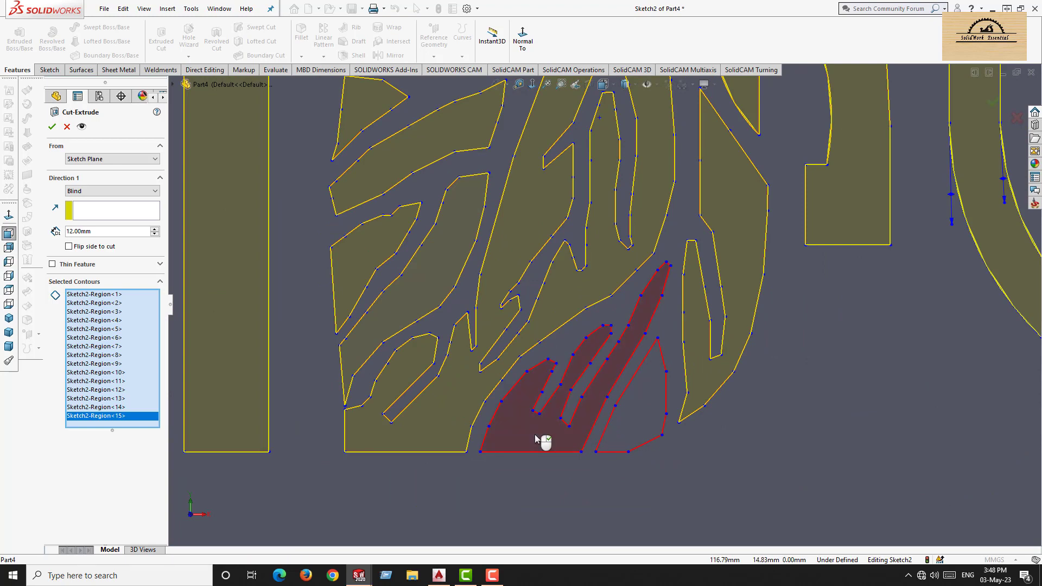
{"action": "left_click", "coordinate": [649, 426]}
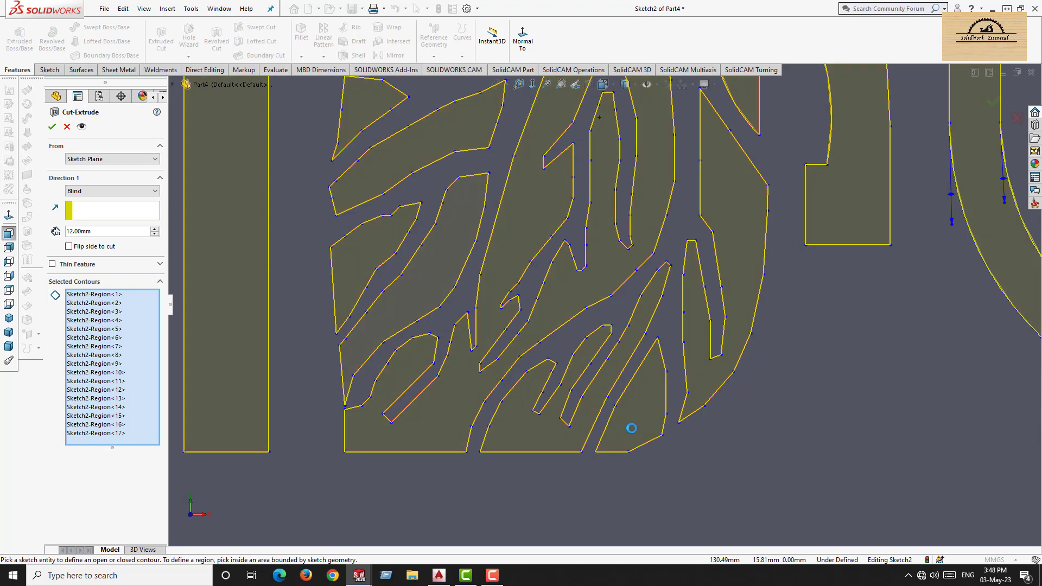
Add the first word of the upper lettering and its two round dots to the cut's selected contours.
{"action": "scroll", "coordinate": [653, 410], "scroll_direction": "up", "scroll_amount": 10}
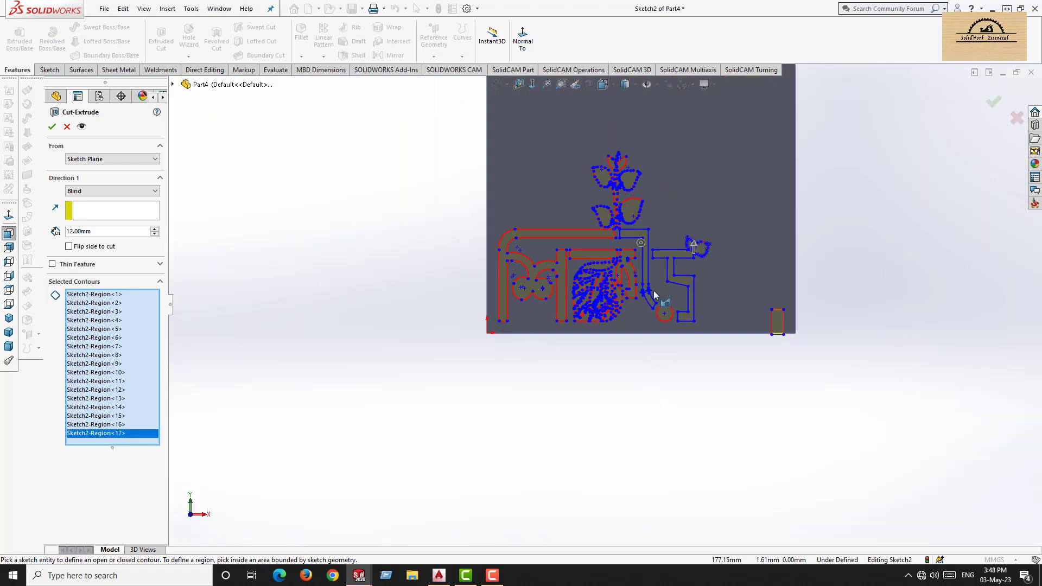
{"action": "scroll", "coordinate": [549, 180], "scroll_direction": "down", "scroll_amount": 8}
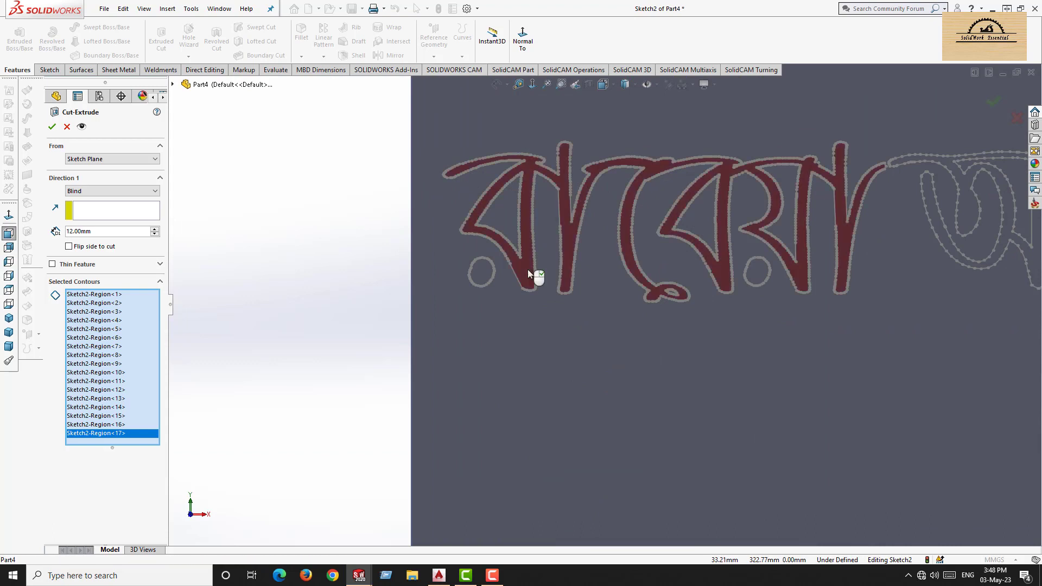
{"action": "left_click", "coordinate": [473, 283]}
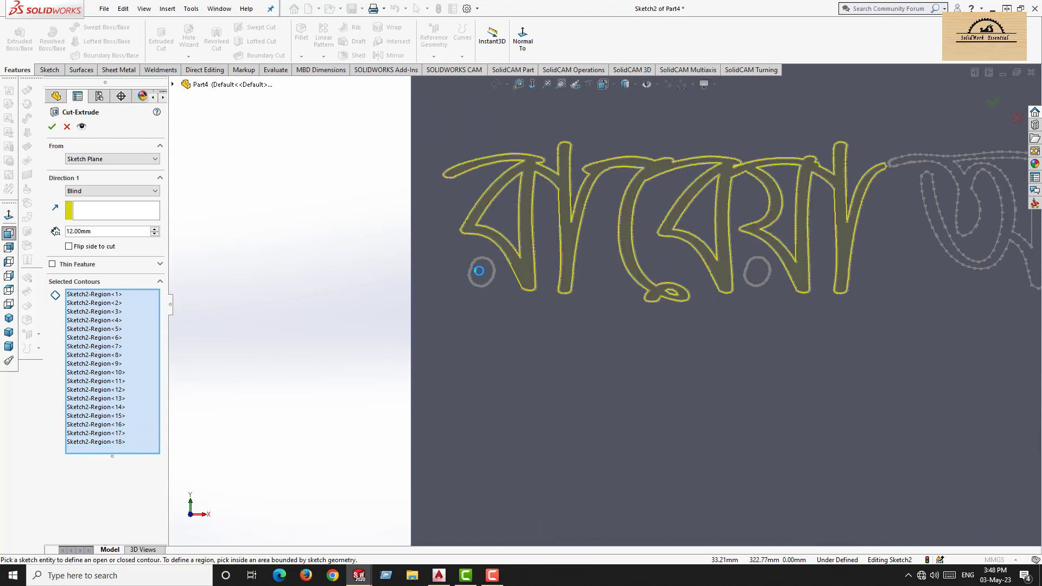
{"action": "left_click", "coordinate": [478, 273]}
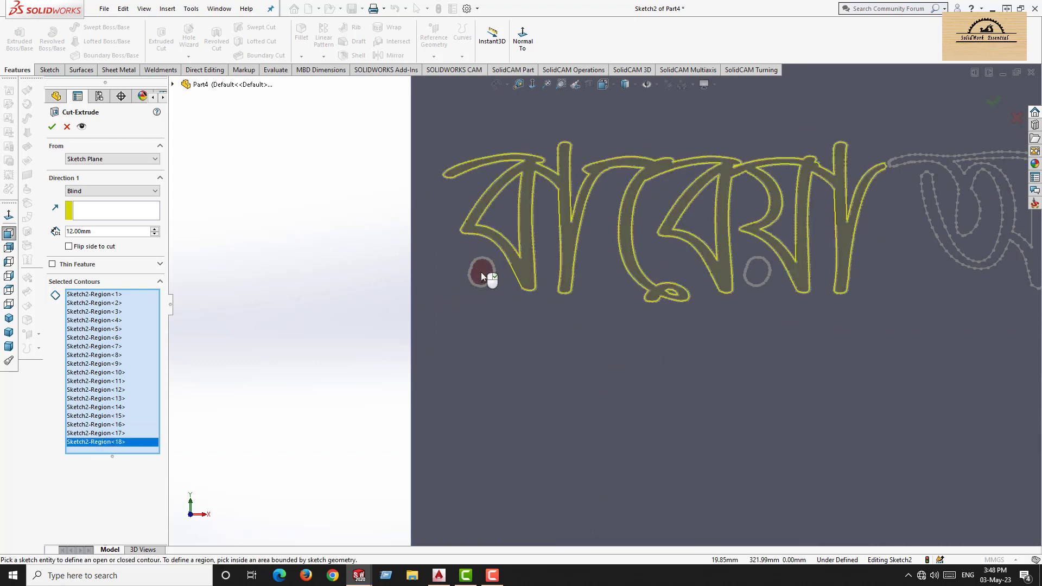
{"action": "left_click", "coordinate": [760, 272]}
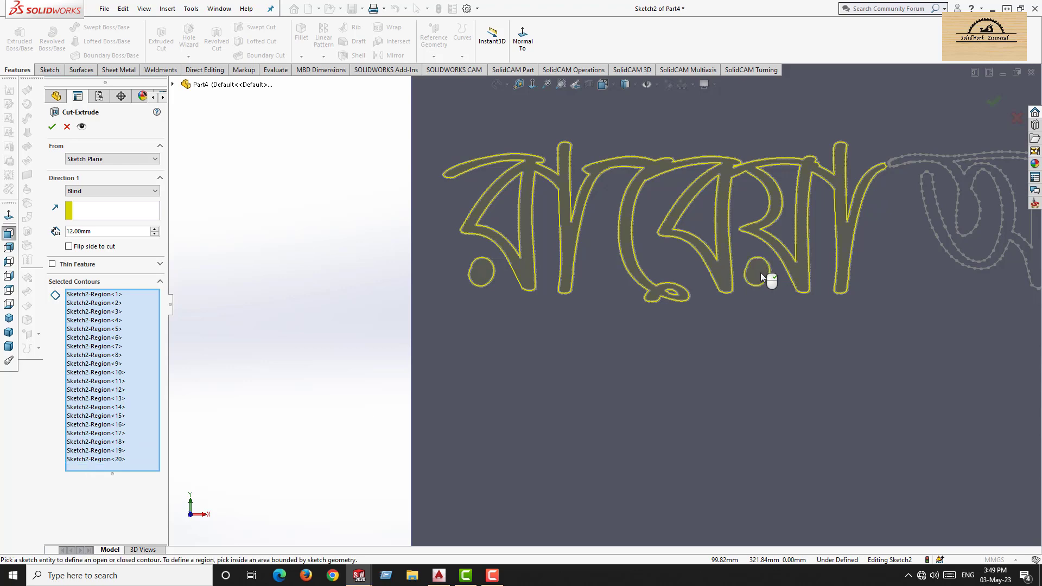
Add the connected contour of the second word in the upper lettering to the cut's selected contours.
{"action": "scroll", "coordinate": [886, 268], "scroll_direction": "up", "scroll_amount": 6}
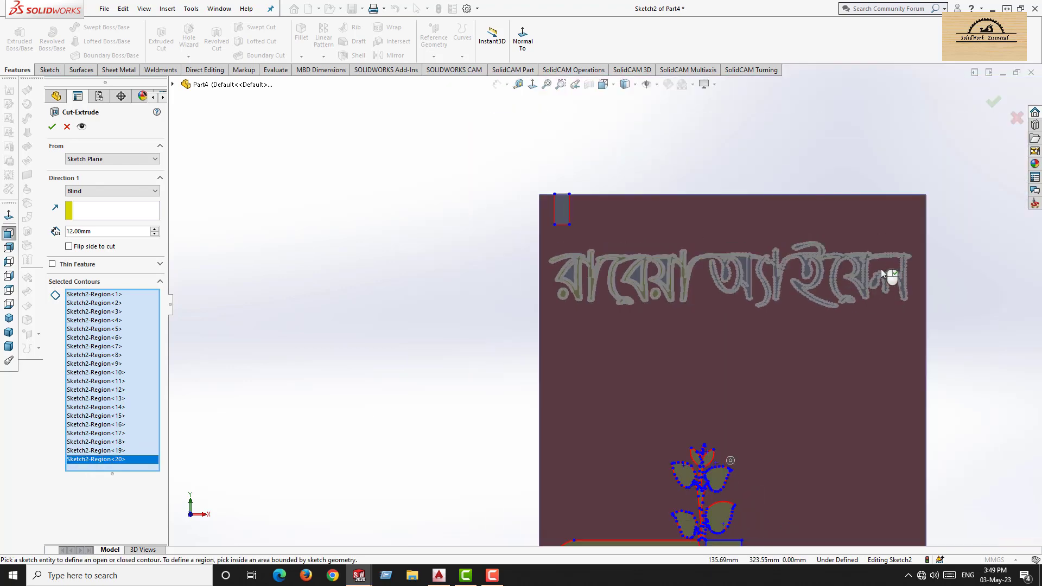
{"action": "scroll", "coordinate": [771, 277], "scroll_direction": "down", "scroll_amount": 2}
{"action": "scroll", "coordinate": [700, 272], "scroll_direction": "down", "scroll_amount": 5}
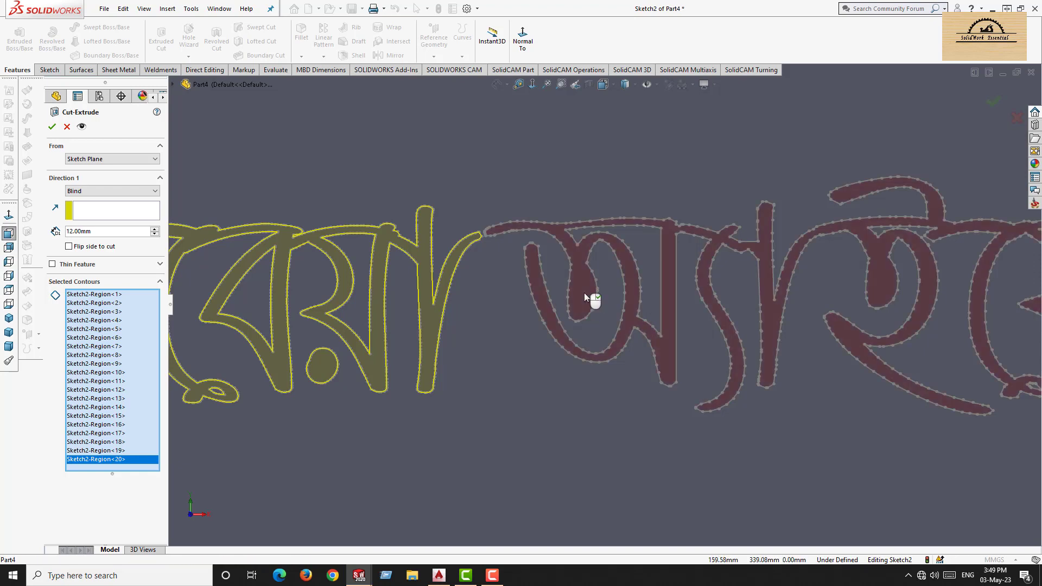
{"action": "left_click", "coordinate": [584, 292]}
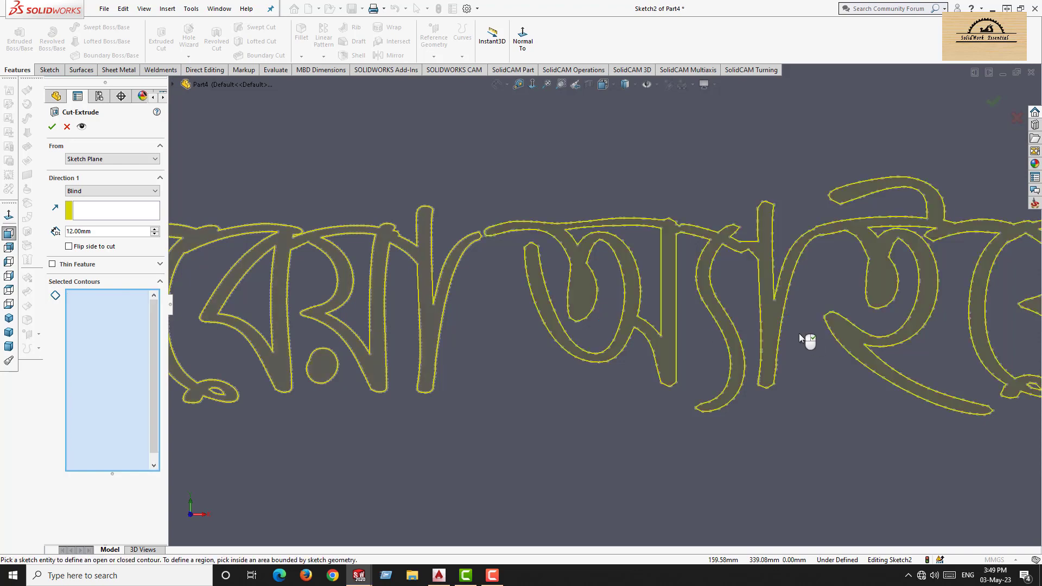
Add the narrow rectangle at the plate's upper left corner and finish the blind cut with a depth of 1.5 mm.
{"action": "scroll", "coordinate": [792, 326], "scroll_direction": "up", "scroll_amount": 4}
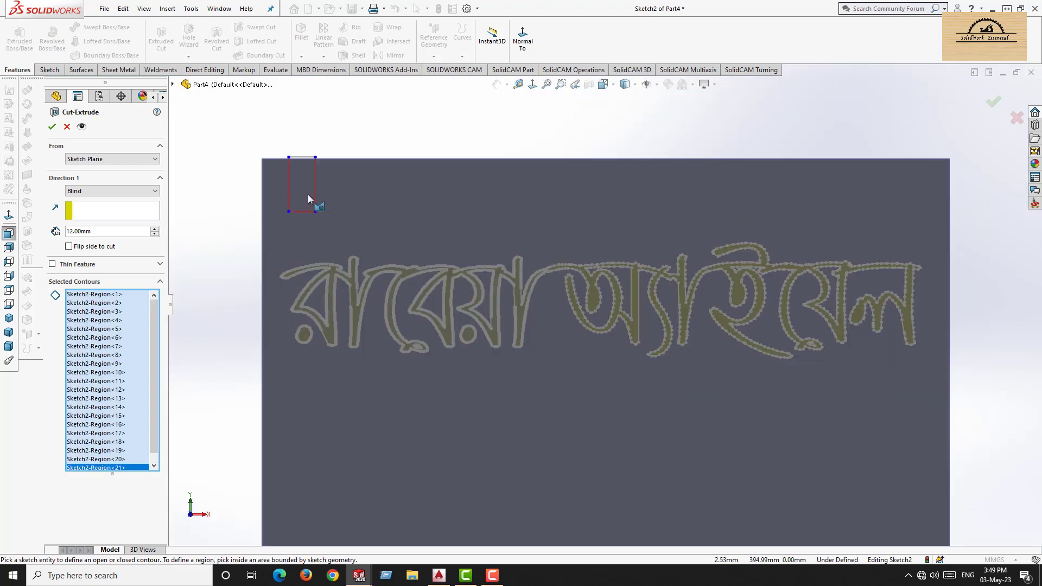
{"action": "scroll", "coordinate": [308, 195], "scroll_direction": "down", "scroll_amount": 3}
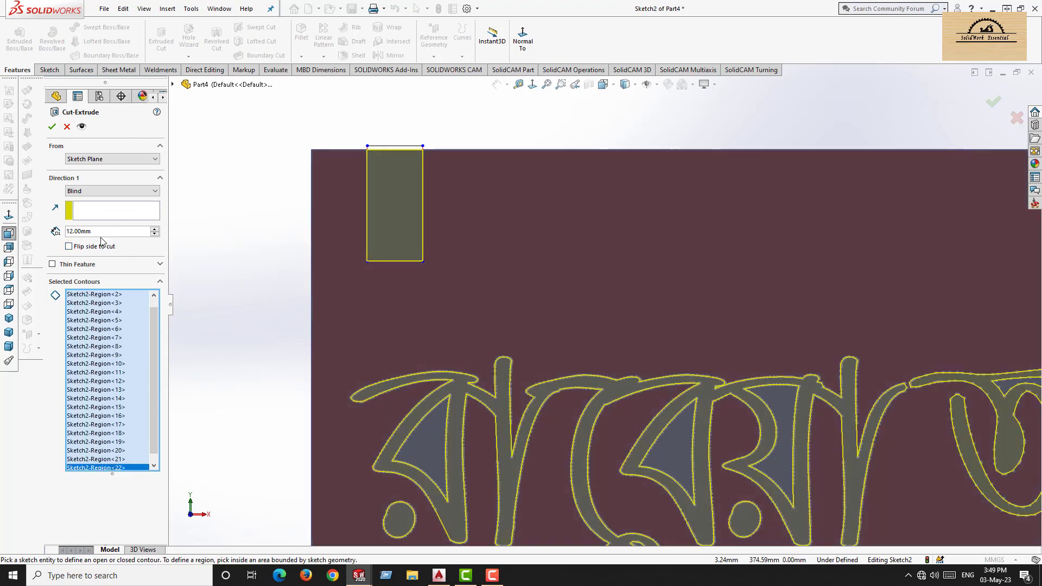
{"action": "double_click", "coordinate": [101, 233]}
{"action": "type", "text": "1.5"}
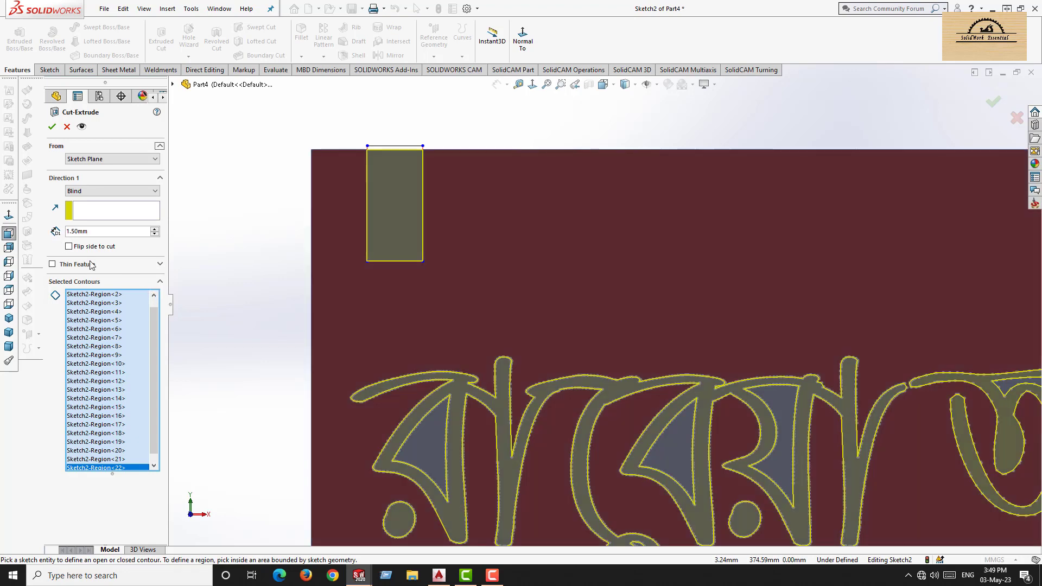
{"action": "left_click", "coordinate": [52, 128]}
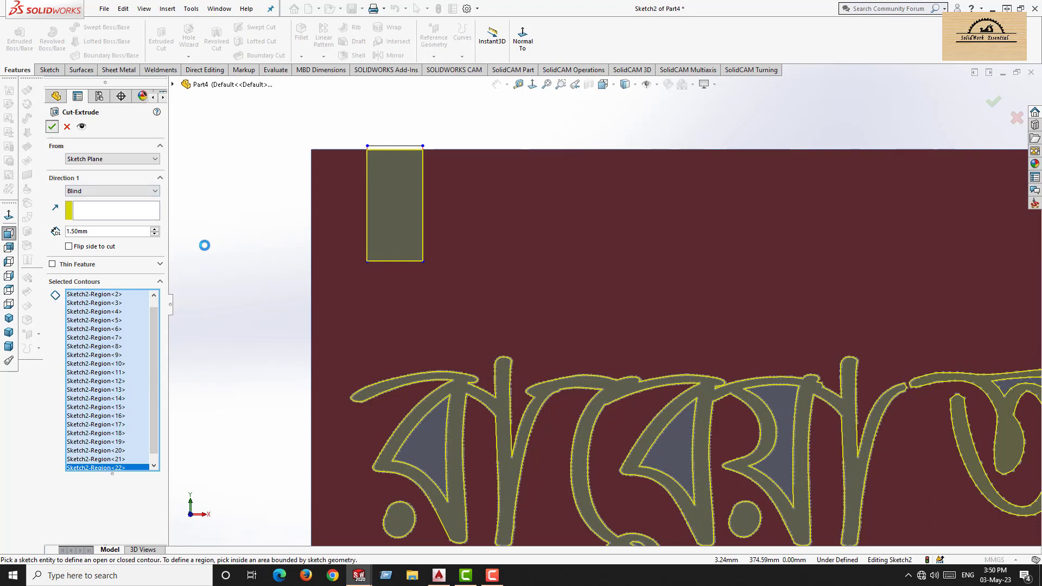
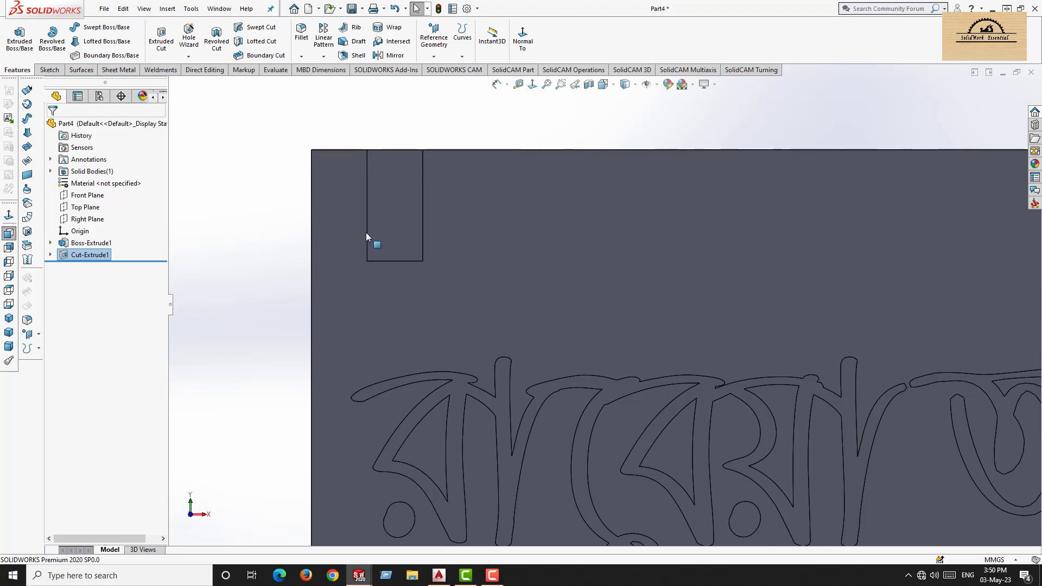
Examine the recessed lettering and plant motif at an angle and square on to the plate's front face.
{"action": "middle_click_drag", "start_coordinate": [446, 311], "coordinate": [441, 268]}
{"action": "scroll", "coordinate": [380, 408], "scroll_direction": "down", "scroll_amount": 2}
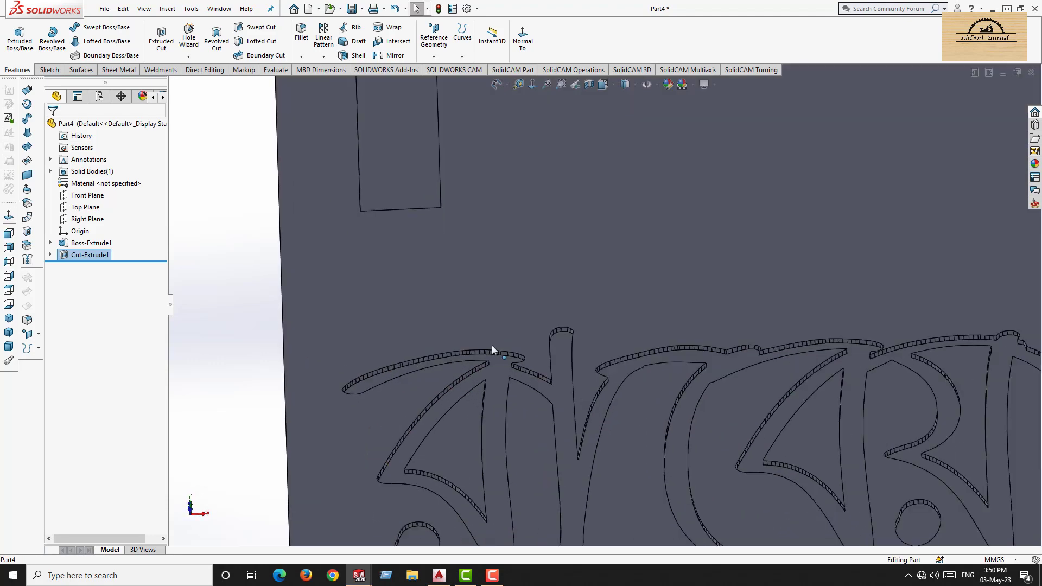
{"action": "scroll", "coordinate": [493, 342], "scroll_direction": "up", "scroll_amount": 6}
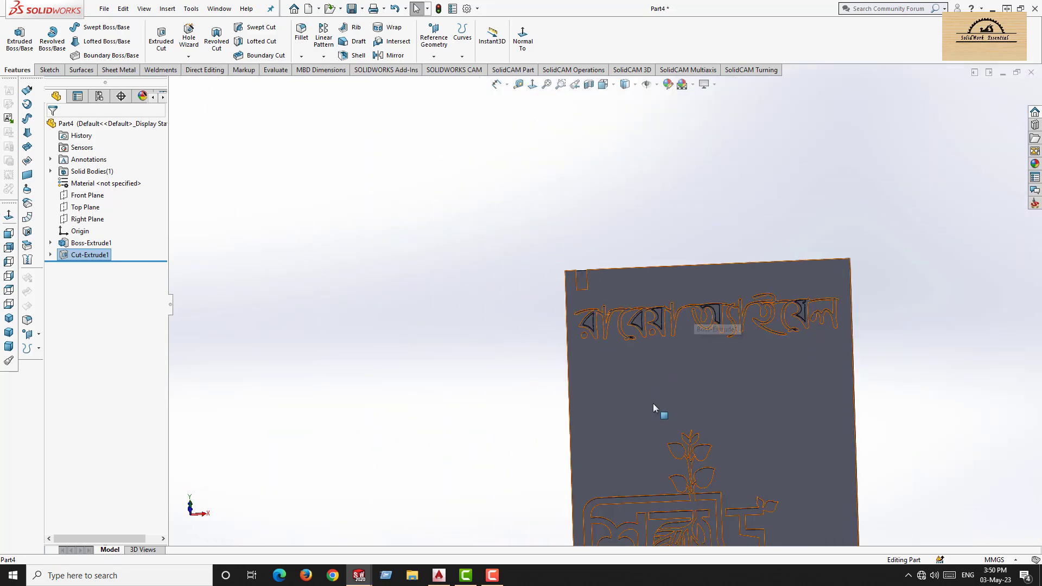
{"action": "scroll", "coordinate": [791, 449], "scroll_direction": "up", "scroll_amount": 4}
{"action": "scroll", "coordinate": [657, 358], "scroll_direction": "down", "scroll_amount": 3}
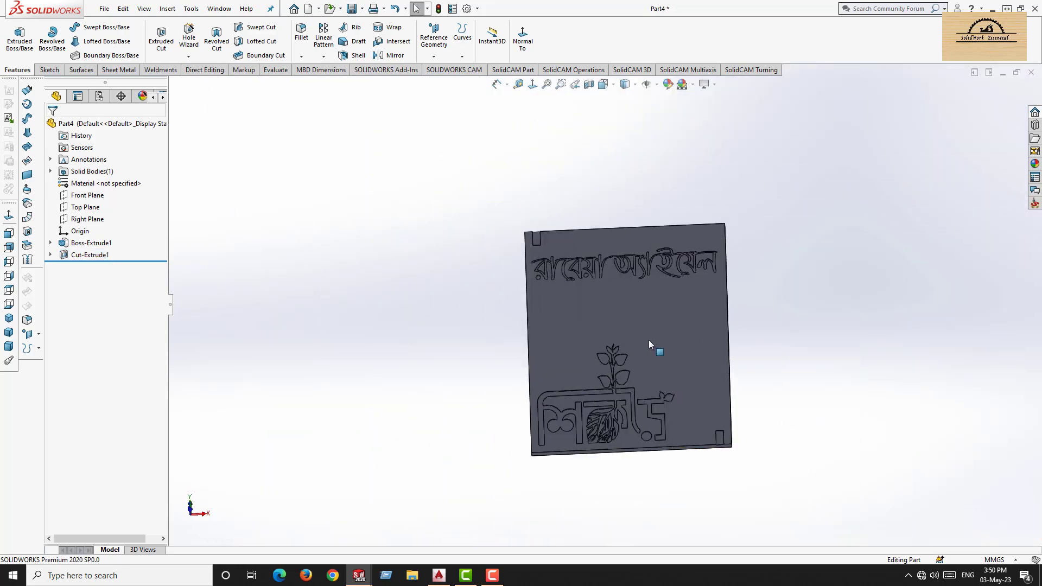
{"action": "left_click", "coordinate": [649, 340]}
{"action": "left_click", "coordinate": [753, 318]}
{"action": "left_click", "coordinate": [851, 352]}
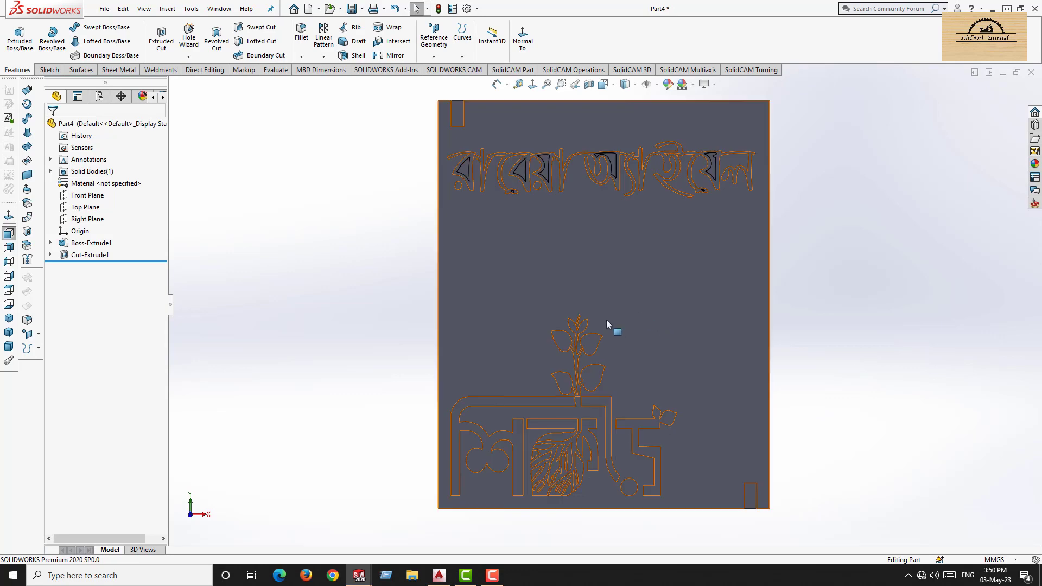
Start a sketch on the plate's front face and paste the copied AutoCAD drawing into it.
{"action": "left_click", "coordinate": [634, 291]}
{"action": "left_click", "coordinate": [667, 256]}
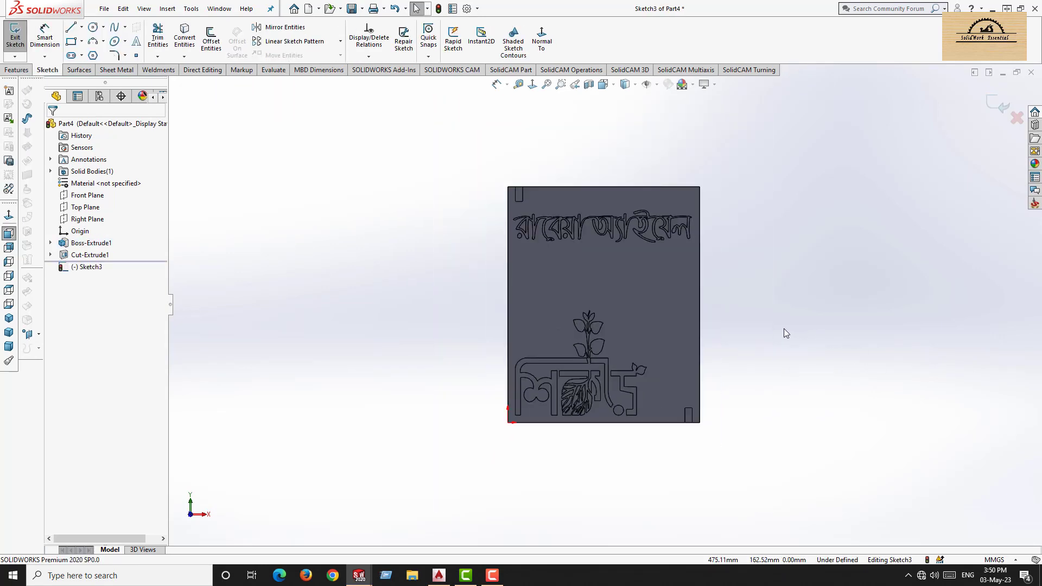
{"action": "key", "text": "ctrl+v"}
{"action": "key", "text": "z"}
{"action": "key", "text": "z"}
{"action": "key", "text": "z"}
{"action": "key", "text": "z"}
{"action": "key", "text": "z"}
{"action": "key", "text": "z"}
{"action": "key", "text": "z"}
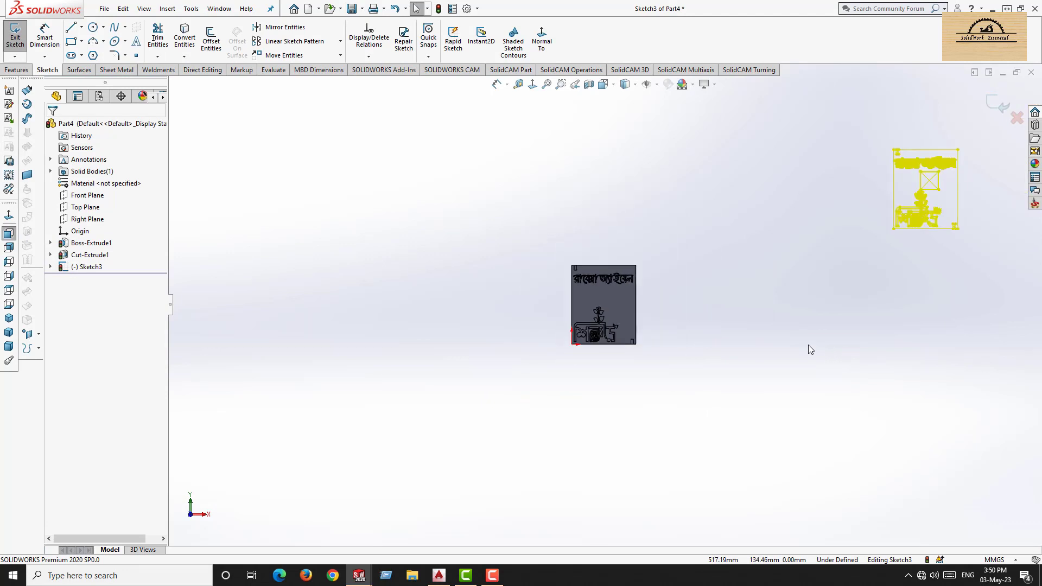
Move the whole pasted drawing onto the plate, bringing its lower left corner close to the origin.
{"action": "mouse_move", "coordinate": [845, 214]}
{"action": "left_mouse_down"}
{"action": "mouse_move", "coordinate": [583, 297]}
{"action": "mouse_move", "coordinate": [580, 314]}
{"action": "left_mouse_up"}
{"action": "scroll", "coordinate": [590, 332], "scroll_direction": "down", "scroll_amount": 10}
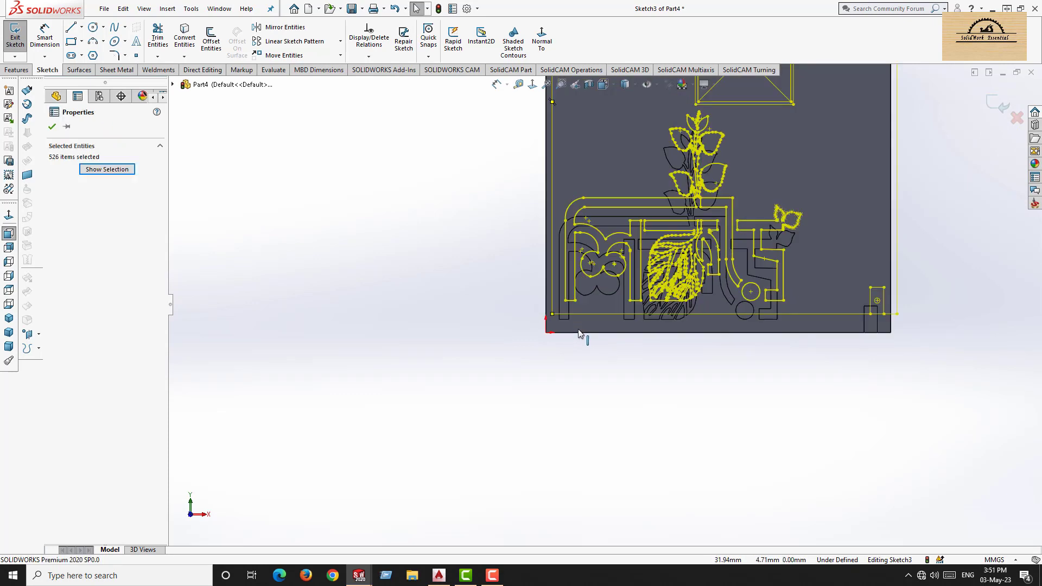
{"action": "mouse_move", "coordinate": [510, 272]}
{"action": "left_mouse_down"}
{"action": "mouse_move", "coordinate": [467, 353]}
{"action": "mouse_move", "coordinate": [483, 358]}
{"action": "left_mouse_up"}
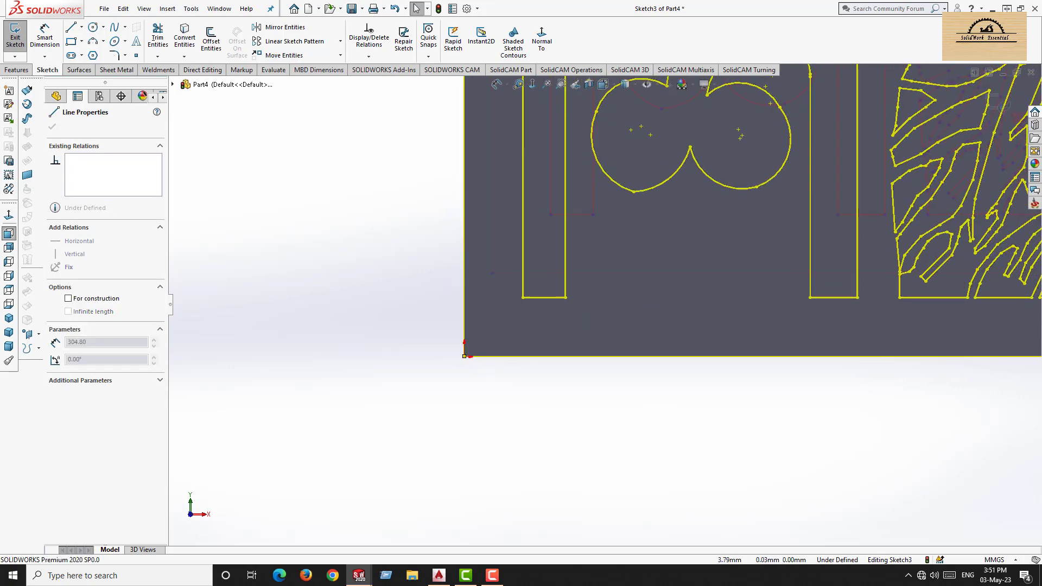
Fine-align the pasted drawing's lower left corner with the sketch origin and clear the selection.
{"action": "scroll", "coordinate": [483, 359], "scroll_direction": "down", "scroll_amount": 10}
{"action": "scroll", "coordinate": [462, 324], "scroll_direction": "down", "scroll_amount": 10}
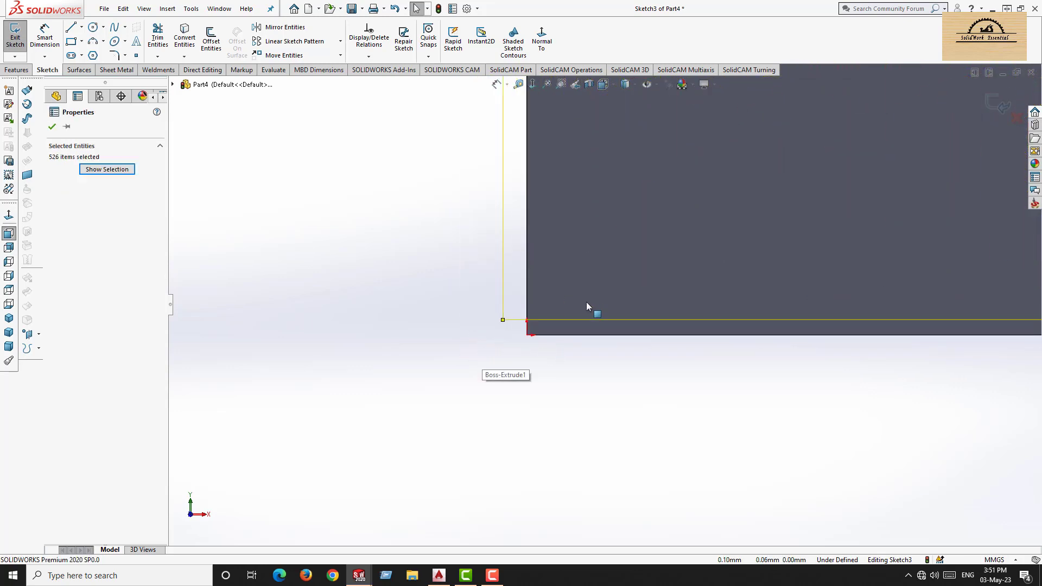
{"action": "scroll", "coordinate": [586, 301], "scroll_direction": "down", "scroll_amount": 5}
{"action": "mouse_move", "coordinate": [363, 351]}
{"action": "left_mouse_down"}
{"action": "mouse_move", "coordinate": [421, 402]}
{"action": "mouse_move", "coordinate": [450, 410]}
{"action": "left_mouse_up"}
{"action": "scroll", "coordinate": [491, 380], "scroll_direction": "down", "scroll_amount": 10}
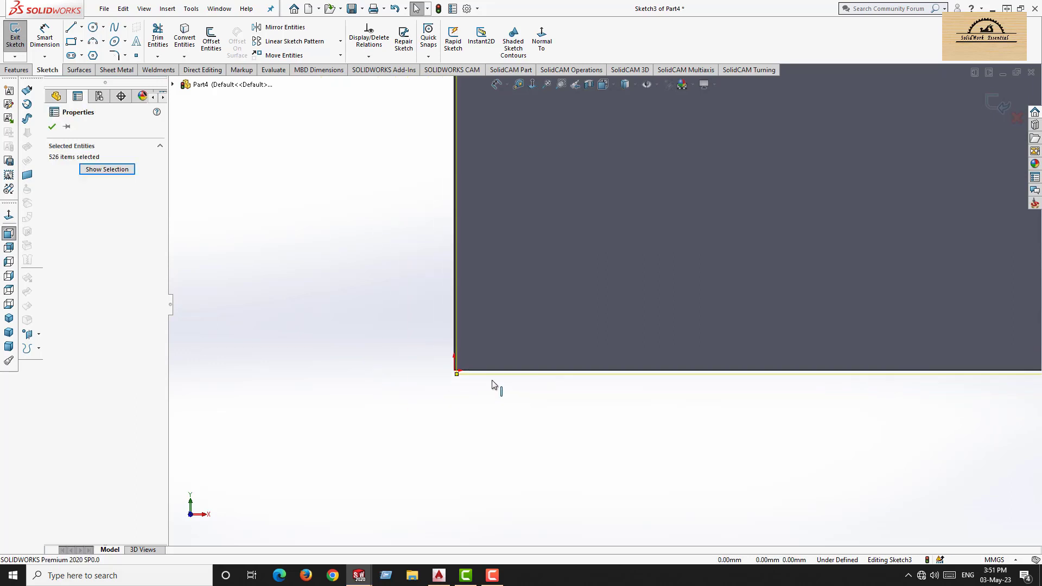
{"action": "scroll", "coordinate": [486, 359], "scroll_direction": "down", "scroll_amount": 10}
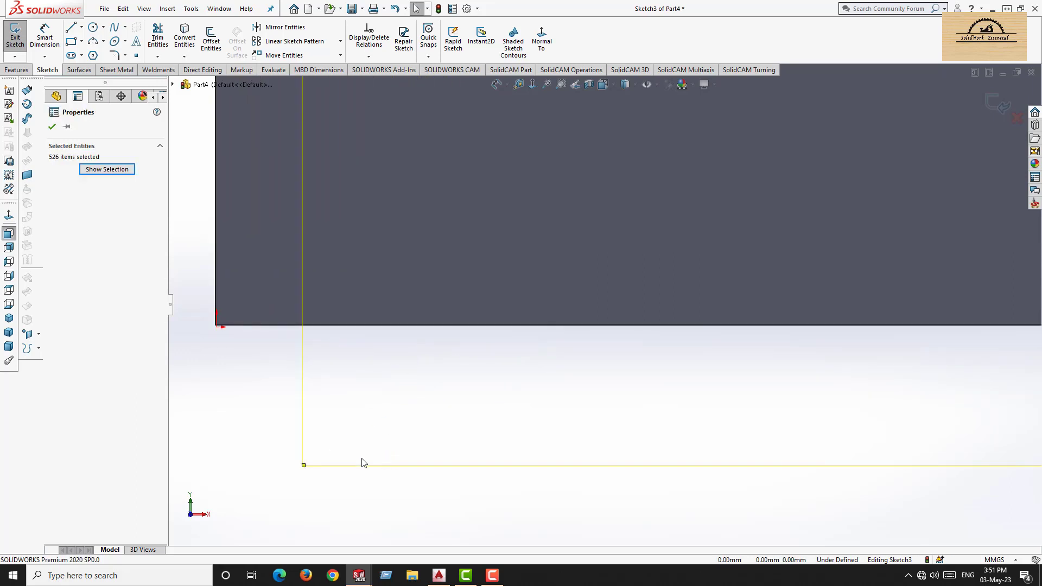
{"action": "mouse_move", "coordinate": [353, 470]}
{"action": "left_mouse_down"}
{"action": "mouse_move", "coordinate": [226, 316]}
{"action": "mouse_move", "coordinate": [266, 330]}
{"action": "left_mouse_up"}
{"action": "scroll", "coordinate": [567, 304], "scroll_direction": "down", "scroll_amount": 3}
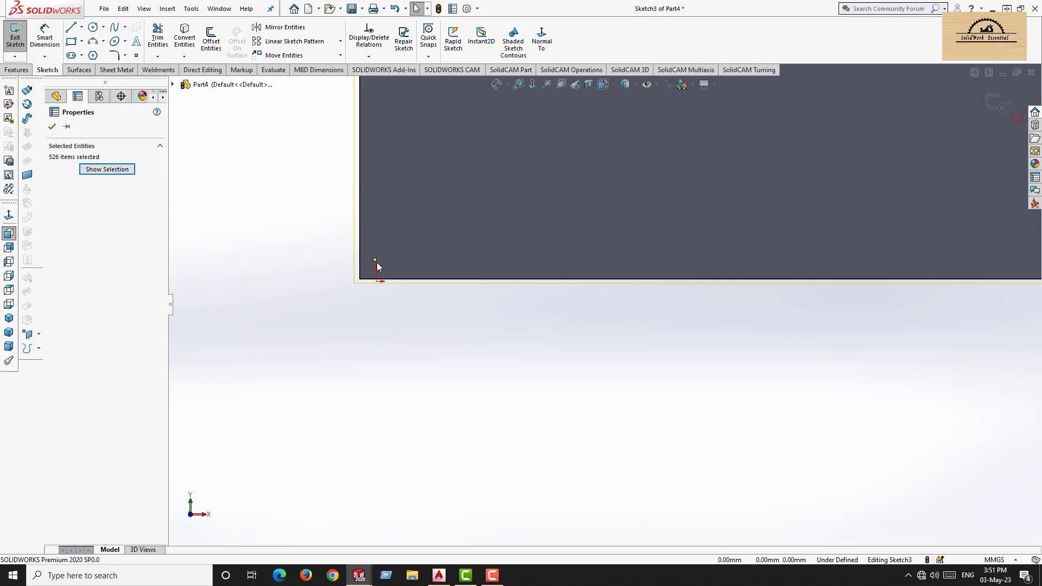
{"action": "scroll", "coordinate": [715, 249], "scroll_direction": "up", "scroll_amount": 15}
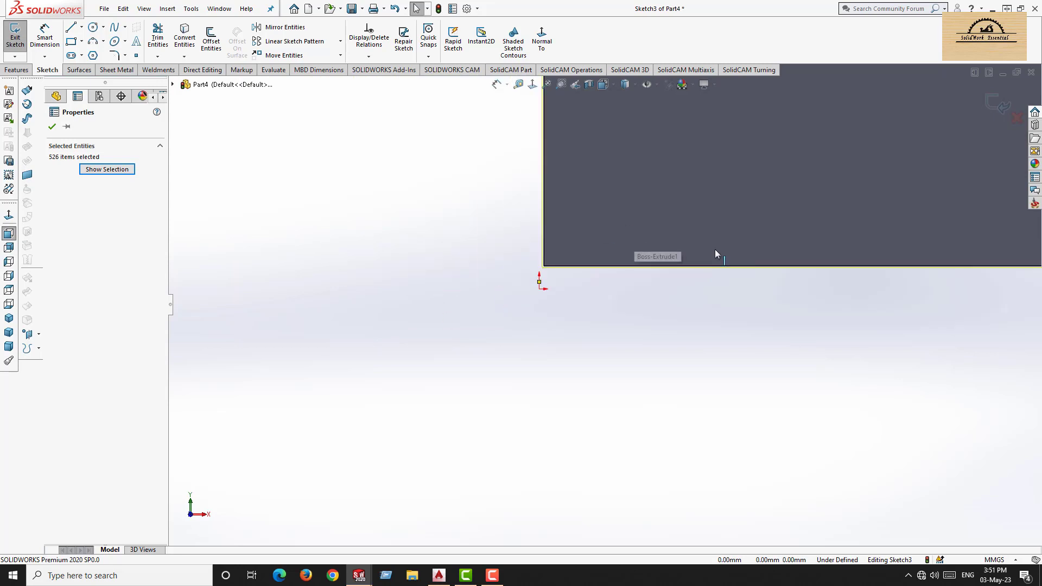
{"action": "key", "text": "Escape"}
{"action": "right_click", "coordinate": [757, 230]}
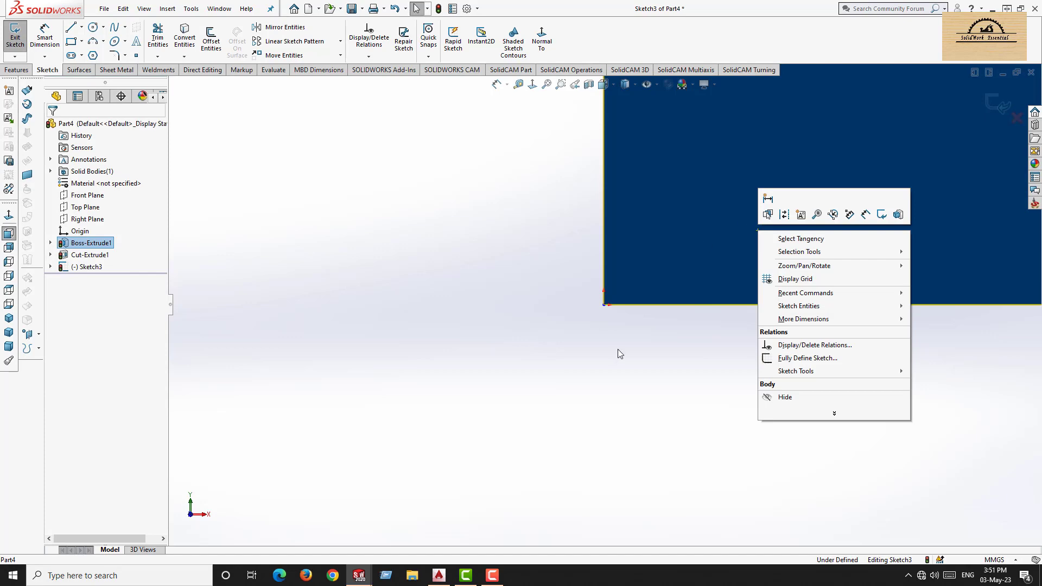
{"action": "left_click", "coordinate": [807, 329]}
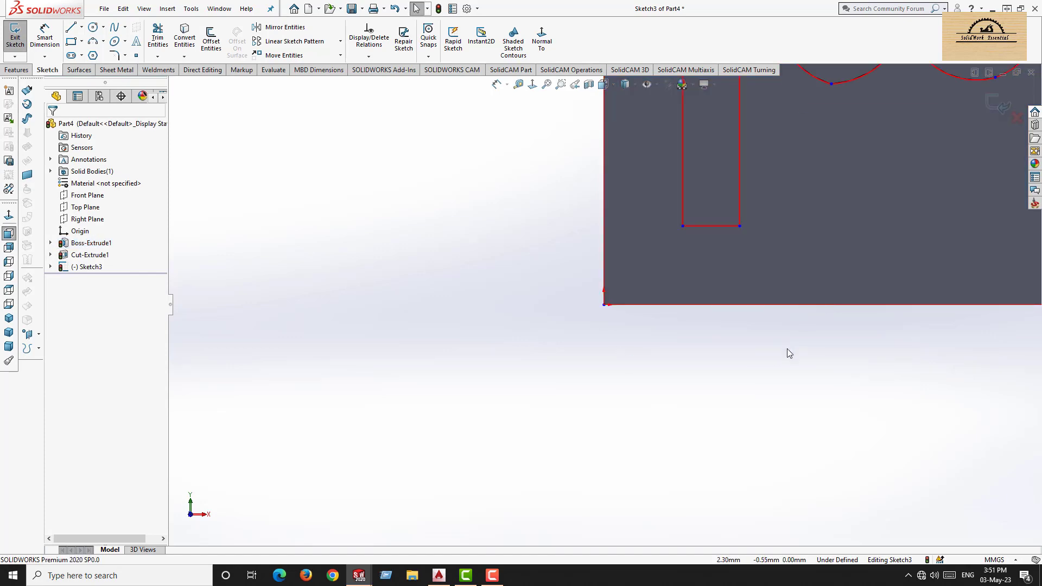
Delete the pasted outline, lettering, plant motif and corner rectangles from the sketch, keeping only the nested squares with diagonals.
{"action": "mouse_move", "coordinate": [926, 379]}
{"action": "left_mouse_down"}
{"action": "mouse_move", "coordinate": [544, 205]}
{"action": "mouse_move", "coordinate": [535, 190]}
{"action": "left_mouse_up"}
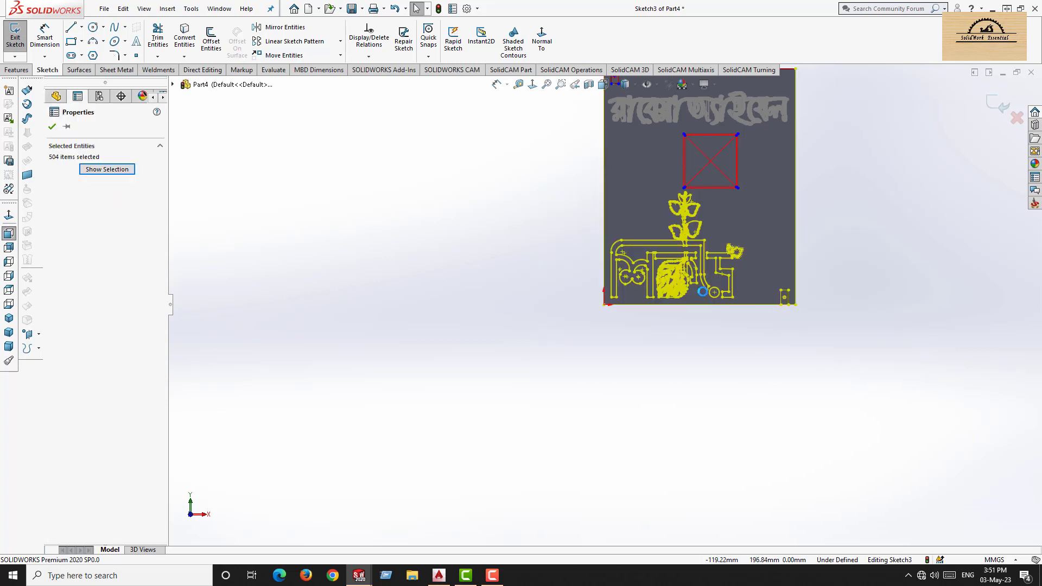
{"action": "key", "text": "Escape"}
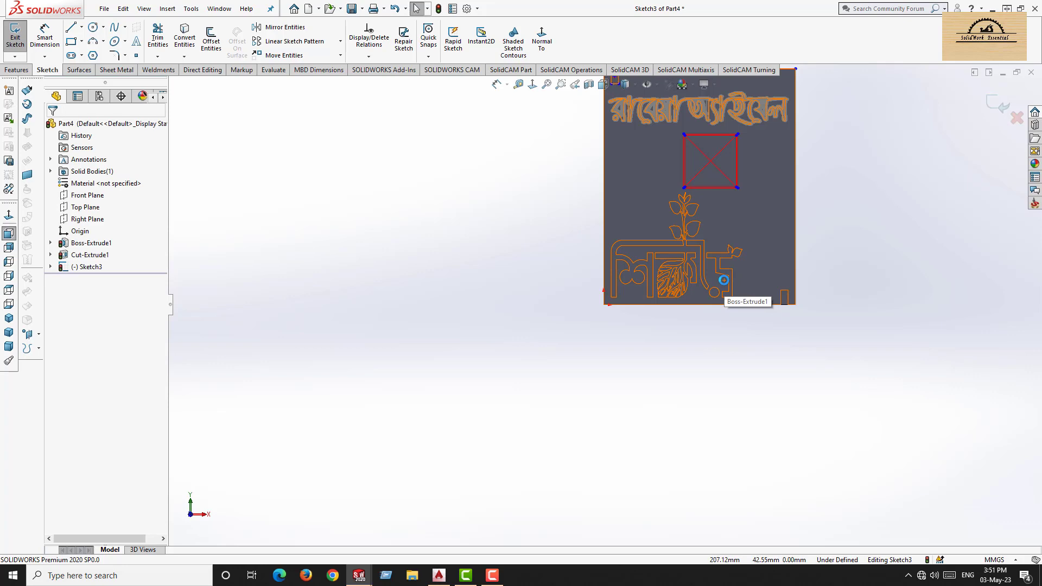
{"action": "scroll", "coordinate": [644, 135], "scroll_direction": "down", "scroll_amount": 5}
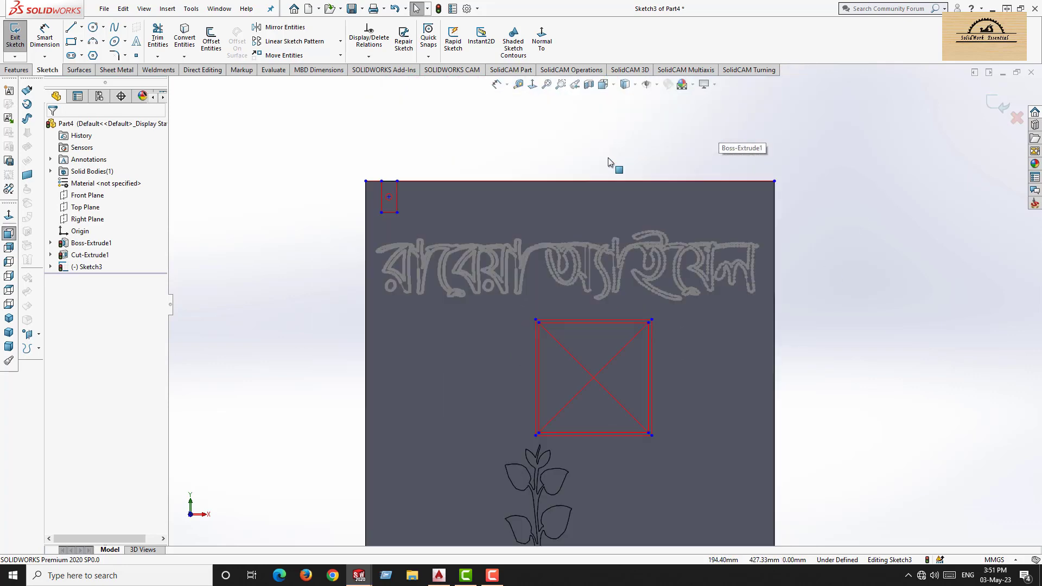
{"action": "left_click_drag", "start_coordinate": [803, 298], "coordinate": [347, 156]}
{"action": "left_click", "coordinate": [347, 156]}
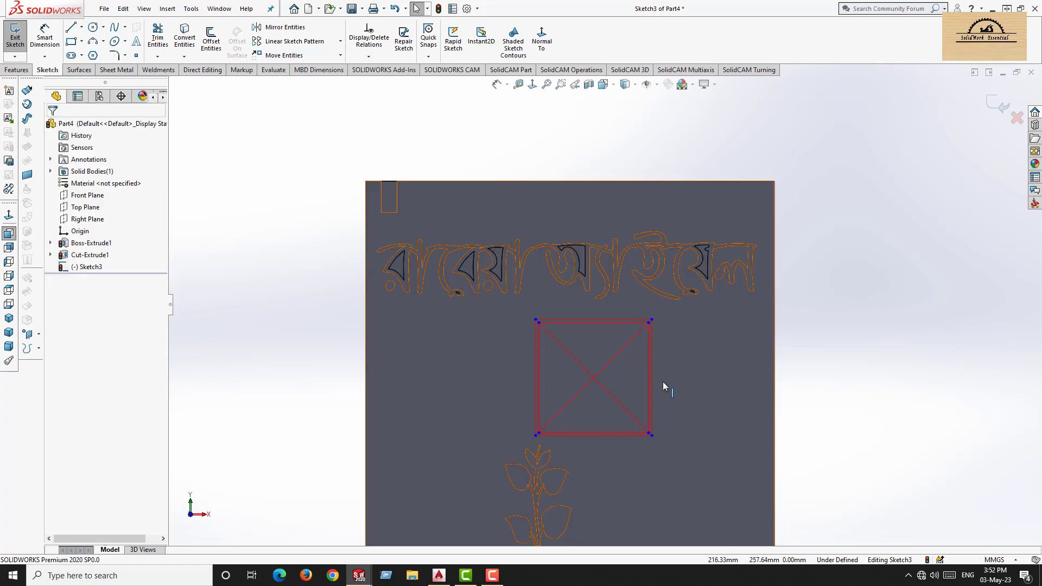
Delete the inner square and both diagonals, leaving only the outer square in the sketch.
{"action": "scroll", "coordinate": [593, 409], "scroll_direction": "down", "scroll_amount": 4}
{"action": "scroll", "coordinate": [644, 356], "scroll_direction": "down", "scroll_amount": 2}
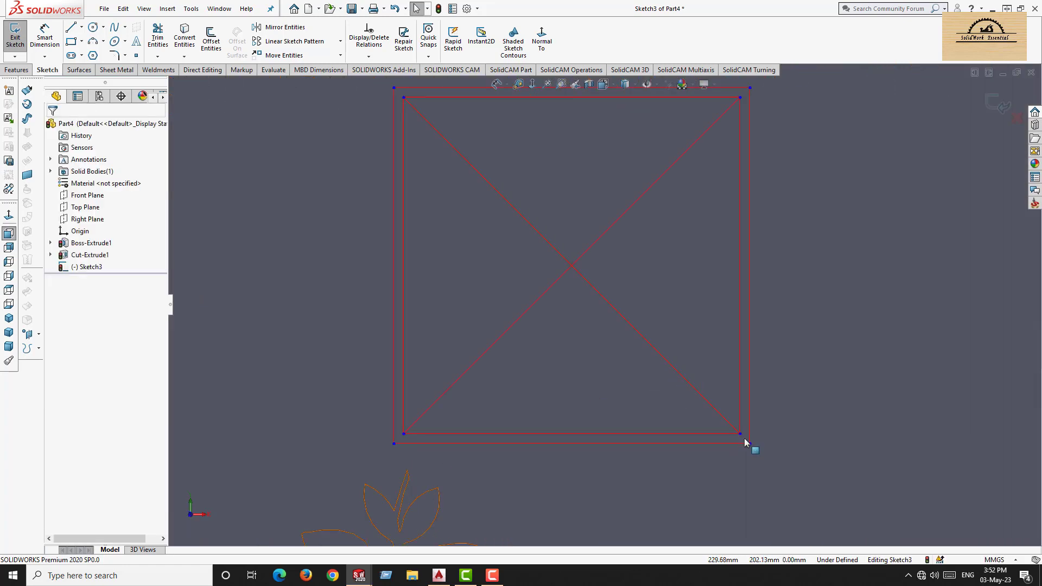
{"action": "left_click_drag", "start_coordinate": [745, 443], "coordinate": [702, 398]}
{"action": "key", "text": "Delete"}
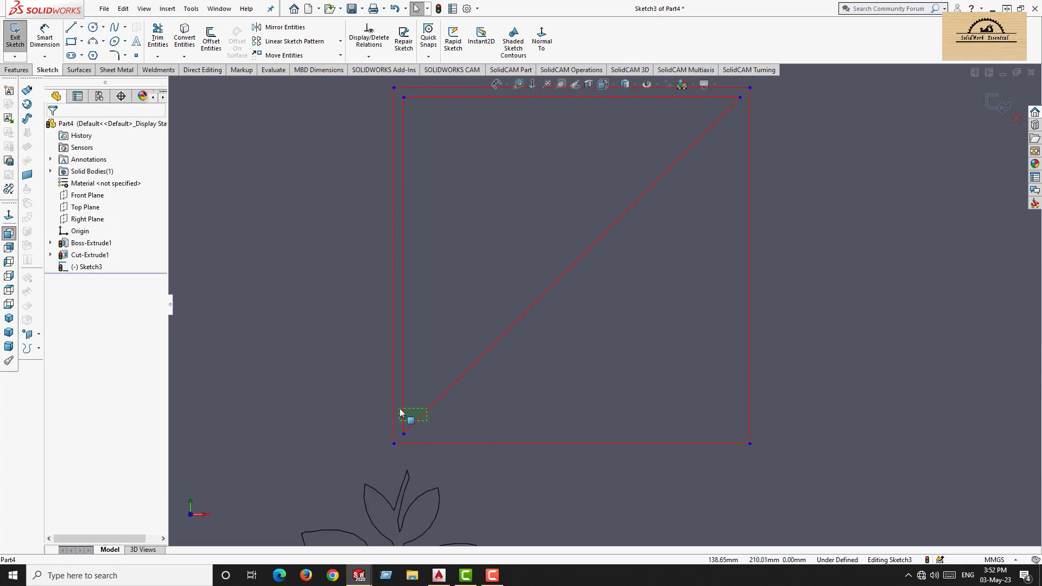
{"action": "left_click_drag", "start_coordinate": [410, 412], "coordinate": [402, 421]}
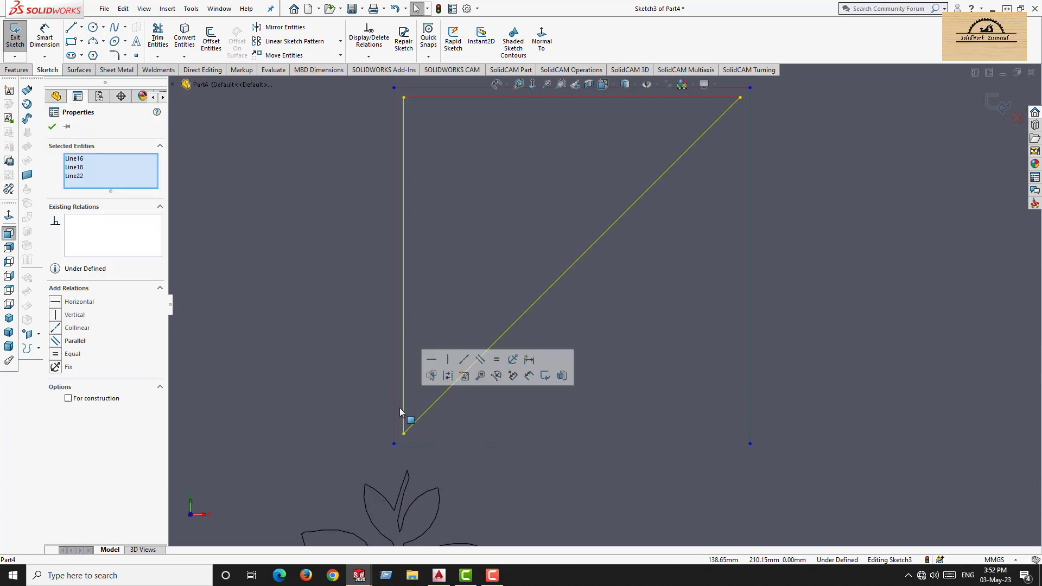
{"action": "key", "text": "Delete"}
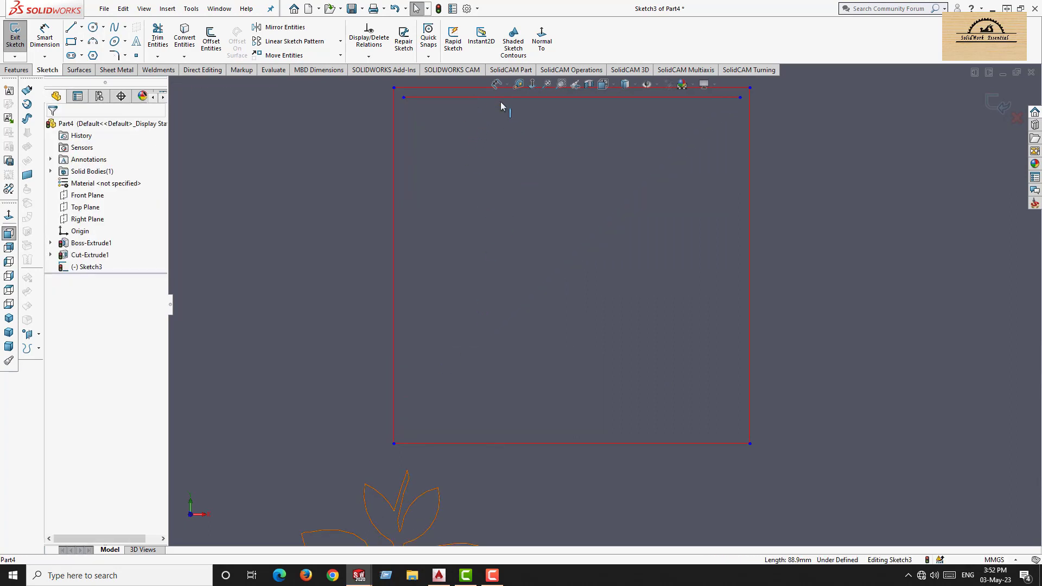
{"action": "left_click", "coordinate": [502, 97]}
{"action": "key", "text": "Delete"}
{"action": "scroll", "coordinate": [554, 300], "scroll_direction": "up", "scroll_amount": 5}
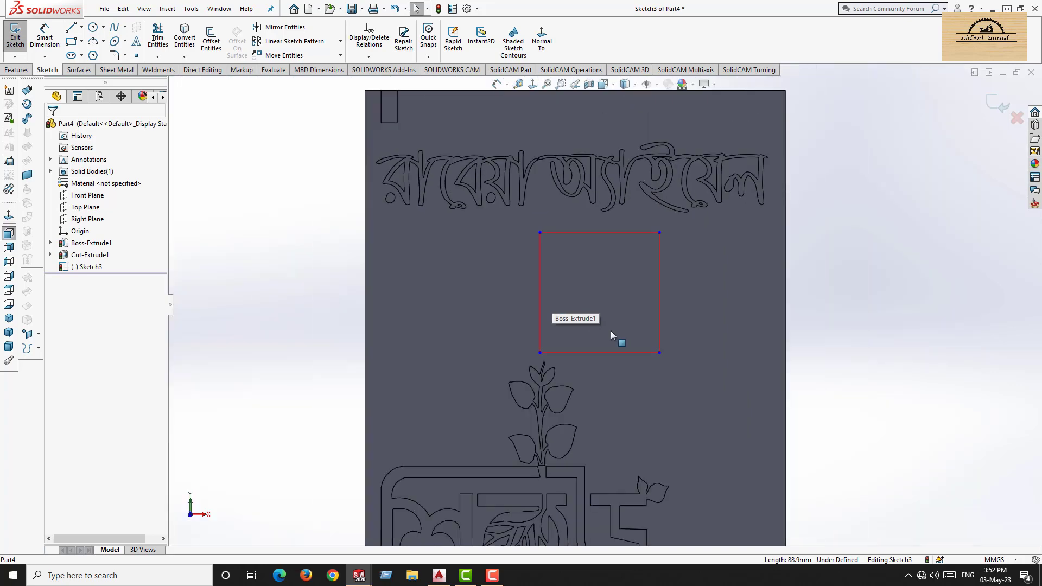
Cut the square opening through the plate with an Extruded Cut set to Through All.
{"action": "left_click", "coordinate": [23, 71]}
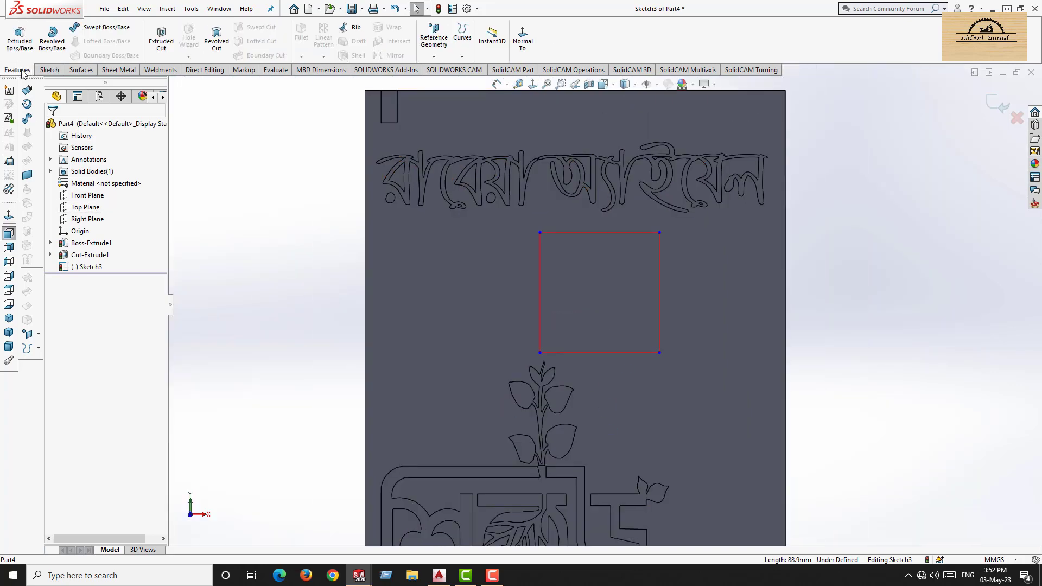
{"action": "left_click", "coordinate": [160, 39]}
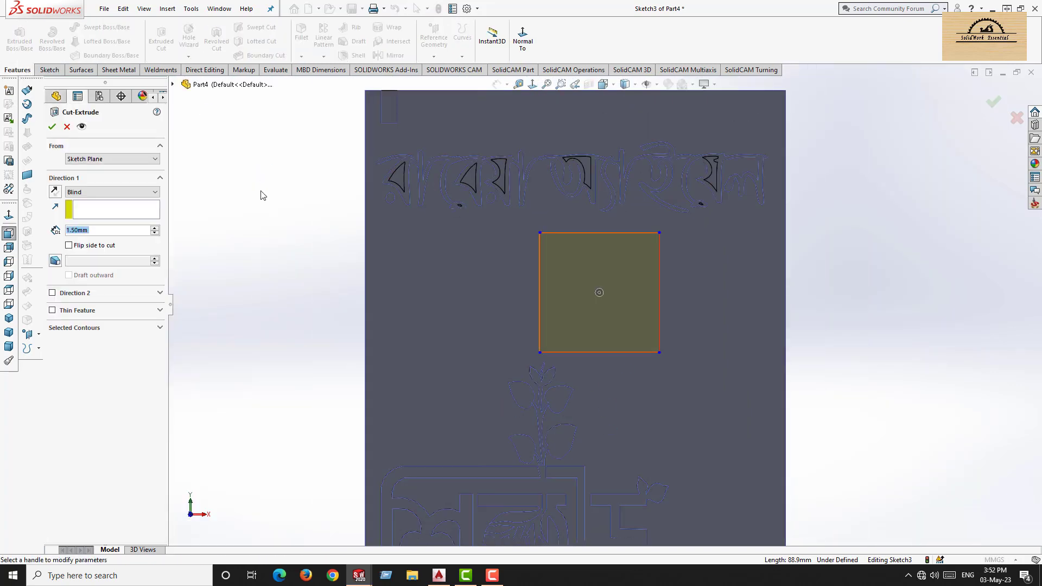
{"action": "left_click", "coordinate": [108, 191]}
{"action": "left_click", "coordinate": [84, 211]}
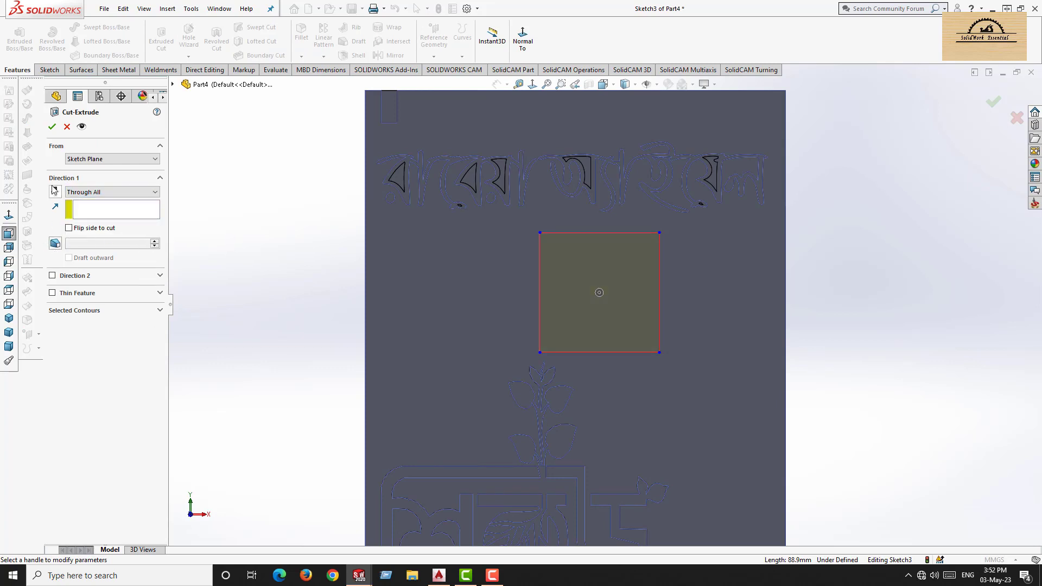
{"action": "left_click", "coordinate": [52, 126]}
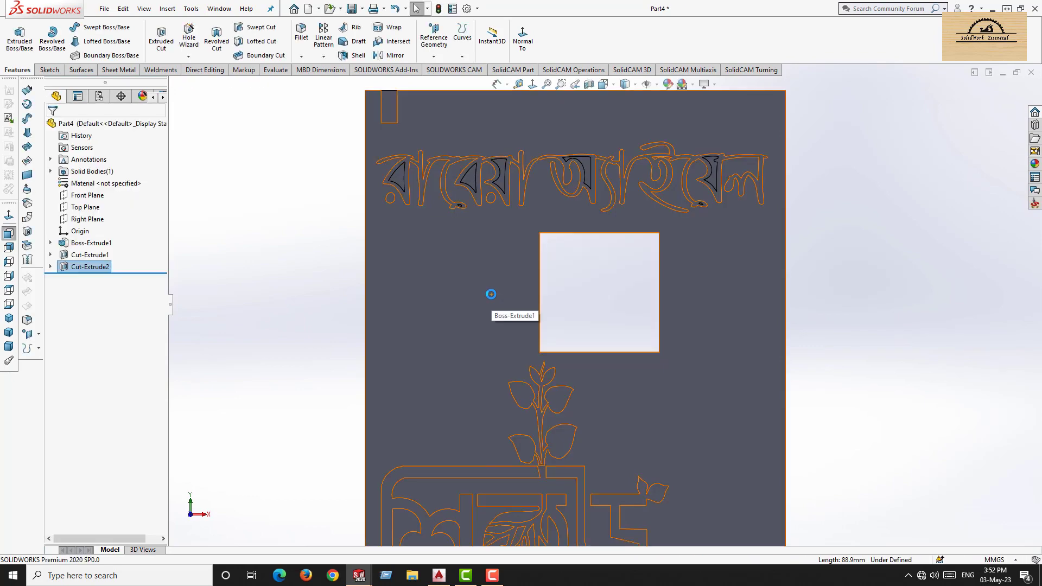
Select the recessed faces of the upper left corner rectangle and all the upper lettering, including its round dots.
{"action": "left_click", "coordinate": [351, 360]}
{"action": "middle_click_drag", "start_coordinate": [351, 360], "coordinate": [348, 270]}
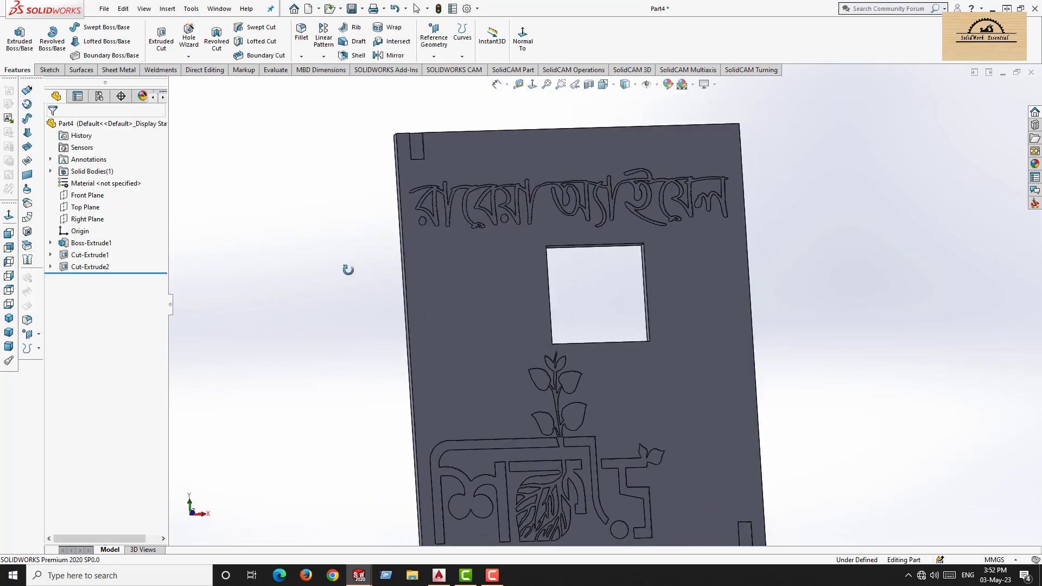
{"action": "scroll", "coordinate": [488, 364], "scroll_direction": "up", "scroll_amount": 3}
{"action": "scroll", "coordinate": [570, 336], "scroll_direction": "down", "scroll_amount": 3}
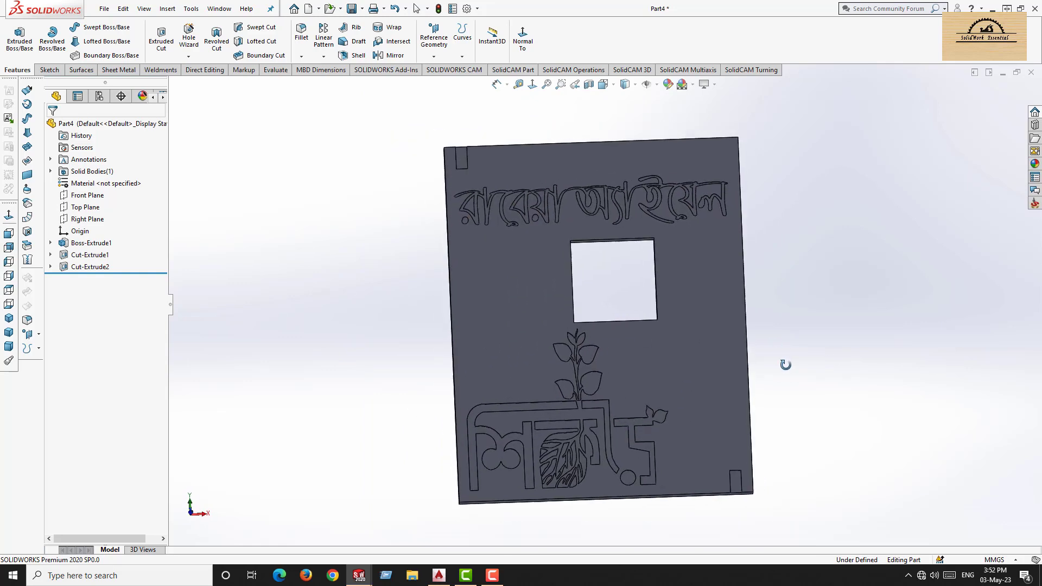
{"action": "scroll", "coordinate": [489, 171], "scroll_direction": "down", "scroll_amount": 3}
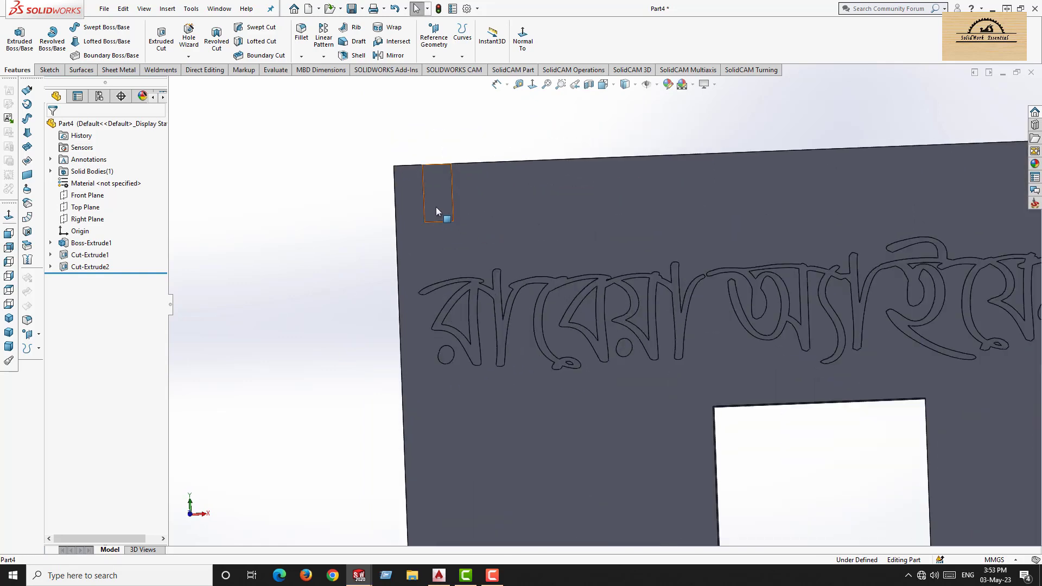
{"action": "left_click", "coordinate": [436, 207]}
{"action": "scroll", "coordinate": [434, 320], "scroll_direction": "down", "scroll_amount": 2}
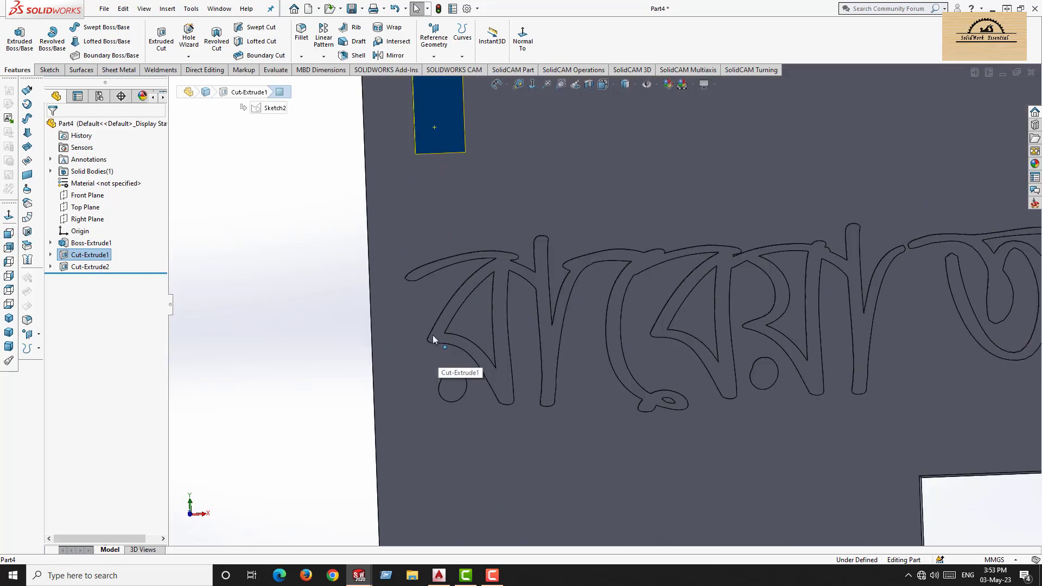
{"action": "left_click", "coordinate": [439, 341], "text": "ctrl"}
{"action": "left_click", "coordinate": [455, 388], "text": "ctrl"}
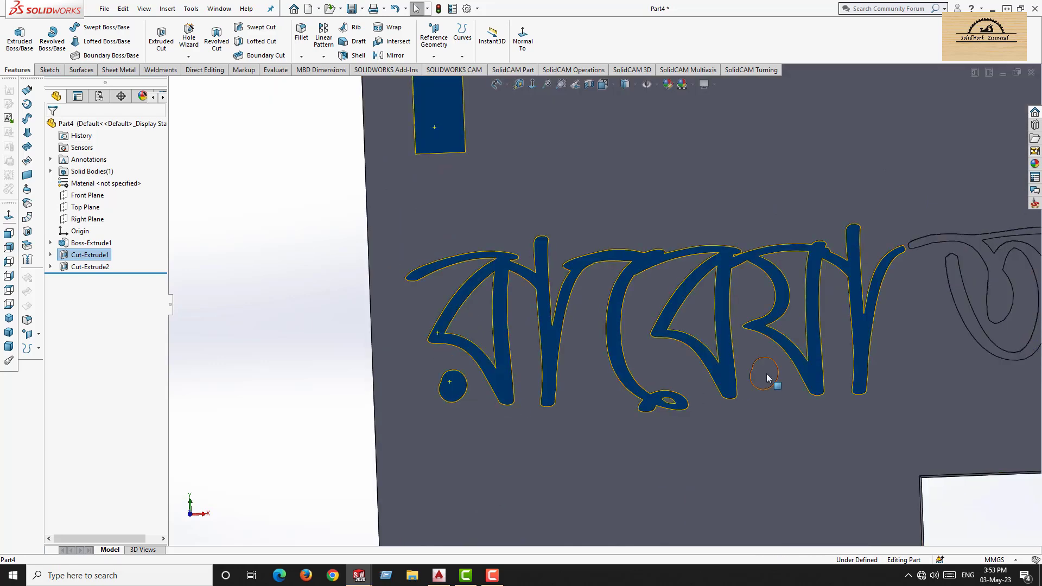
{"action": "scroll", "coordinate": [881, 344], "scroll_direction": "up", "scroll_amount": 6}
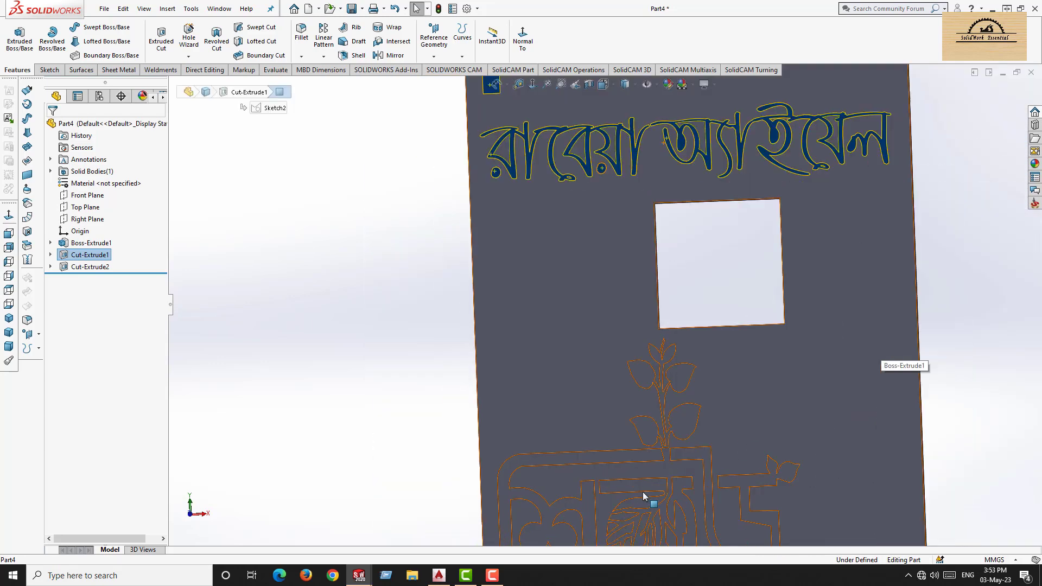
Add the recessed faces of the plant and the large strokes of the lower lettering to the selection.
{"action": "scroll", "coordinate": [642, 491], "scroll_direction": "down", "scroll_amount": 3}
{"action": "left_click", "coordinate": [712, 303], "text": "ctrl"}
{"action": "left_click", "coordinate": [717, 365], "text": "ctrl"}
{"action": "left_click", "coordinate": [649, 362], "text": "ctrl"}
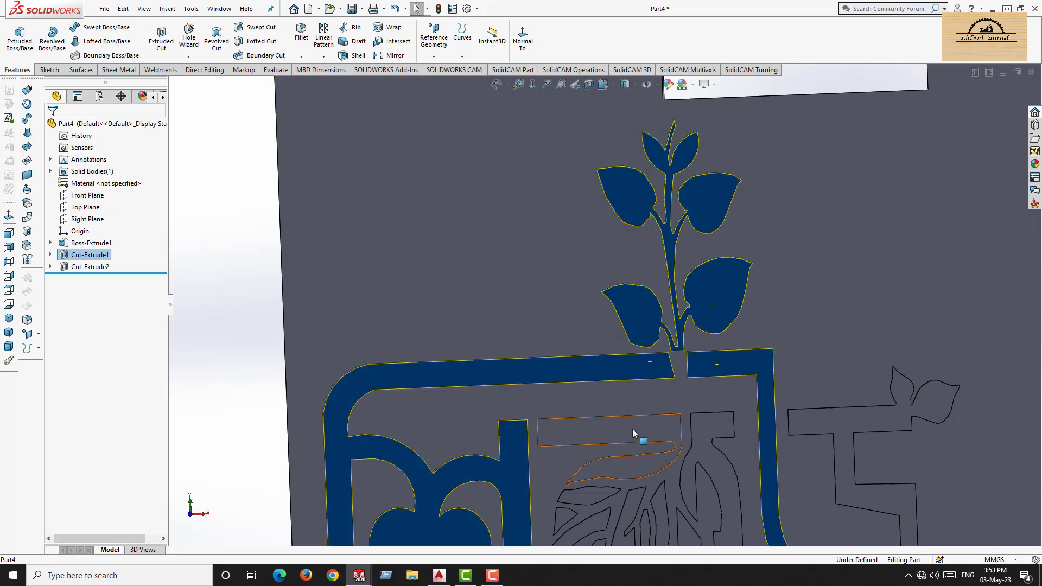
{"action": "left_click", "coordinate": [650, 433], "text": "ctrl"}
{"action": "left_click", "coordinate": [707, 428], "text": "ctrl"}
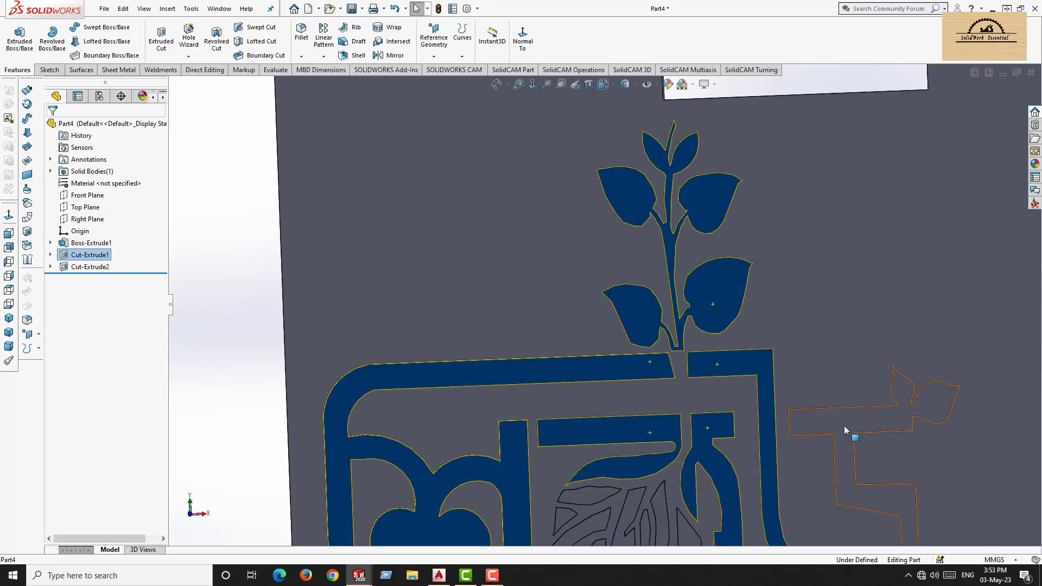
{"action": "left_click", "coordinate": [844, 425], "text": "ctrl"}
{"action": "scroll", "coordinate": [771, 466], "scroll_direction": "up", "scroll_amount": 2}
{"action": "scroll", "coordinate": [684, 448], "scroll_direction": "down", "scroll_amount": 3}
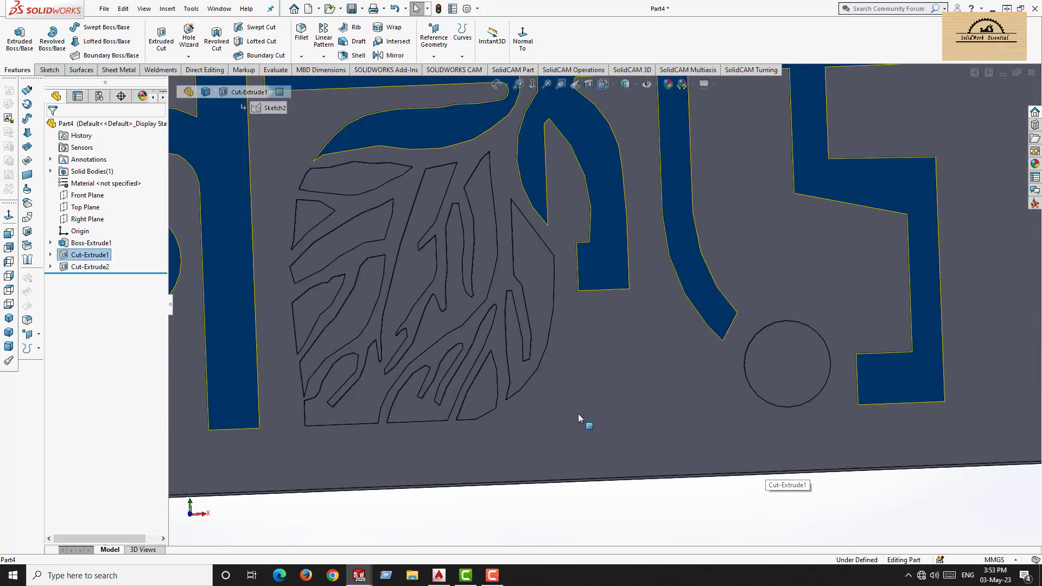
Add the recessed leaf-pattern faces, the round dot of the lower lettering and the lower right corner rectangle to the selection.
{"action": "left_click", "coordinate": [354, 174], "text": "ctrl"}
{"action": "left_click", "coordinate": [342, 239], "text": "ctrl"}
{"action": "left_click", "coordinate": [429, 198], "text": "ctrl"}
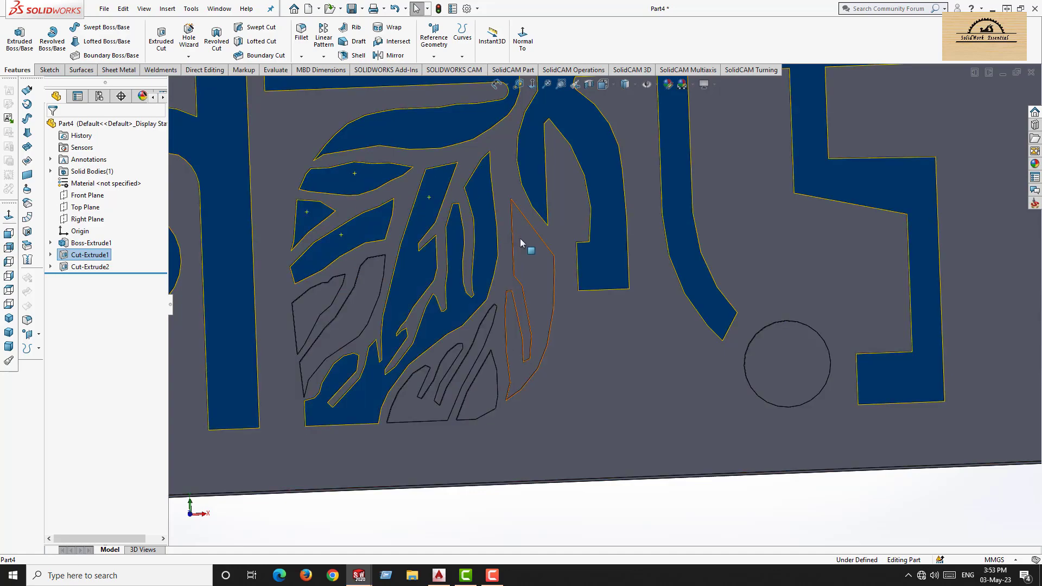
{"action": "left_click", "coordinate": [520, 238], "text": "ctrl"}
{"action": "left_click", "coordinate": [482, 338], "text": "ctrl"}
{"action": "left_click", "coordinate": [478, 395], "text": "ctrl"}
{"action": "left_click", "coordinate": [350, 319], "text": "ctrl"}
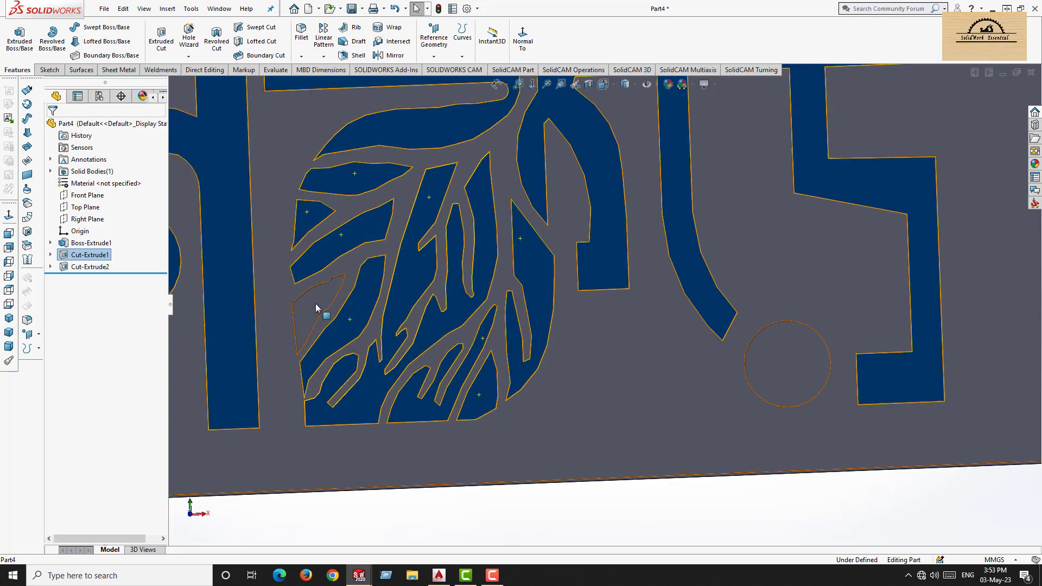
{"action": "left_click", "coordinate": [310, 297], "text": "ctrl"}
{"action": "left_click", "coordinate": [794, 369], "text": "ctrl"}
{"action": "scroll", "coordinate": [805, 359], "scroll_direction": "up", "scroll_amount": 4}
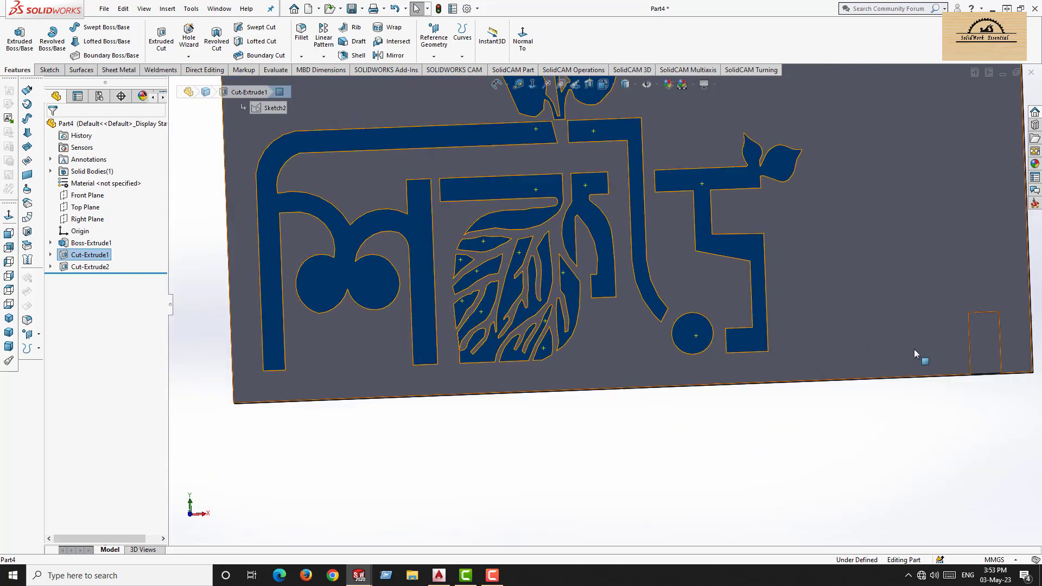
{"action": "left_click", "coordinate": [977, 346], "text": "ctrl"}
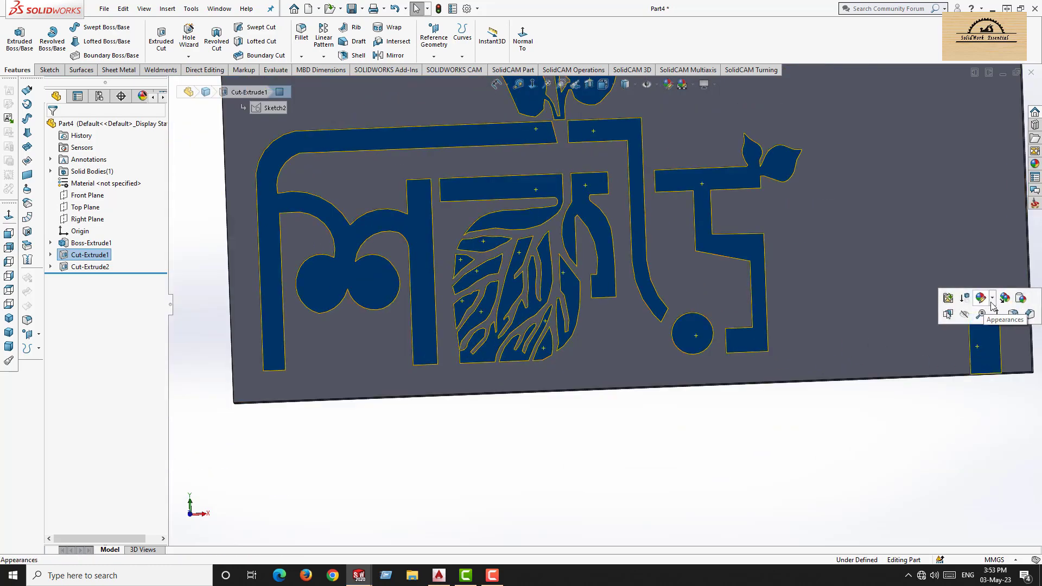
Apply an orange-red face colour of RGB 255, 66, 0 to all the selected recessed faces.
{"action": "left_click", "coordinate": [991, 303]}
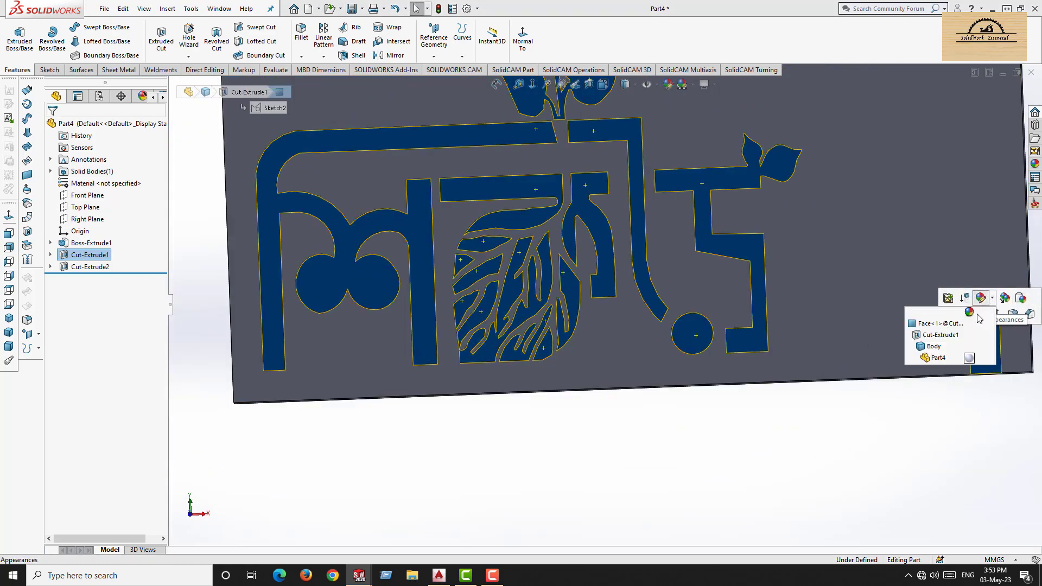
{"action": "left_click", "coordinate": [932, 325]}
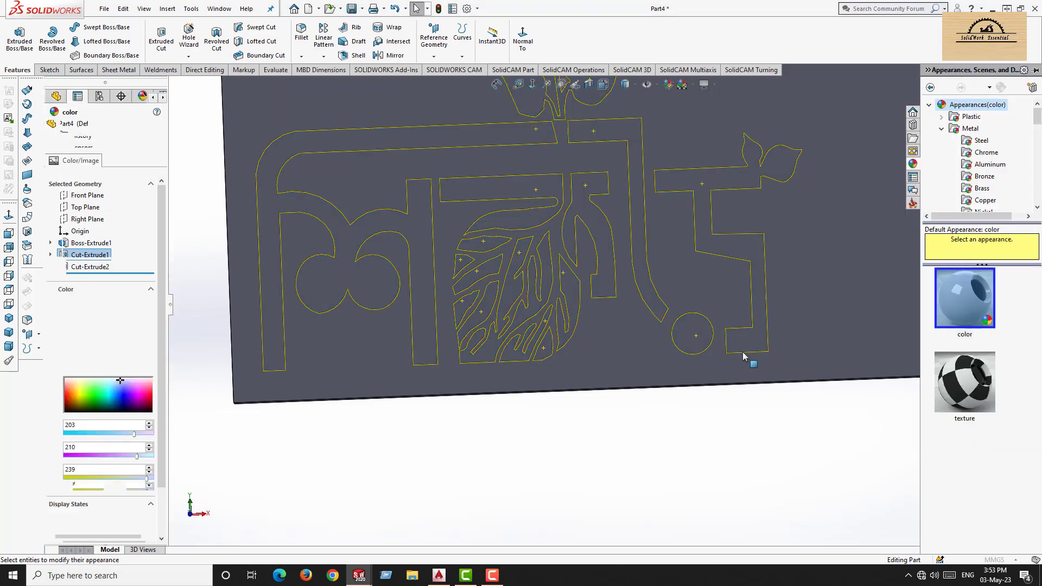
{"action": "left_click", "coordinate": [70, 399]}
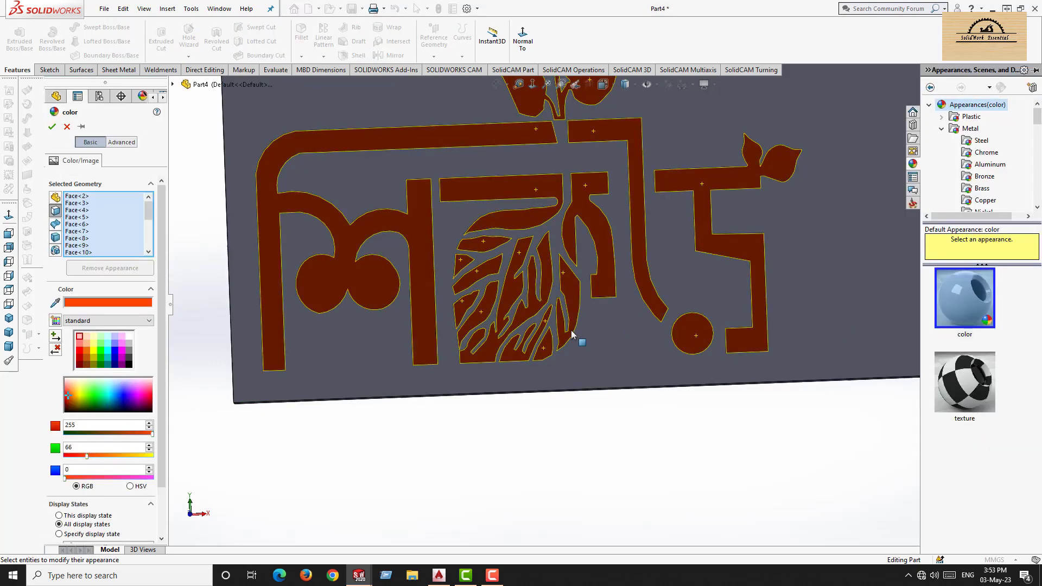
{"action": "scroll", "coordinate": [842, 325], "scroll_direction": "up", "scroll_amount": 10}
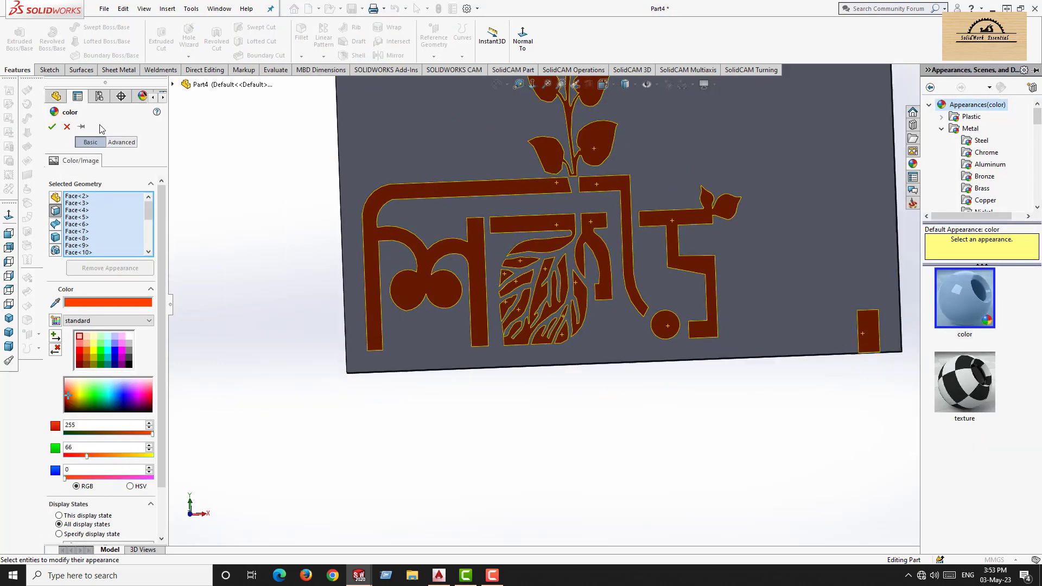
{"action": "left_click", "coordinate": [52, 128]}
Edit the appearance of the plate's body and apply the polished rosewood 2d finish from the wood library.
{"action": "left_click", "coordinate": [571, 240]}
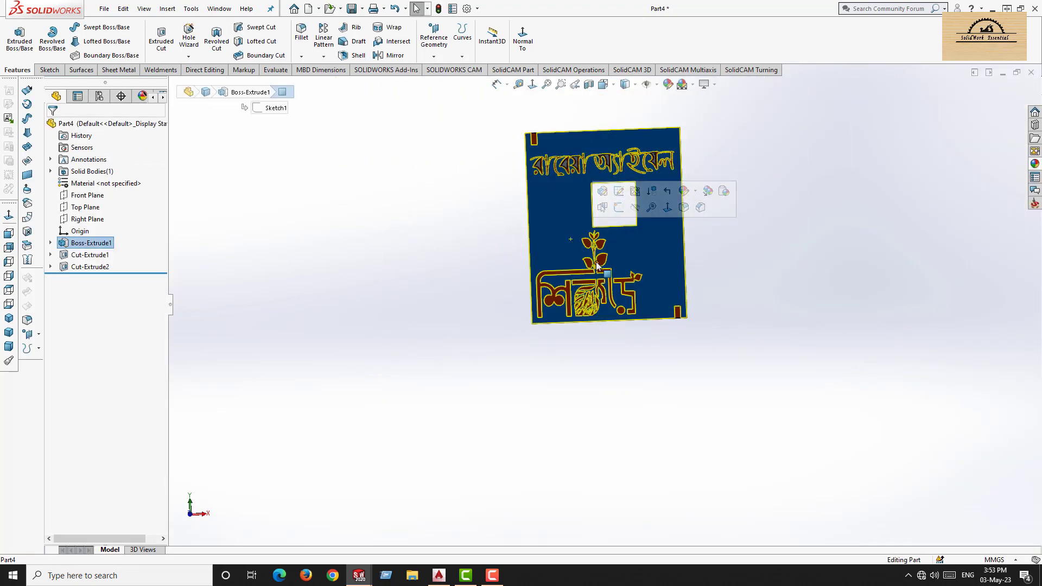
{"action": "left_click", "coordinate": [696, 191]}
{"action": "left_click", "coordinate": [707, 244]}
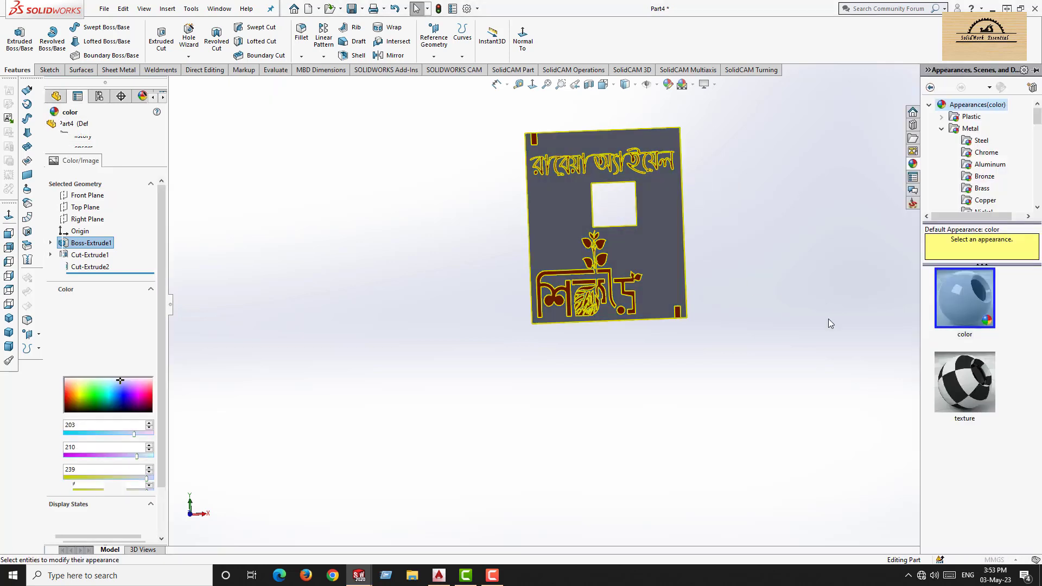
{"action": "scroll", "coordinate": [971, 157], "scroll_direction": "down", "scroll_amount": 10}
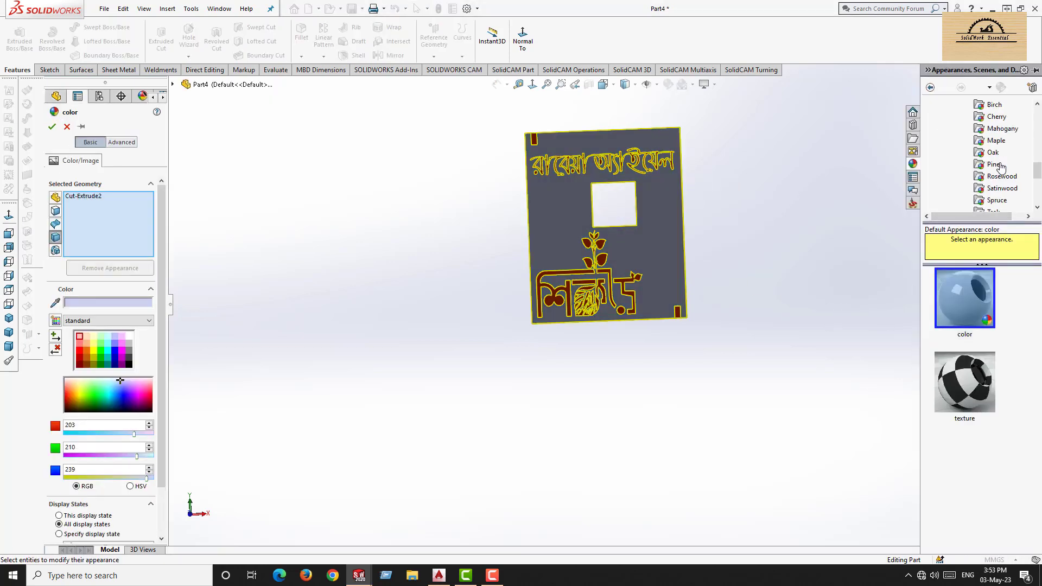
{"action": "left_click", "coordinate": [998, 177]}
{"action": "left_click", "coordinate": [953, 301]}
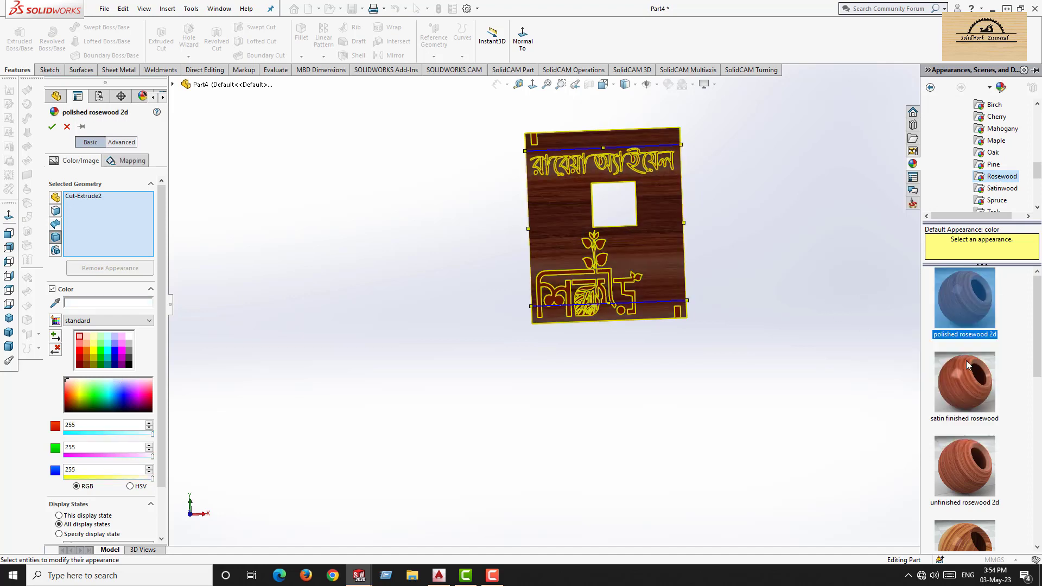
Try the unfinished, varnished, polished 2d, satin finished and unfinished 2d rosewood appearances on the plate's body.
{"action": "scroll", "coordinate": [961, 426], "scroll_direction": "down", "scroll_amount": 3}
{"action": "left_click", "coordinate": [961, 426]}
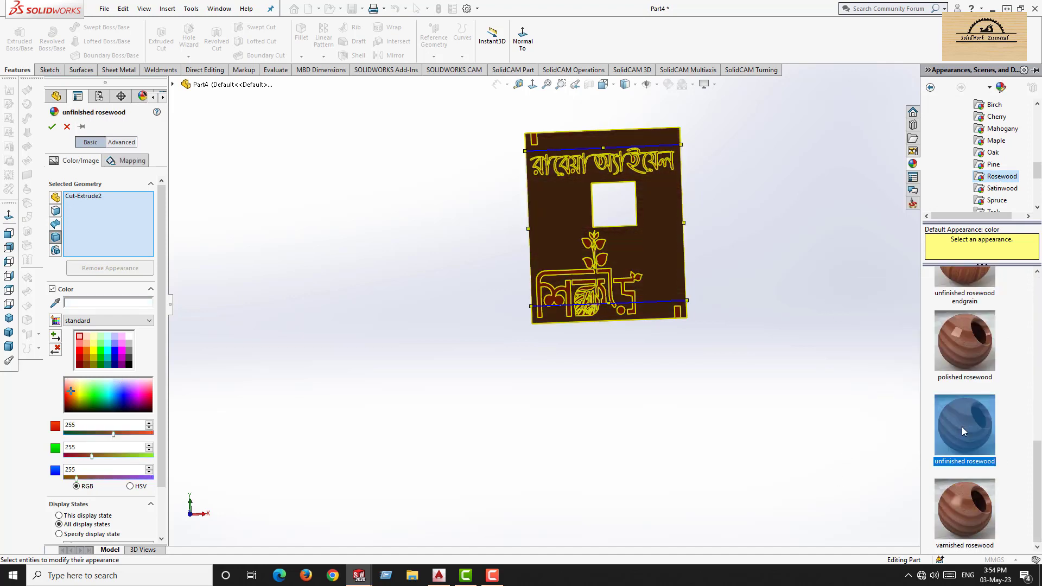
{"action": "left_click", "coordinate": [974, 489]}
{"action": "scroll", "coordinate": [961, 342], "scroll_direction": "up", "scroll_amount": 3}
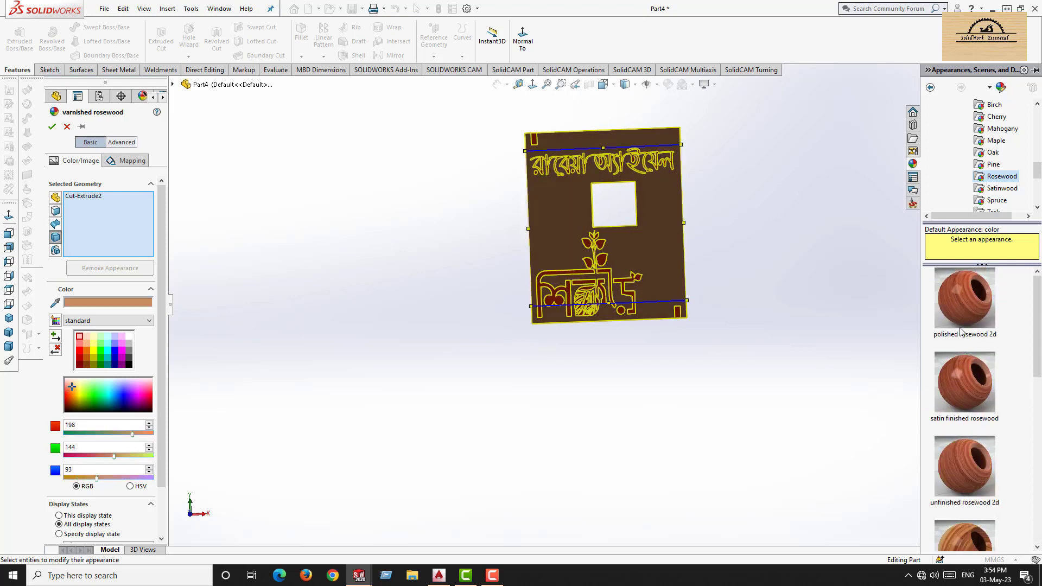
{"action": "left_click", "coordinate": [955, 293]}
{"action": "left_click", "coordinate": [971, 379]}
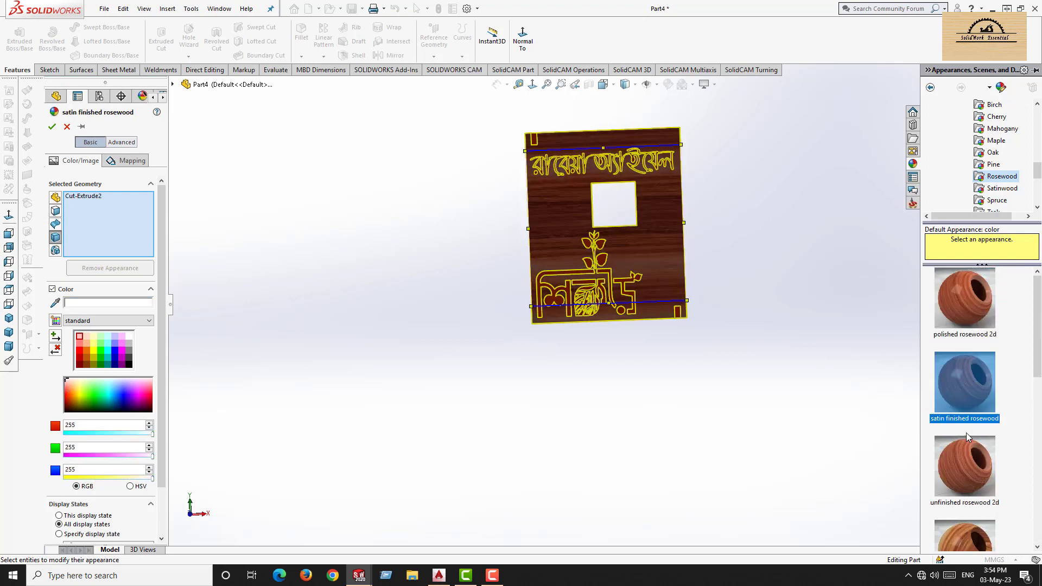
{"action": "left_click", "coordinate": [961, 460]}
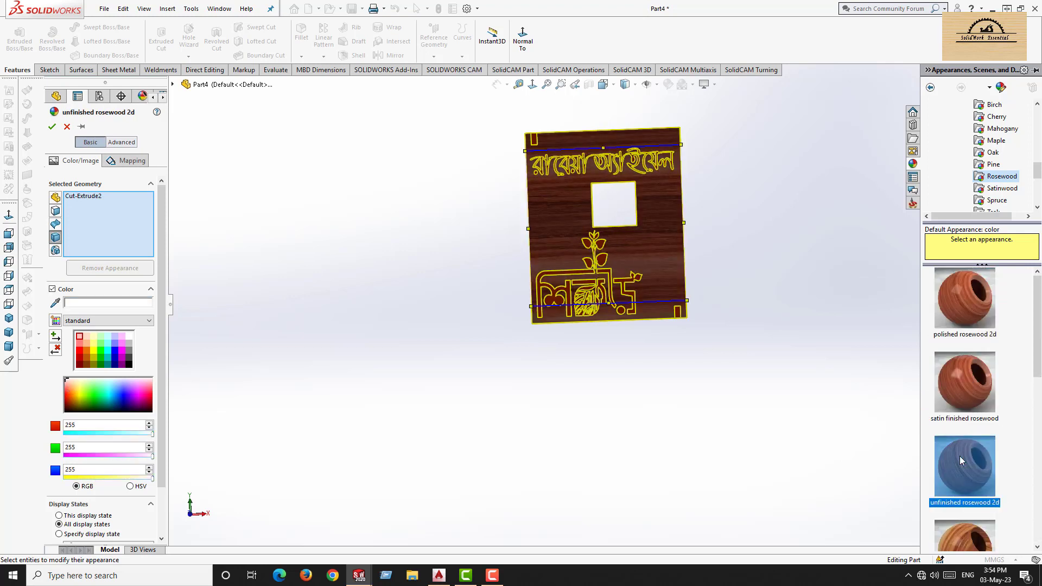
Apply the satin finished rosewood appearance to the plate's body.
{"action": "left_click", "coordinate": [964, 298]}
{"action": "left_click", "coordinate": [962, 382]}
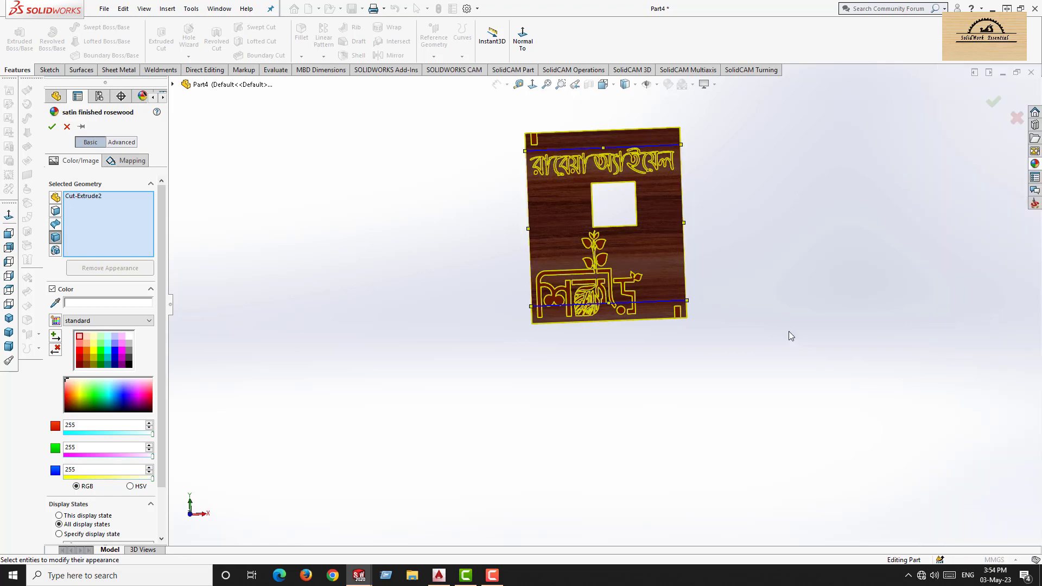
{"action": "left_click", "coordinate": [993, 101]}
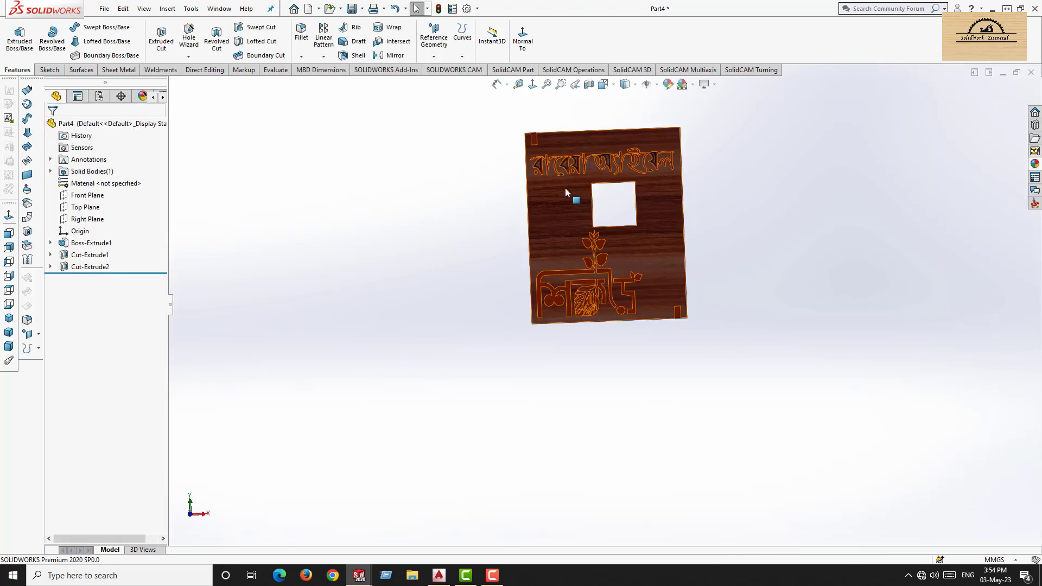
{"action": "scroll", "coordinate": [559, 169], "scroll_direction": "down", "scroll_amount": 3}
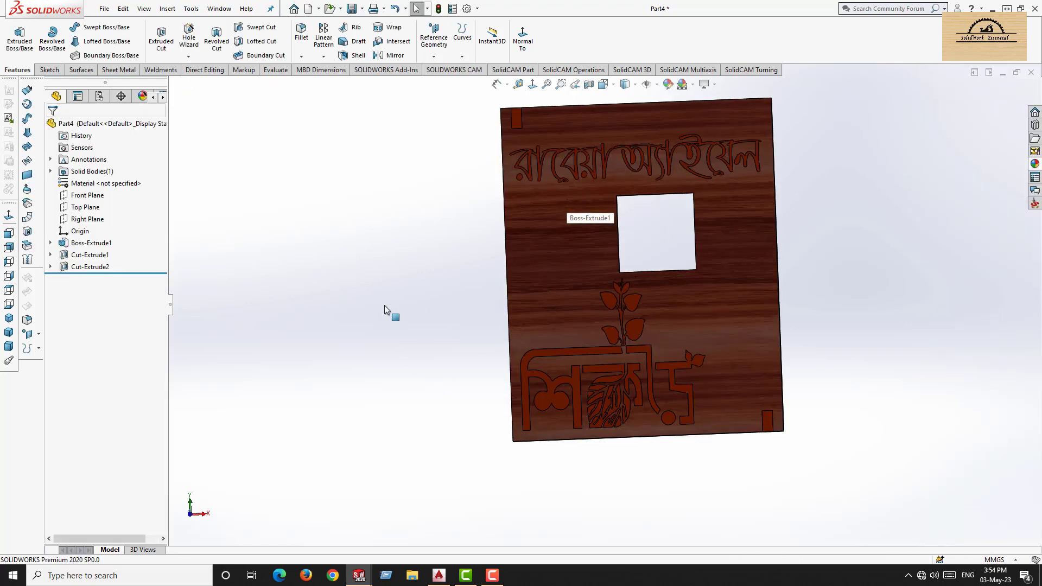
{"action": "left_click", "coordinate": [588, 349]}
{"action": "left_click", "coordinate": [713, 303]}
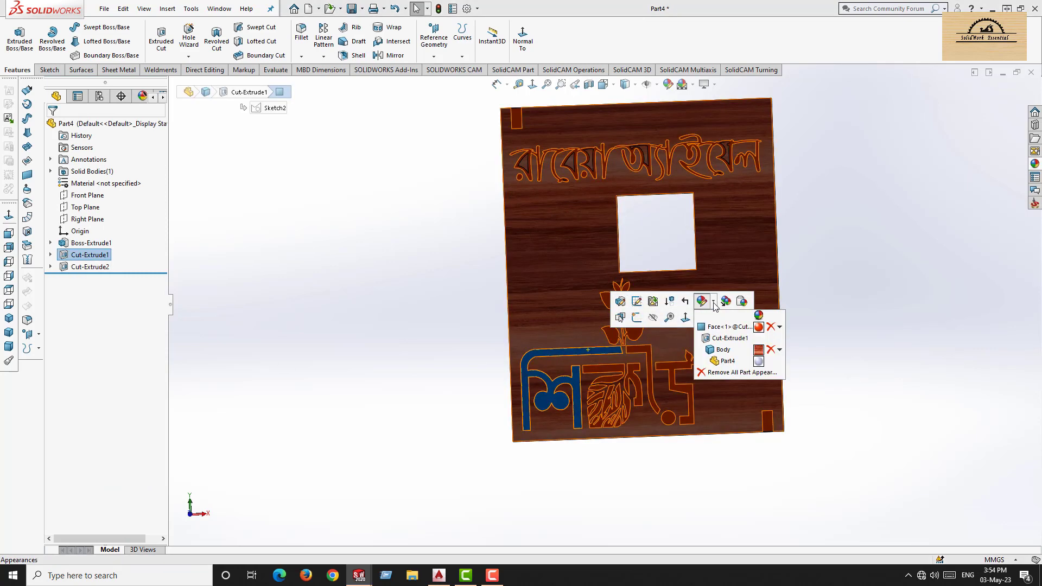
{"action": "left_click", "coordinate": [715, 329]}
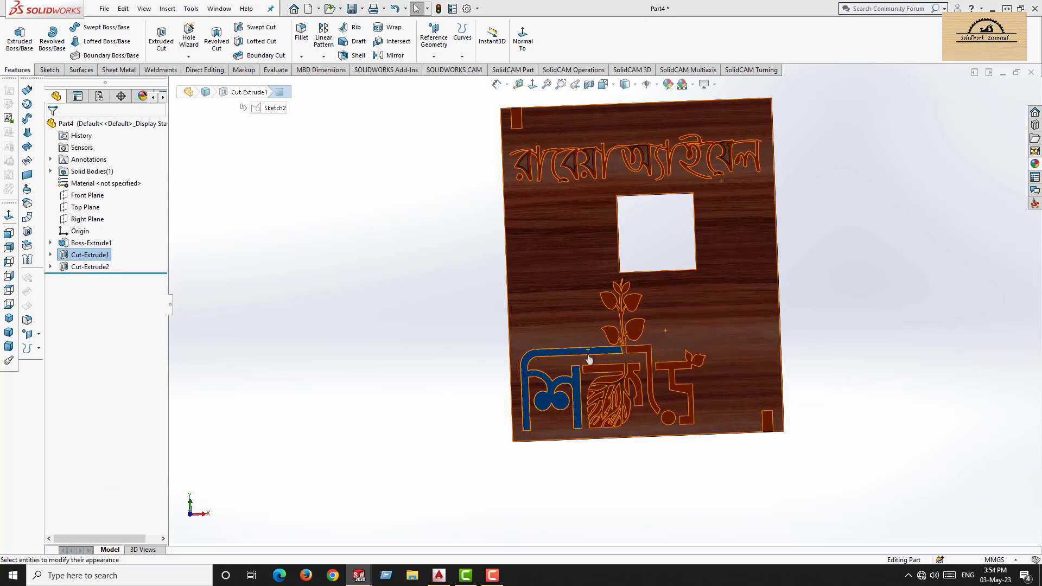
{"action": "left_click", "coordinate": [90, 397]}
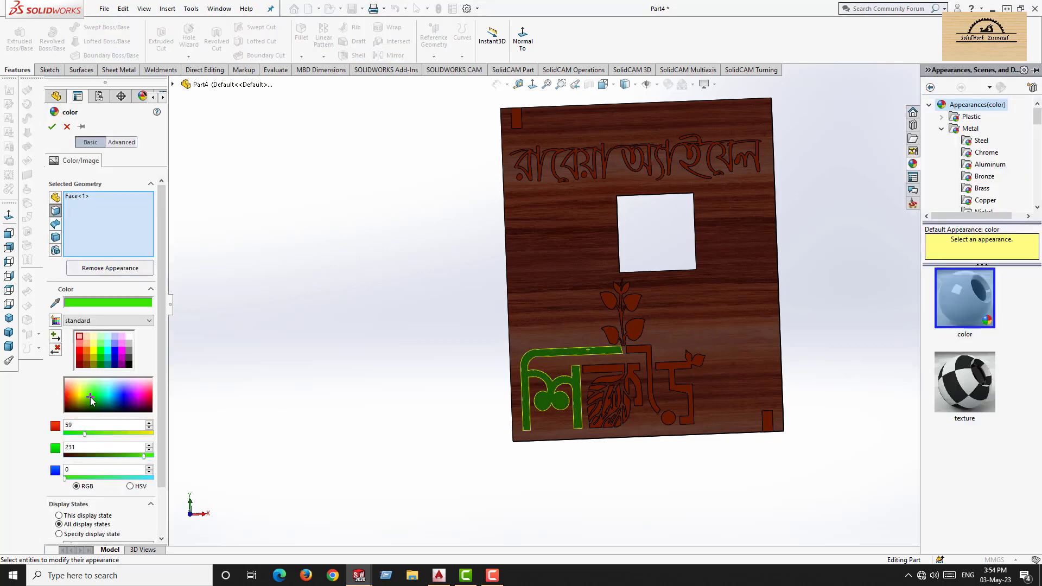
{"action": "left_click", "coordinate": [121, 396]}
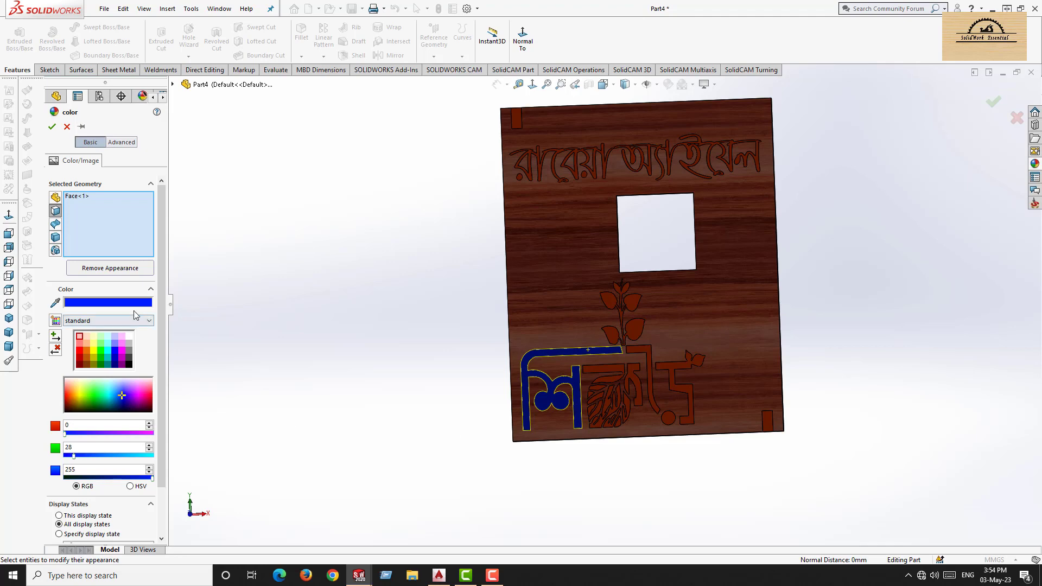
{"action": "left_click", "coordinate": [67, 128]}
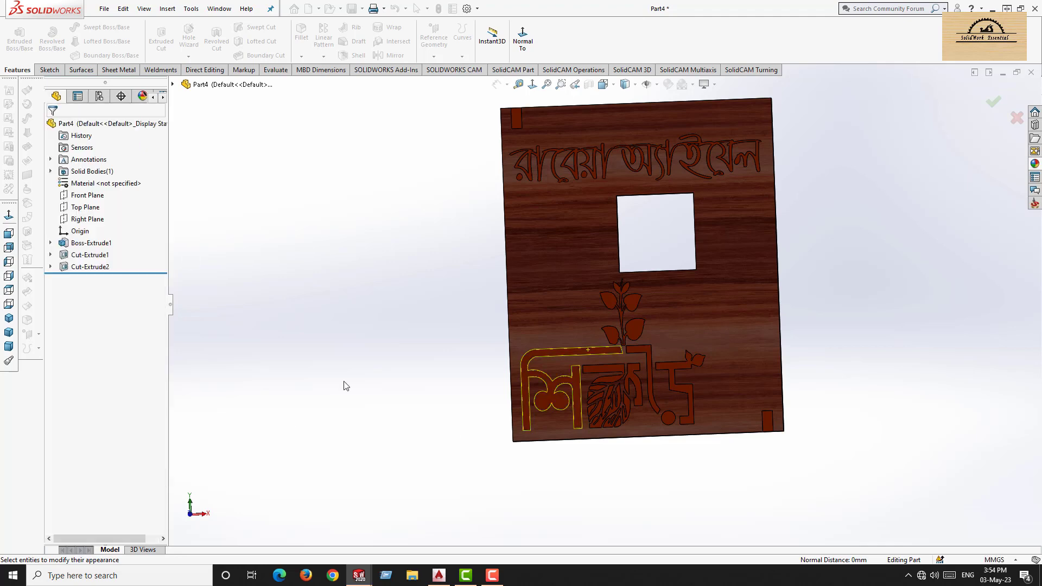
Select the recessed faces of the upper left corner rectangle and all the upper lettering with its dots.
{"action": "left_click", "coordinate": [552, 351]}
{"action": "scroll", "coordinate": [569, 256], "scroll_direction": "up", "scroll_amount": 2}
{"action": "scroll", "coordinate": [584, 266], "scroll_direction": "down", "scroll_amount": 5}
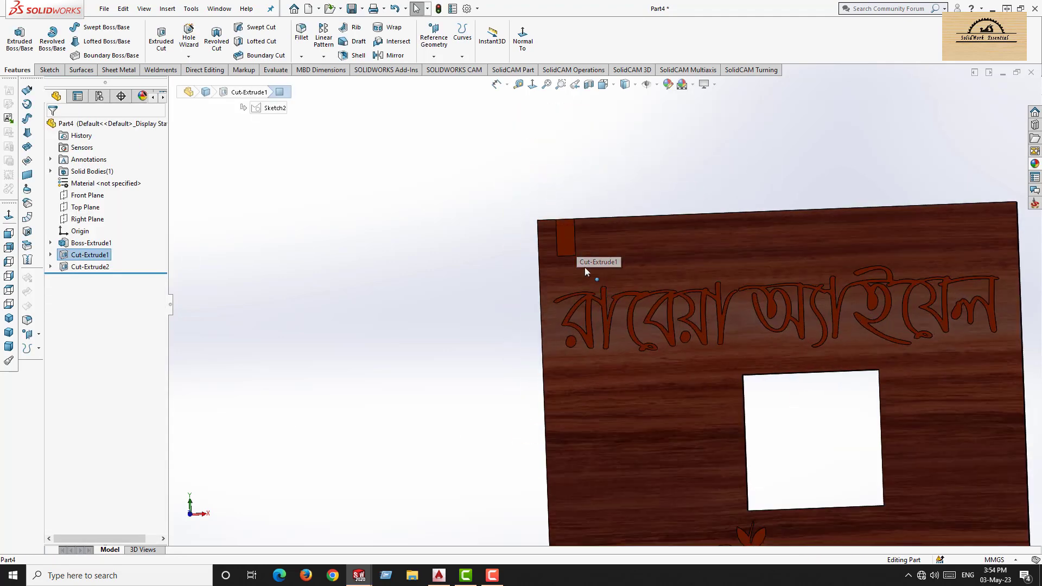
{"action": "scroll", "coordinate": [618, 339], "scroll_direction": "down", "scroll_amount": 3}
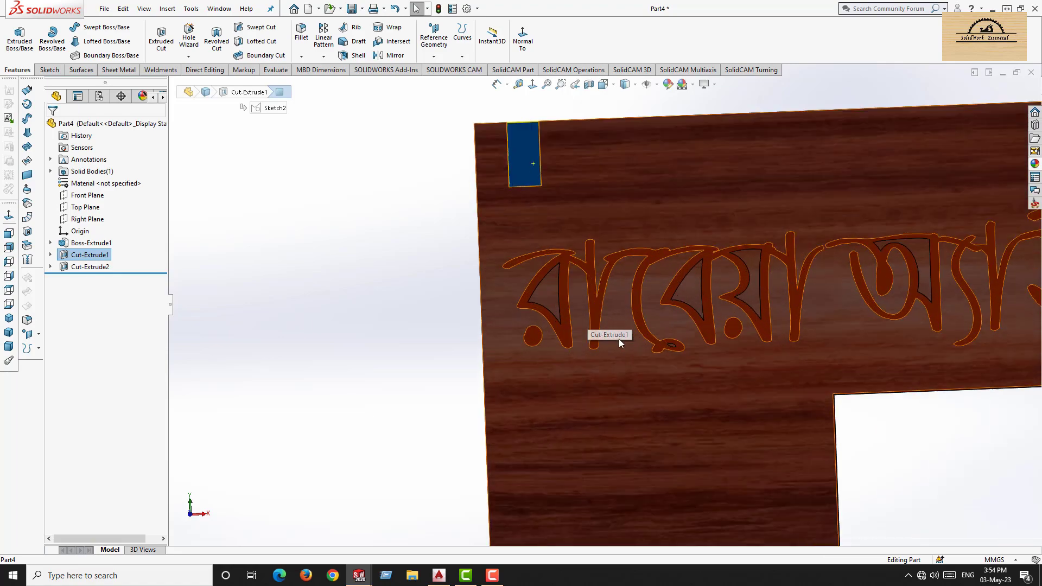
{"action": "left_click", "coordinate": [533, 338], "text": "ctrl"}
{"action": "left_click", "coordinate": [564, 330], "text": "ctrl"}
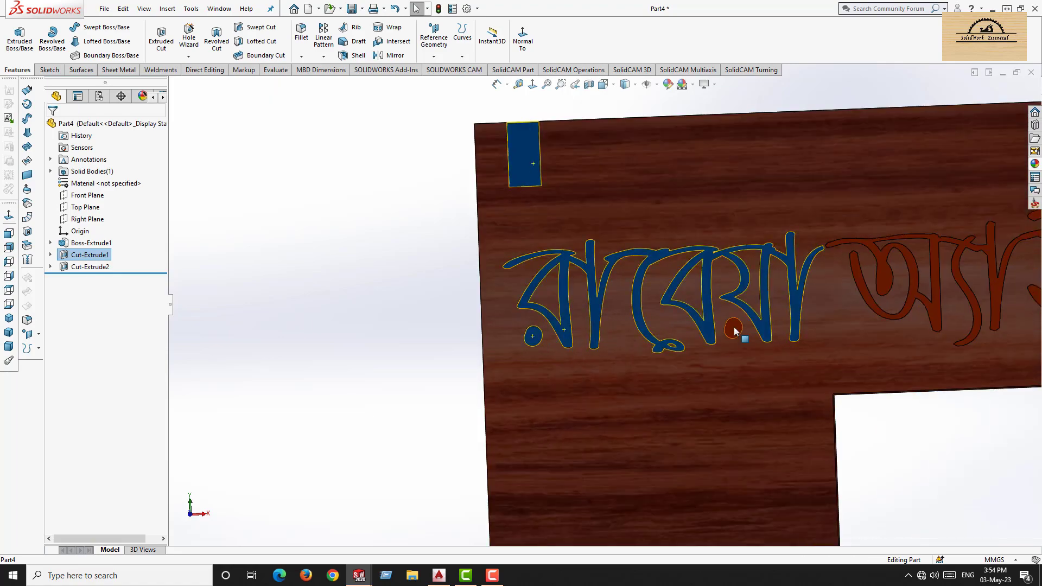
{"action": "left_click", "coordinate": [902, 277], "text": "ctrl"}
{"action": "scroll", "coordinate": [868, 358], "scroll_direction": "up", "scroll_amount": 3}
{"action": "scroll", "coordinate": [709, 491], "scroll_direction": "down", "scroll_amount": 2}
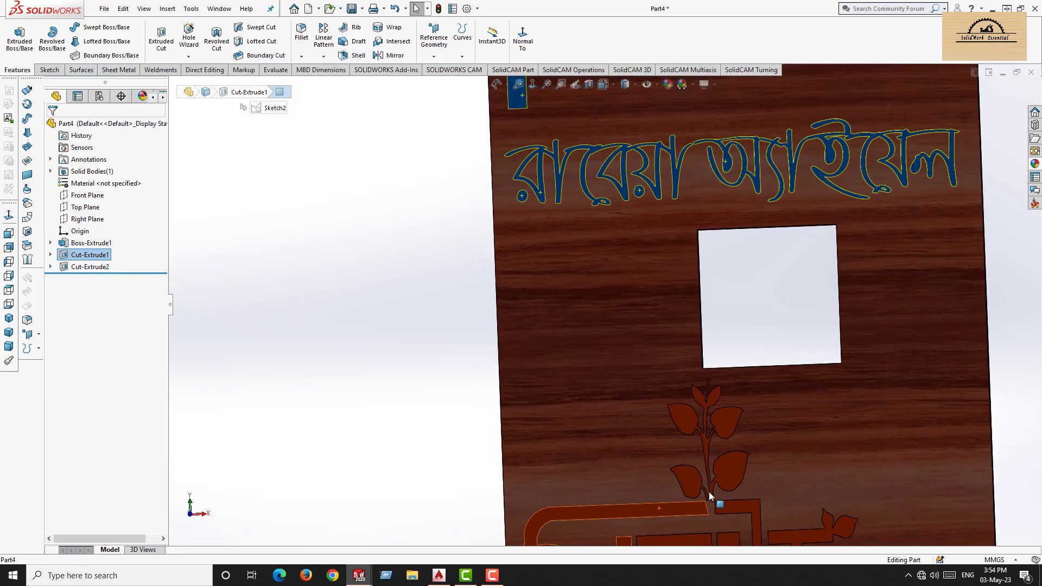
Add the recessed faces of the lower lettering, leaf pattern, plant and lower right corner rectangle to the selection.
{"action": "scroll", "coordinate": [709, 492], "scroll_direction": "down", "scroll_amount": 2}
{"action": "scroll", "coordinate": [738, 459], "scroll_direction": "up", "scroll_amount": 3}
{"action": "scroll", "coordinate": [743, 467], "scroll_direction": "down", "scroll_amount": 3}
{"action": "scroll", "coordinate": [616, 449], "scroll_direction": "up", "scroll_amount": 3}
{"action": "scroll", "coordinate": [621, 455], "scroll_direction": "down", "scroll_amount": 3}
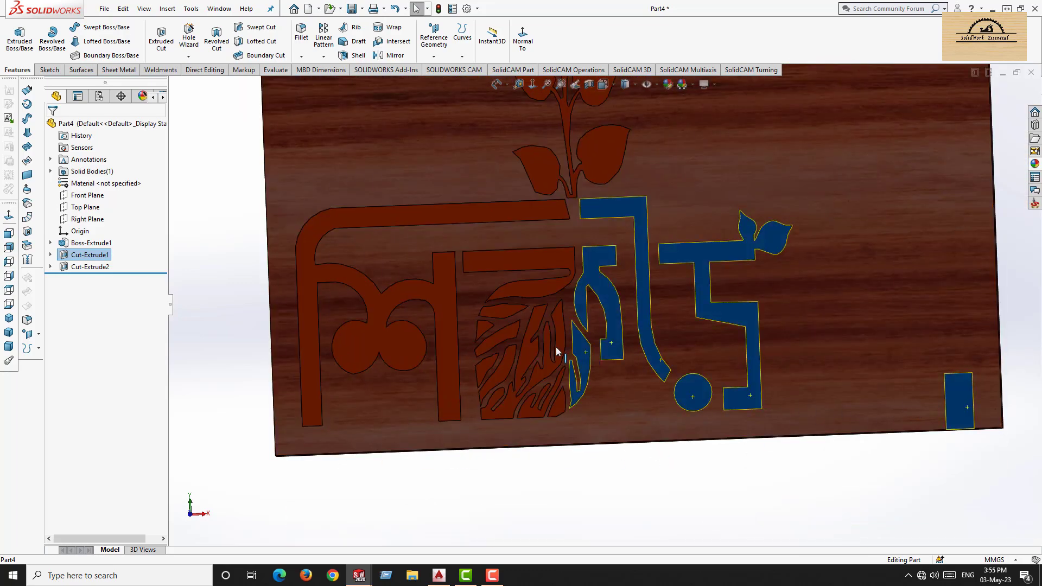
{"action": "left_click", "coordinate": [556, 399], "text": "ctrl"}
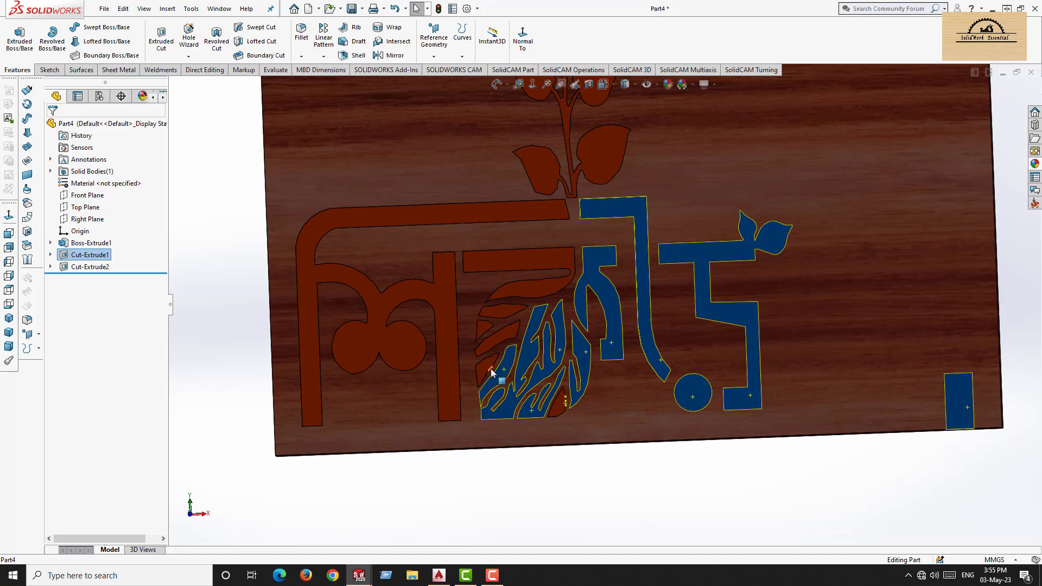
{"action": "left_click", "coordinate": [526, 282], "text": "ctrl"}
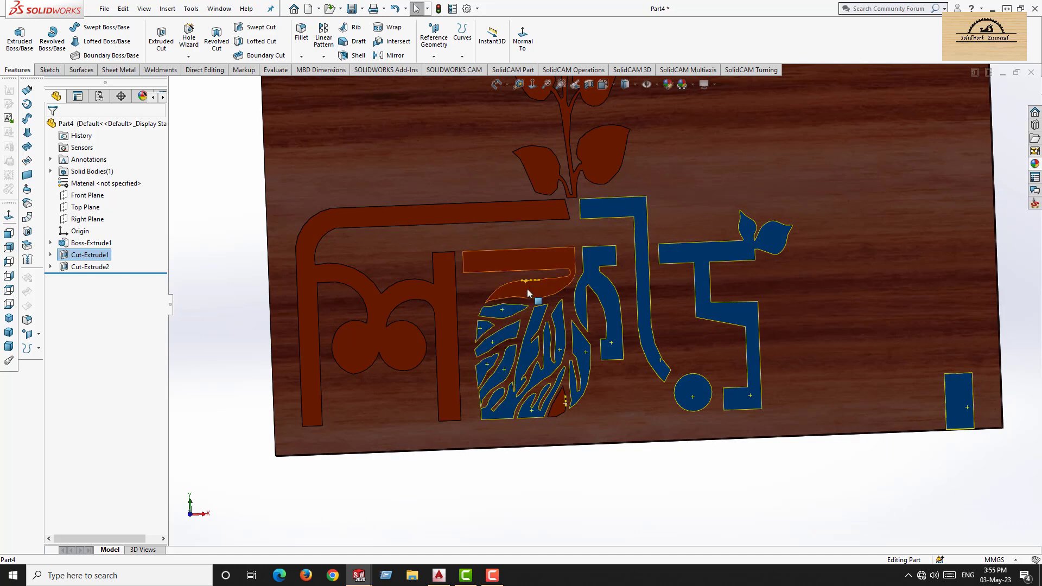
{"action": "left_click", "coordinate": [552, 176], "text": "ctrl"}
{"action": "scroll", "coordinate": [625, 244], "scroll_direction": "up", "scroll_amount": 6}
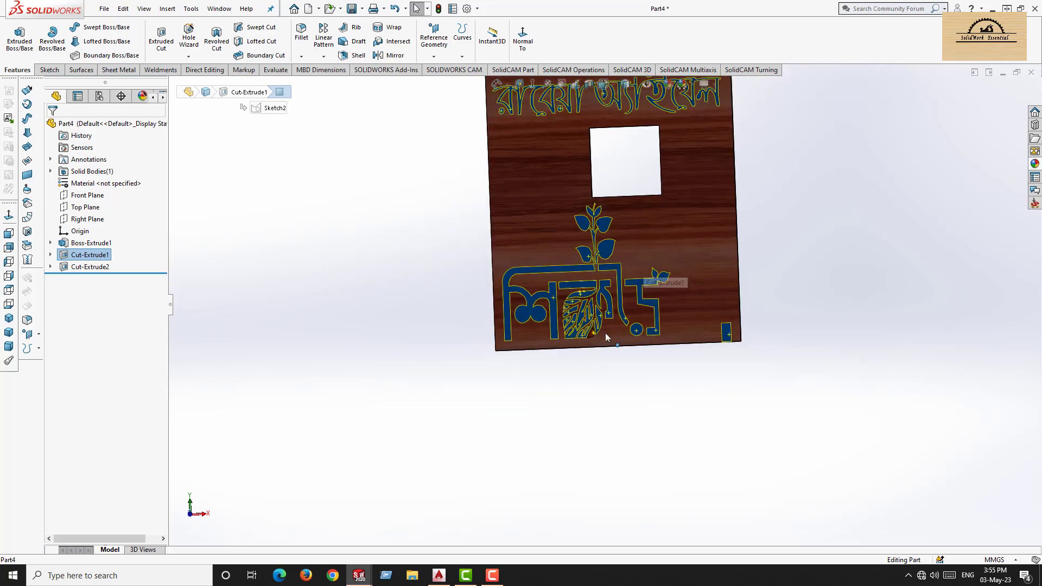
{"action": "scroll", "coordinate": [606, 337], "scroll_direction": "down", "scroll_amount": 3}
Try to remove the face appearance from the selected recesses, for this instance only.
{"action": "left_click", "coordinate": [635, 189]}
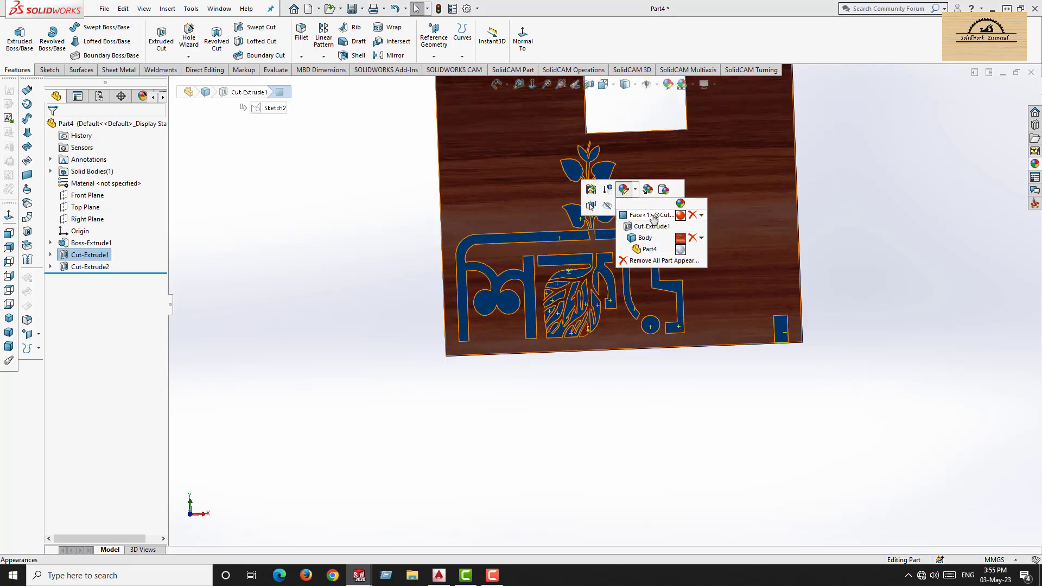
{"action": "left_click", "coordinate": [700, 217]}
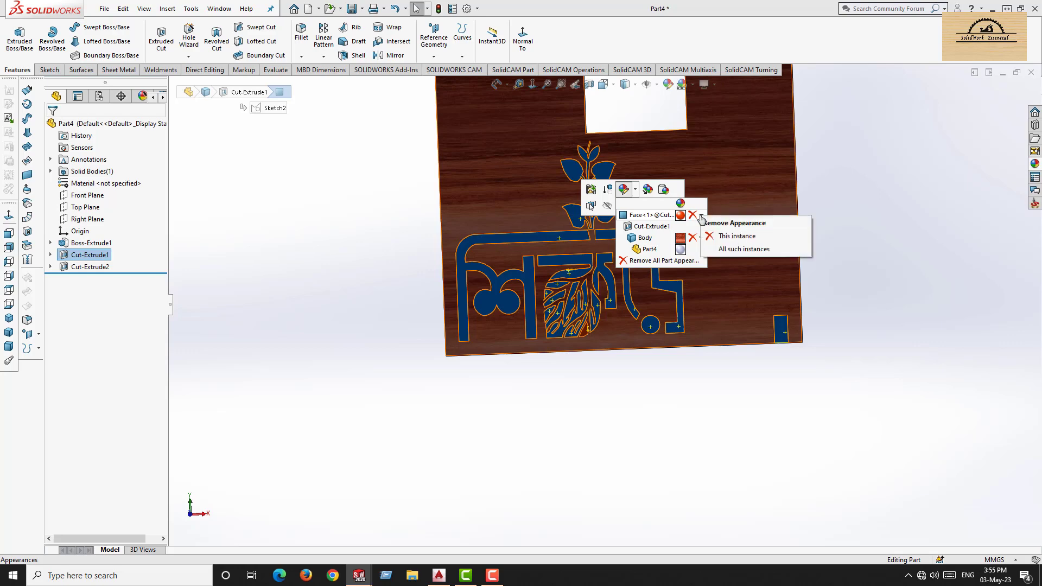
{"action": "left_click", "coordinate": [737, 235]}
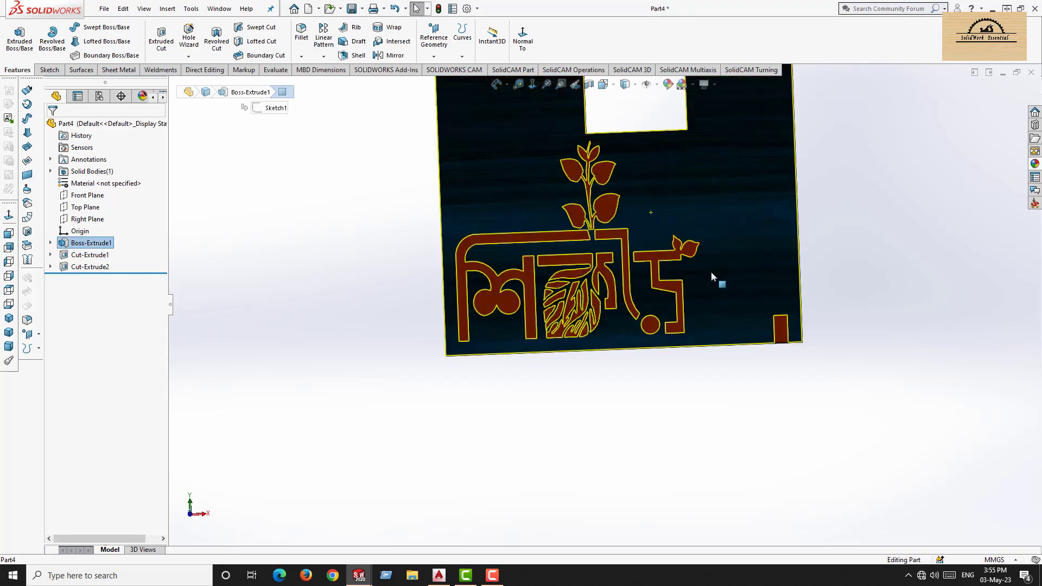
Recolour the recessed face of the first large lower letter green, RGB 23, 255, 23, keeping the plate's front face out of the selection.
{"action": "left_click", "coordinate": [550, 240]}
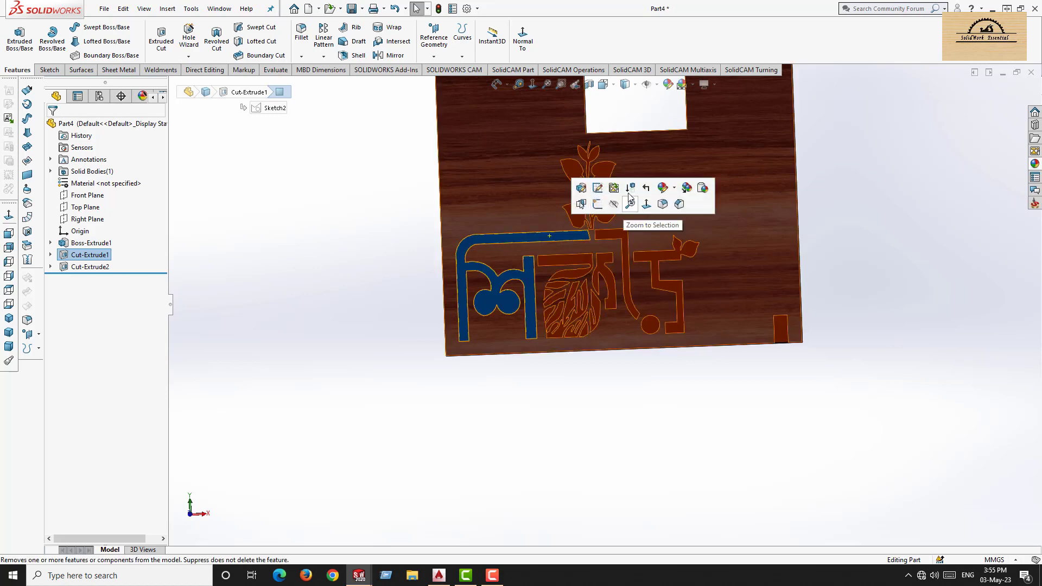
{"action": "left_click", "coordinate": [673, 190]}
{"action": "left_click", "coordinate": [688, 213]}
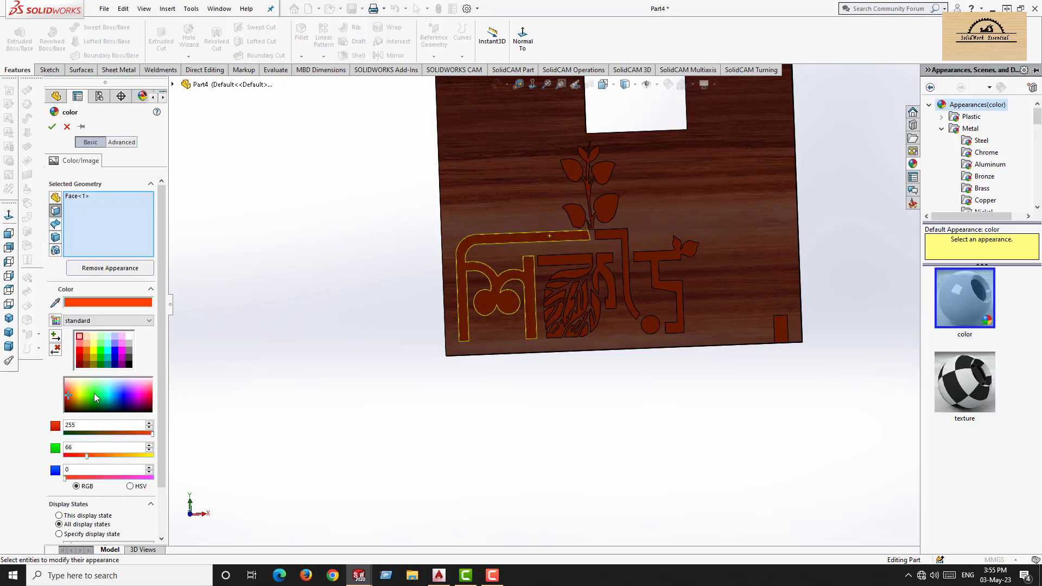
{"action": "left_click", "coordinate": [94, 393]}
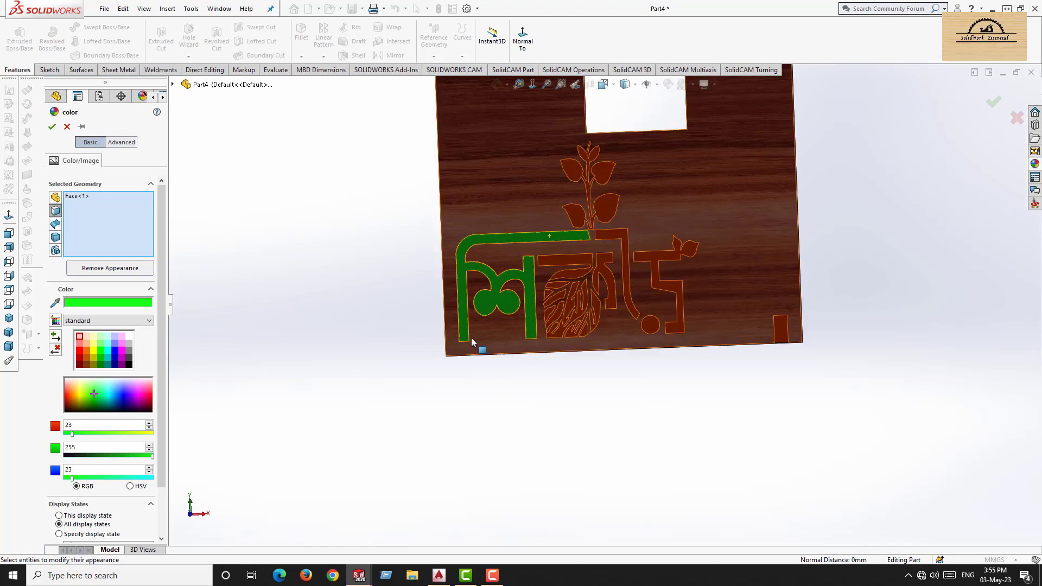
{"action": "left_click", "coordinate": [471, 340]}
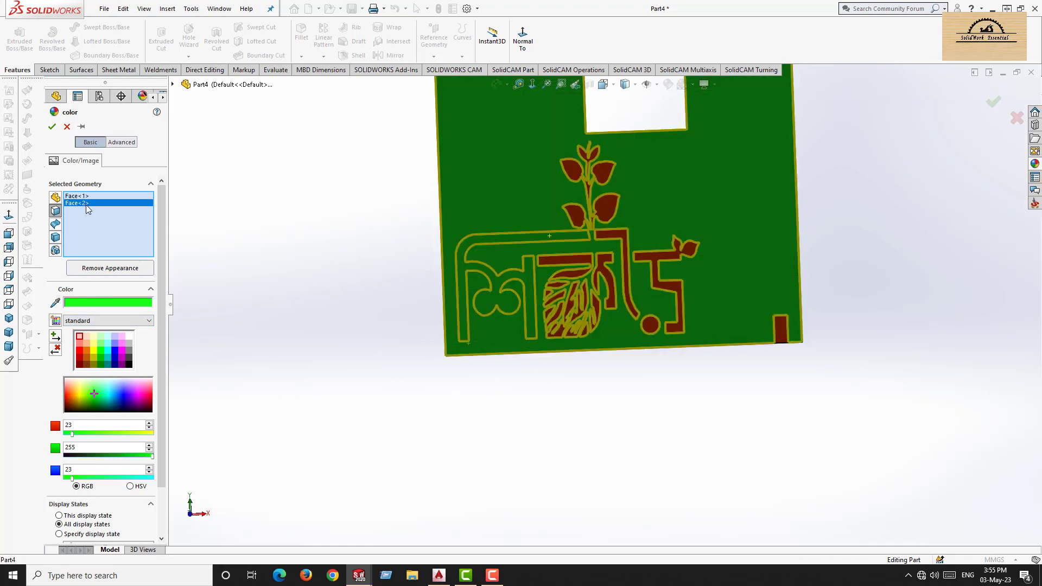
{"action": "key", "text": "Delete"}
Add the recessed faces of the plant and the middle strokes of the large lower lettering to the green colour selection.
{"action": "left_click", "coordinate": [578, 213]}
{"action": "left_click", "coordinate": [572, 260]}
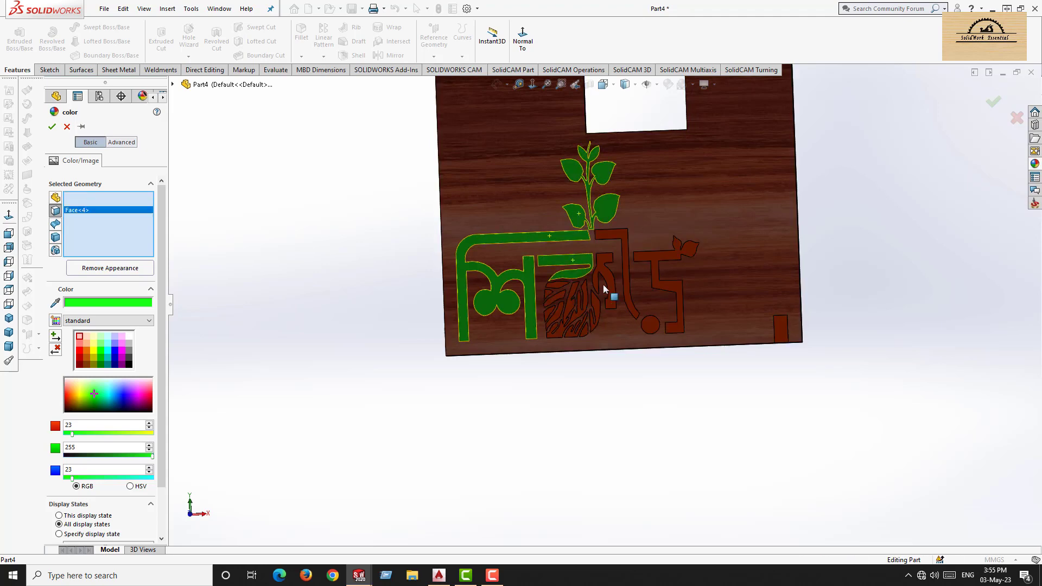
{"action": "left_click", "coordinate": [607, 259]}
{"action": "left_click", "coordinate": [613, 234]}
{"action": "scroll", "coordinate": [646, 310], "scroll_direction": "down", "scroll_amount": 1}
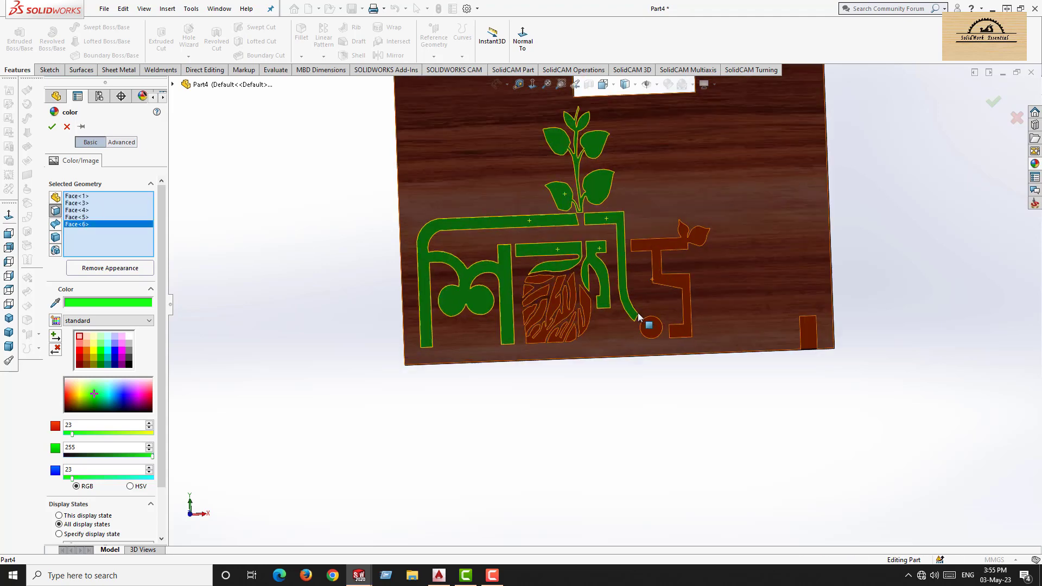
Add all remaining recessed faces of the leaf pattern in the lower lettering to the green colour selection.
{"action": "scroll", "coordinate": [639, 317], "scroll_direction": "down", "scroll_amount": 3}
{"action": "left_click", "coordinate": [418, 243]}
{"action": "left_click", "coordinate": [399, 267]}
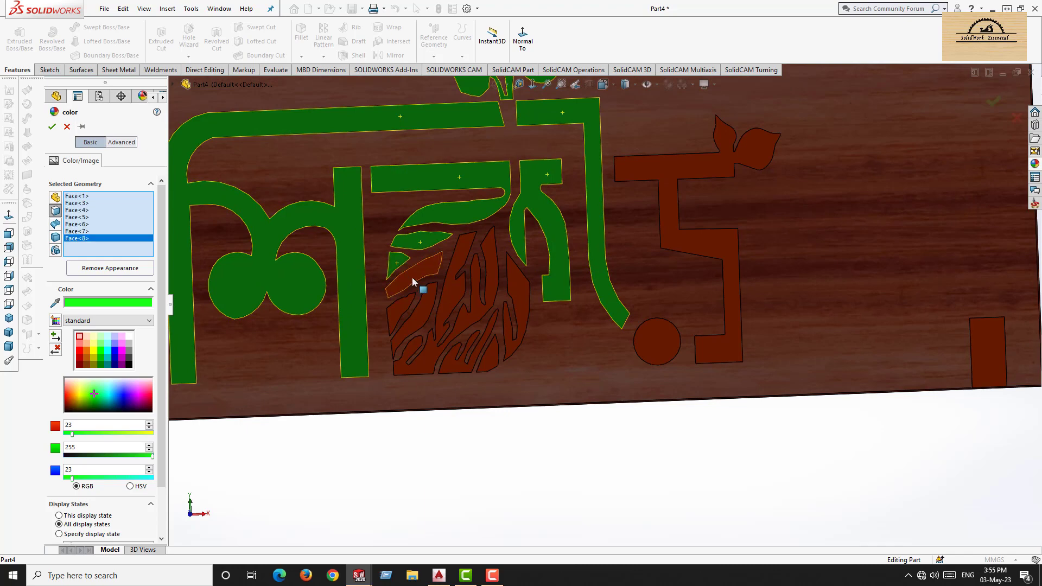
{"action": "left_click", "coordinate": [412, 281]}
{"action": "left_click", "coordinate": [403, 309]}
{"action": "left_click", "coordinate": [428, 307]}
{"action": "left_click", "coordinate": [426, 352]}
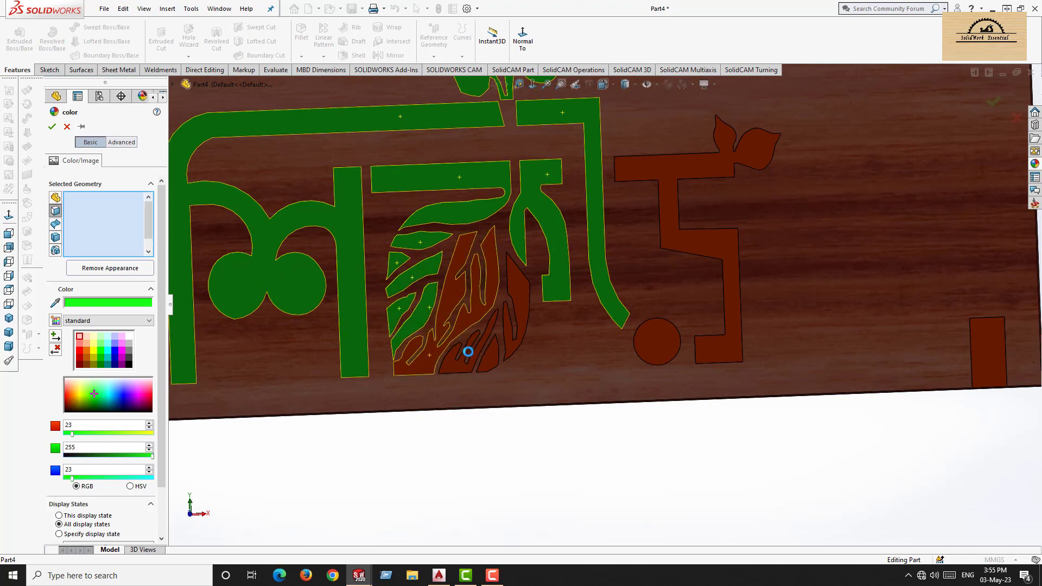
{"action": "left_click", "coordinate": [455, 362]}
{"action": "left_click", "coordinate": [493, 368]}
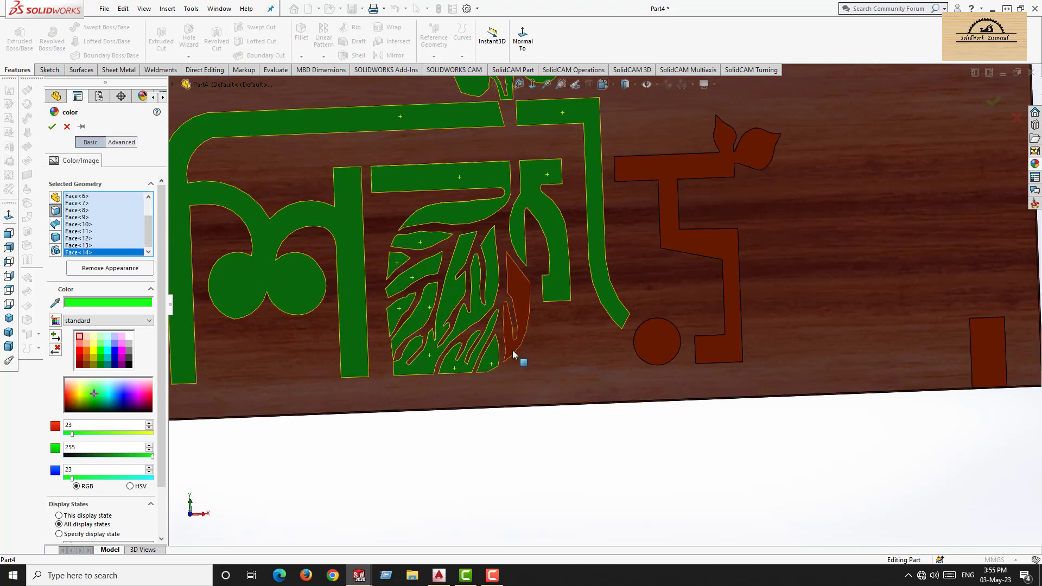
{"action": "left_click", "coordinate": [513, 354]}
Add the recesses of the round dot, the last lower letter and the lower right corner rectangle to the green colour selection.
{"action": "left_click", "coordinate": [670, 337]}
{"action": "left_click", "coordinate": [730, 353]}
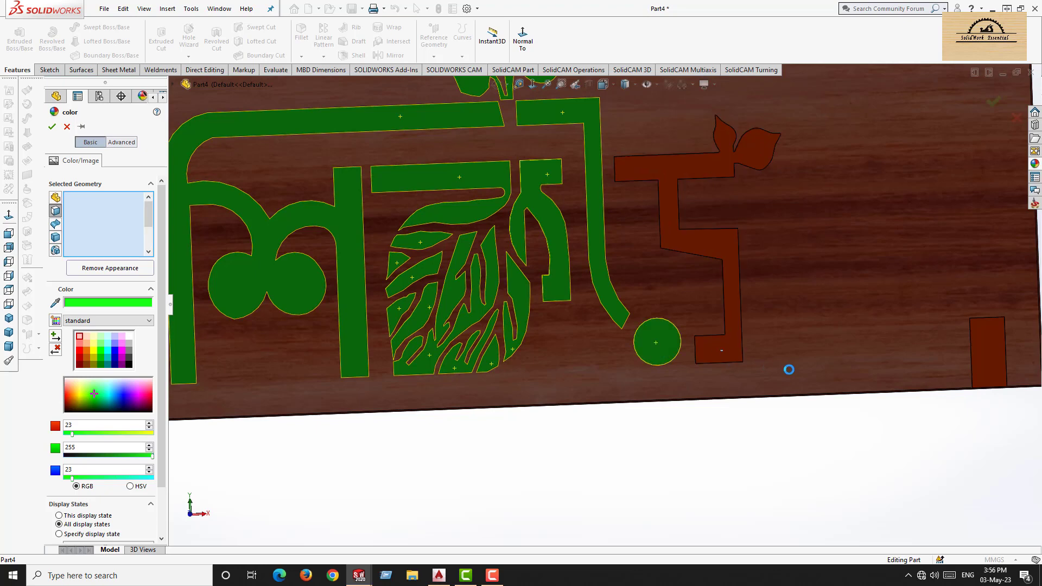
{"action": "left_click", "coordinate": [1001, 368]}
Add the upper left corner rectangle, the upper lettering and its dots to the selection, and apply the green colour.
{"action": "scroll", "coordinate": [572, 237], "scroll_direction": "up", "scroll_amount": 8}
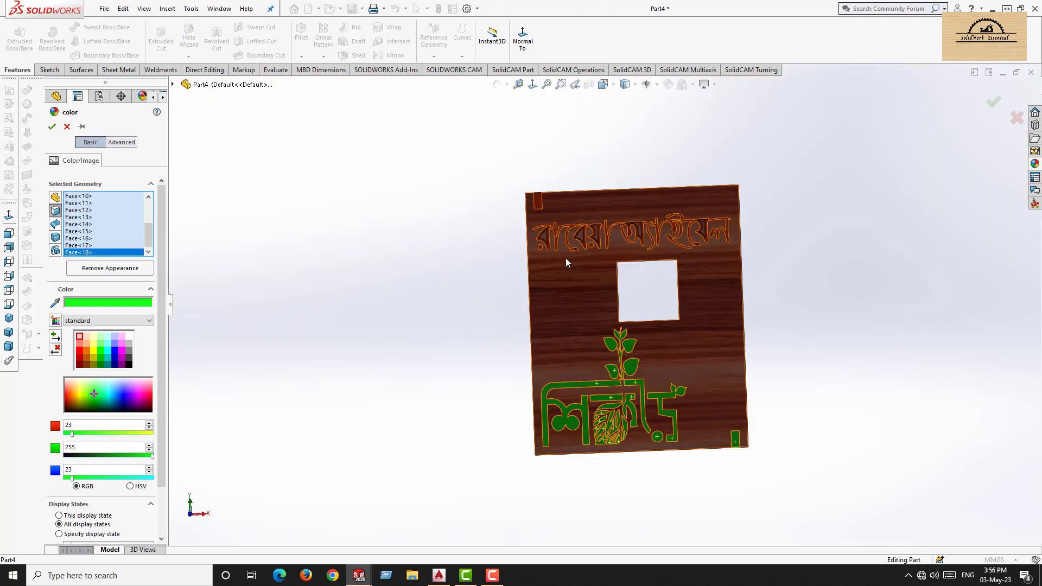
{"action": "scroll", "coordinate": [565, 262], "scroll_direction": "down", "scroll_amount": 8}
{"action": "left_click", "coordinate": [472, 136]}
{"action": "left_click", "coordinate": [513, 308]}
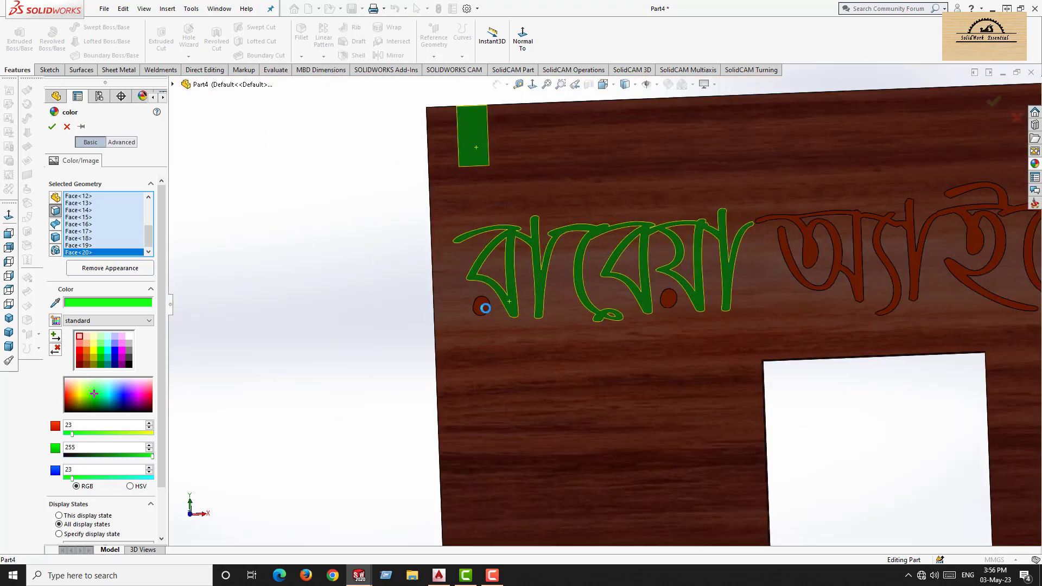
{"action": "left_click", "coordinate": [483, 309]}
{"action": "left_click", "coordinate": [669, 300]}
{"action": "left_click", "coordinate": [814, 250]}
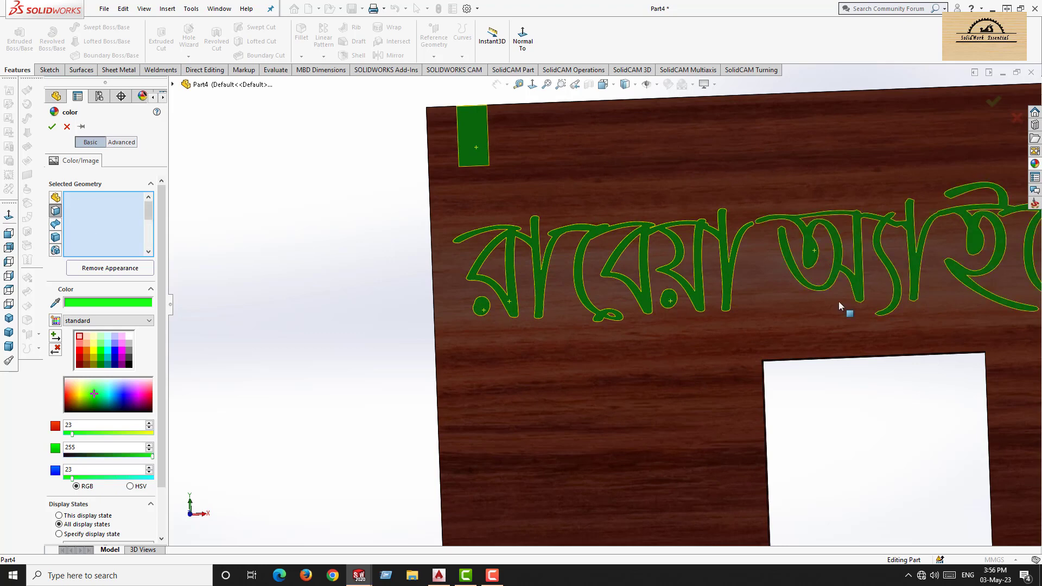
{"action": "scroll", "coordinate": [846, 302], "scroll_direction": "up", "scroll_amount": 5}
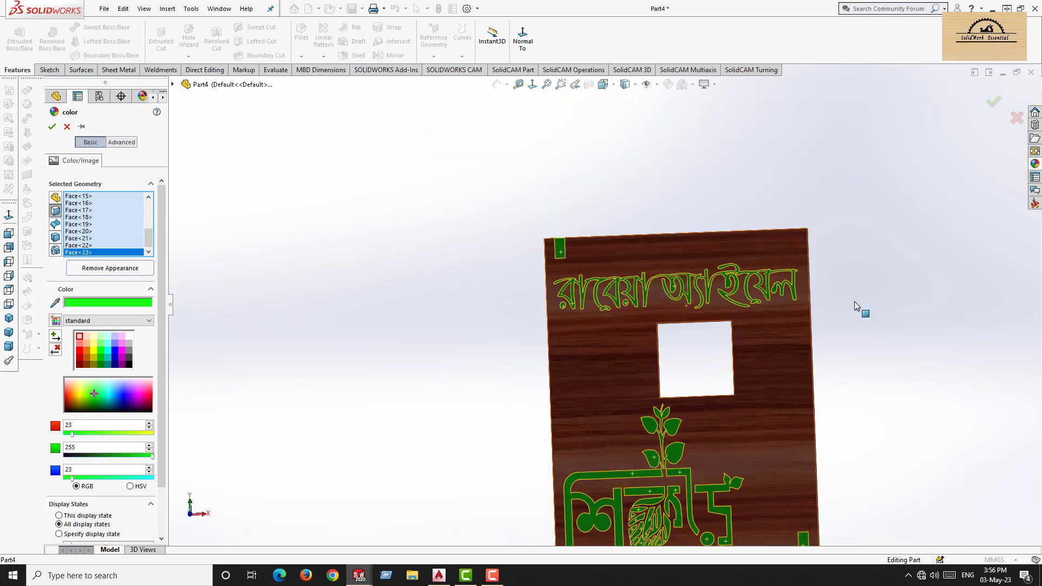
{"action": "left_click", "coordinate": [52, 127]}
Examine the rosewood plate with its green recesses from slightly different angles.
{"action": "scroll", "coordinate": [653, 391], "scroll_direction": "up", "scroll_amount": 2}
{"action": "scroll", "coordinate": [669, 389], "scroll_direction": "down", "scroll_amount": 2}
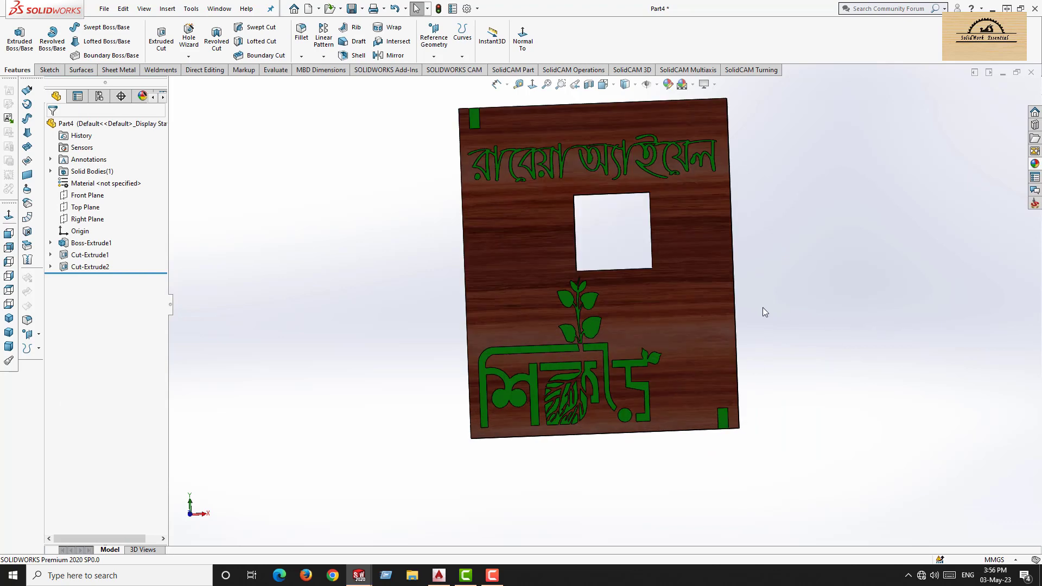
{"action": "middle_click_drag", "start_coordinate": [796, 278], "coordinate": [765, 294]}
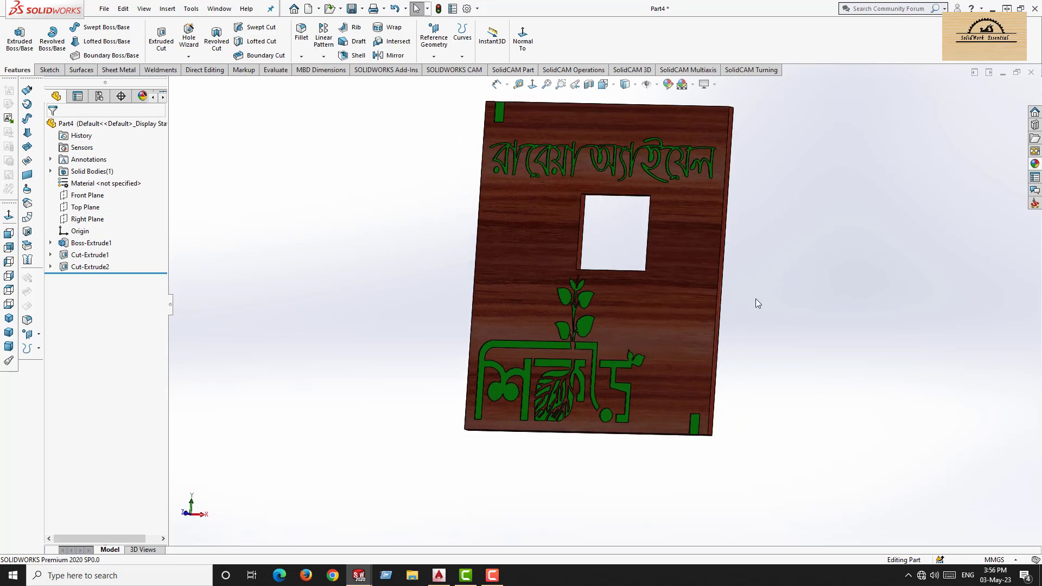
{"action": "scroll", "coordinate": [635, 320], "scroll_direction": "up", "scroll_amount": 2}
{"action": "scroll", "coordinate": [692, 260], "scroll_direction": "down", "scroll_amount": 1}
{"action": "scroll", "coordinate": [694, 266], "scroll_direction": "down", "scroll_amount": 2}
{"action": "mouse_move", "coordinate": [686, 320]}
{"action": "middle_mouse_down"}
{"action": "mouse_move", "coordinate": [690, 337]}
{"action": "mouse_move", "coordinate": [694, 326]}
{"action": "middle_mouse_up"}
{"action": "scroll", "coordinate": [561, 298], "scroll_direction": "down", "scroll_amount": 2}
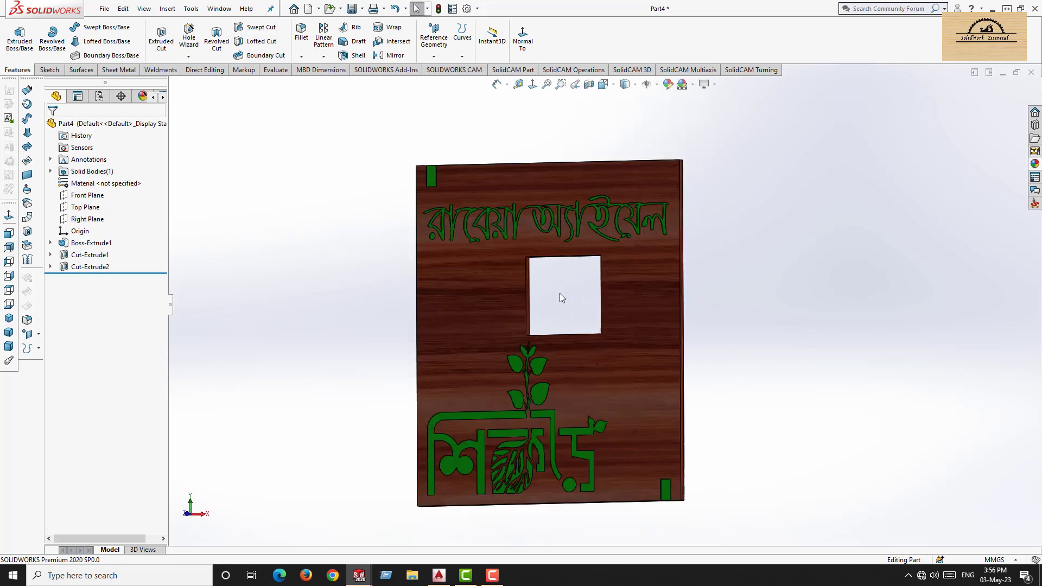
Save the part as a SOLIDWORKS Part in the Name Plate folder, named with the plate's personal name followed by "Name Plate".
{"action": "left_click", "coordinate": [362, 10]}
{"action": "left_click", "coordinate": [372, 36]}
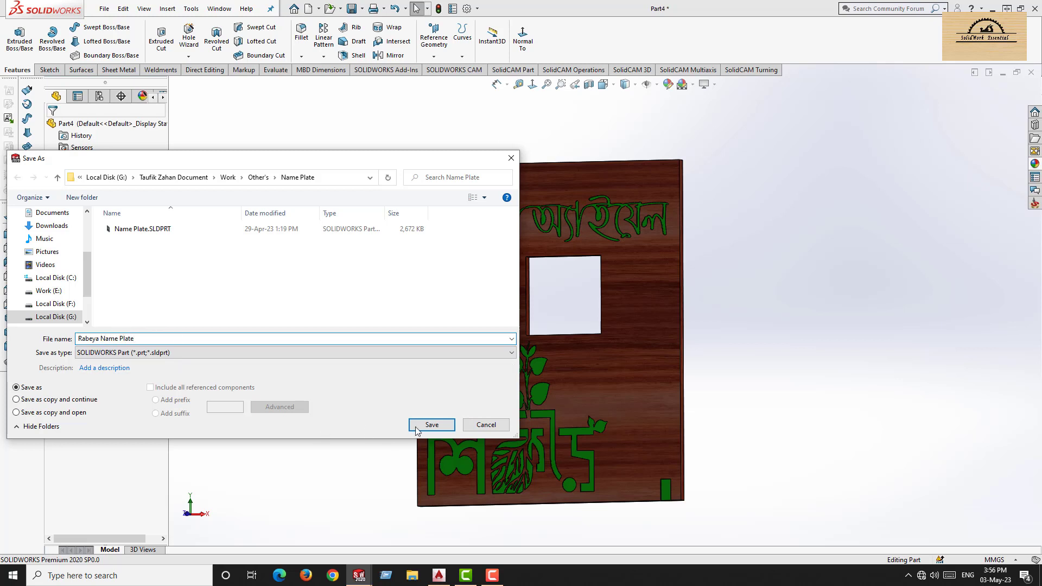
{"action": "left_click", "coordinate": [431, 425]}
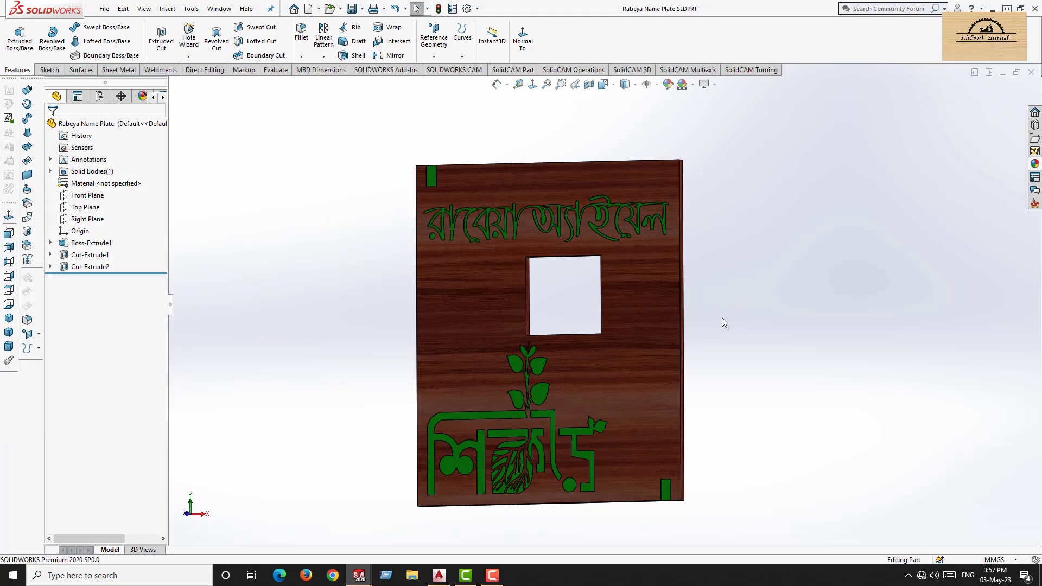
Sketch a corner rectangle of about 392 by 471 mm around the whole plate, on the plate's front face.
{"action": "left_click", "coordinate": [643, 332]}
{"action": "left_click", "coordinate": [737, 295]}
{"action": "left_click", "coordinate": [821, 341]}
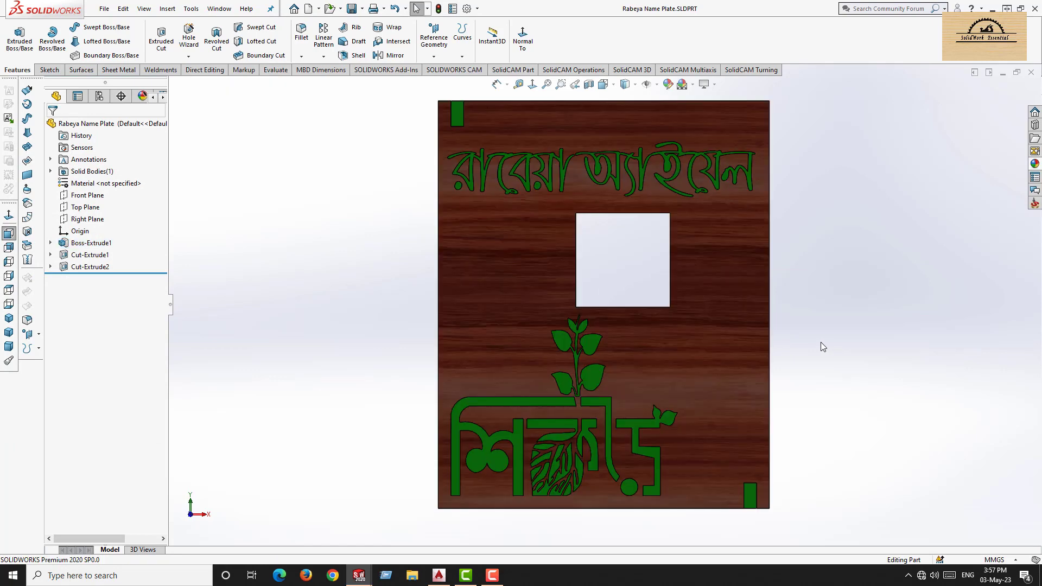
{"action": "scroll", "coordinate": [820, 341], "scroll_direction": "up", "scroll_amount": 2}
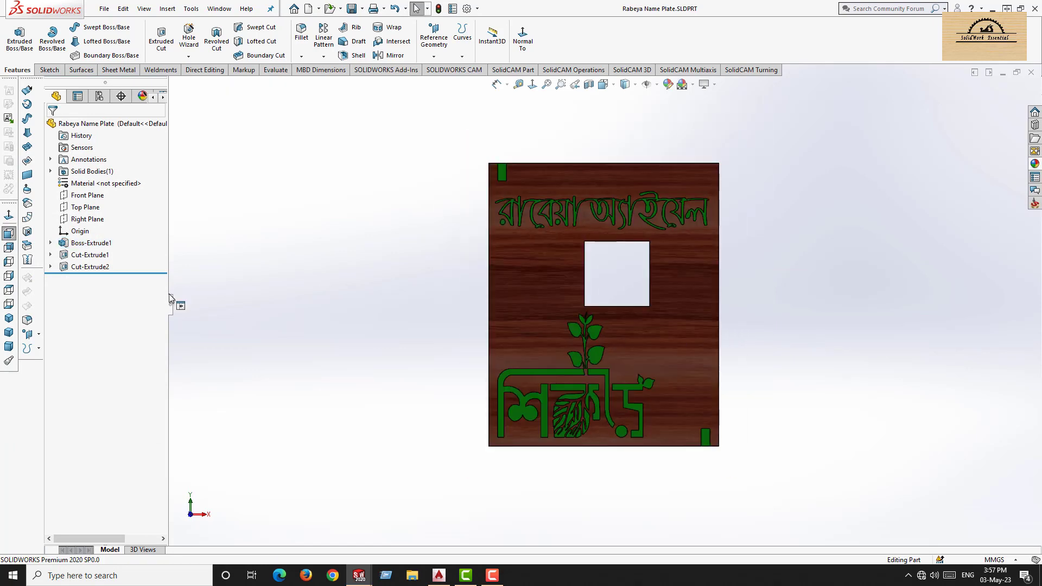
{"action": "left_click", "coordinate": [47, 69]}
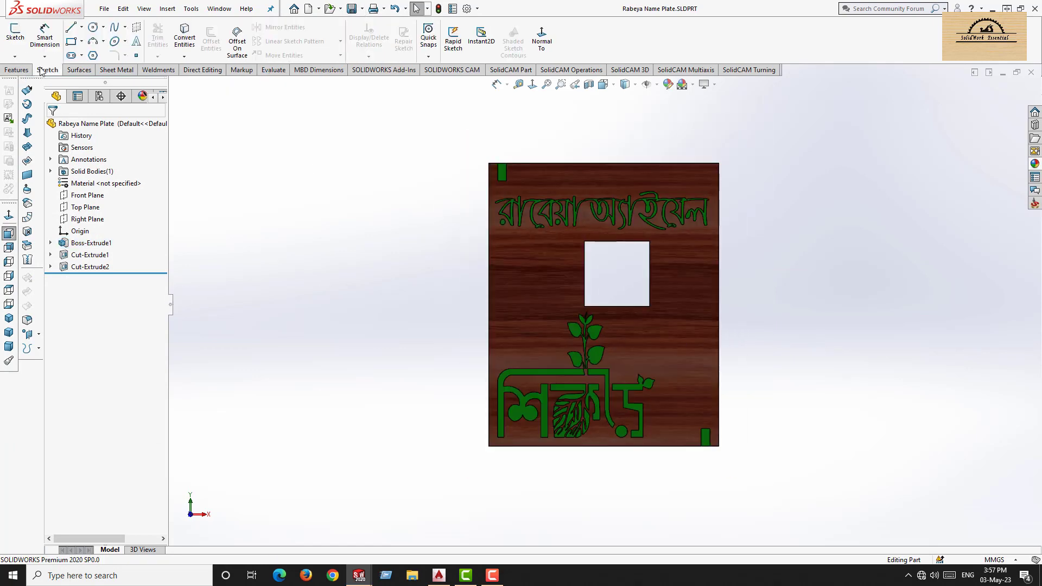
{"action": "left_click", "coordinate": [15, 34]}
{"action": "left_click", "coordinate": [483, 201]}
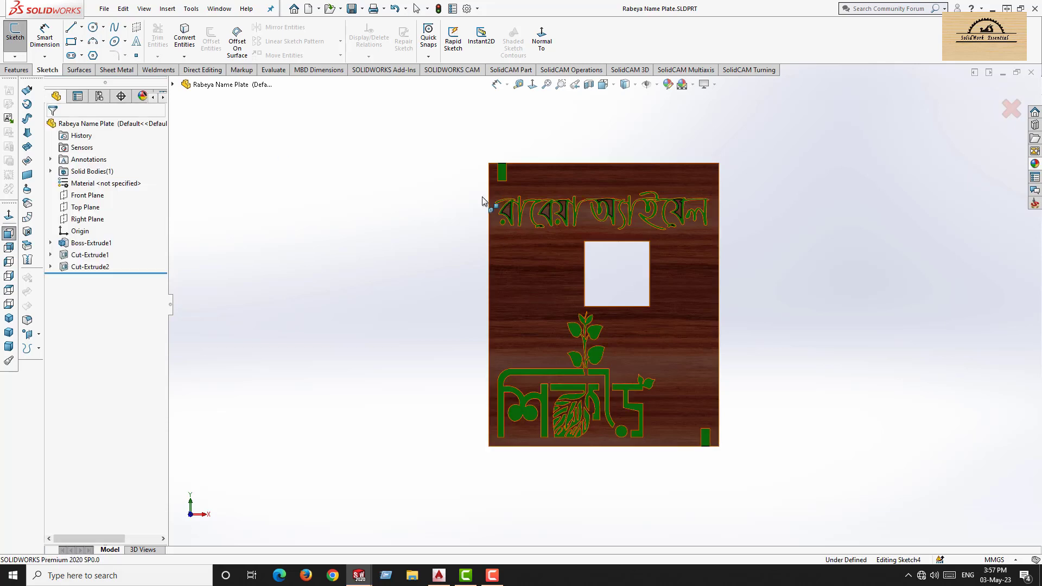
{"action": "left_click", "coordinate": [468, 142]}
{"action": "left_click", "coordinate": [741, 469]}
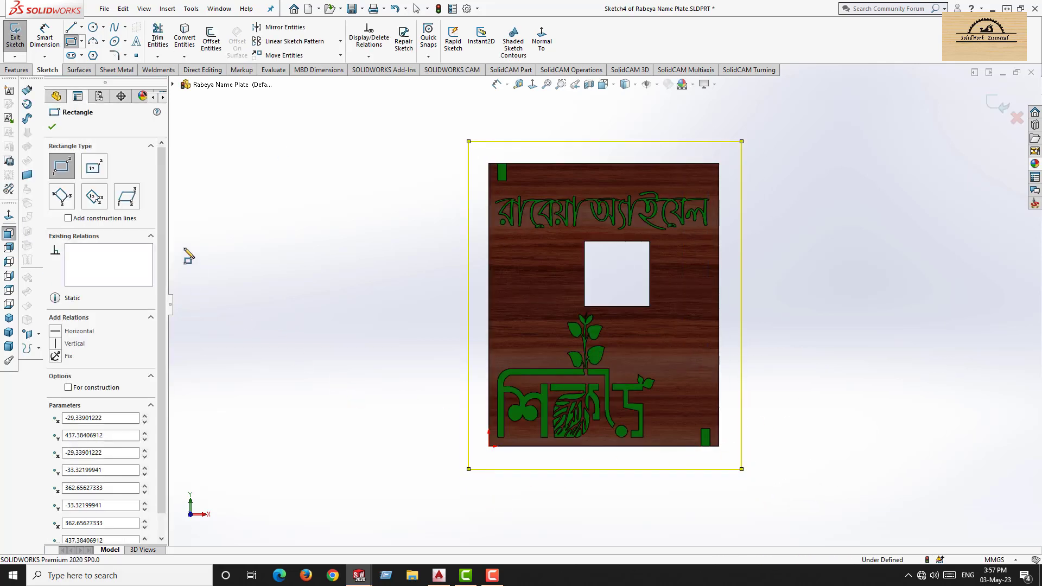
Dimension the gap between the plate's bottom edge and the rectangle's bottom line as 50 mm.
{"action": "left_click", "coordinate": [45, 37]}
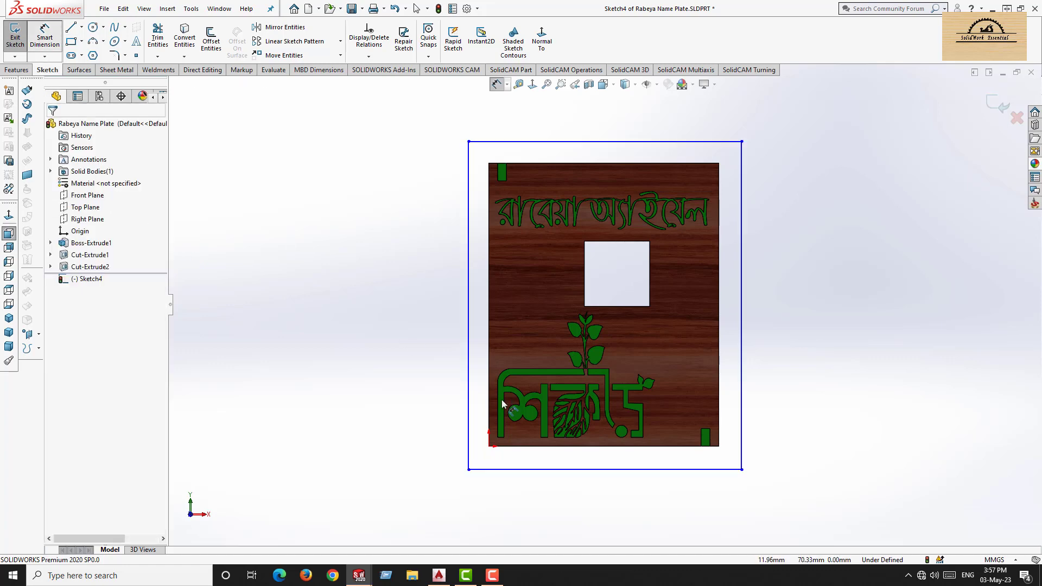
{"action": "scroll", "coordinate": [543, 469], "scroll_direction": "down", "scroll_amount": 2}
{"action": "left_click", "coordinate": [584, 454]}
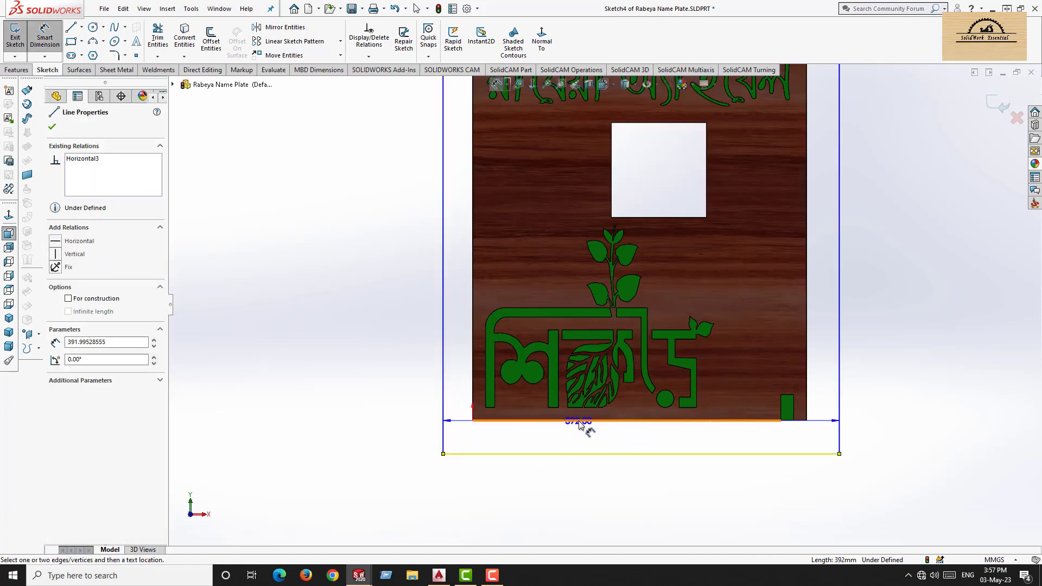
{"action": "left_click", "coordinate": [587, 420]}
{"action": "left_click", "coordinate": [387, 443]}
{"action": "type", "text": "50"}
{"action": "key", "text": "Return"}
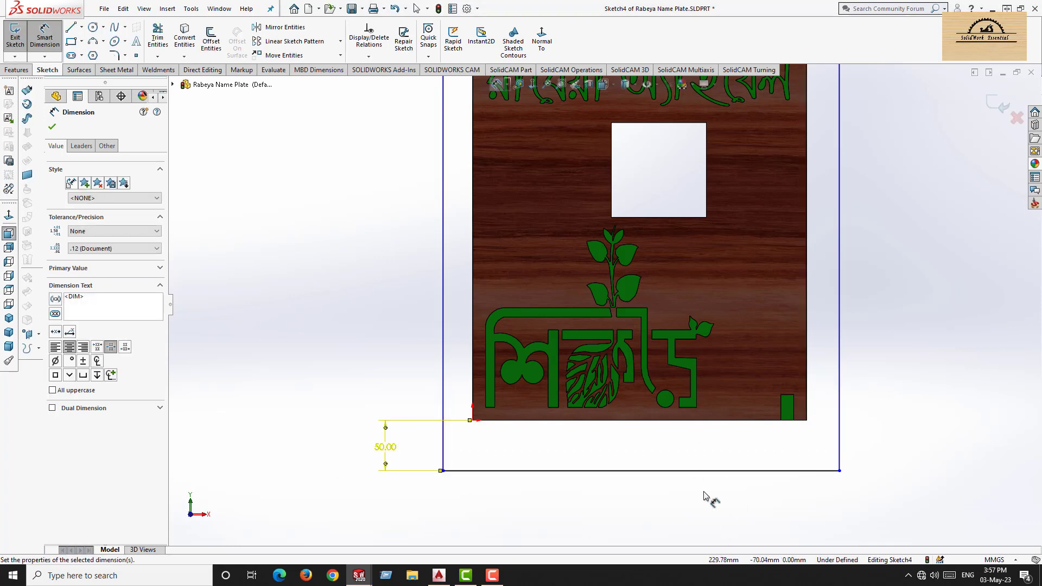
Dimension the width of the surrounding rectangle as 400 mm.
{"action": "left_click", "coordinate": [701, 472]}
{"action": "left_click", "coordinate": [687, 505]}
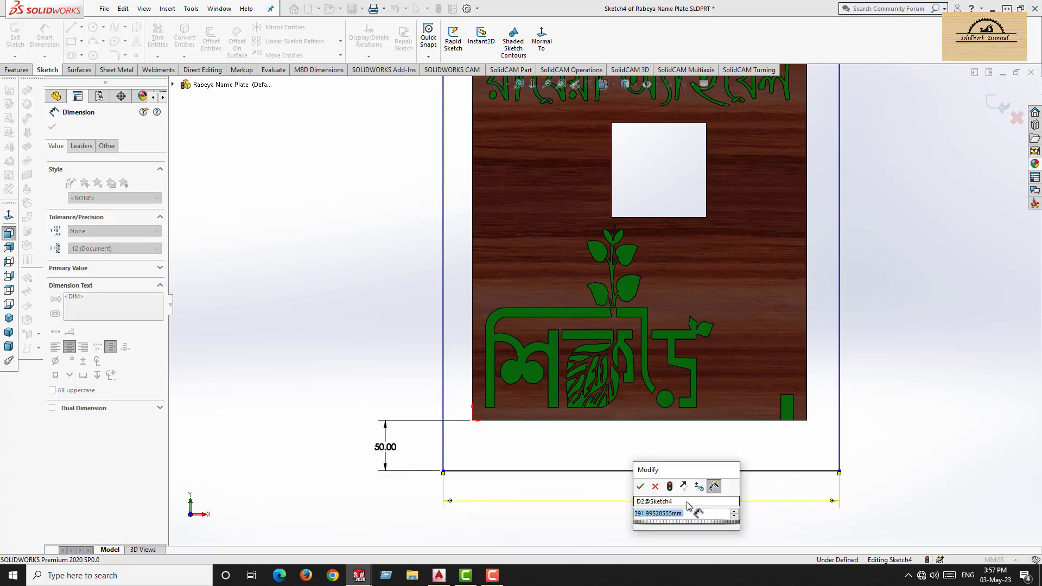
{"action": "type", "text": "400"}
{"action": "key", "text": "Return"}
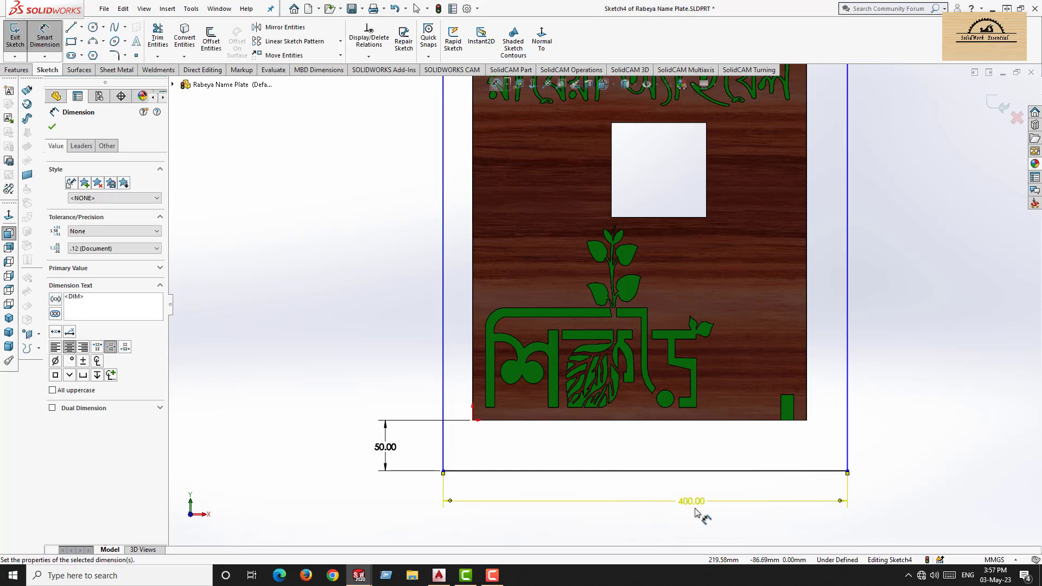
Dimension the gap between the plate's left edge and the rectangle's left line as 35 mm.
{"action": "left_click", "coordinate": [473, 389]}
{"action": "left_click", "coordinate": [443, 384]}
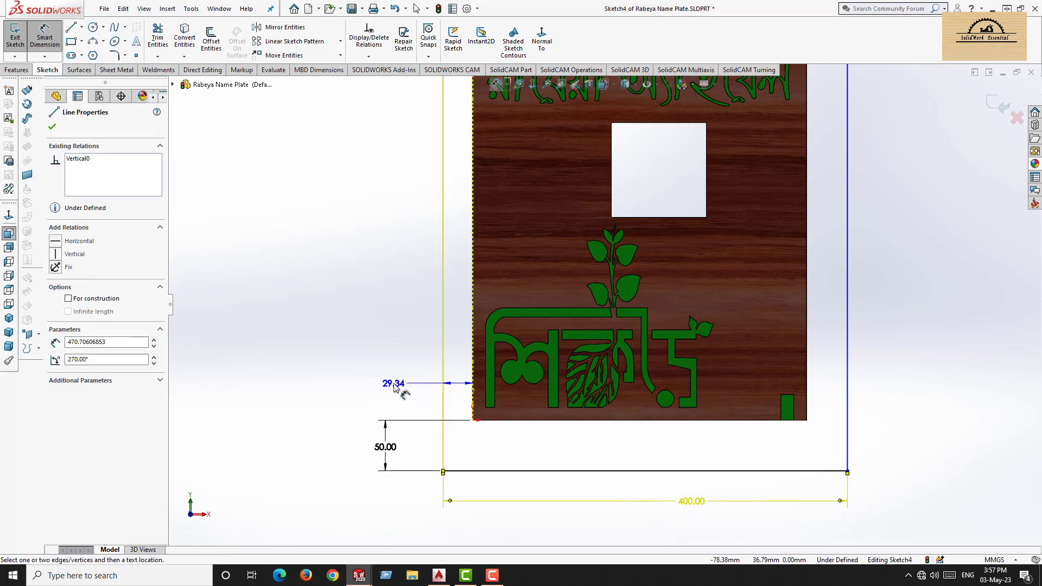
{"action": "left_click", "coordinate": [399, 386]}
{"action": "type", "text": "35"}
{"action": "key", "text": "Return"}
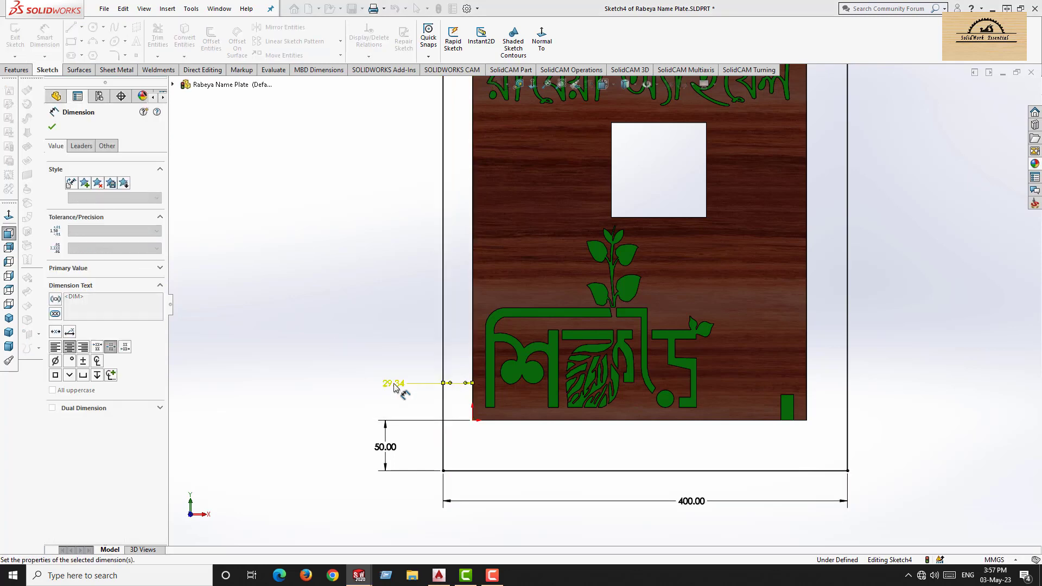
Check the gap between the plate's right edge and the rectangle's right line without adding a dimension.
{"action": "left_click", "coordinate": [807, 387]}
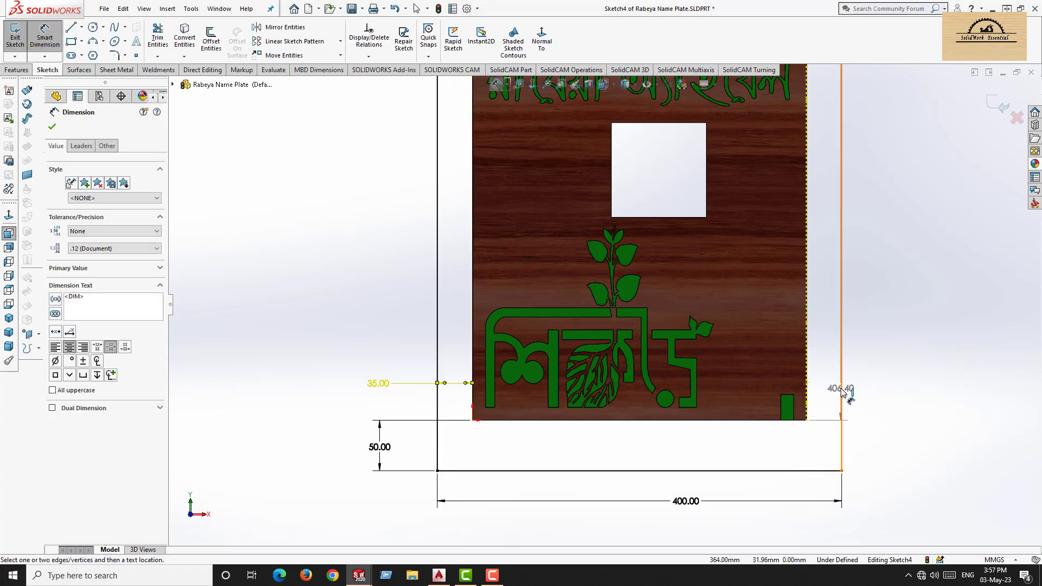
{"action": "left_click", "coordinate": [841, 395]}
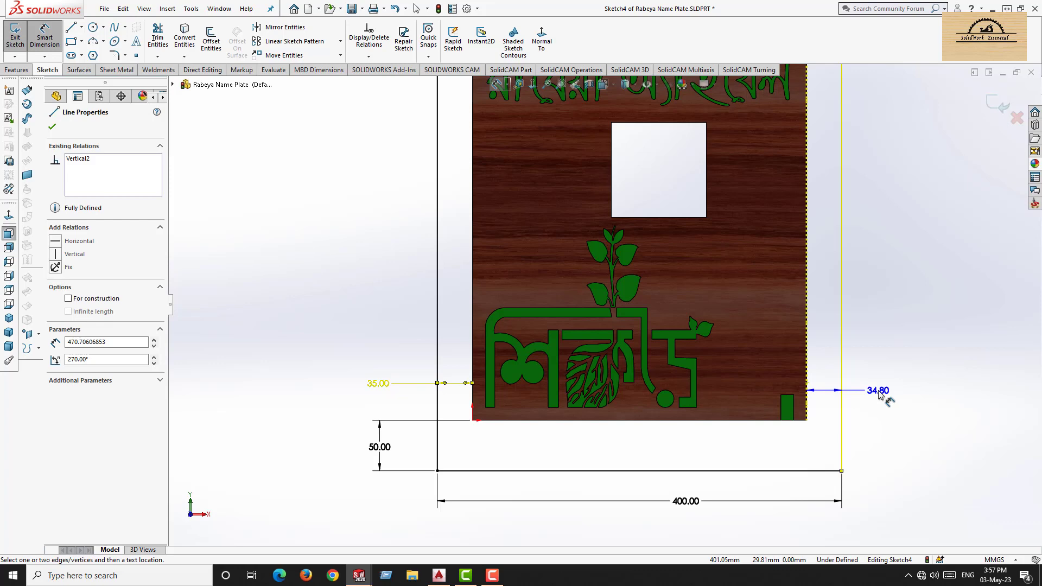
{"action": "key", "text": "Escape"}
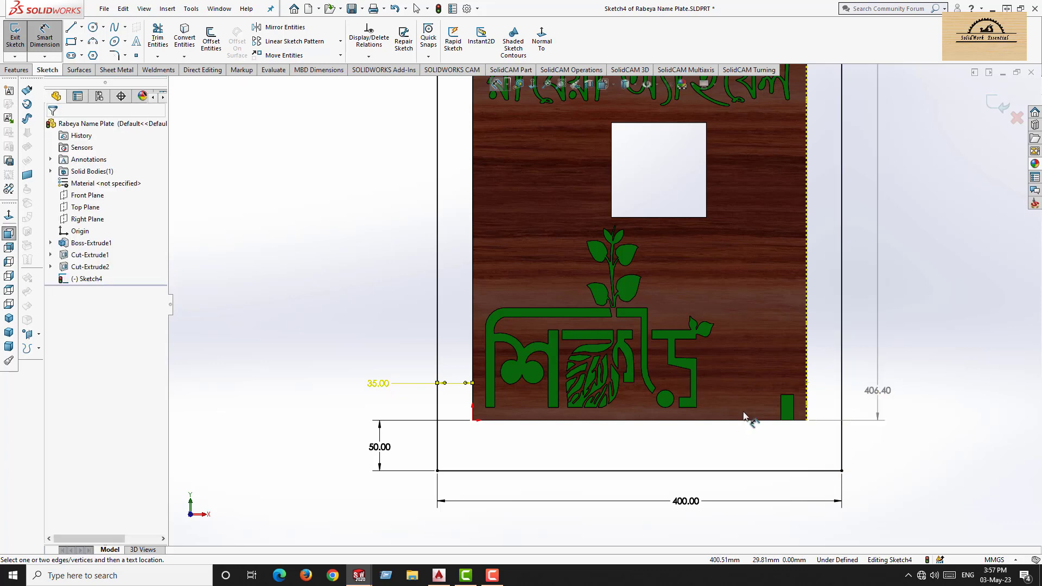
Set the gap between the plate's left edge and the rectangle's left line to 34.9 mm and compare it with the right-side gap.
{"action": "double_click", "coordinate": [378, 383]}
{"action": "type", "text": "34.9"}
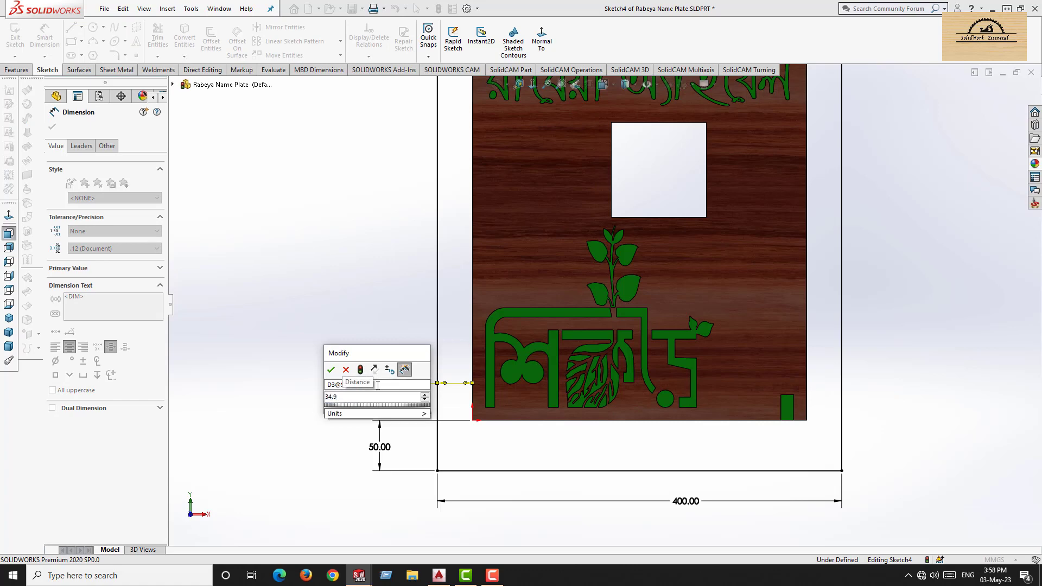
{"action": "key", "text": "Return"}
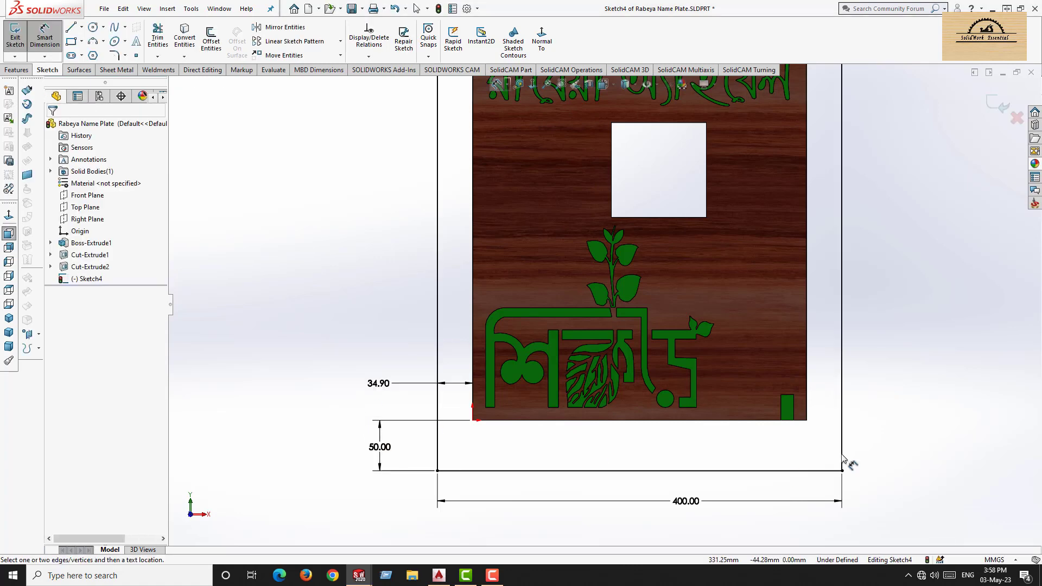
{"action": "left_click", "coordinate": [807, 376]}
{"action": "left_click", "coordinate": [842, 385]}
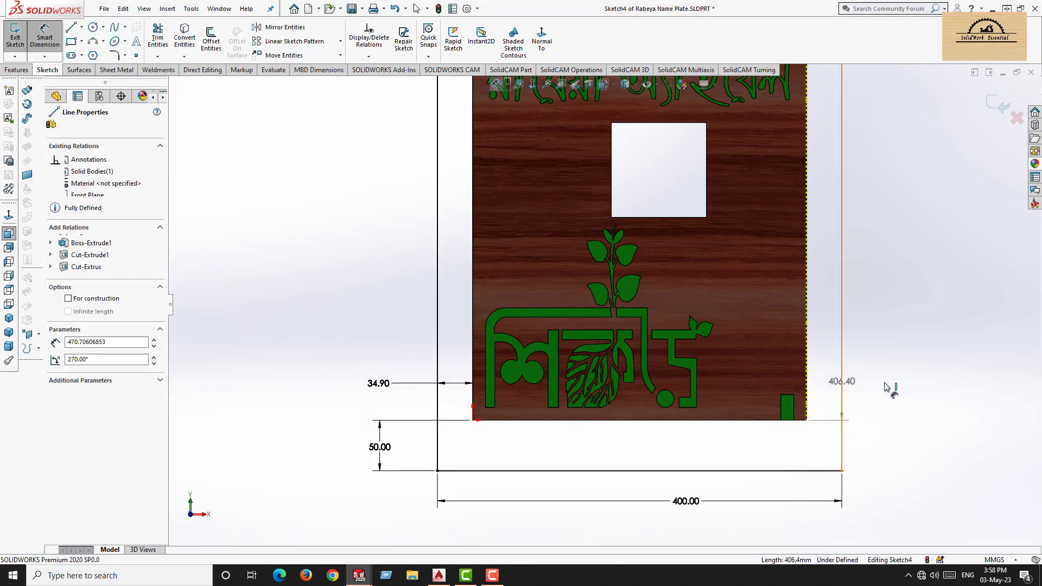
{"action": "key", "text": "Escape"}
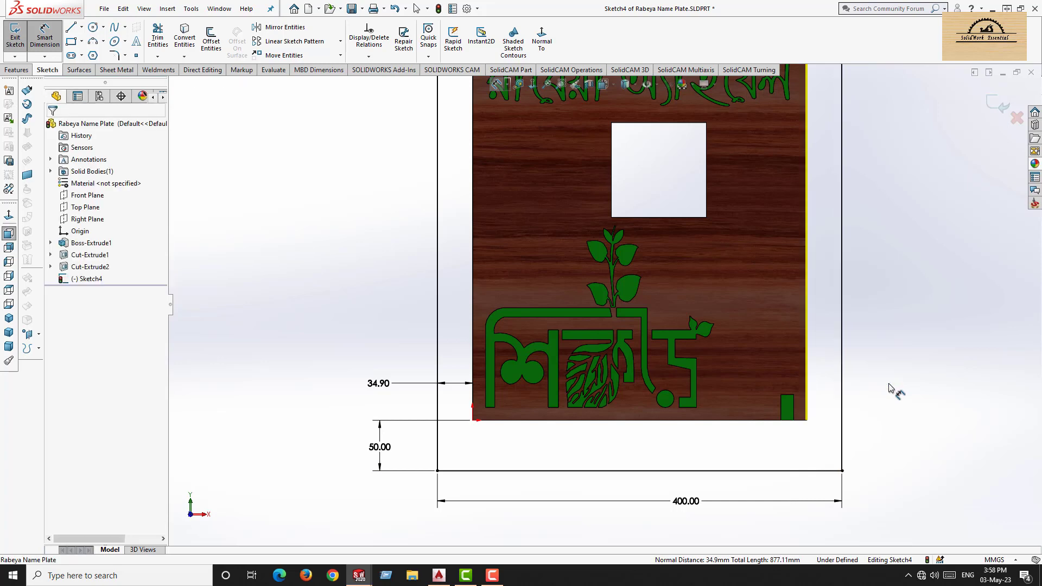
Dimension the height of the surrounding rectangle as 500 mm.
{"action": "left_click", "coordinate": [842, 389]}
{"action": "left_click", "coordinate": [886, 381]}
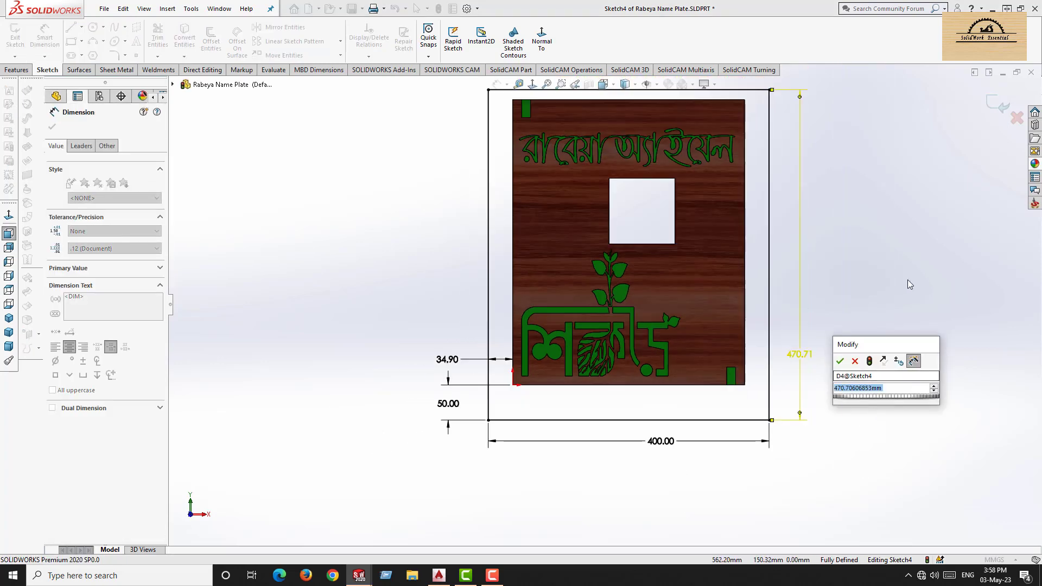
{"action": "scroll", "coordinate": [841, 300], "scroll_direction": "down", "scroll_amount": 3}
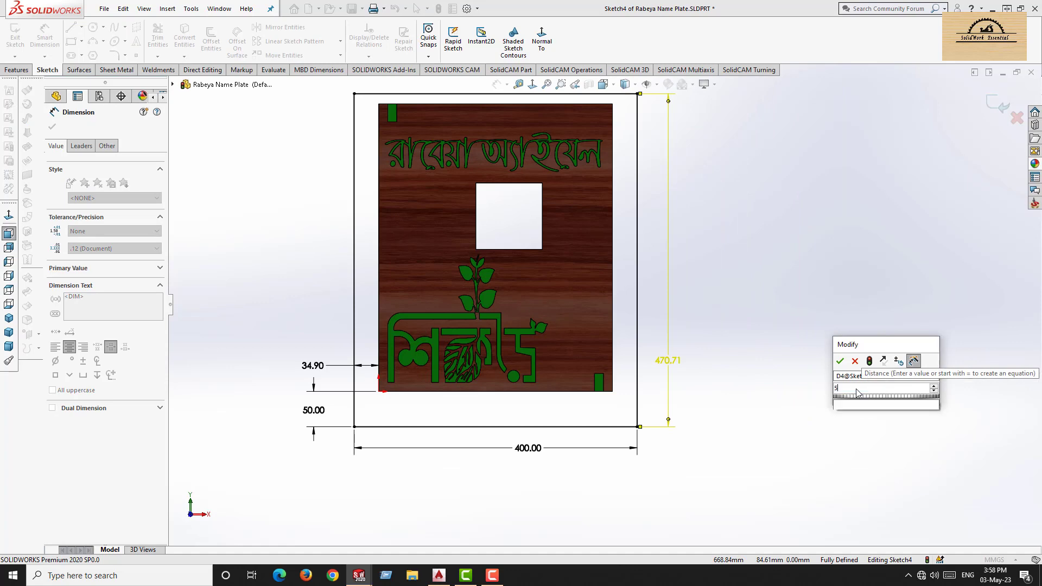
{"action": "key", "text": "Return"}
{"action": "scroll", "coordinate": [935, 390], "scroll_direction": "up", "scroll_amount": 3}
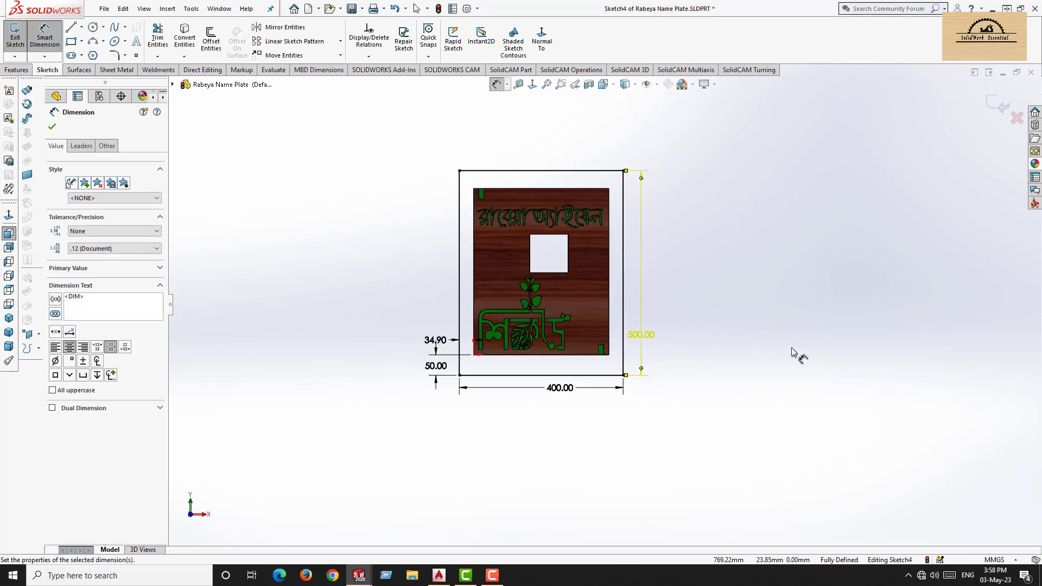
{"action": "left_click", "coordinate": [713, 340]}
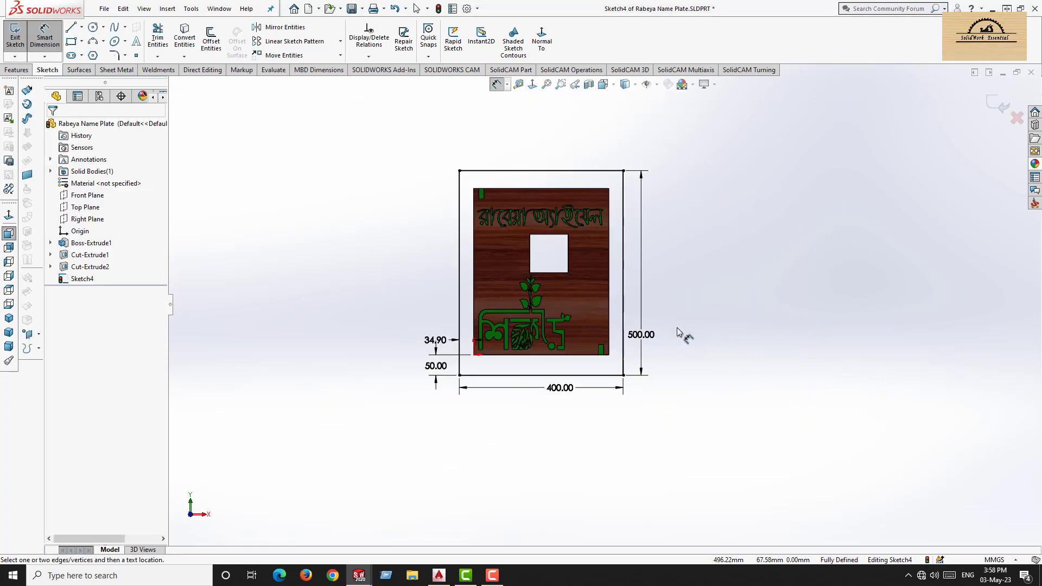
Extrude the surrounding rectangle in the reversed direction with the Through All end condition, without merging it into the name plate body.
{"action": "left_click", "coordinate": [15, 71]}
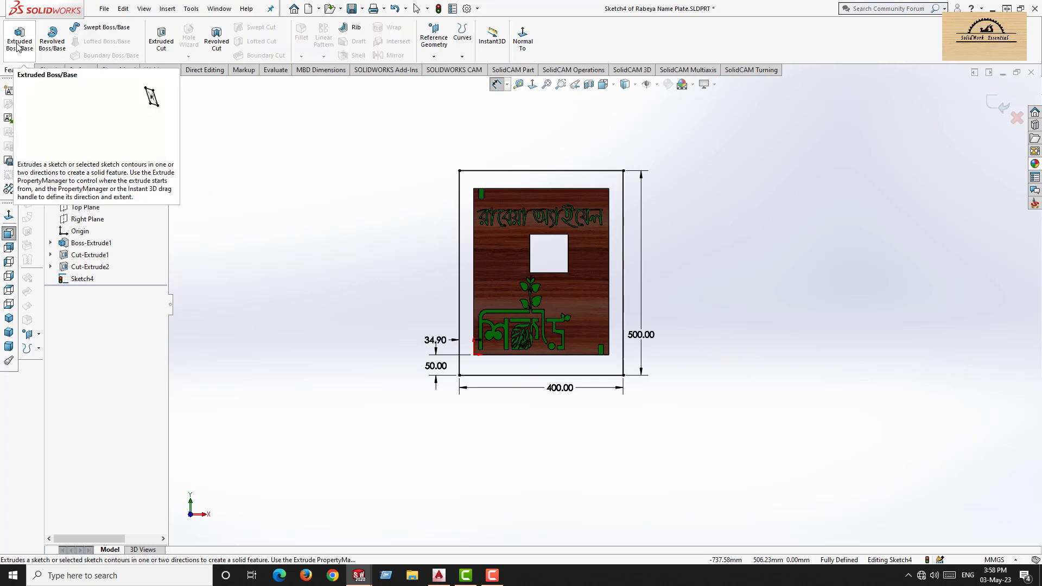
{"action": "left_click", "coordinate": [19, 41]}
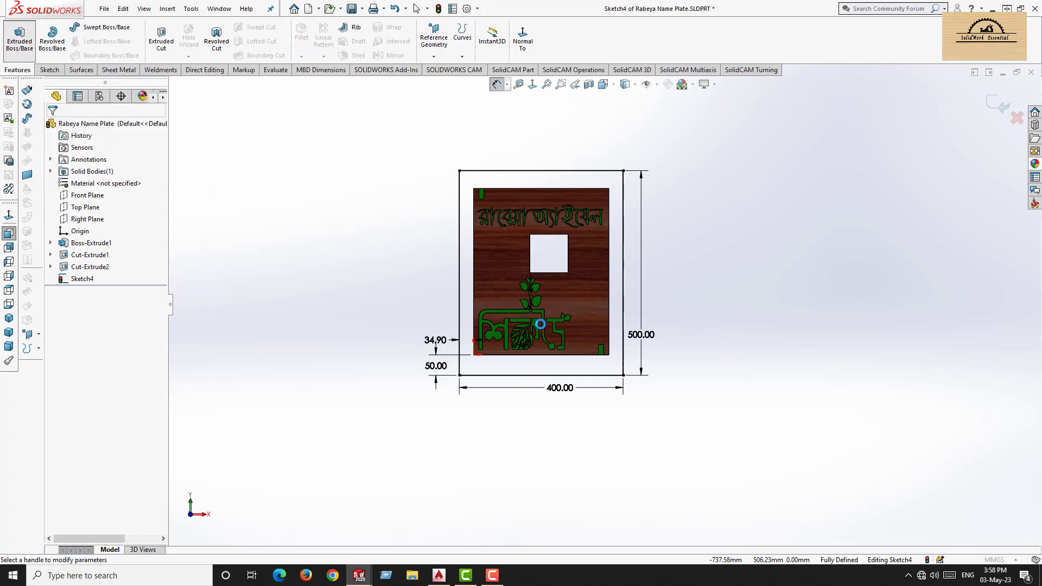
{"action": "middle_click_drag", "start_coordinate": [711, 271], "coordinate": [579, 325]}
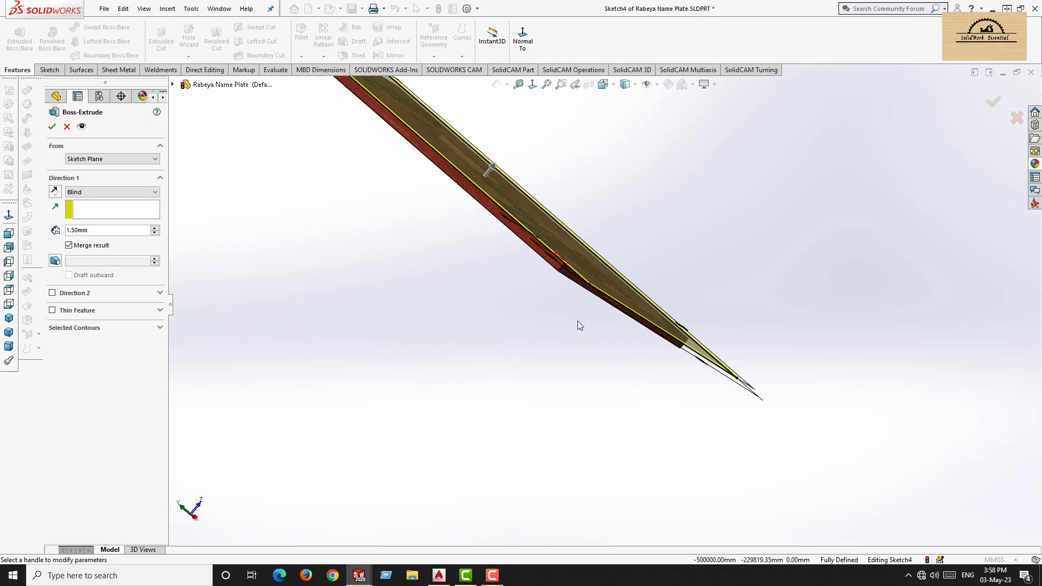
{"action": "left_click", "coordinate": [56, 193]}
{"action": "left_click", "coordinate": [82, 194]}
{"action": "left_click", "coordinate": [96, 206]}
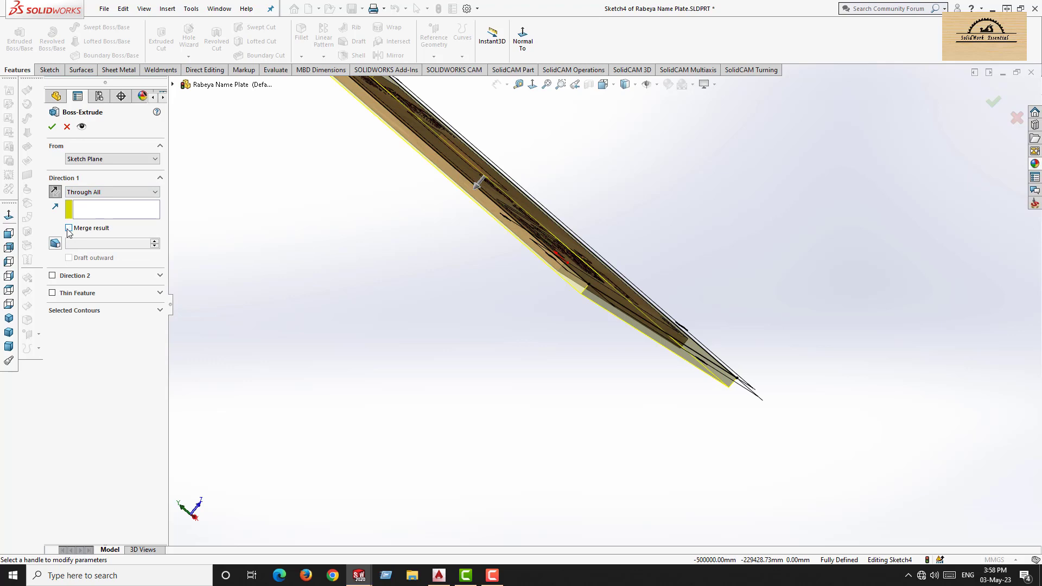
{"action": "left_click", "coordinate": [53, 128]}
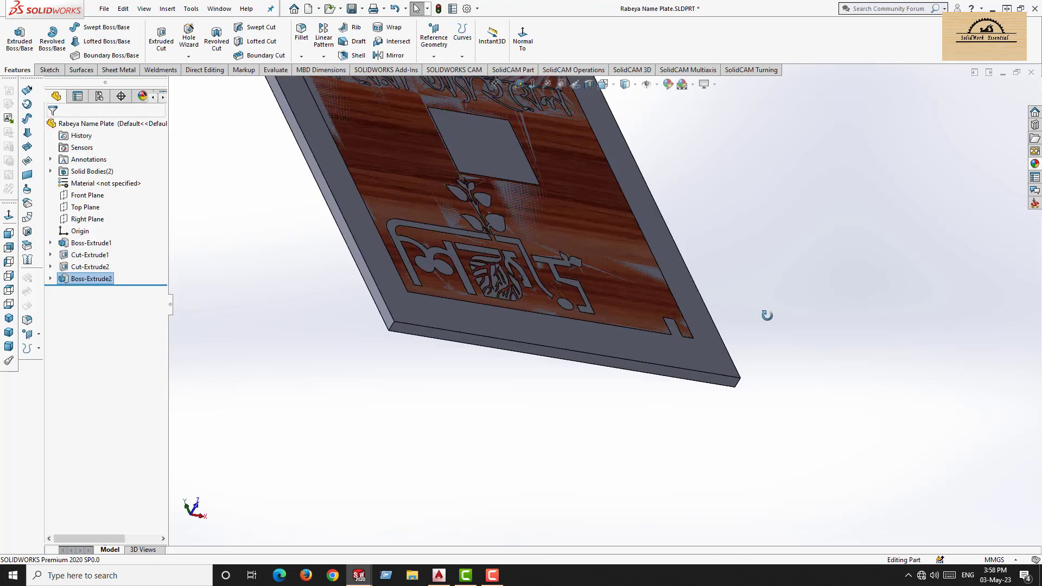
Apply the glossy green glass appearance to the extruded backing plate feature, after trying clear glass and blue glass.
{"action": "left_click", "coordinate": [481, 332]}
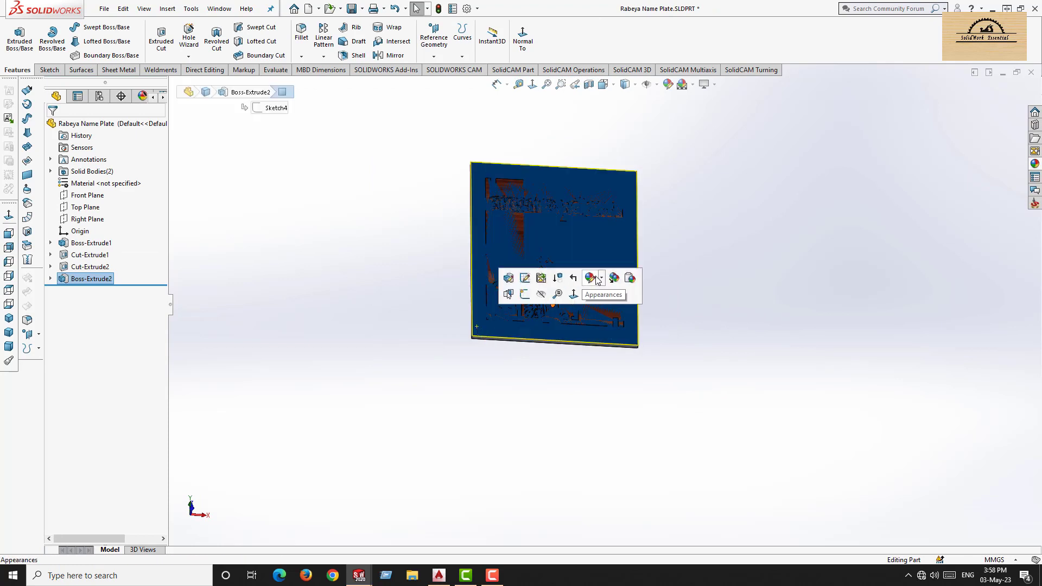
{"action": "left_click", "coordinate": [602, 279]}
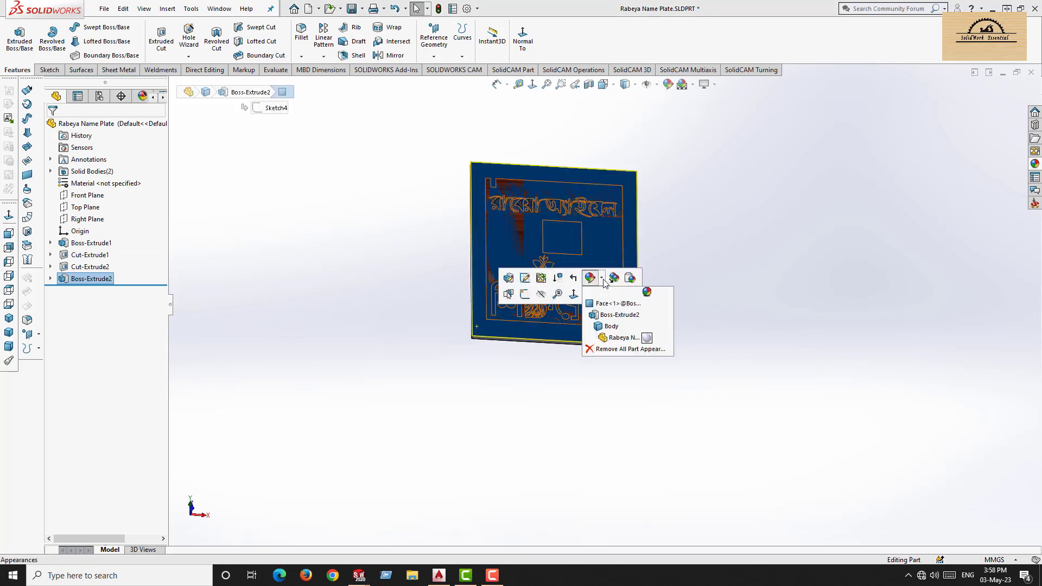
{"action": "left_click", "coordinate": [614, 316]}
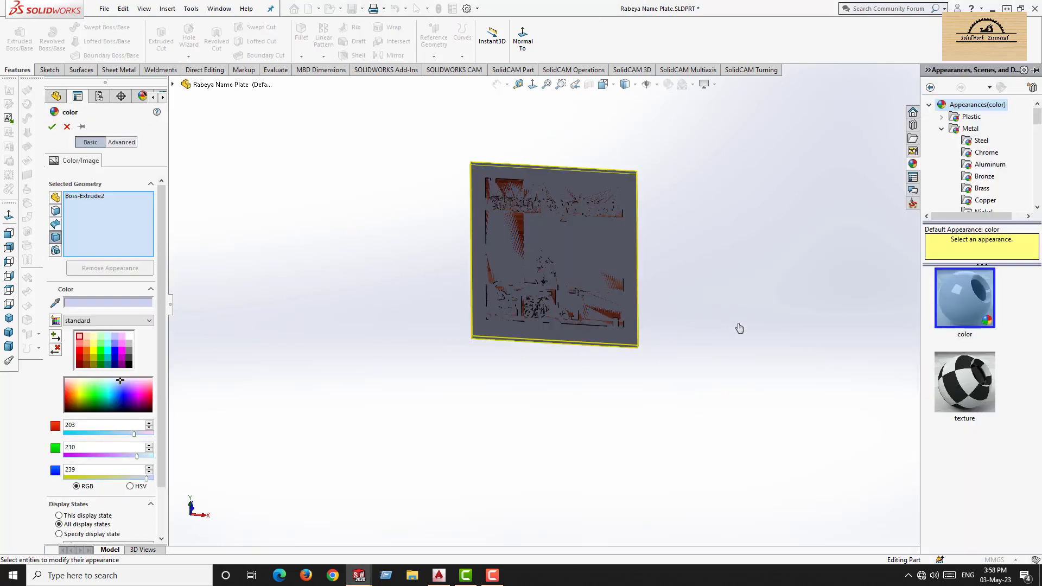
{"action": "left_click", "coordinate": [942, 129]}
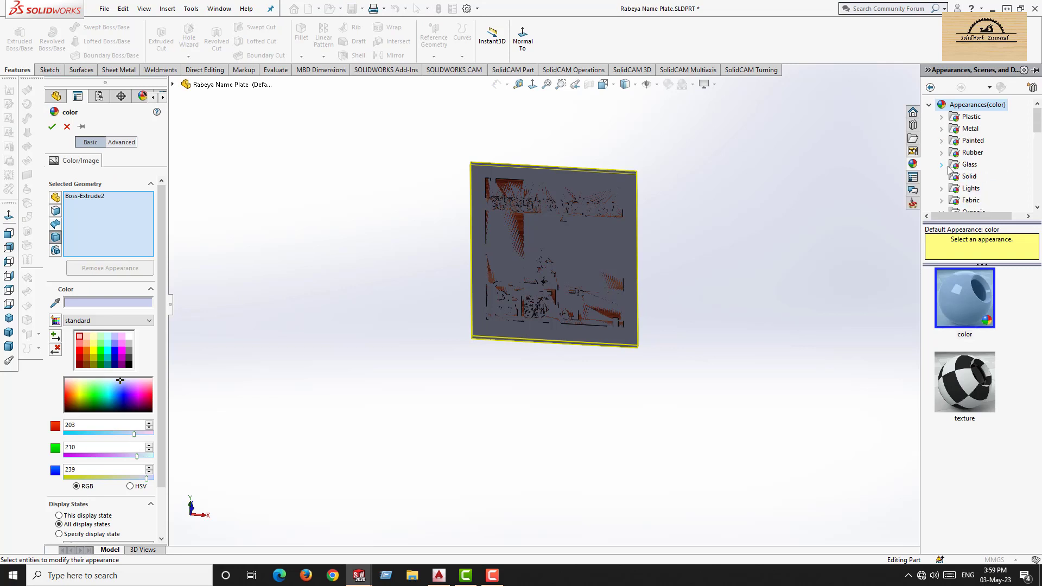
{"action": "left_click", "coordinate": [942, 165]}
{"action": "left_click", "coordinate": [982, 178]}
{"action": "left_click", "coordinate": [969, 297]}
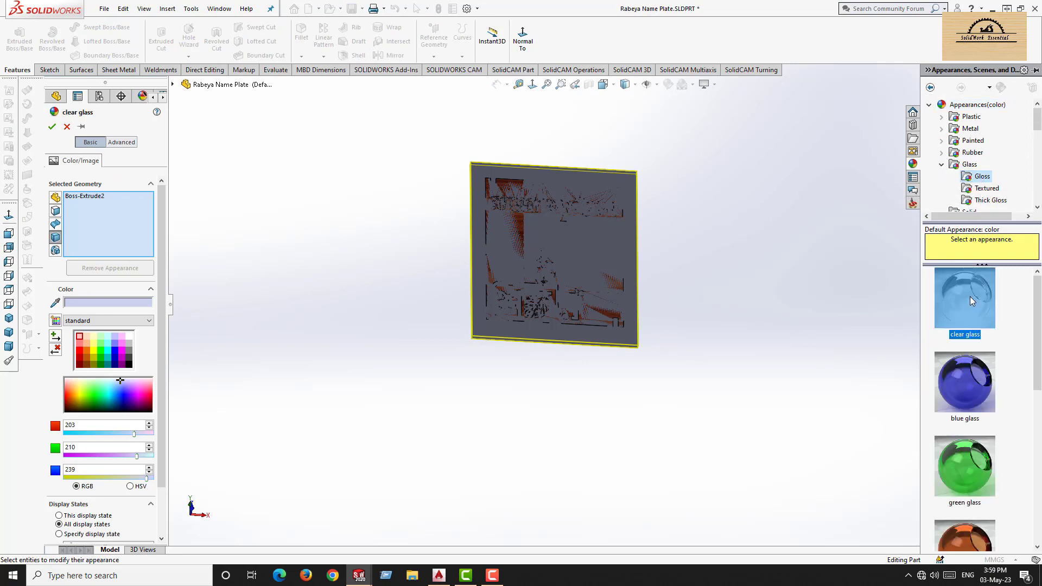
{"action": "left_click", "coordinate": [965, 468]}
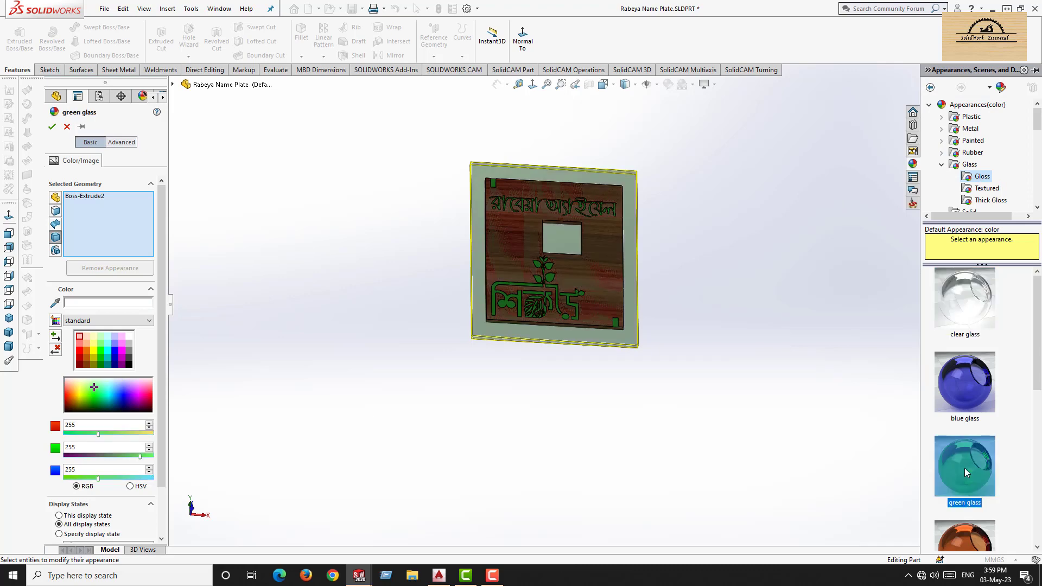
{"action": "left_click", "coordinate": [965, 382]}
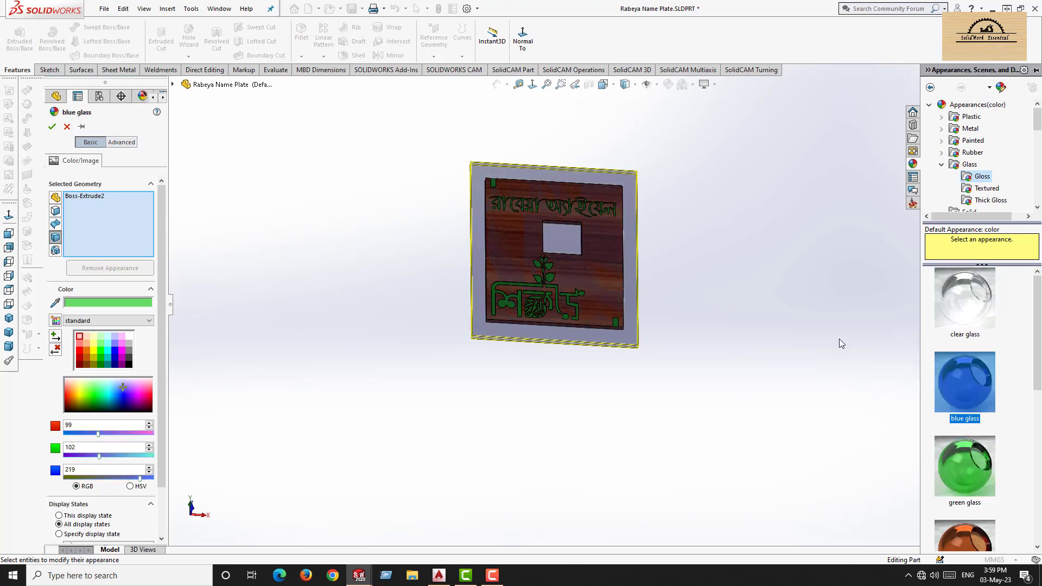
{"action": "scroll", "coordinate": [581, 261], "scroll_direction": "down", "scroll_amount": 3}
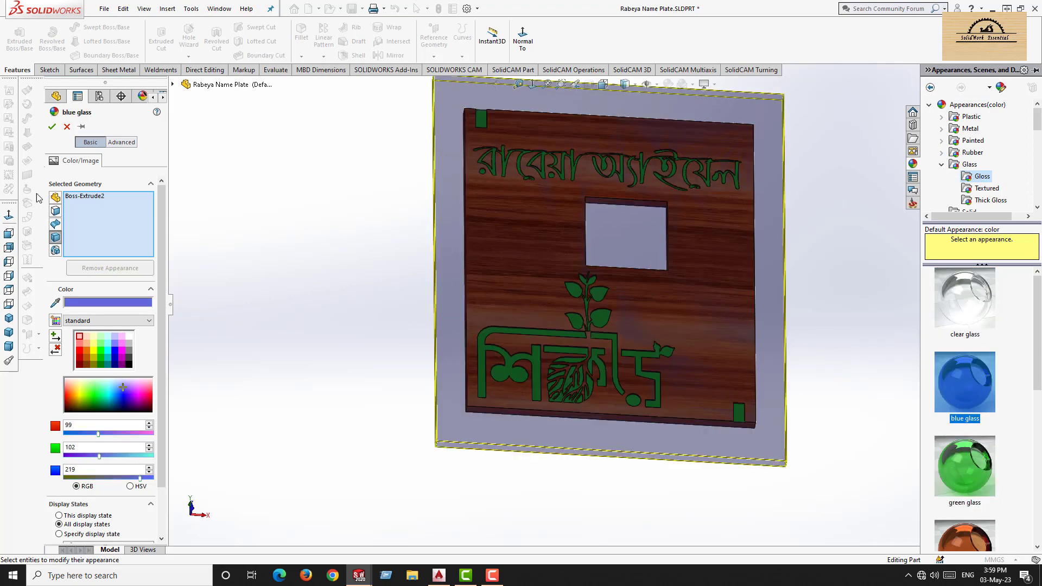
{"action": "left_click", "coordinate": [960, 470]}
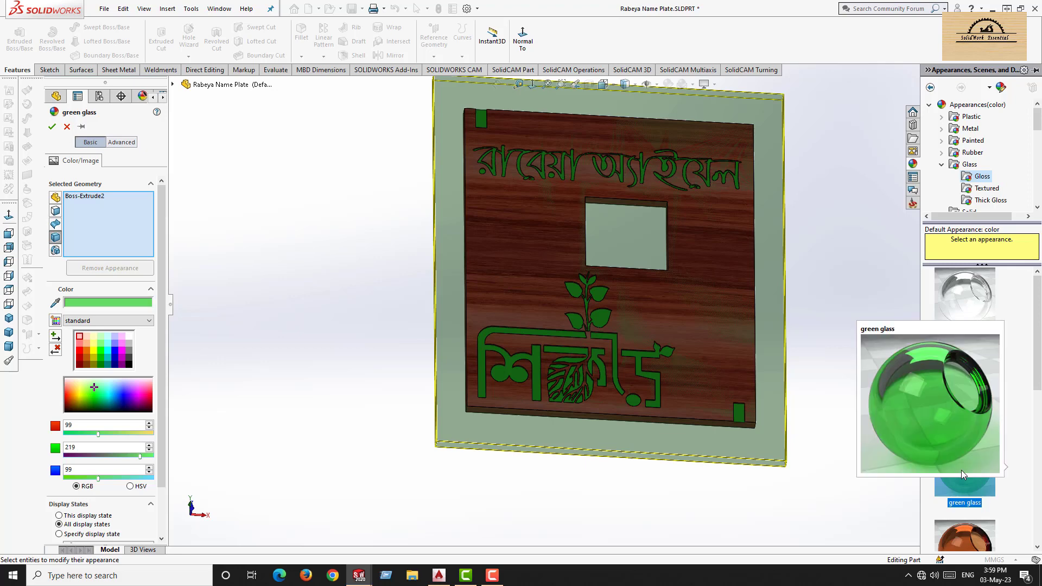
{"action": "left_click", "coordinate": [52, 126]}
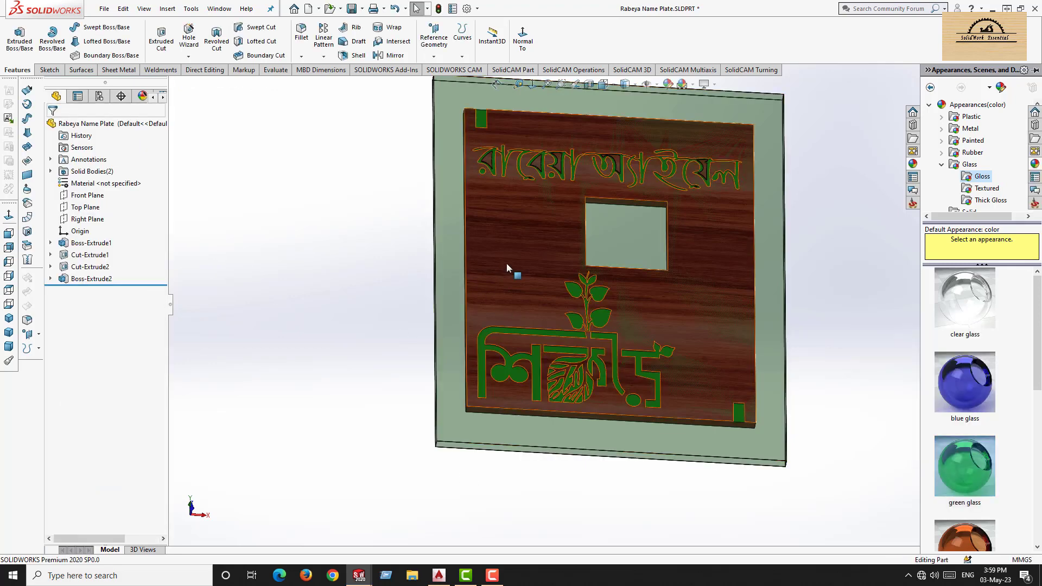
Sketch a vertical centerline on the backing plate's front face between the midpoints of its bottom and top edges.
{"action": "left_click", "coordinate": [507, 263]}
{"action": "left_click", "coordinate": [603, 231]}
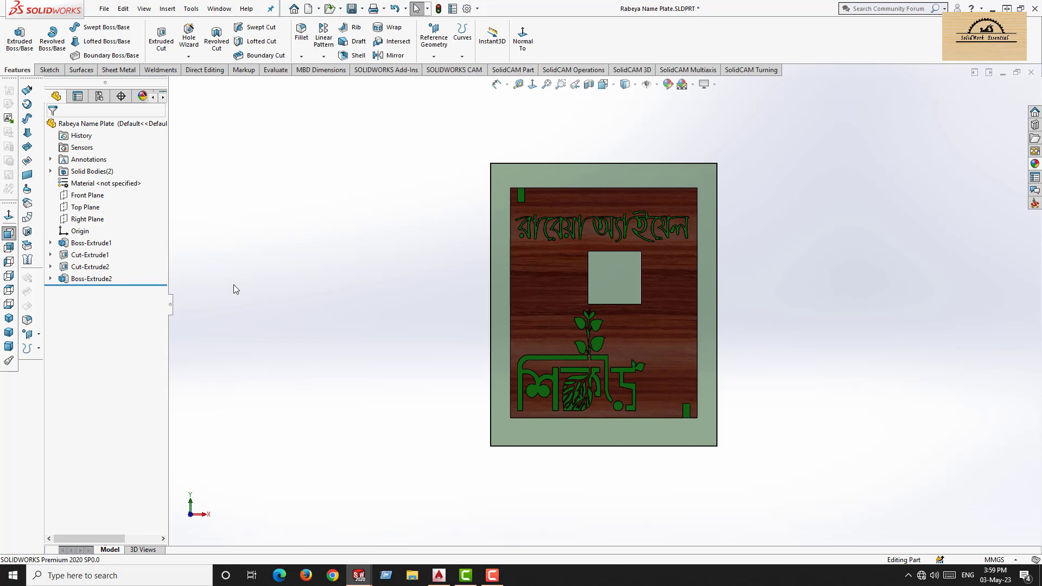
{"action": "left_click", "coordinate": [61, 68]}
{"action": "left_click", "coordinate": [81, 27]}
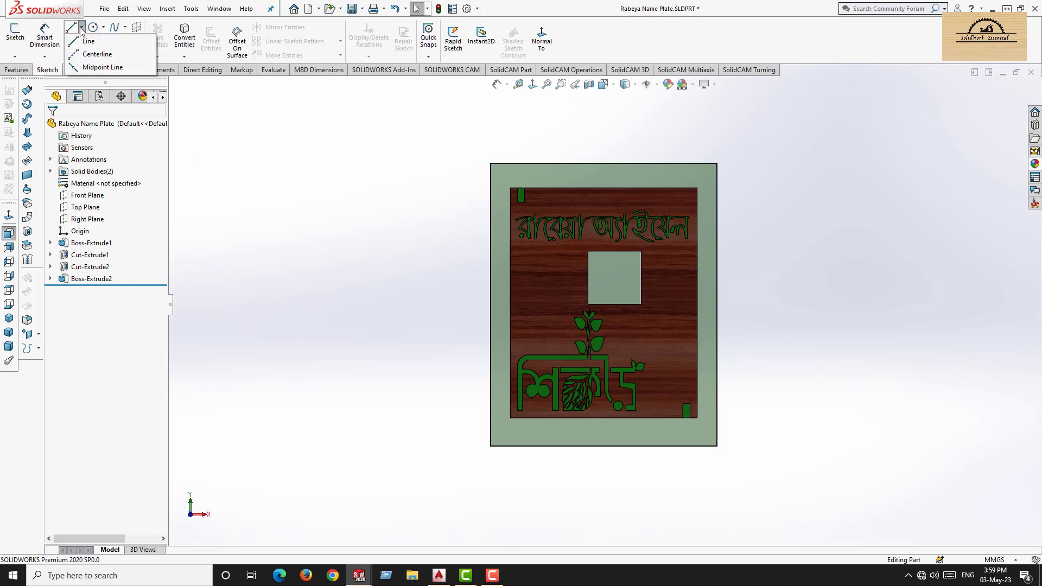
{"action": "left_click", "coordinate": [77, 57]}
{"action": "left_click", "coordinate": [541, 439]}
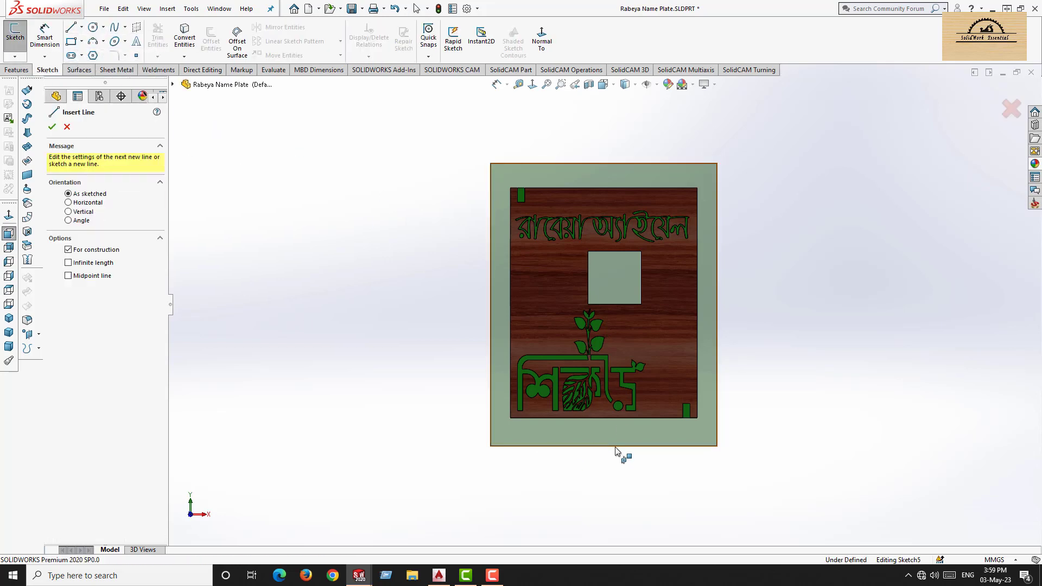
{"action": "left_click", "coordinate": [603, 446]}
{"action": "left_click", "coordinate": [604, 163]}
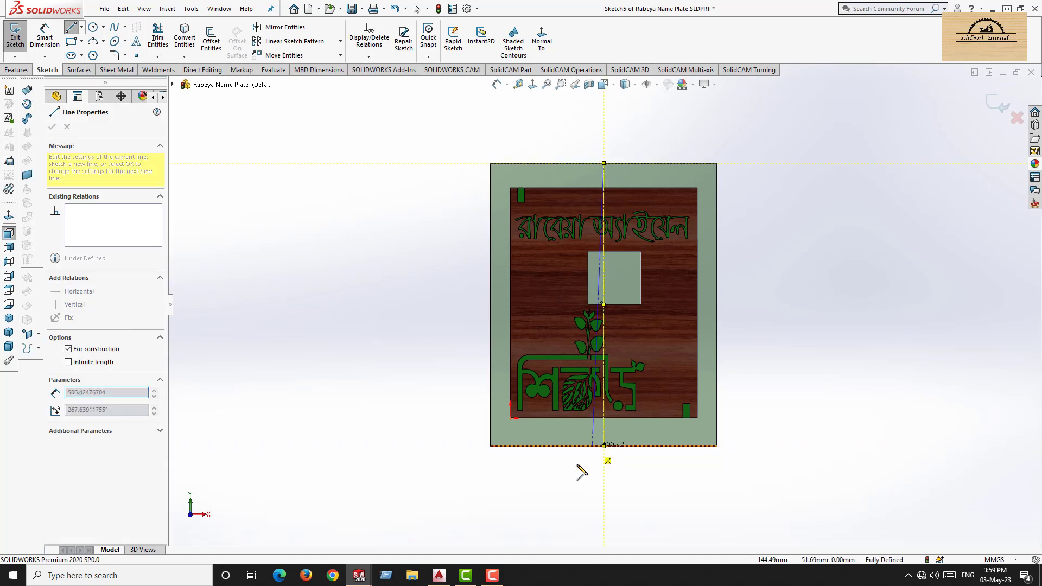
Sketch a horizontal centerline across the backing plate about 40 mm above its bottom edge, and remove the stray diagonal line.
{"action": "left_click", "coordinate": [490, 423]}
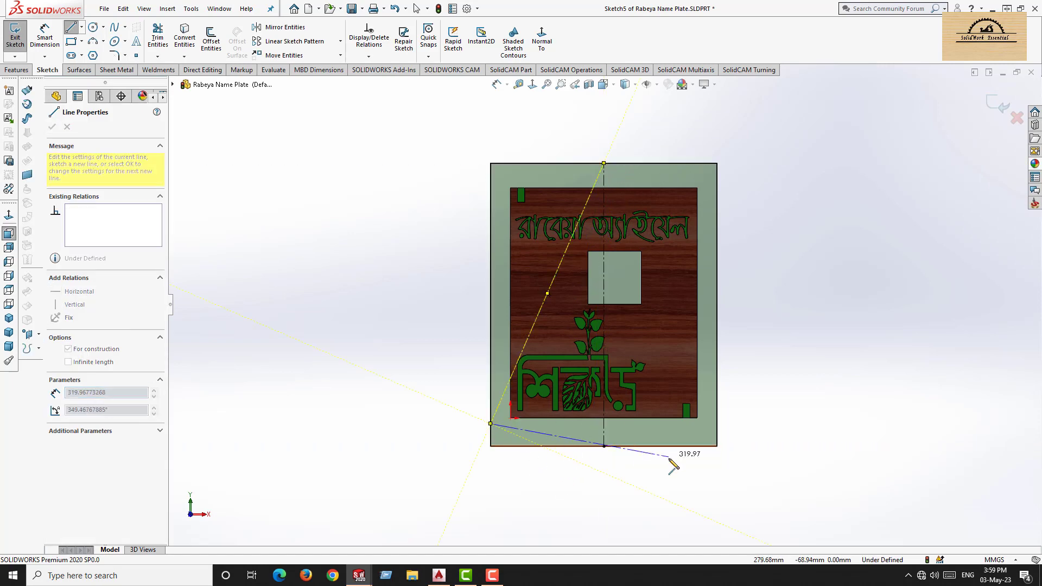
{"action": "left_click", "coordinate": [717, 424]}
{"action": "right_click", "coordinate": [806, 398]}
{"action": "left_click", "coordinate": [822, 405]}
{"action": "key", "text": "Escape"}
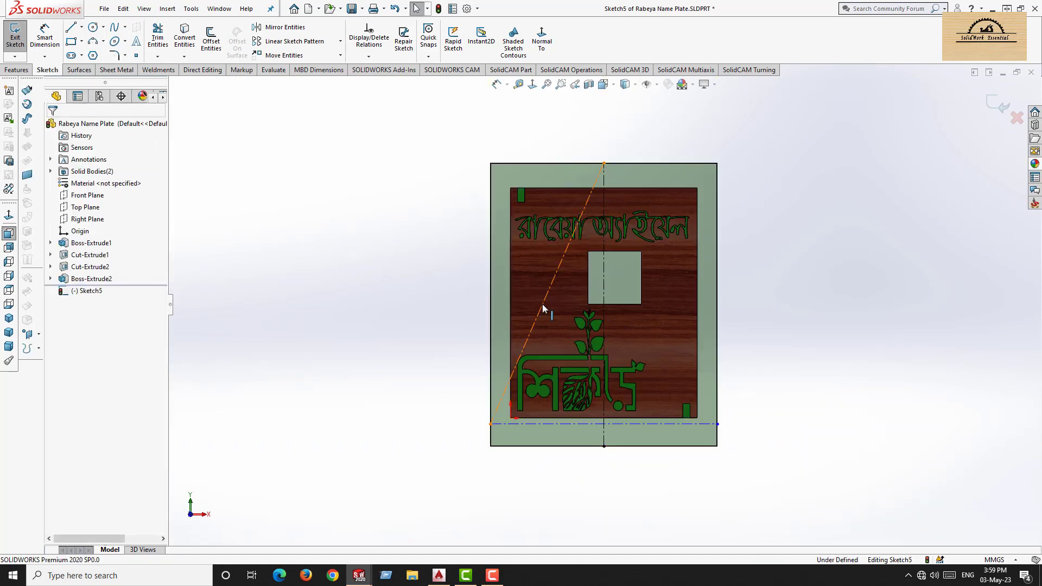
Dimension the horizontal centerline 30 mm above the backing plate's bottom edge and exit the sketch.
{"action": "left_click", "coordinate": [52, 43]}
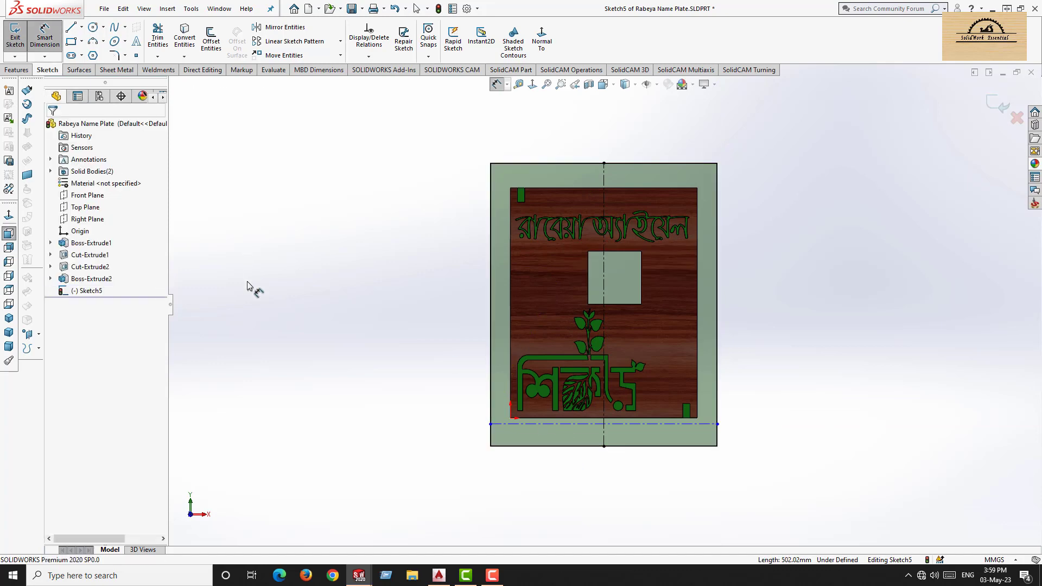
{"action": "left_click", "coordinate": [558, 424]}
{"action": "left_click", "coordinate": [554, 446]}
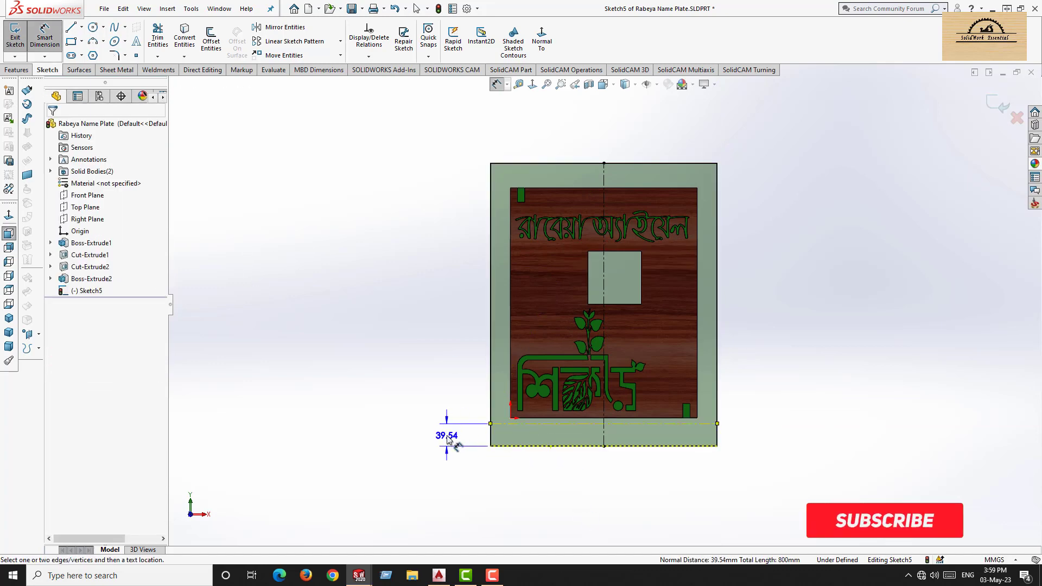
{"action": "left_click", "coordinate": [453, 434]}
{"action": "type", "text": "30"}
{"action": "key", "text": "Return"}
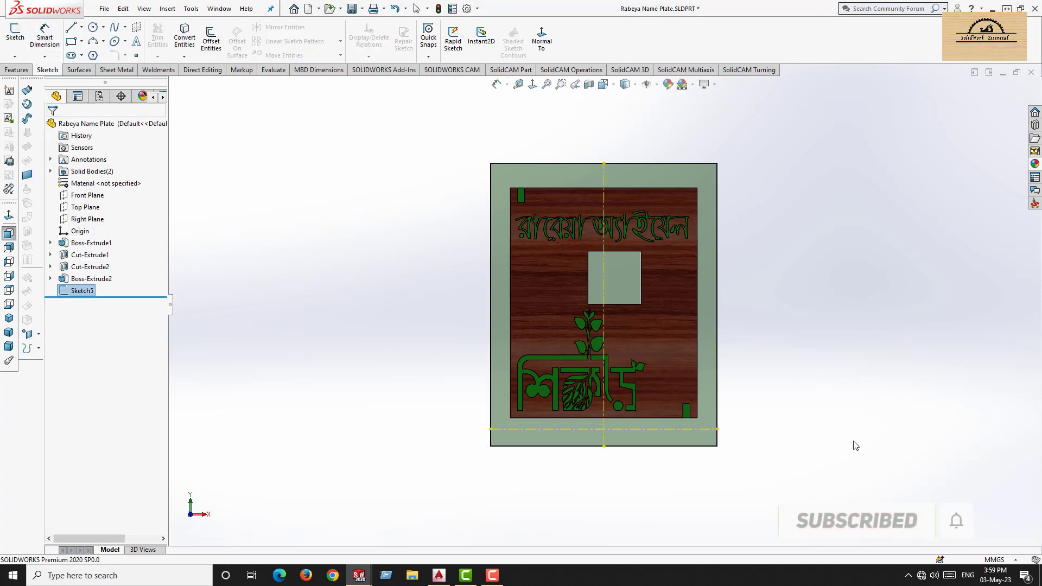
{"action": "left_click", "coordinate": [694, 490]}
Create a reference point at the intersection of the vertical and horizontal centerlines on the glass backing plate.
{"action": "mouse_move", "coordinate": [695, 489]}
{"action": "middle_mouse_down"}
{"action": "mouse_move", "coordinate": [600, 422]}
{"action": "mouse_move", "coordinate": [633, 435]}
{"action": "middle_mouse_up"}
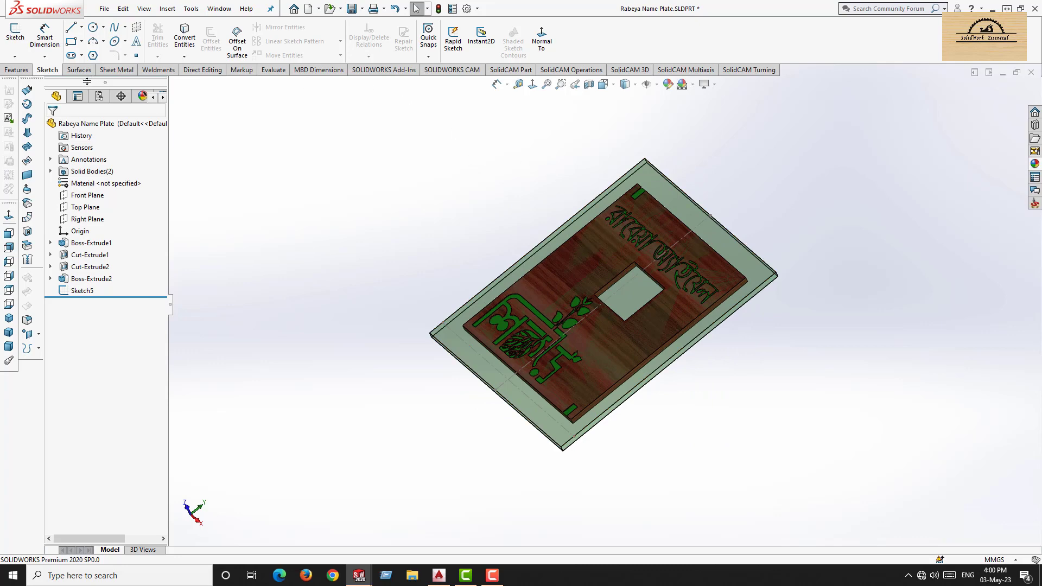
{"action": "left_click", "coordinate": [16, 70]}
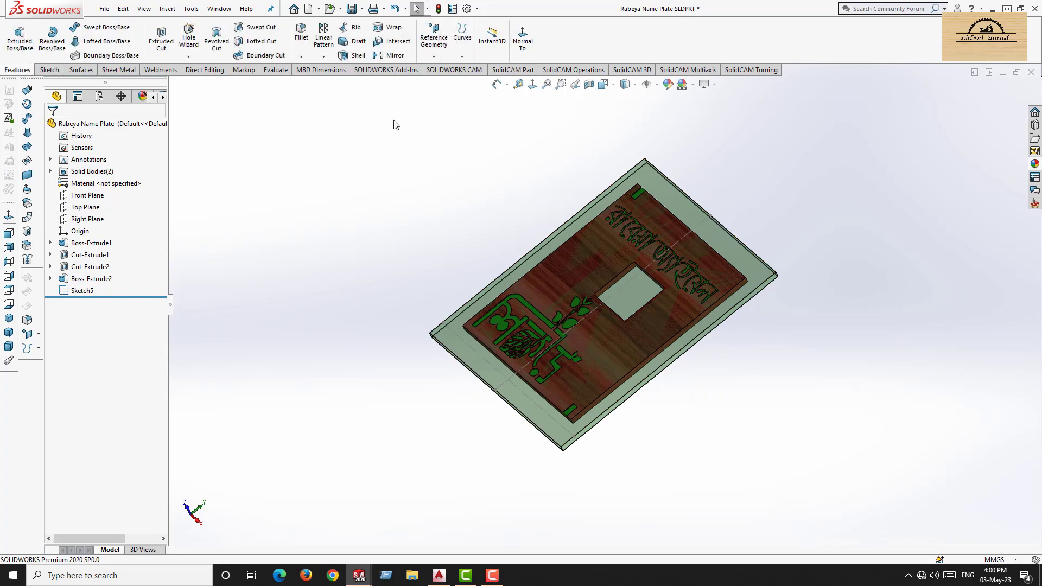
{"action": "left_click", "coordinate": [435, 56]}
{"action": "left_click", "coordinate": [443, 109]}
{"action": "scroll", "coordinate": [563, 359], "scroll_direction": "down", "scroll_amount": 5}
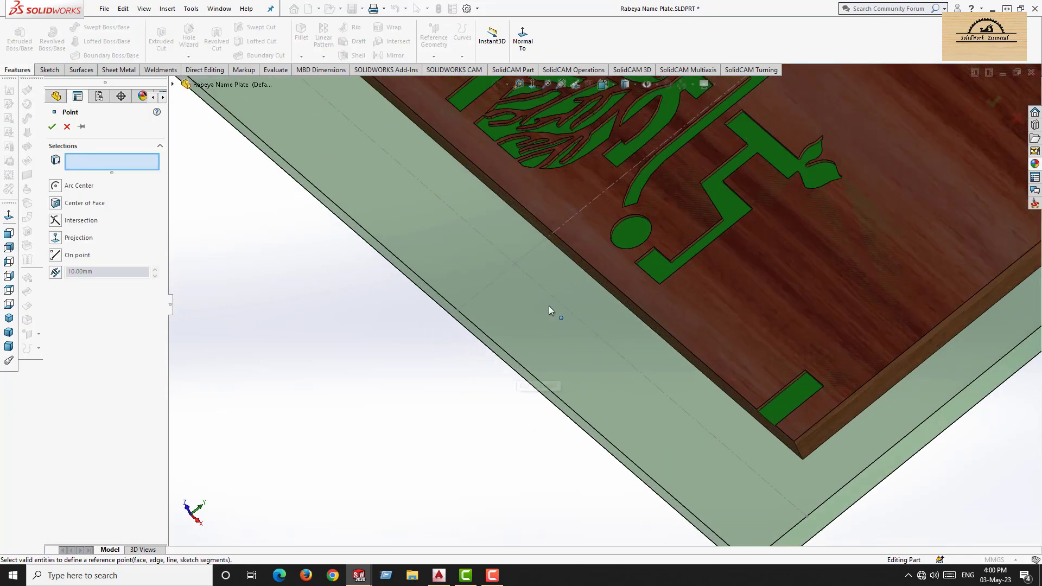
{"action": "left_click", "coordinate": [493, 281]}
{"action": "left_click", "coordinate": [530, 277]}
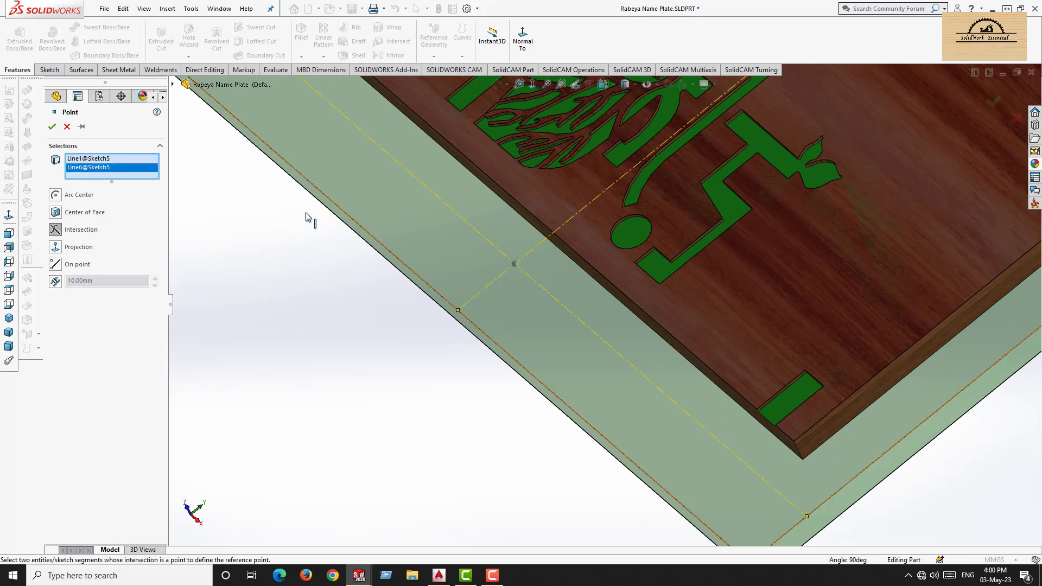
{"action": "left_click", "coordinate": [52, 127]}
Create a coordinate system at the new reference point, with X along the horizontal centerline and Y along the vertical centerline.
{"action": "left_click", "coordinate": [434, 56]}
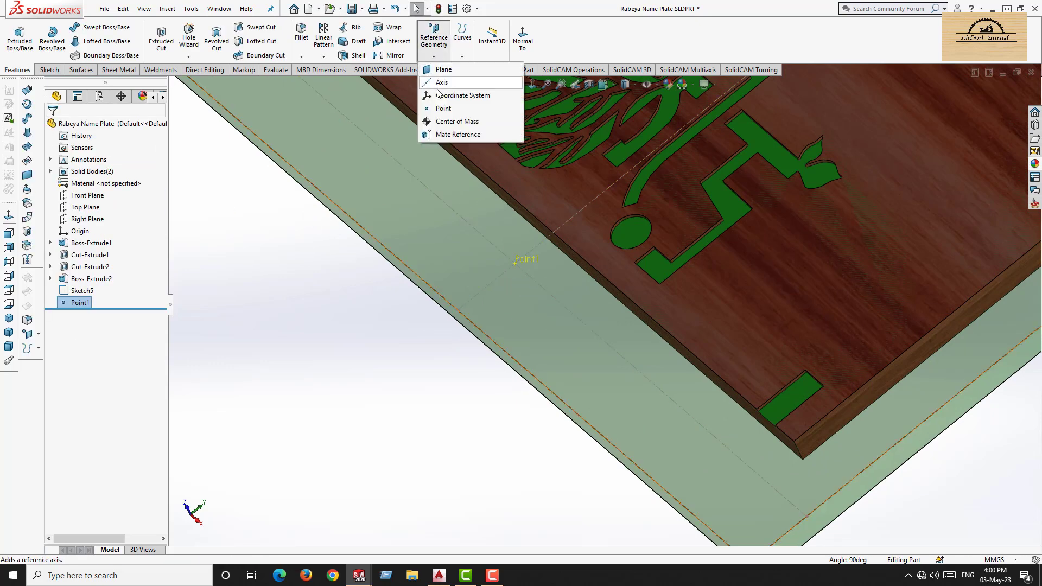
{"action": "left_click", "coordinate": [453, 97]}
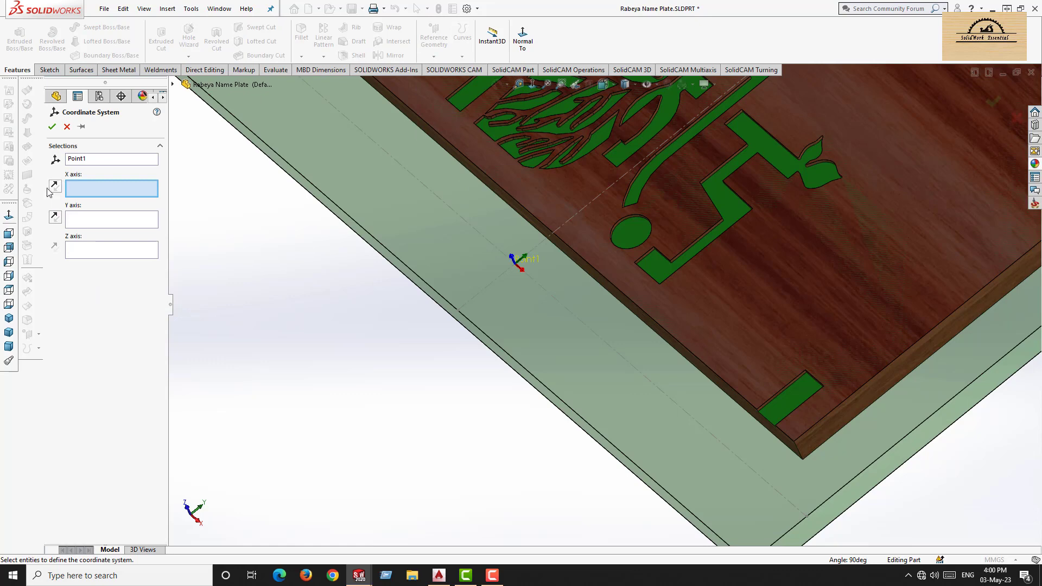
{"action": "left_click", "coordinate": [542, 287]}
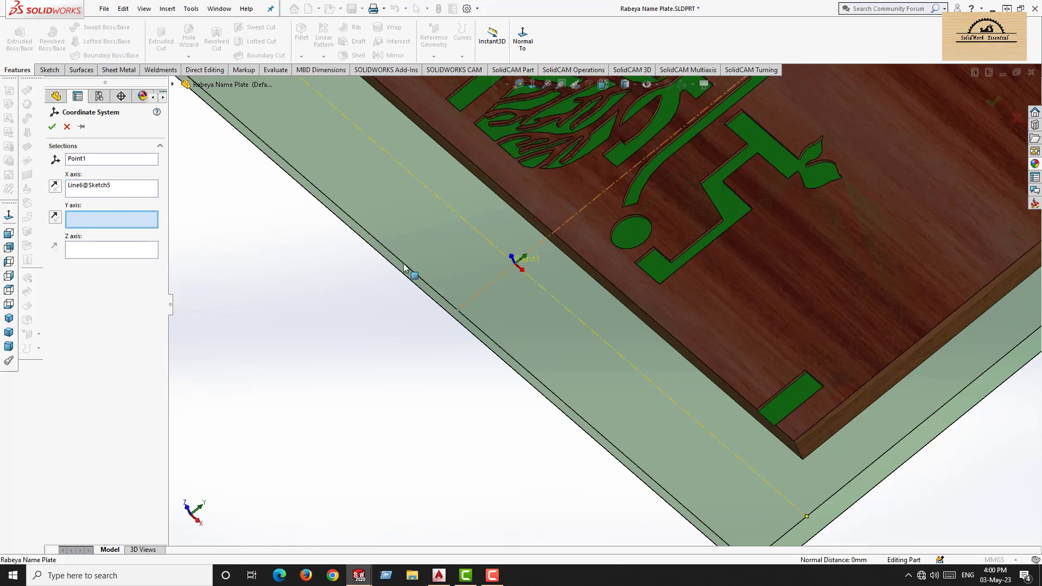
{"action": "left_click", "coordinate": [544, 244]}
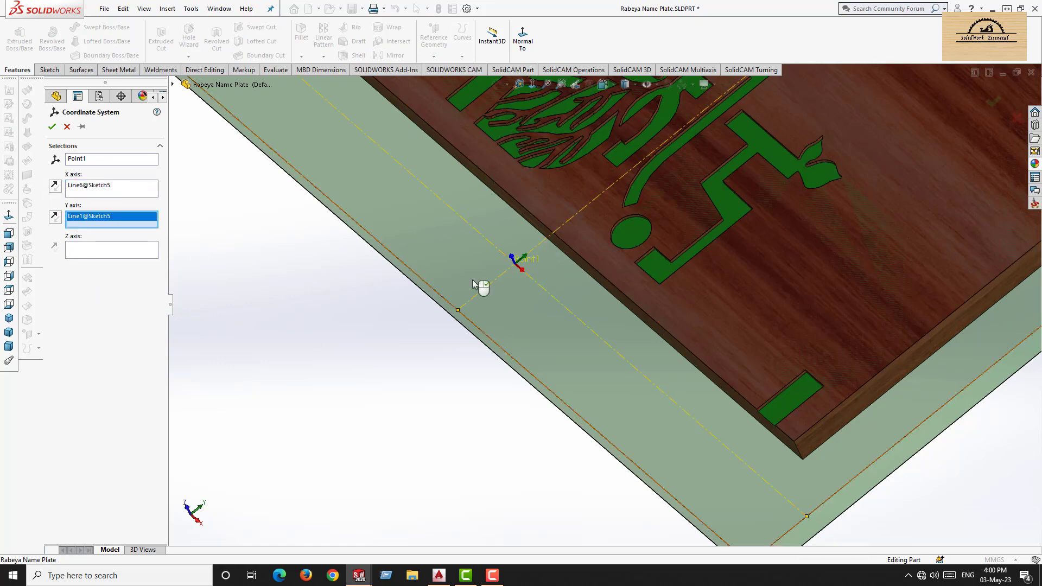
{"action": "mouse_move", "coordinate": [481, 286]}
{"action": "middle_mouse_down"}
{"action": "mouse_move", "coordinate": [440, 345]}
{"action": "mouse_move", "coordinate": [447, 325]}
{"action": "middle_mouse_up"}
{"action": "left_click", "coordinate": [52, 127]}
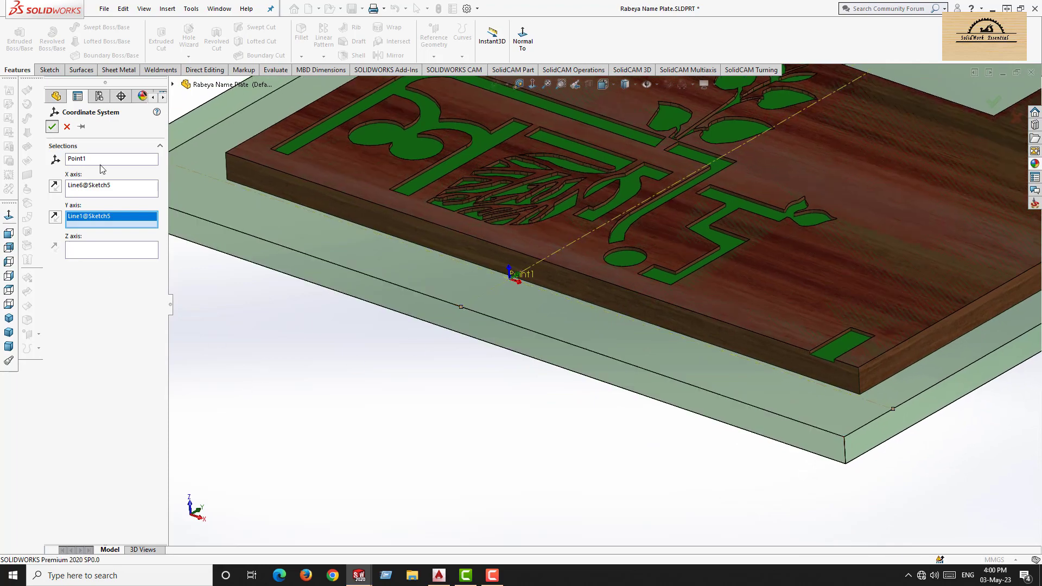
Save the part and orient the view normal to the rosewood plate's front face.
{"action": "scroll", "coordinate": [623, 275], "scroll_direction": "up", "scroll_amount": 3}
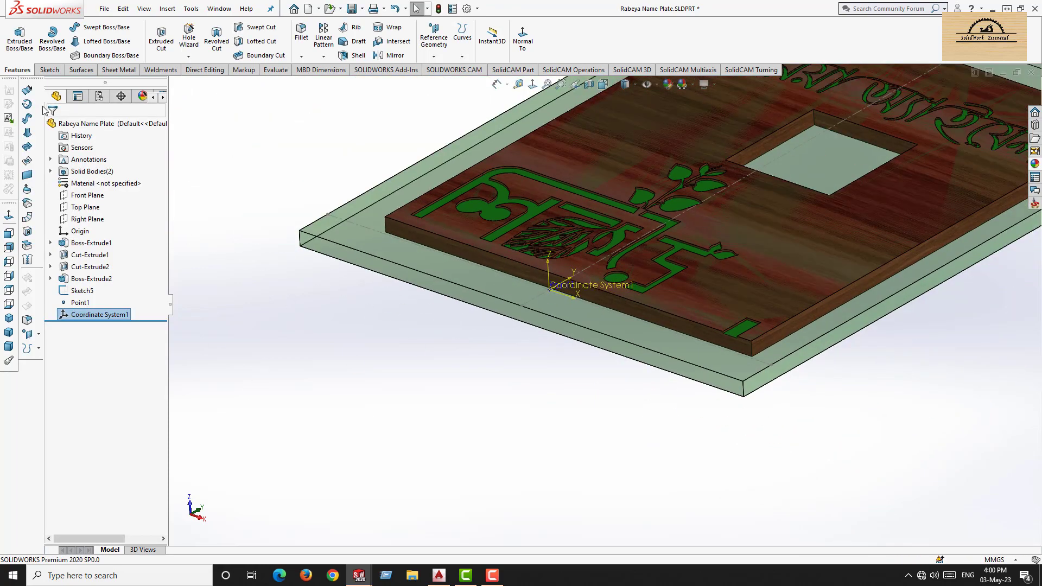
{"action": "scroll", "coordinate": [542, 350], "scroll_direction": "up", "scroll_amount": 2}
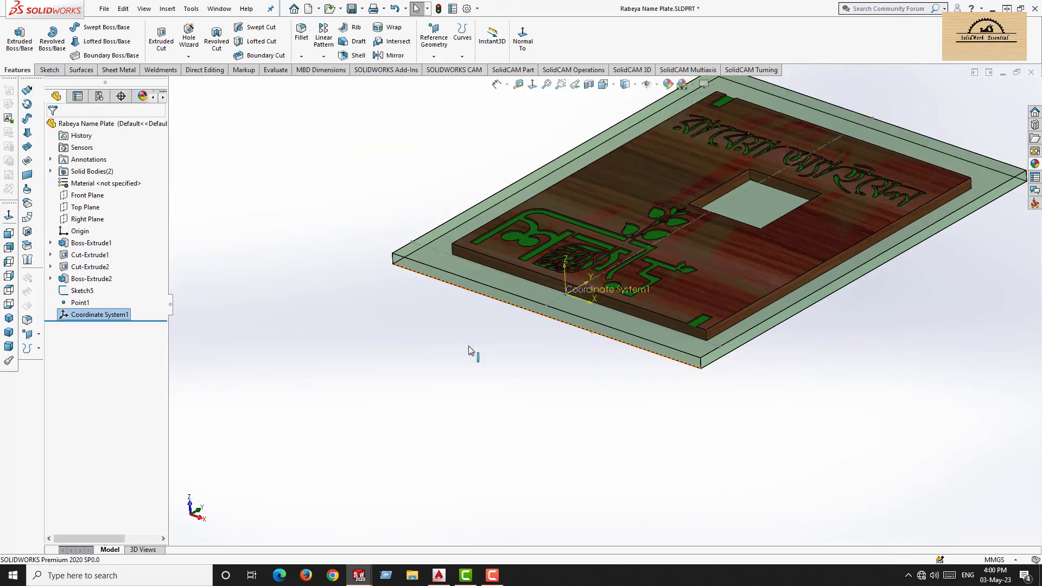
{"action": "left_click", "coordinate": [392, 309]}
{"action": "middle_click_drag", "start_coordinate": [392, 308], "coordinate": [340, 281]}
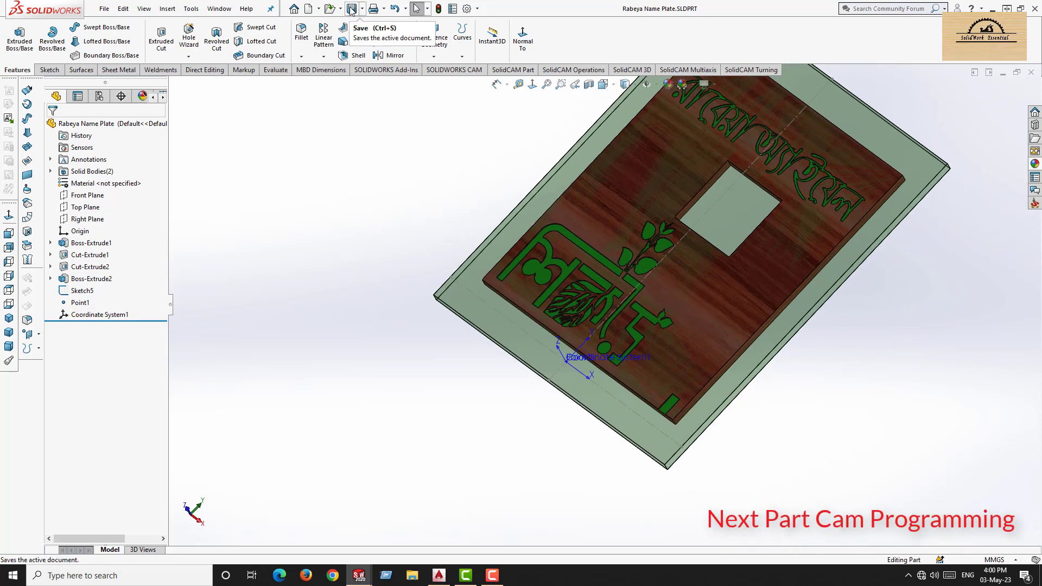
{"action": "left_click", "coordinate": [350, 10]}
{"action": "left_click", "coordinate": [622, 188]}
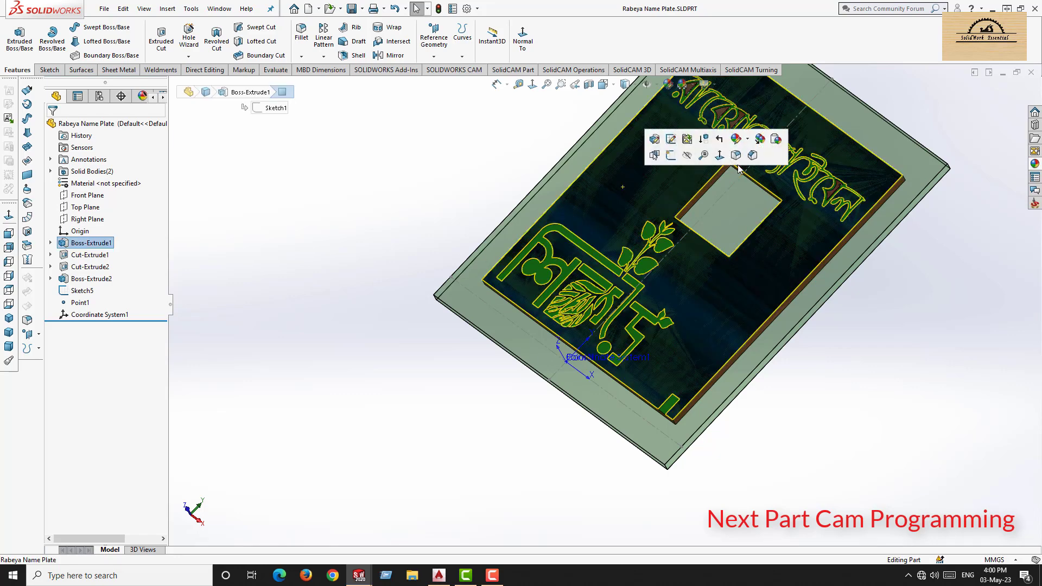
{"action": "left_click", "coordinate": [715, 151]}
{"action": "left_click", "coordinate": [848, 334]}
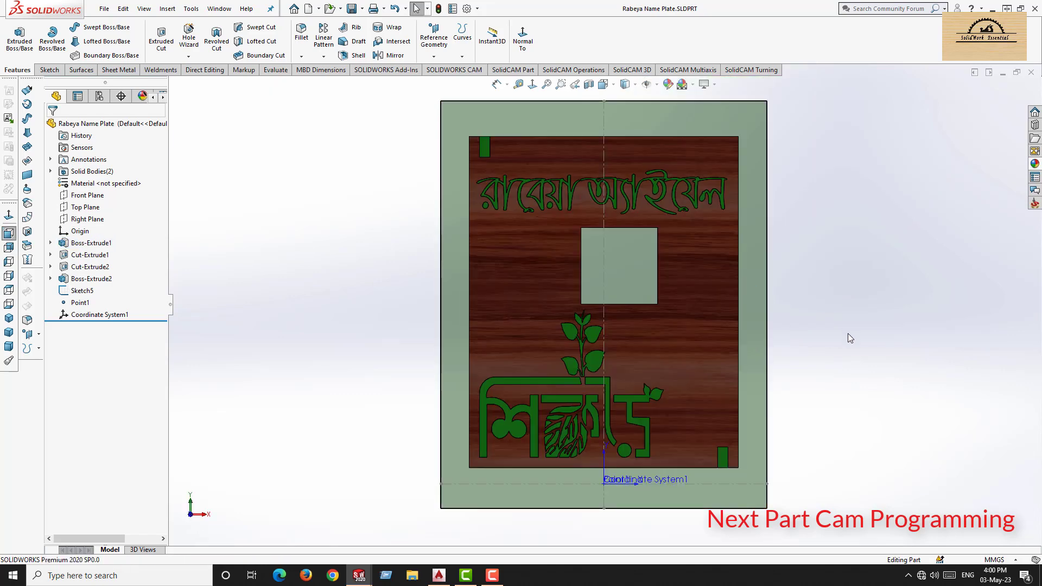